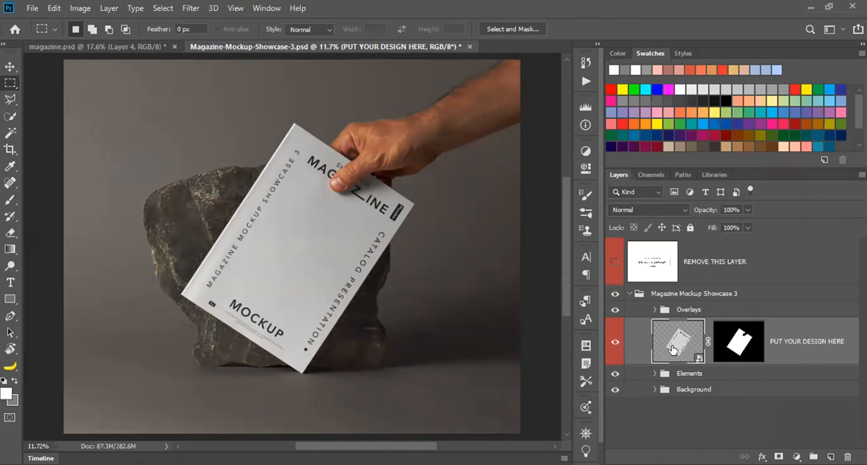
Examine the Overlays group inside Magazine Mockup Showcase 3, checking its effect on the image and its contents.
left_click(633, 295)
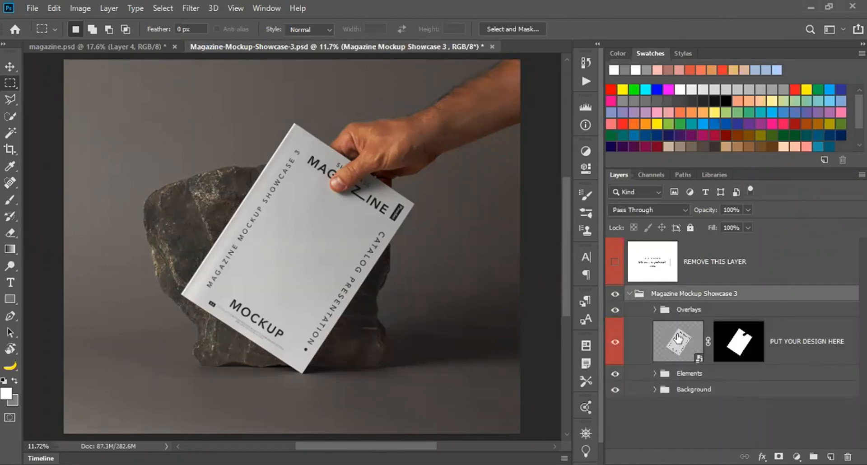
left_click(615, 309)
left_click(615, 309)
left_click(654, 309)
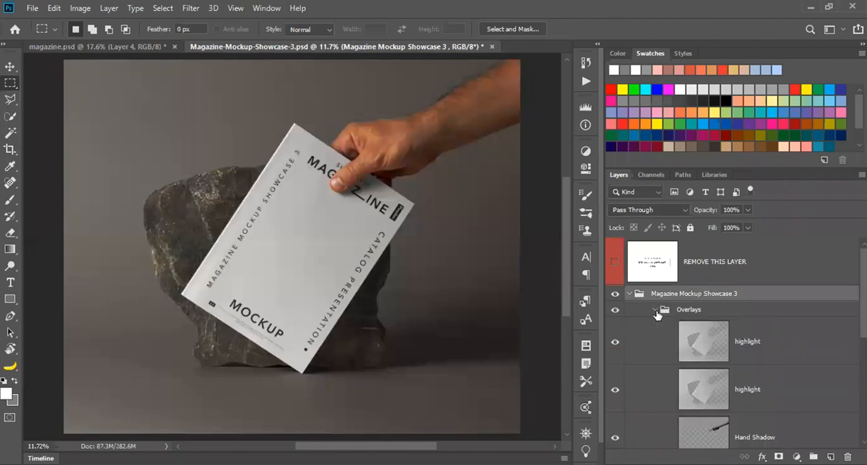
left_click(654, 310)
left_click(654, 310)
left_click(655, 310)
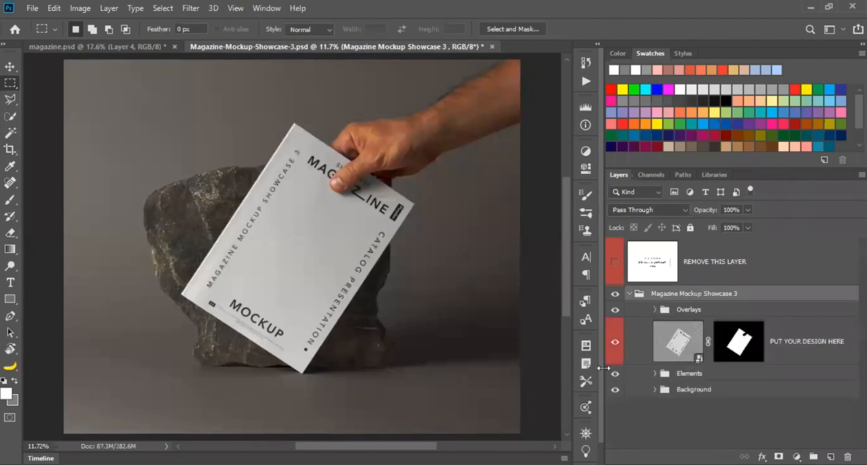
Open the PUT YOUR DESIGN HERE smart object without resolving its missing fonts and select the topmost layer, Pixeden.
double_click(689, 343)
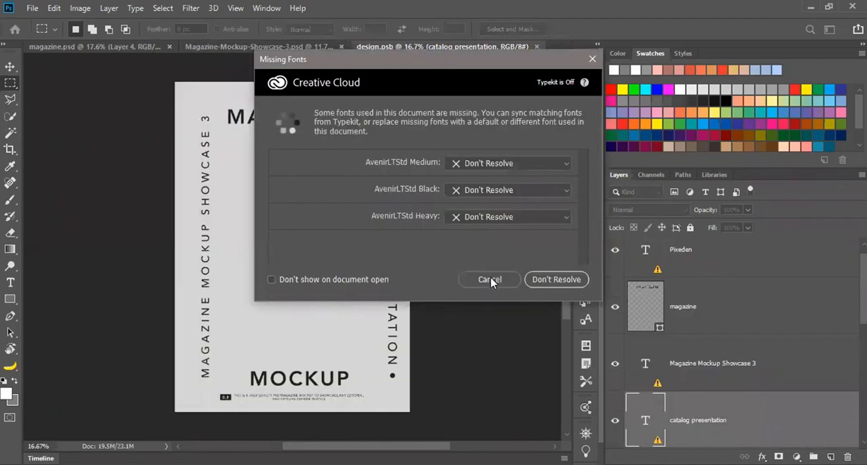
left_click(539, 279)
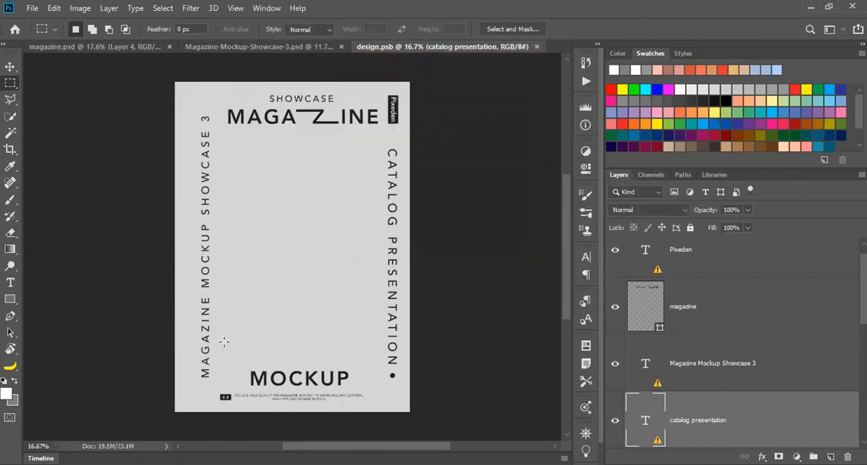
scroll(658, 299, "up", 1)
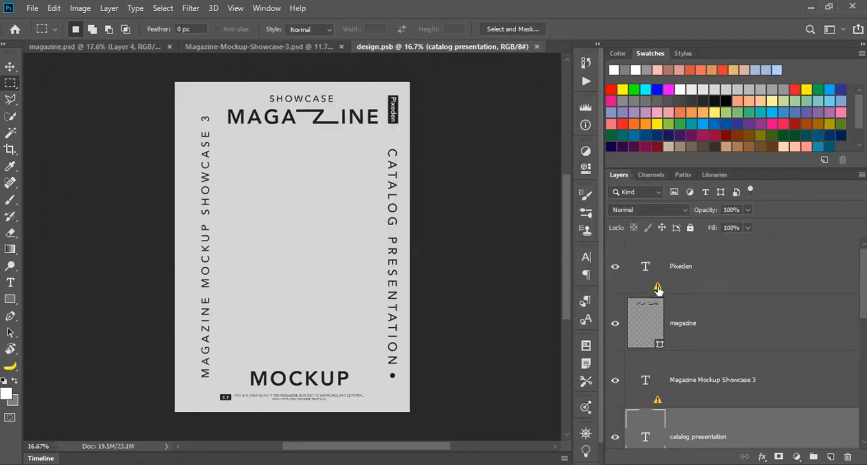
left_click(678, 269)
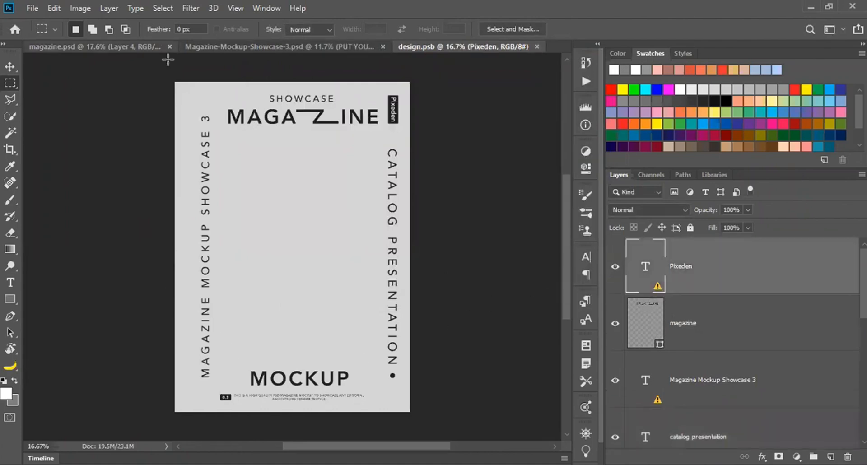
Duplicate Layer 4 of magazine.psd into the design.psb document, accepting the colour conversion.
left_click(149, 46)
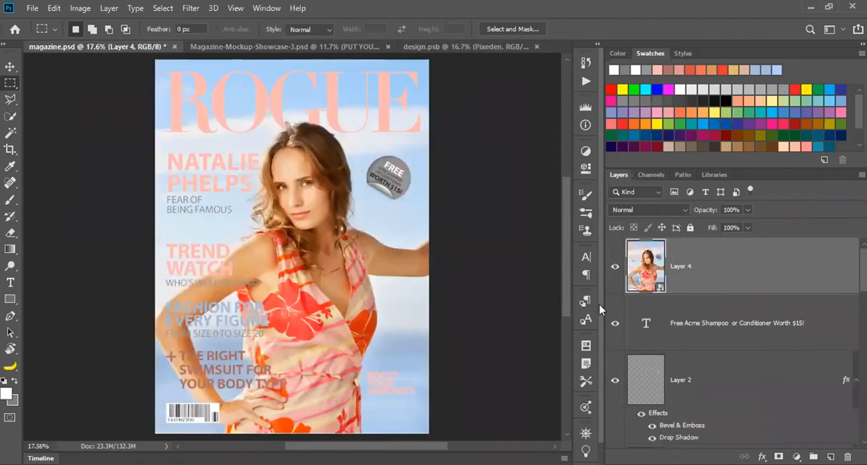
right_click(327, 243)
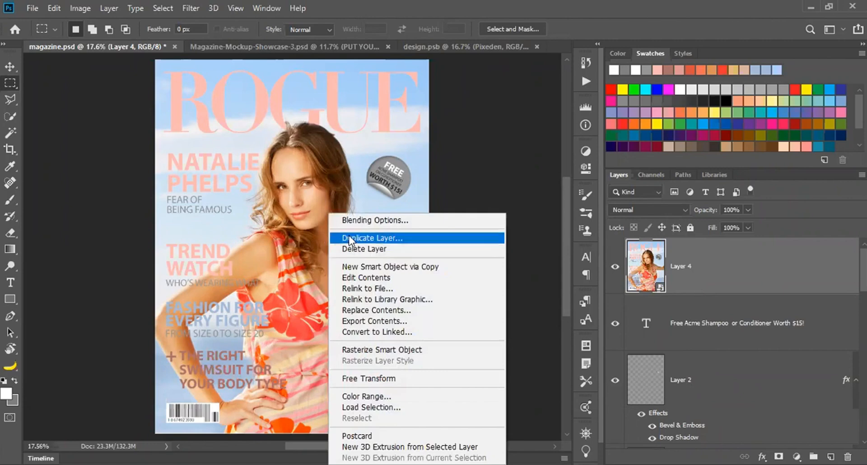
left_click(349, 237)
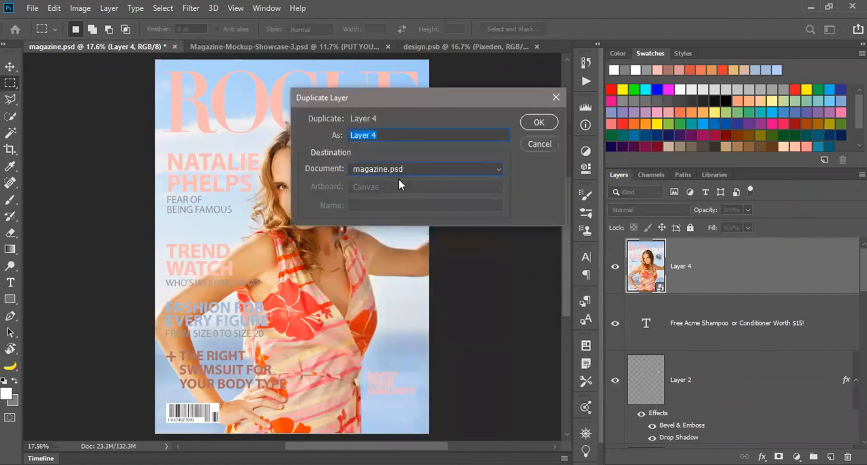
left_click(398, 174)
left_click(538, 121)
left_click(540, 122)
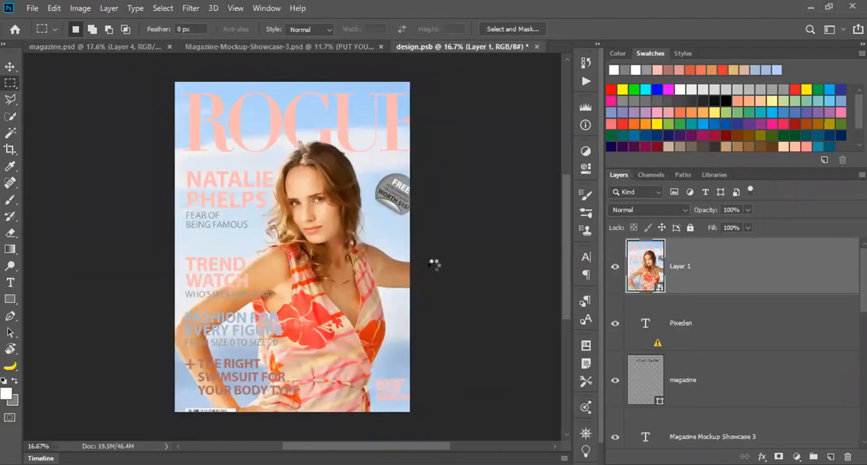
Scale the magazine cover artwork to fit the design.psb canvas, about 90% wide and 93% high.
key("ctrl+t")
scroll(436, 411, "down", 1)
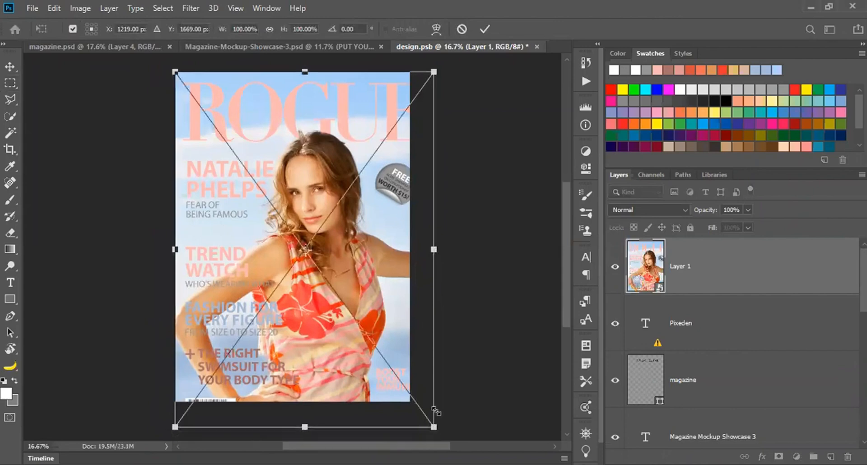
scroll(435, 411, "down", 1)
left_click_drag(435, 408, 413, 384)
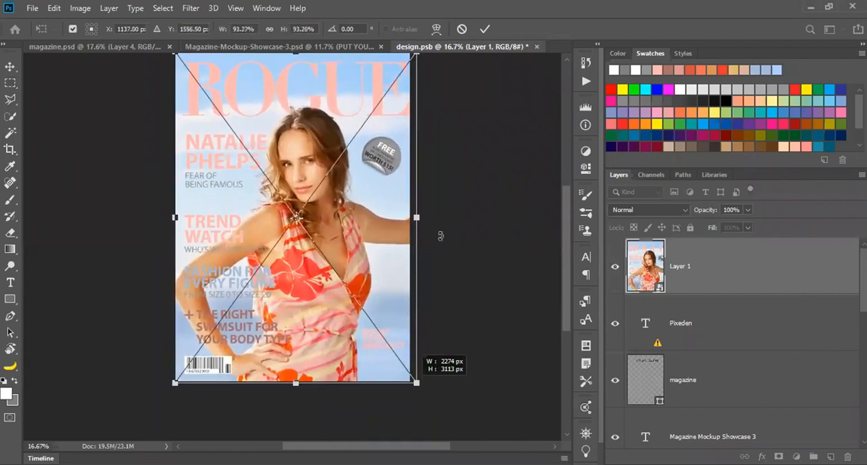
left_click_drag(417, 217, 417, 231)
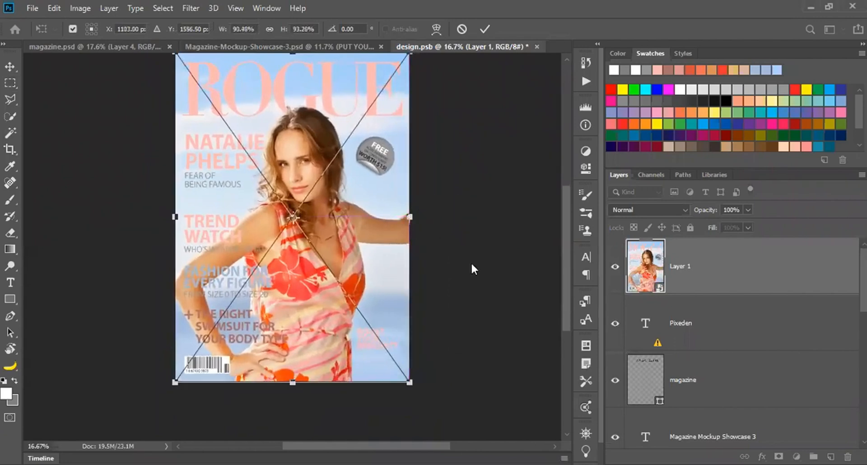
key("m")
key("ctrl+0")
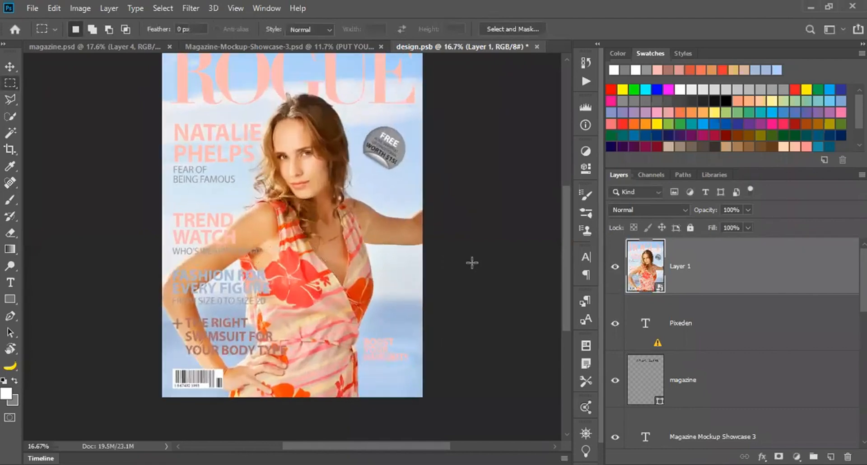
Save design.psb and return to the Magazine-Mockup-Showcase-3.psd document.
key("ctrl+s")
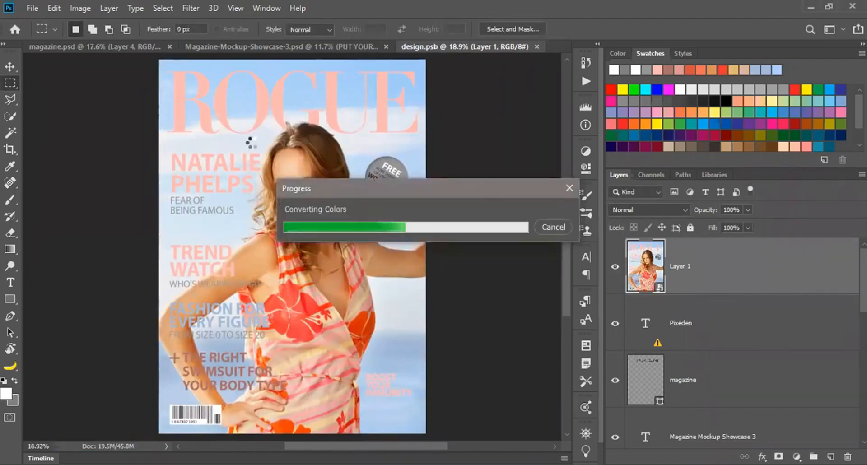
key("ctrl+shift+Tab")
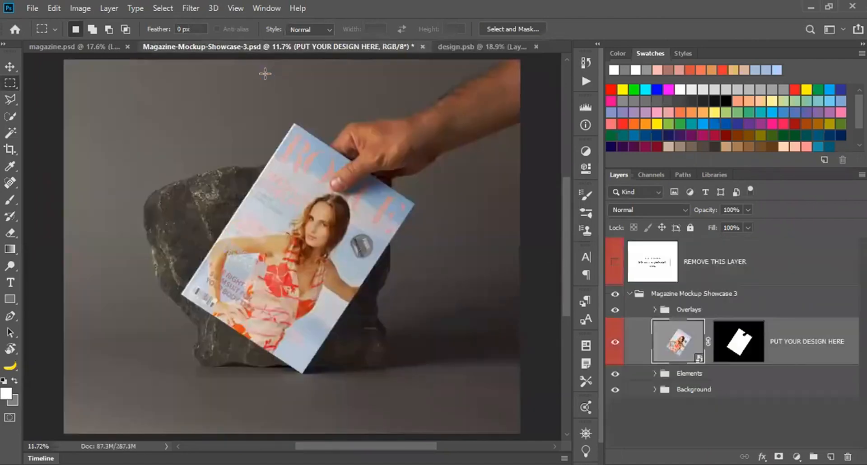
Add a Brightness/Contrast adjustment layer above the Background group with brightness 55 and contrast 45.
left_click(614, 390)
left_click(693, 396)
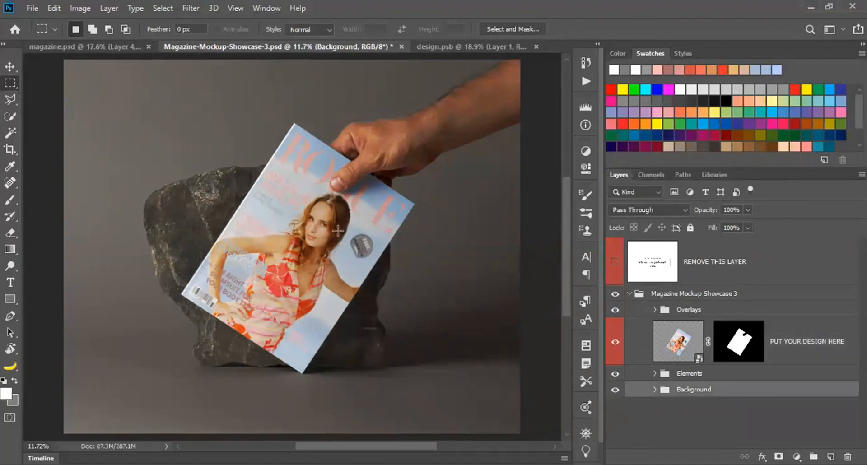
key("ctrl+shift+b")
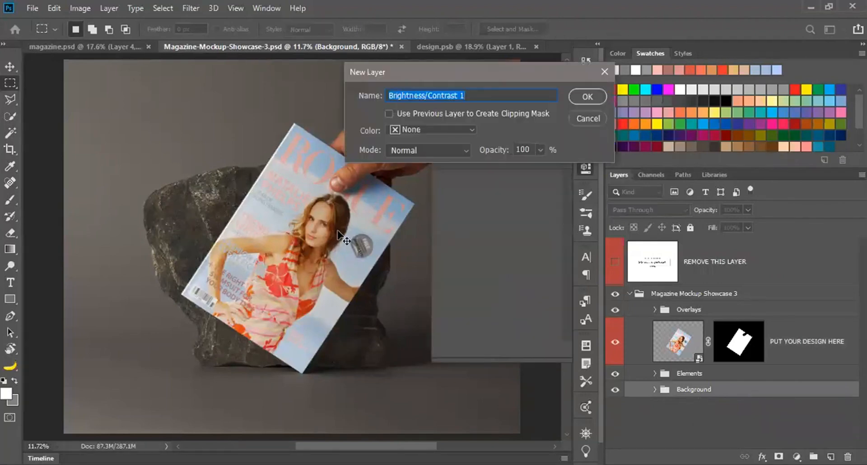
key("Return")
left_click_drag(490, 217, 522, 239)
left_click(496, 239)
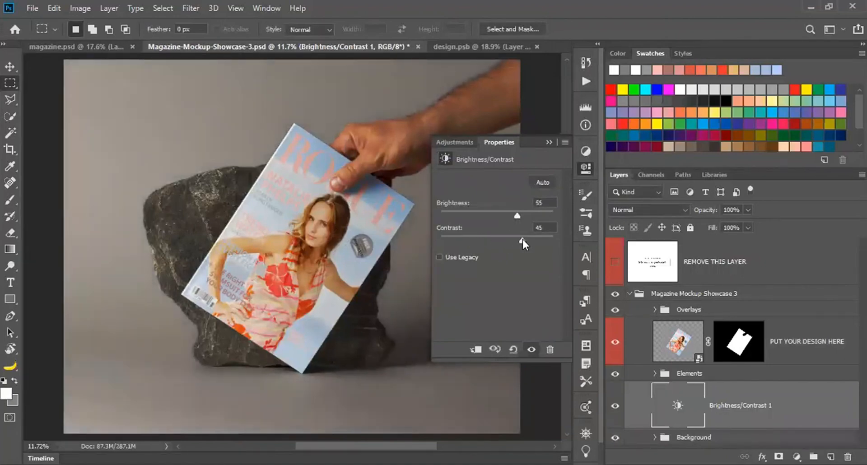
left_click(475, 145)
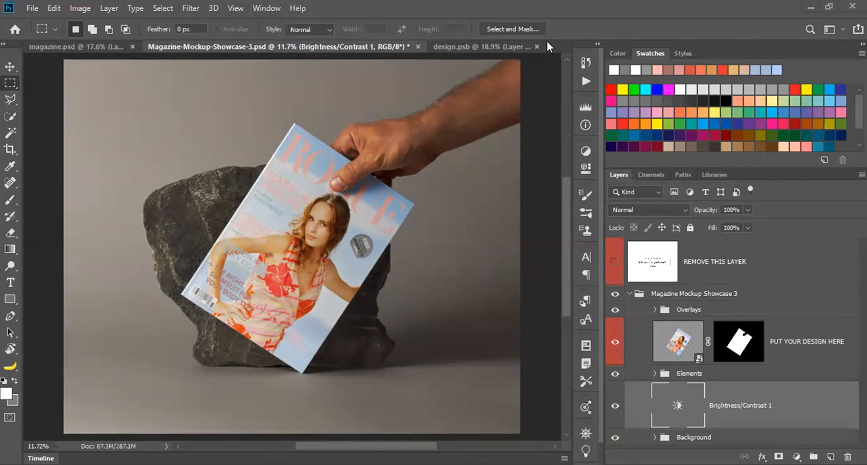
Close design.psb and Magazine-Mockup-Showcase-3.psd, discarding the mockup's unsaved changes.
left_click(536, 46)
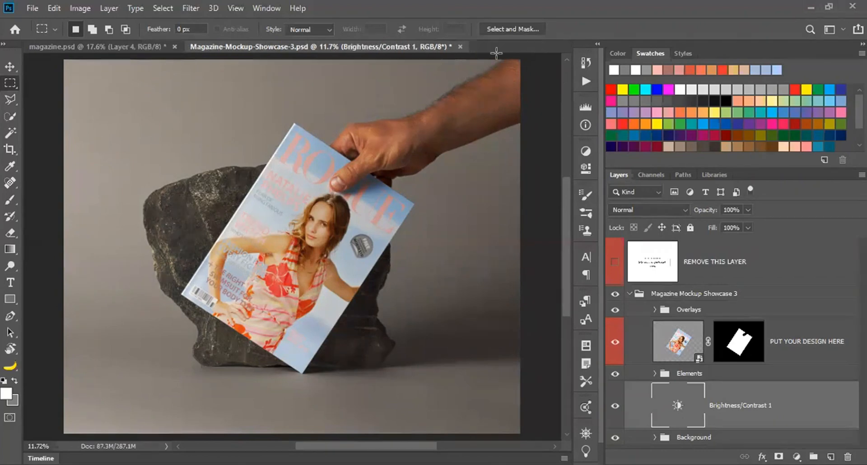
left_click(460, 47)
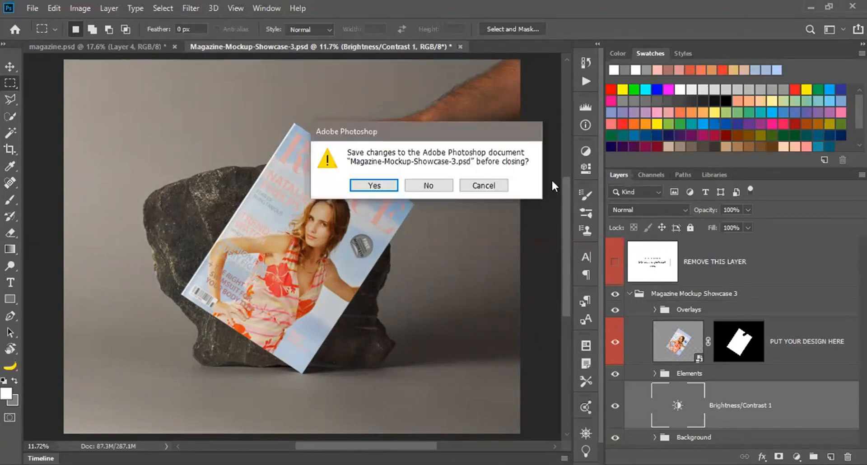
left_click(428, 185)
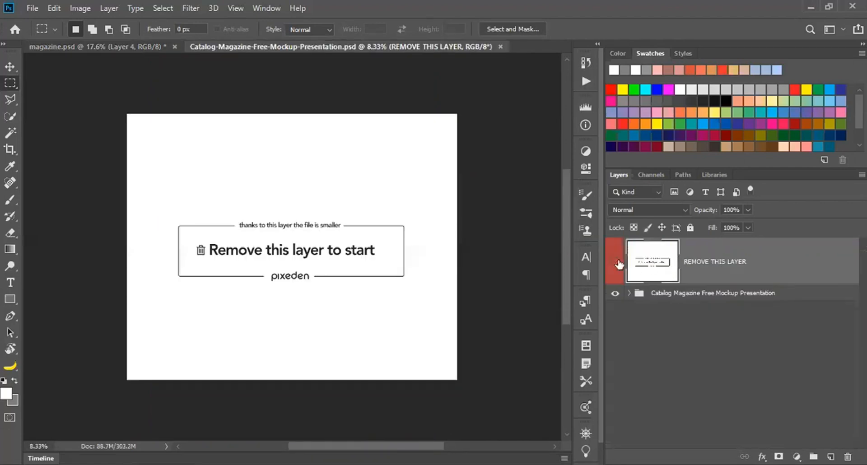
Hide the REMOVE THIS LAYER layer and expand the Catalog Magazine Free Mockup Presentation group.
left_click(617, 262)
scroll(487, 270, "up", 2)
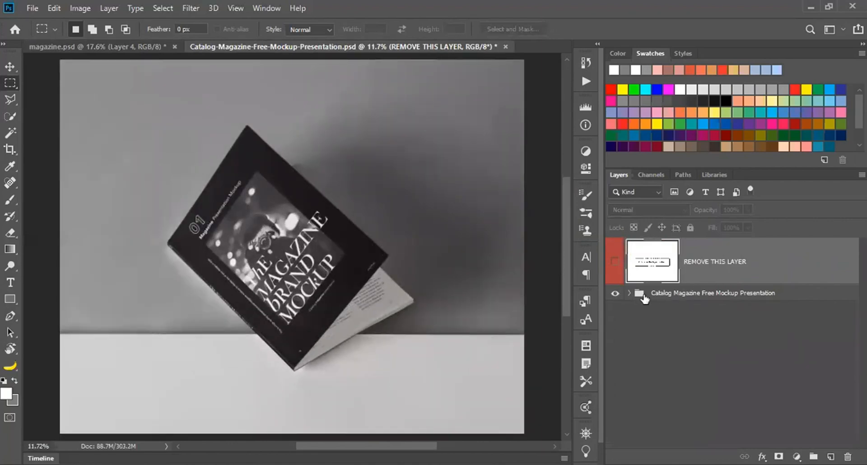
left_click(628, 293)
Check the mockup's design layers and open the contents of the Cover smart object.
left_click(614, 341)
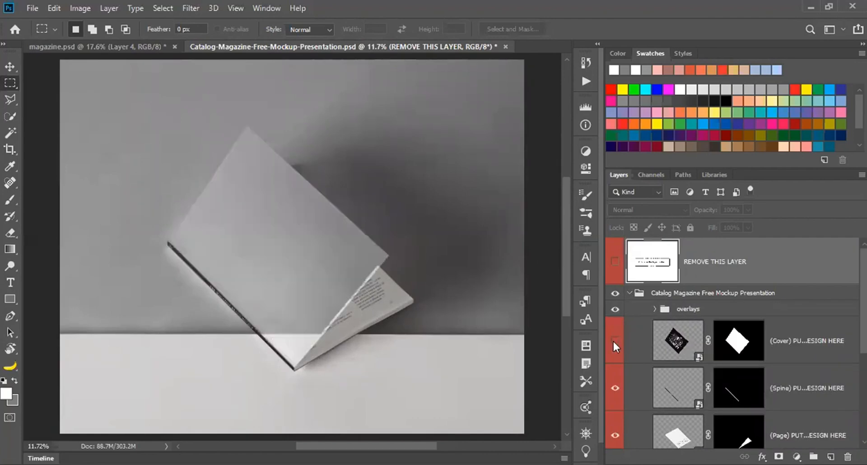
left_click(614, 341)
scroll(696, 342, "down", 3)
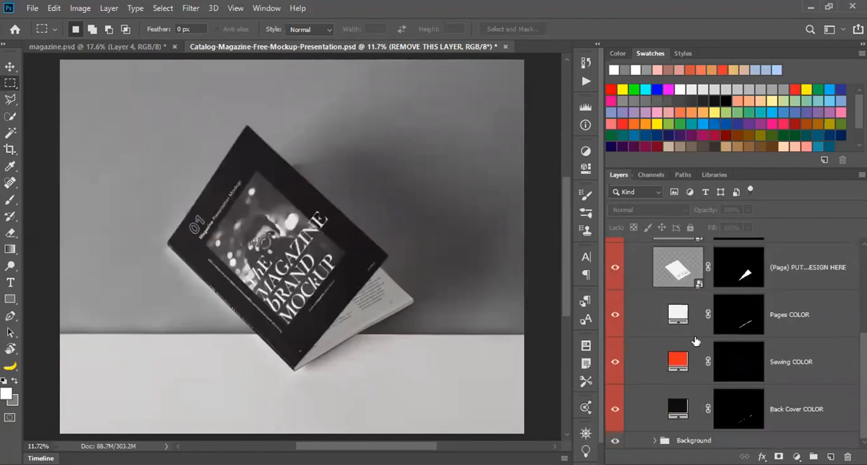
scroll(693, 383, "up", 3)
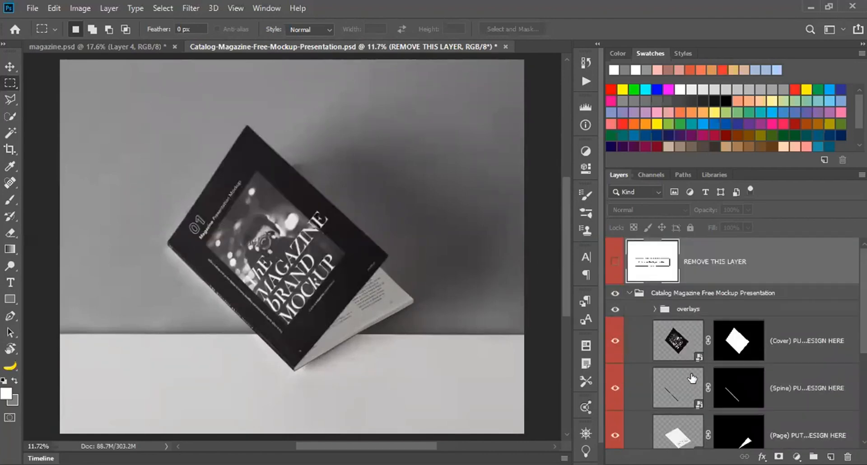
left_click(680, 344)
double_click(681, 344)
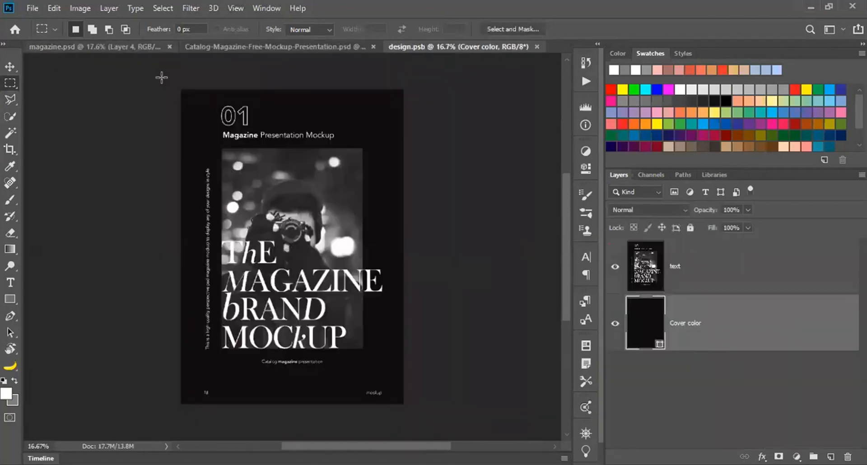
Duplicate Layer 4 of magazine.psd into the catalog cover's design.psb, accepting the conversion to sRGB IEC61966-2.1.
key("ctrl+Tab")
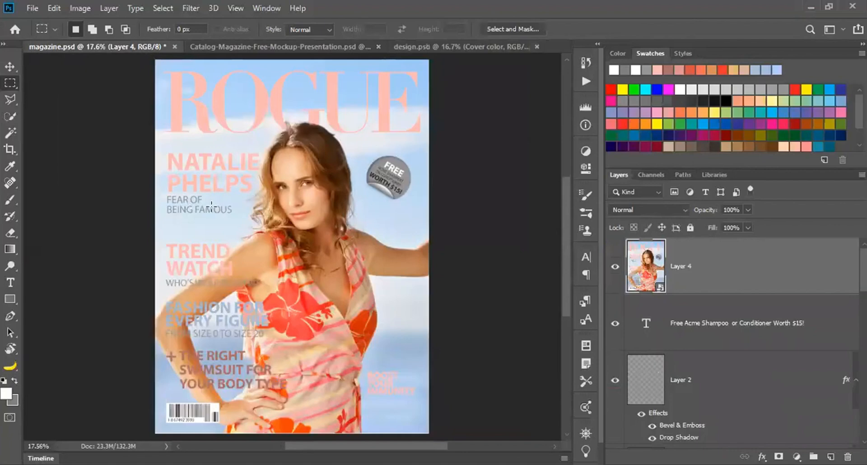
right_click(211, 207)
left_click(278, 233)
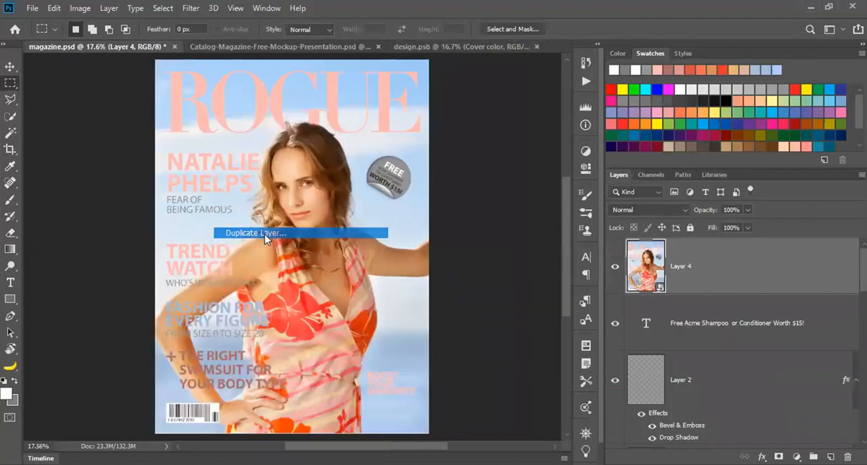
left_click(405, 171)
left_click(371, 203)
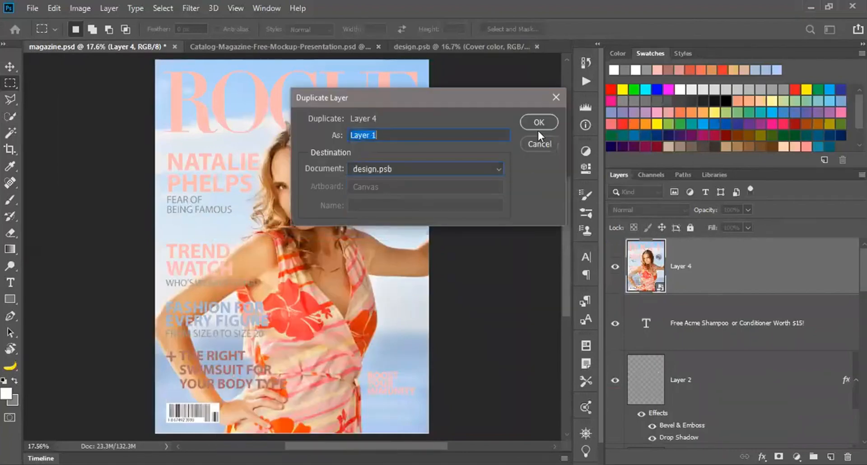
left_click(541, 120)
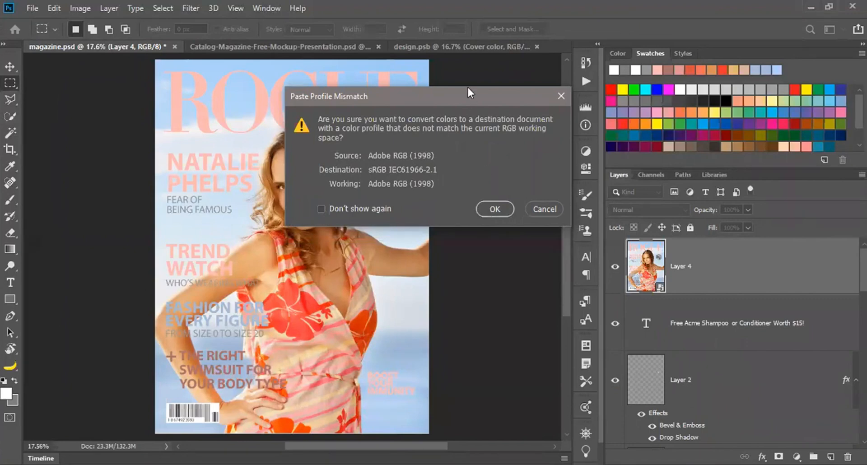
key("Return")
Switch to design.psb and move the text layer below Layer 1, directly above Cover color.
left_click(441, 49)
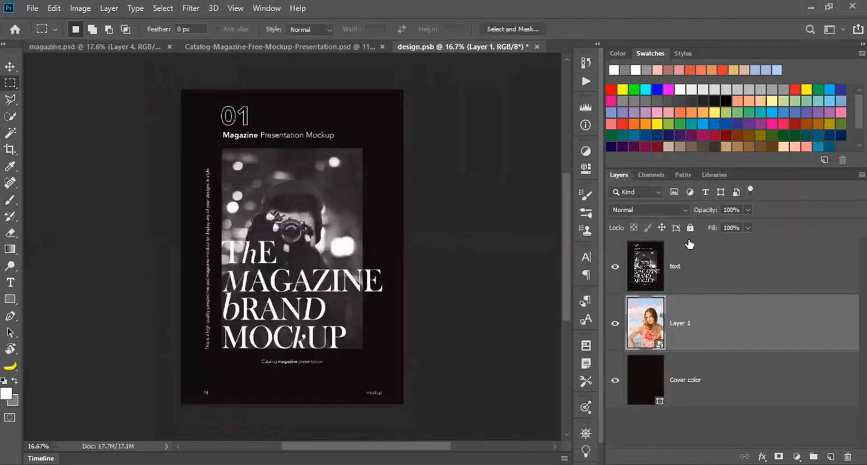
left_click_drag(694, 297, 695, 354)
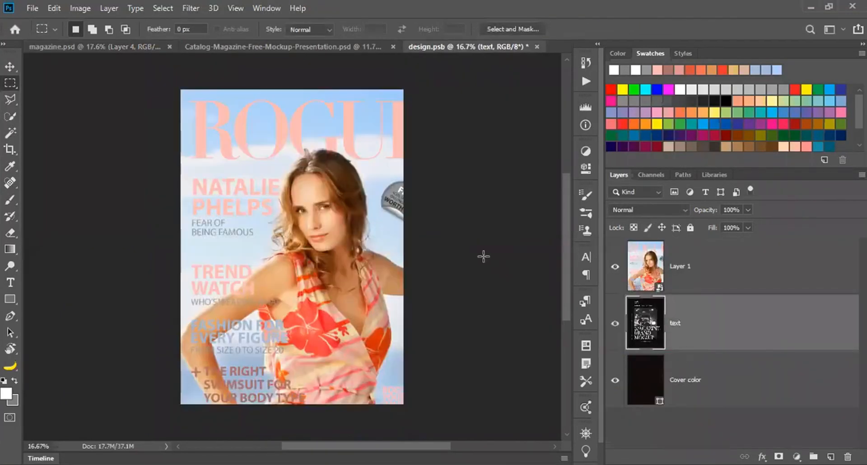
Scale Layer 1 in design.psb to about 85.77% width and 88.95% height so it fits the cover canvas.
key("ctrl+t")
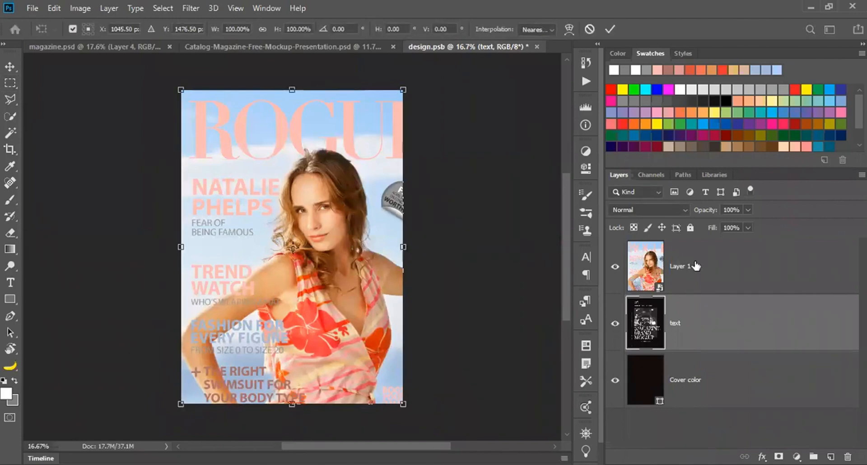
key("Escape")
left_click(710, 277)
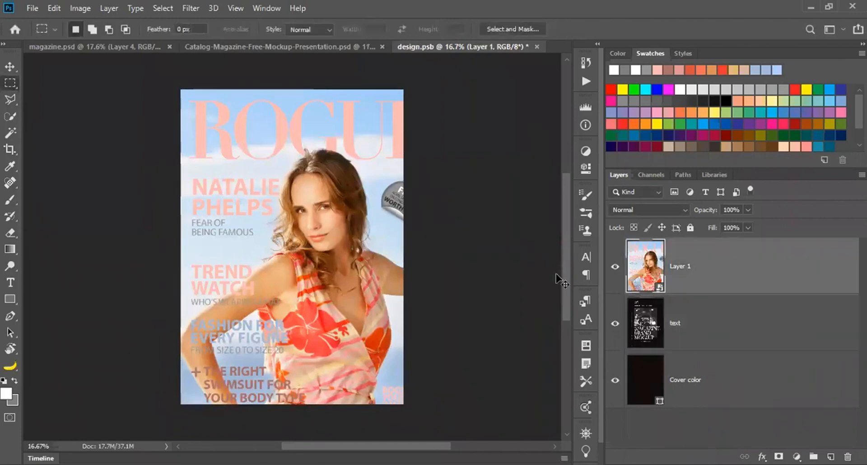
key("ctrl+t")
scroll(555, 274, "down", 2)
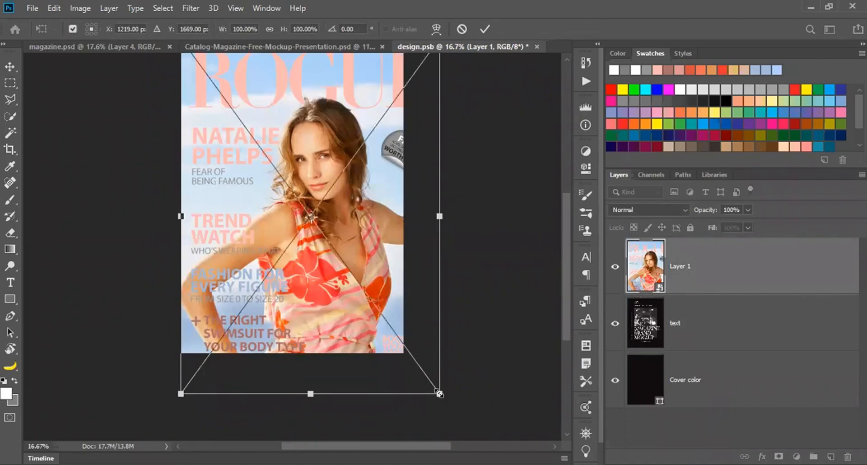
left_click_drag(440, 393, 410, 354)
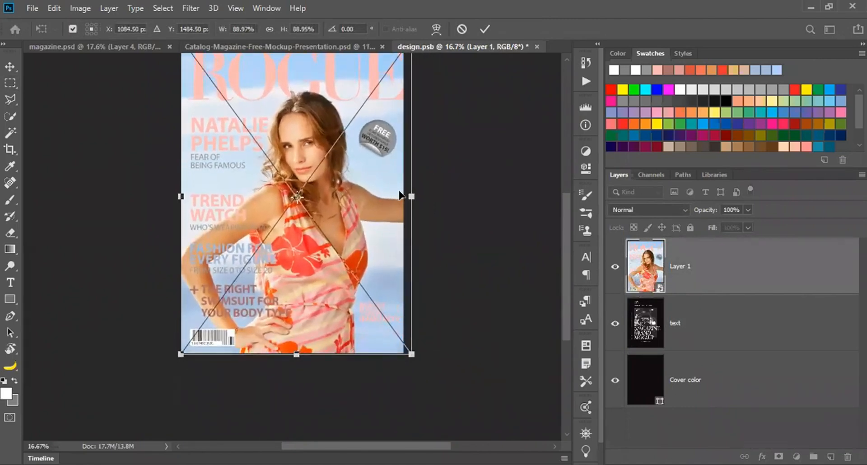
left_click_drag(411, 196, 403, 195)
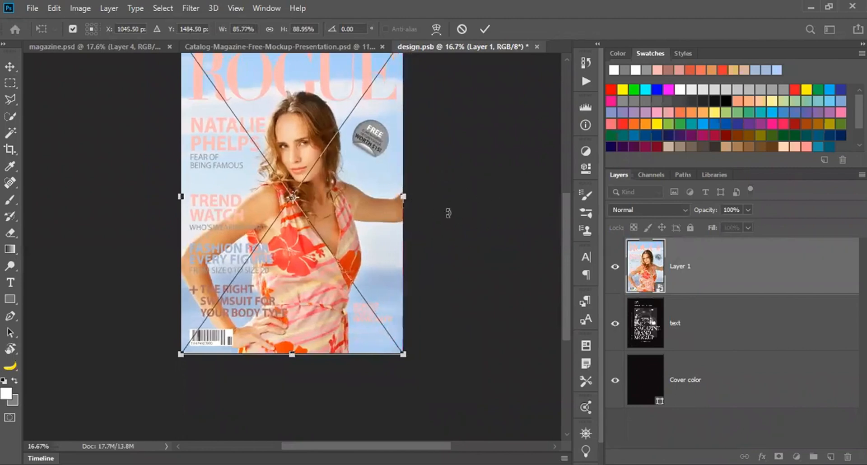
key("Return")
Save design.psb and switch to the catalog mockup document to view the placed cover.
key("ctrl+s")
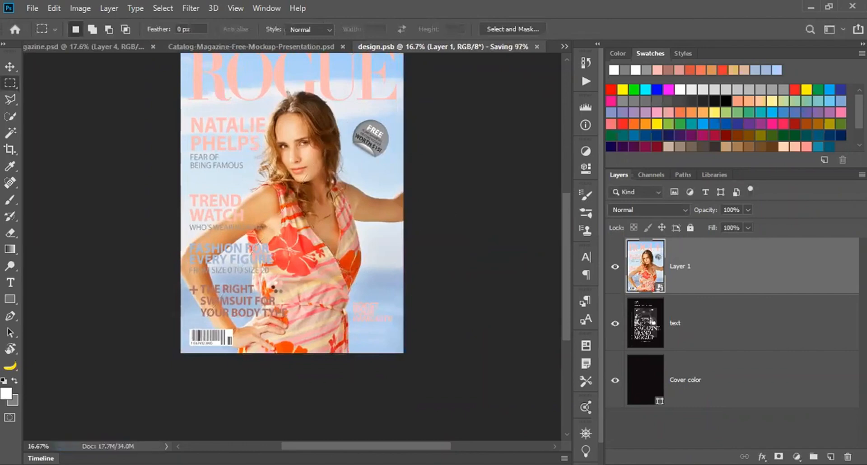
scroll(275, 280, "up", 2)
key("ctrl+shift+Tab")
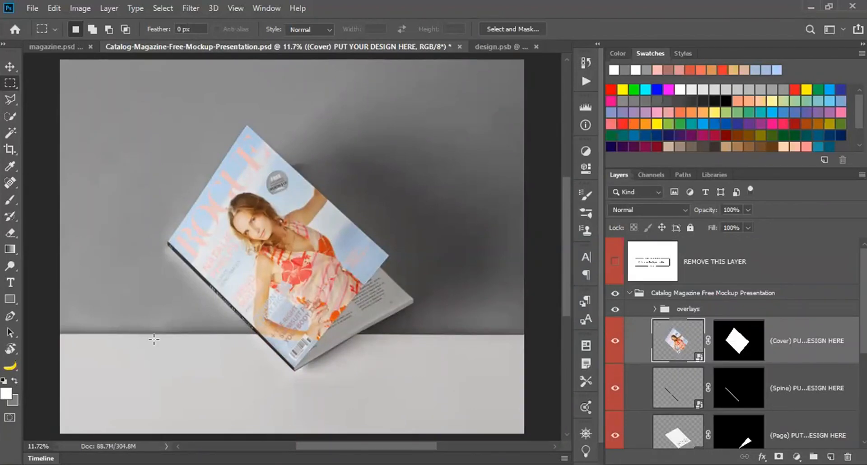
Close design.psb and the catalog mockup, discarding the mockup's changes.
left_click(535, 46)
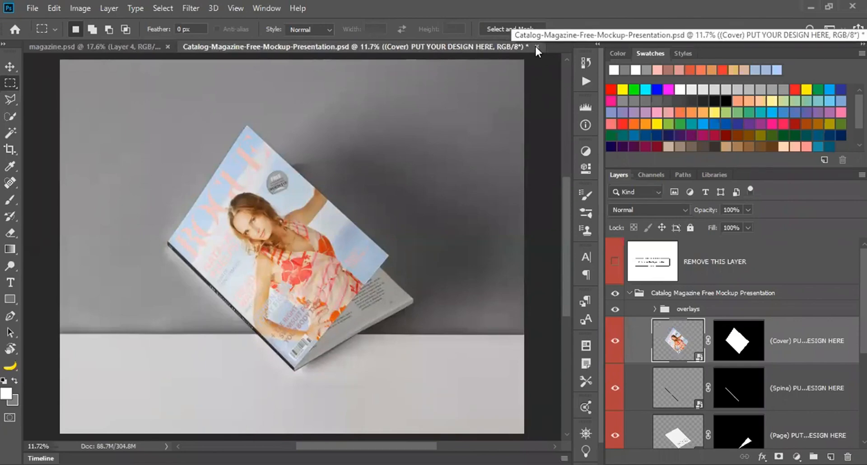
left_click(536, 46)
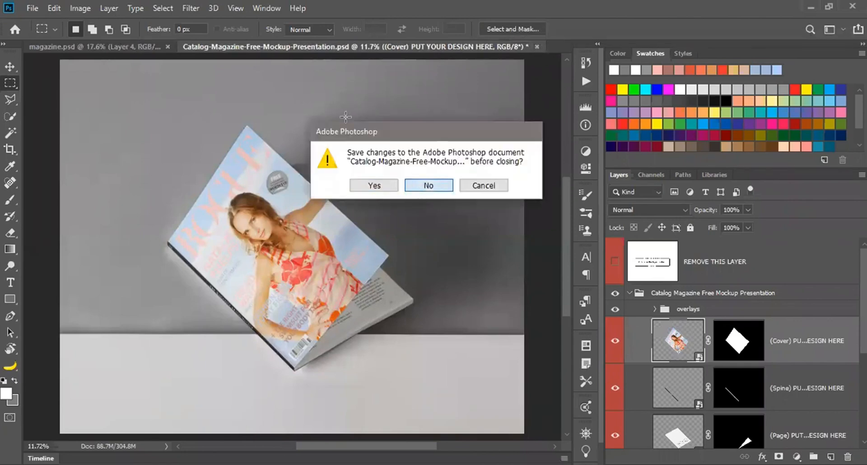
left_click(418, 184)
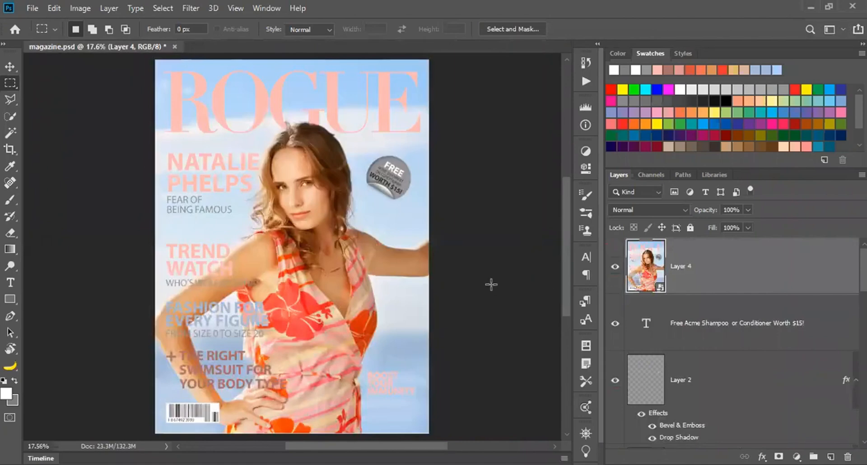
Delete Layer 4 from magazine.psd and show only the white Layer 3 at the bottom of the stack.
key("Delete")
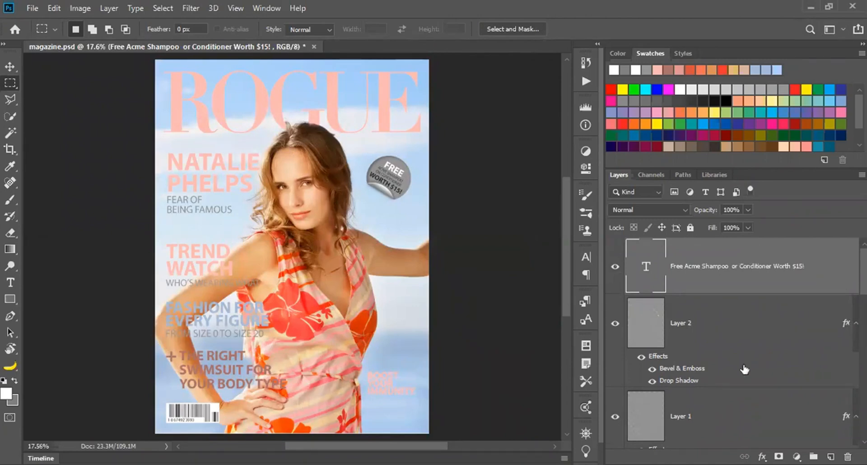
scroll(743, 368, "down", 5)
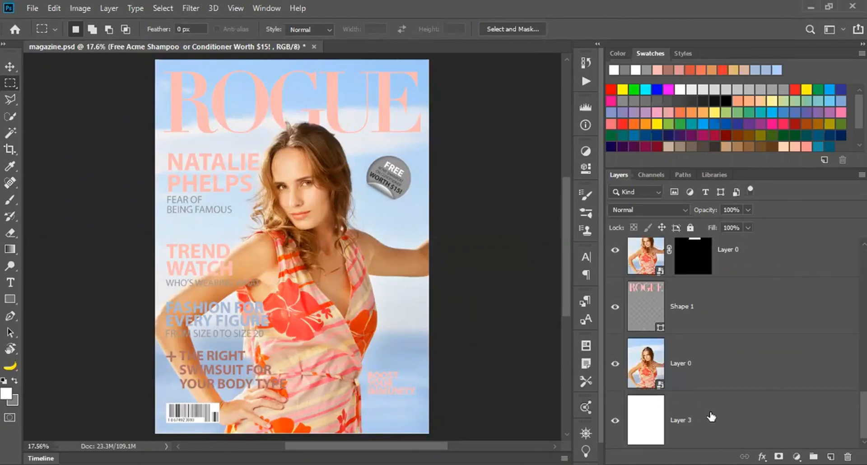
left_click(615, 364)
left_click(614, 365)
left_click(615, 421, "alt")
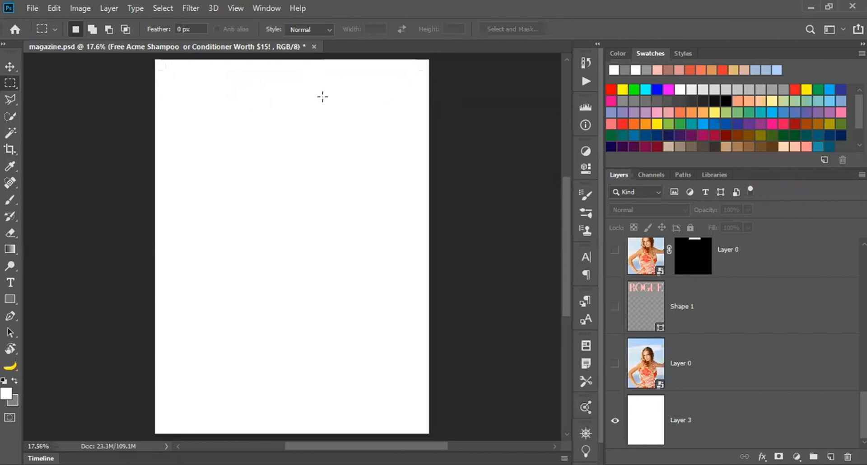
Display the guides around the page's upper-left corner marks.
left_click_drag(164, 71, 215, 164)
left_click_drag(141, 258, 173, 252)
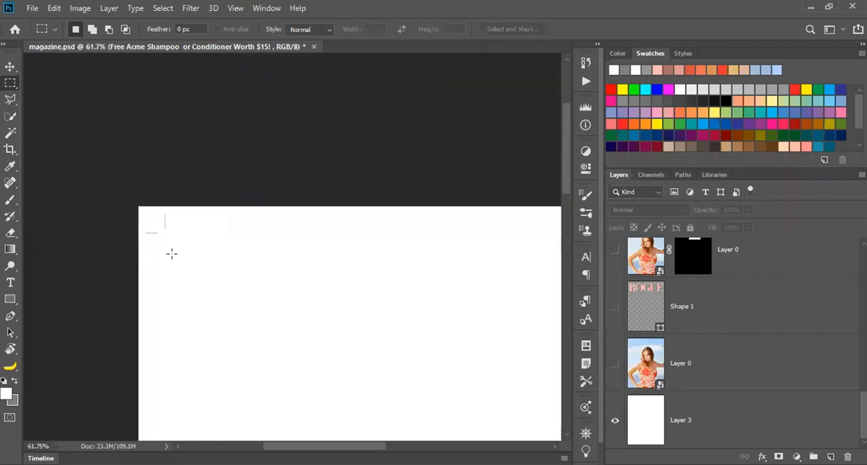
key("ctrl+semicolon")
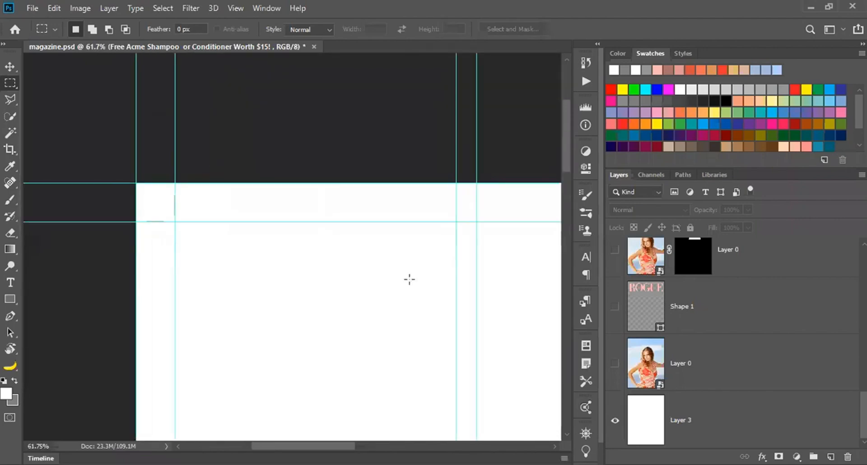
Select Layer 3, check its marks by toggling its visibility, and add a new empty layer directly above it.
left_click(614, 420)
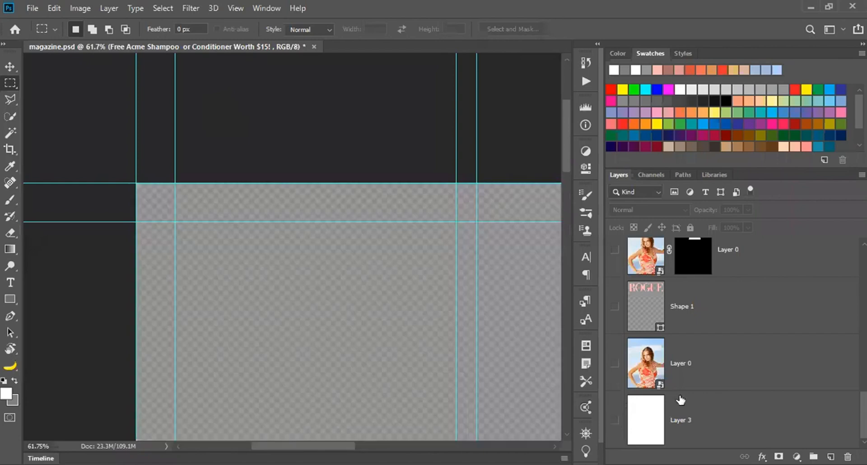
left_click(680, 406)
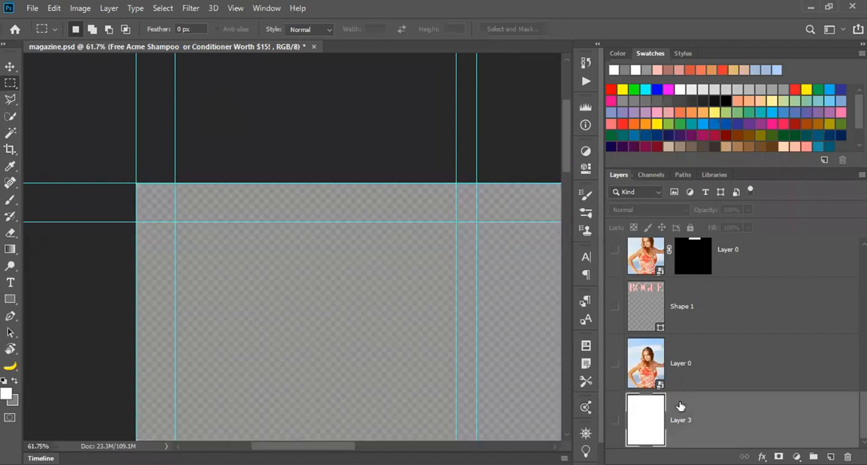
left_click(614, 420)
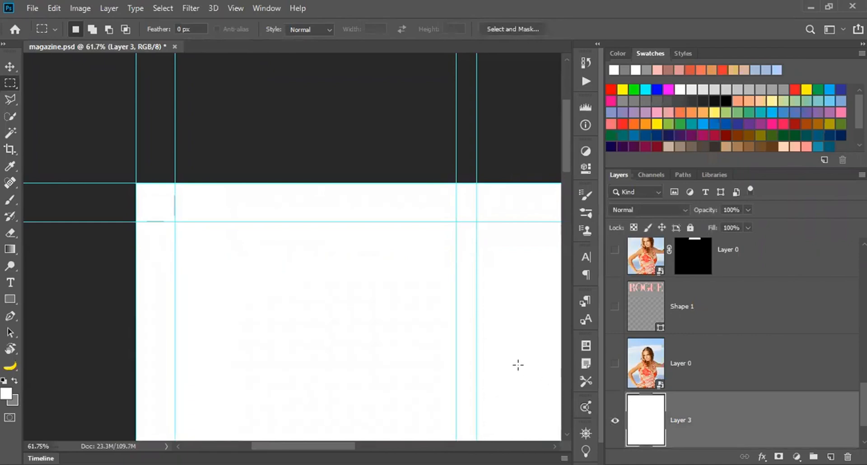
scroll(797, 406, "down", 1)
scroll(797, 406, "up", 1)
key("ctrl+shift+alt+n")
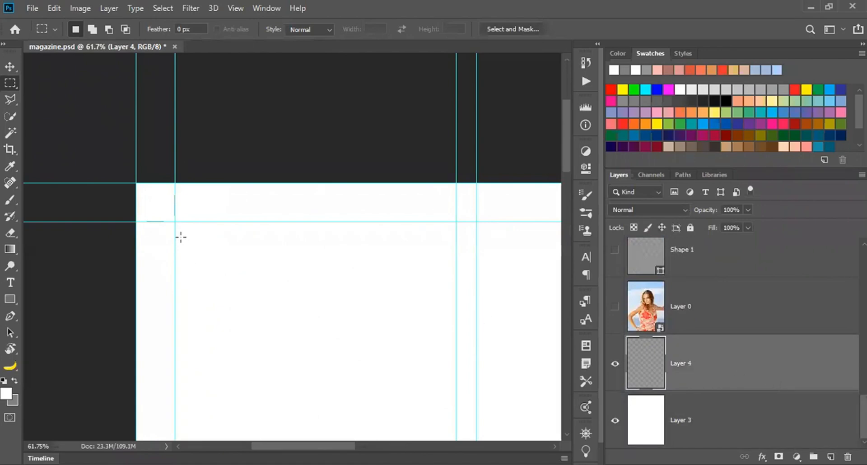
Cover the short vertical mark at the page's upper-left corner in white with the 1 px Pencil and redraw it in black along the guide.
scroll(161, 204, "up", 5)
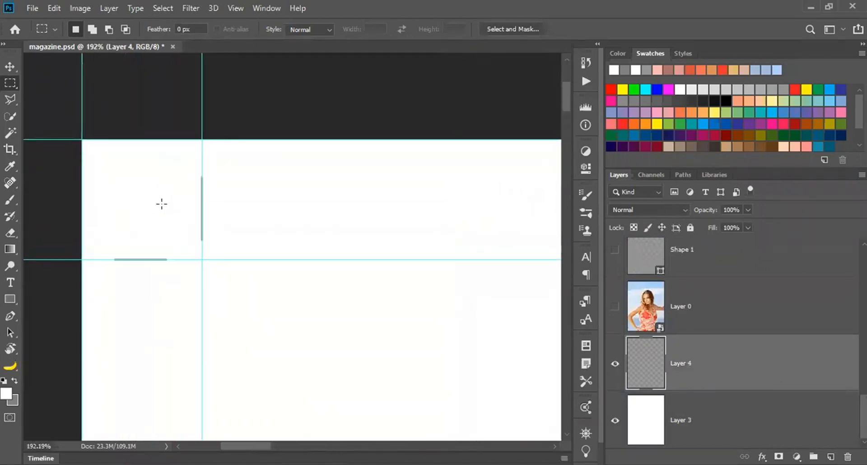
scroll(161, 205, "up", 1)
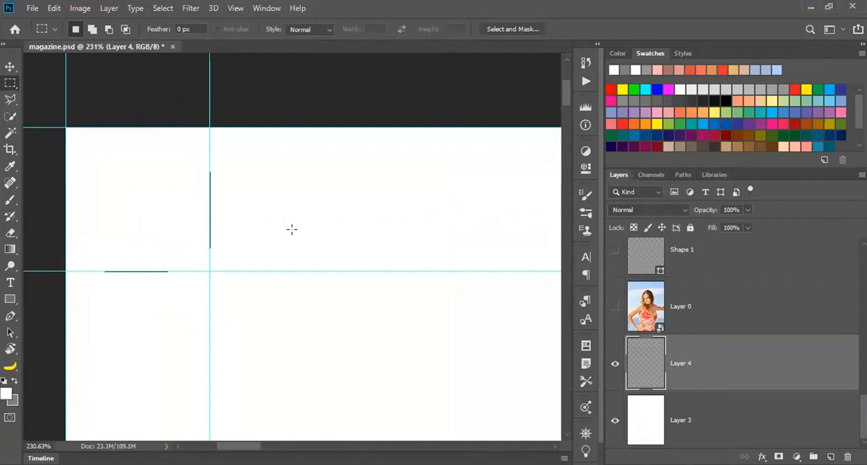
key("b")
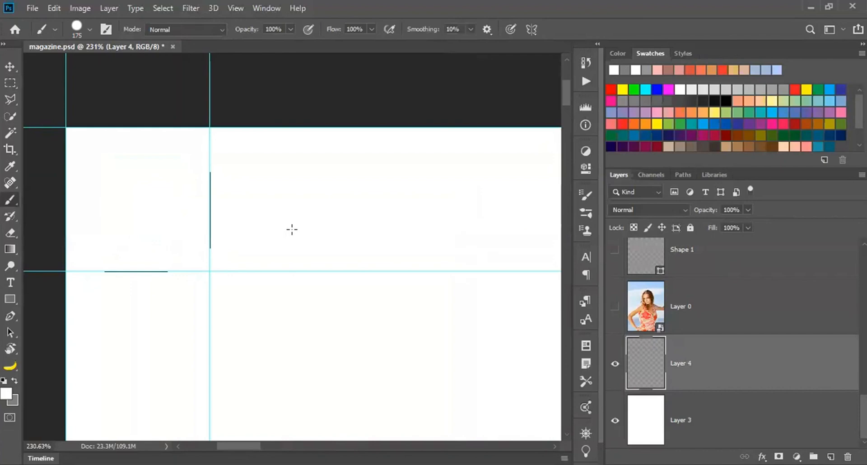
key("shift+b")
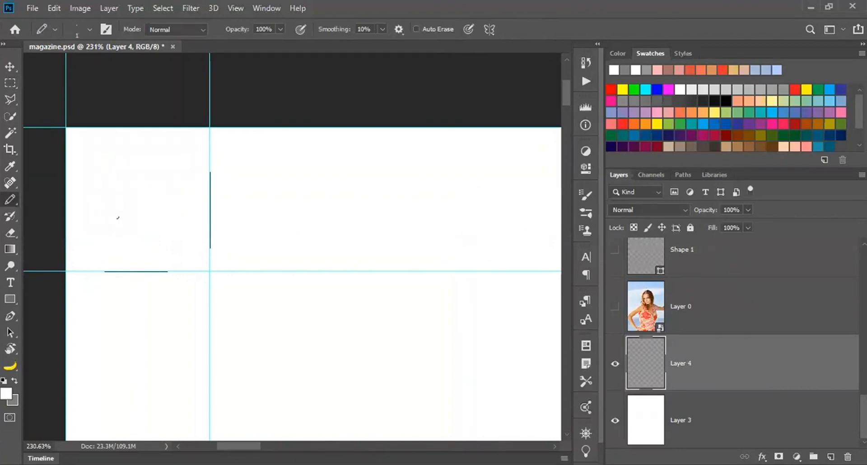
scroll(165, 215, "down", 1)
scroll(182, 192, "up", 1)
left_click_drag(210, 168, 209, 256)
scroll(209, 172, "down", 2)
right_click(208, 197)
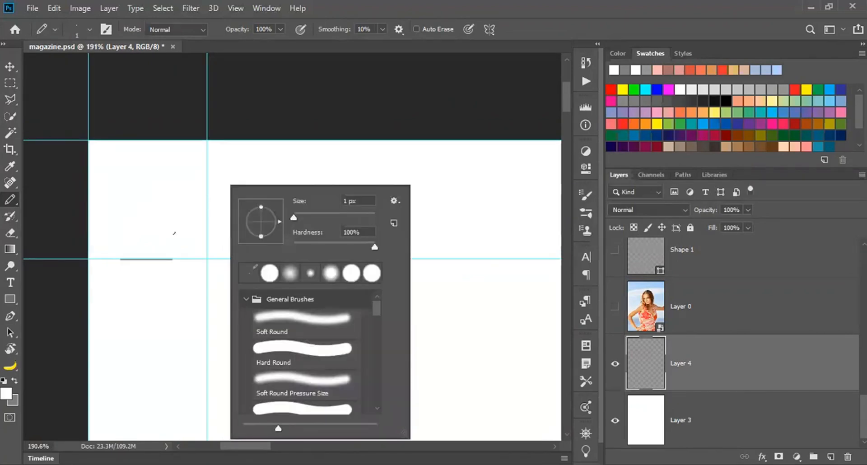
left_click(184, 196)
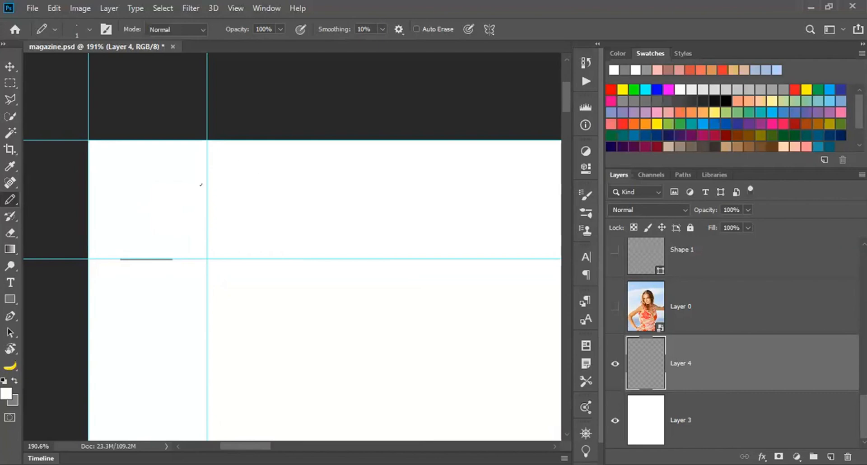
key("d")
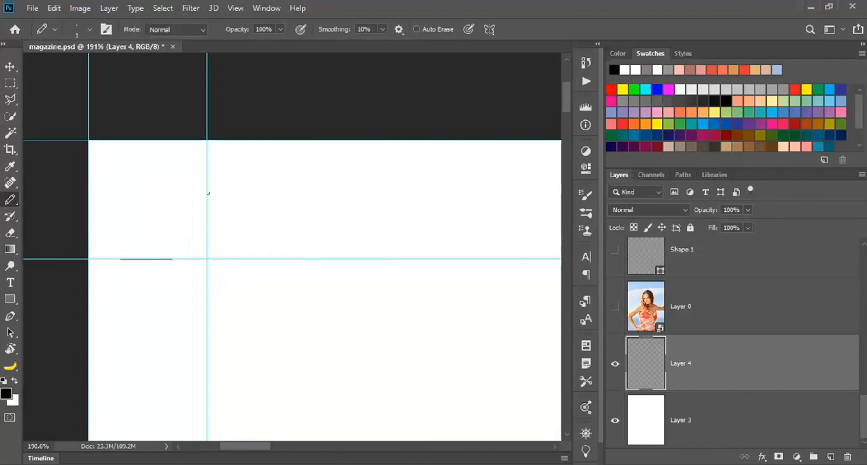
left_click_drag(206, 184, 207, 242)
Paint over the upper-left corner's horizontal mark in white with the Pencil and restore it in black on the guide.
key("x")
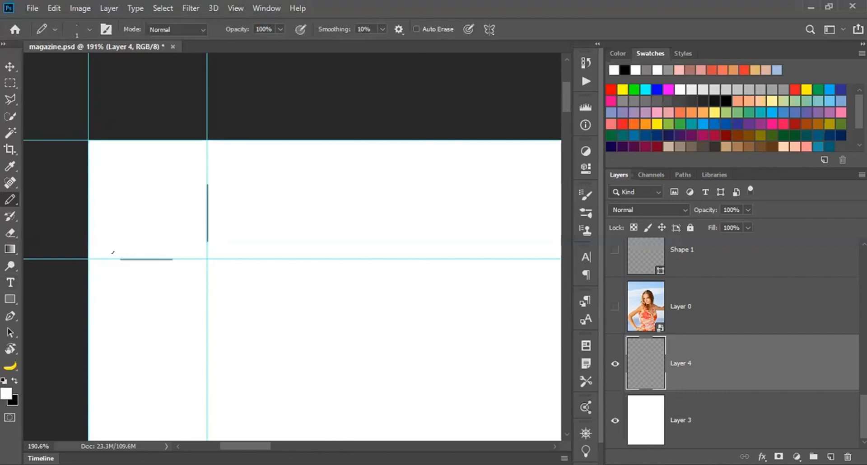
mouse_move(113, 253)
left_mouse_down()
mouse_move(190, 272)
mouse_move(171, 252)
mouse_move(110, 259)
mouse_move(174, 261)
left_mouse_up()
key("x")
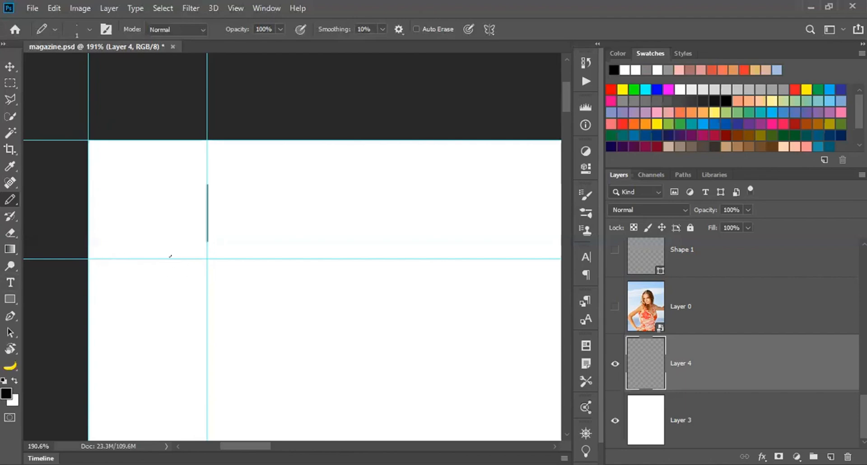
key("ctrl+z")
scroll(203, 228, "up", 5)
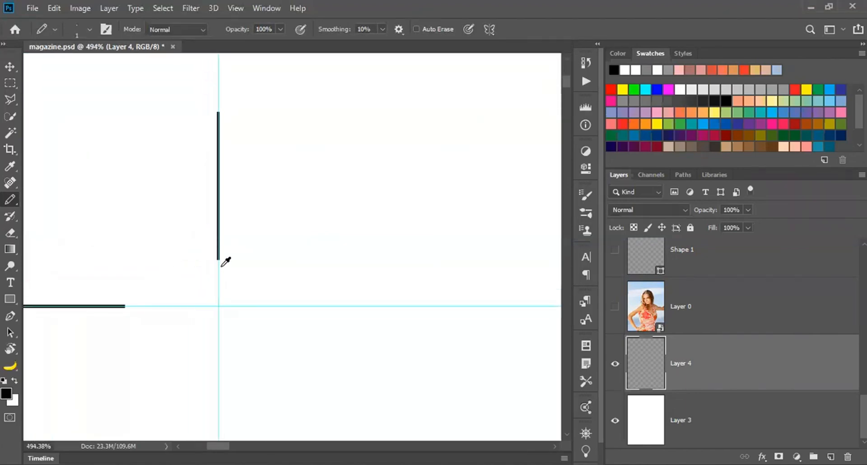
Cover the vertical mark at the page's upper-right corner with white Pencil and redraw it in black on the guide.
scroll(223, 257, "down", 6)
left_click_drag(405, 271, 162, 270)
left_click_drag(440, 280, 93, 253)
left_click_drag(542, 302, 203, 261)
left_click_drag(549, 271, 181, 252)
mouse_move(558, 271)
left_mouse_down()
mouse_move(207, 244)
mouse_move(565, 289)
left_mouse_up()
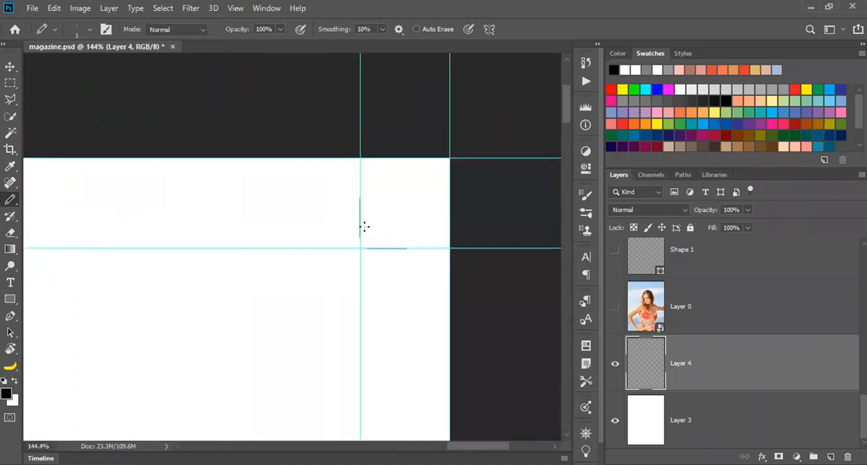
key("x")
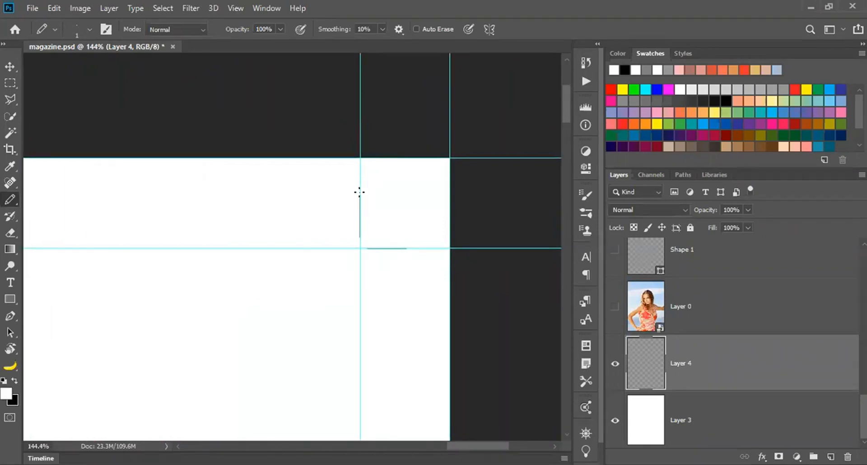
left_click_drag(359, 193, 360, 224)
key("x")
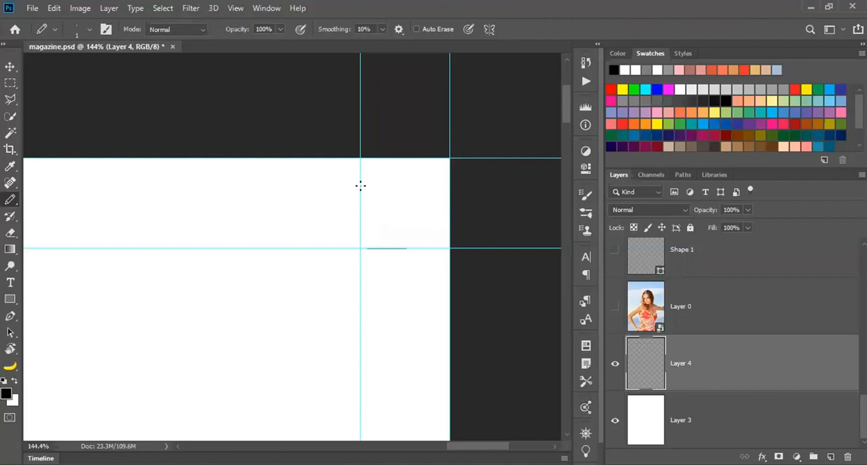
left_click_drag(359, 194, 360, 227)
Replace the upper-right corner's horizontal mark with a black Pencil line along the guide, undoing the faulty stroke, and fit the page in view.
key("x")
key("ctrl+z")
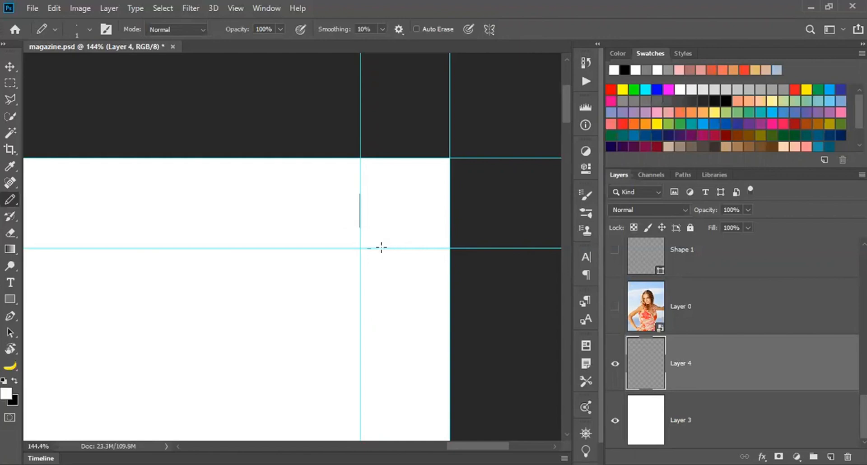
key("x")
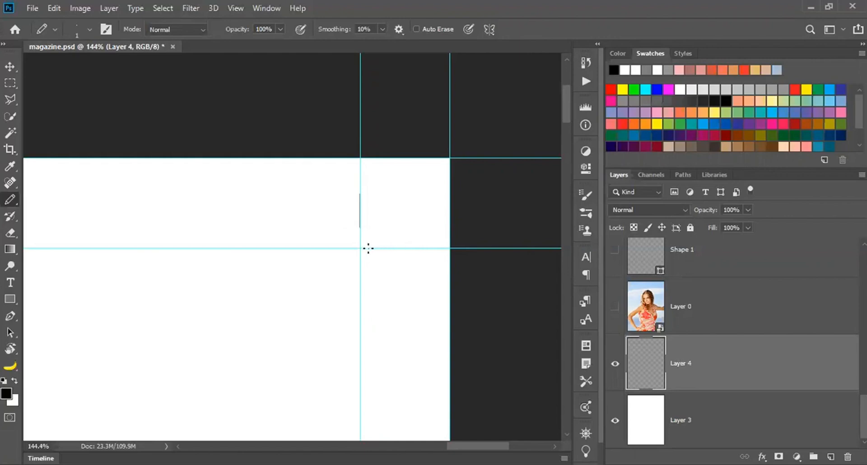
left_click_drag(371, 247, 406, 248)
key("ctrl+0")
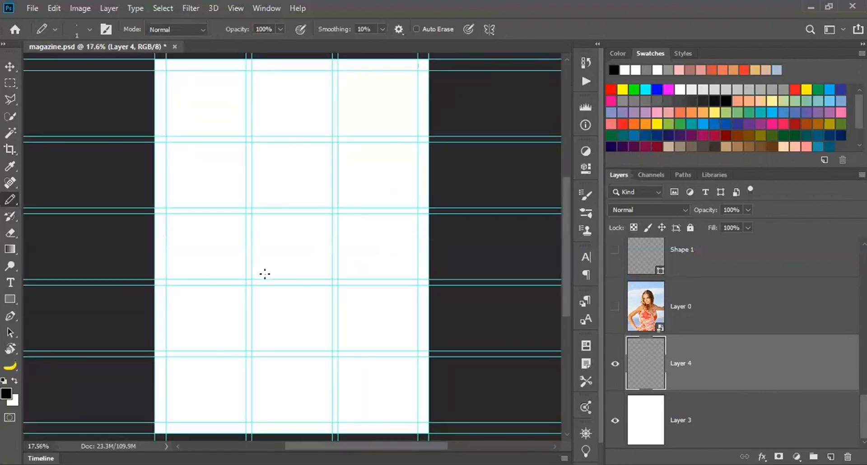
Change from the Pencil back to the Brush, and activate the Rectangular Marquee tool.
key("shift+b")
key("shift+b")
key("shift+b")
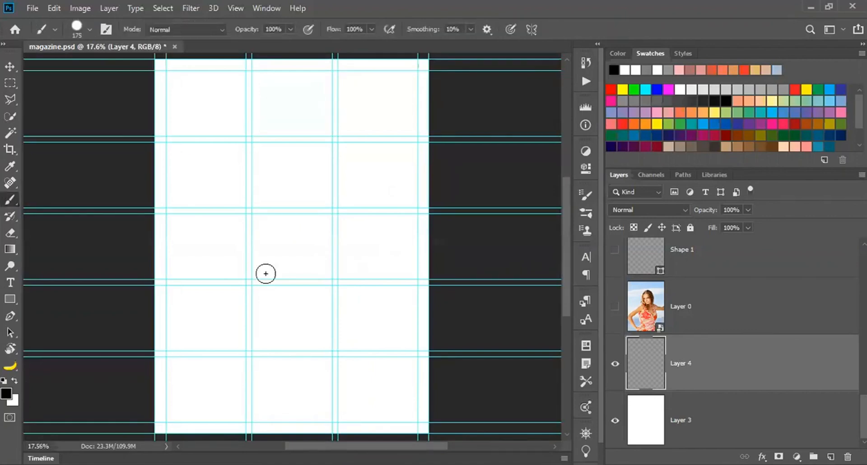
key("m")
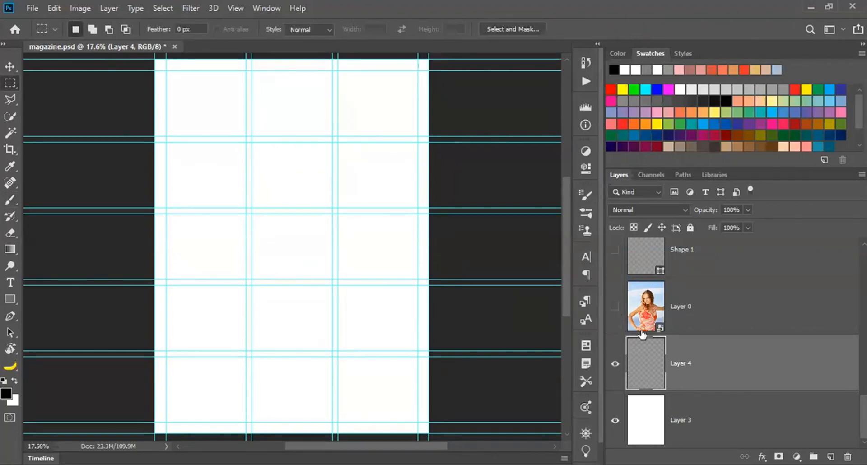
Make all the hidden cover layers visible again, from the shampoo offer text down to the cover photo.
scroll(613, 322, "up", 5)
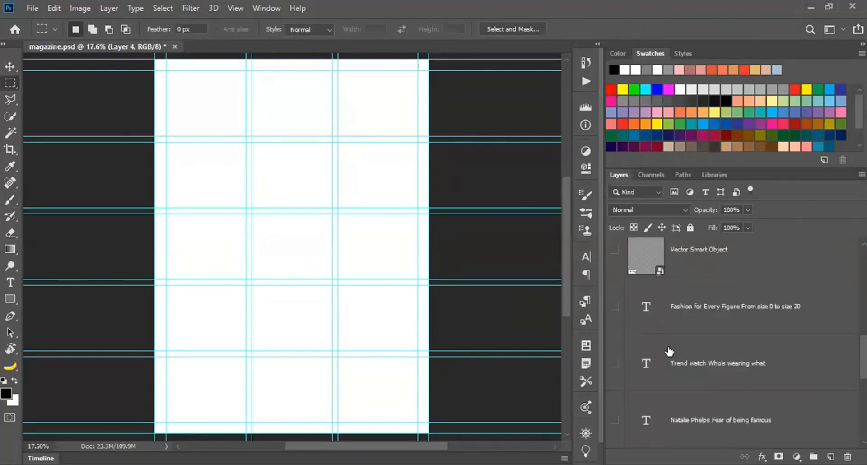
scroll(660, 348, "down", 5)
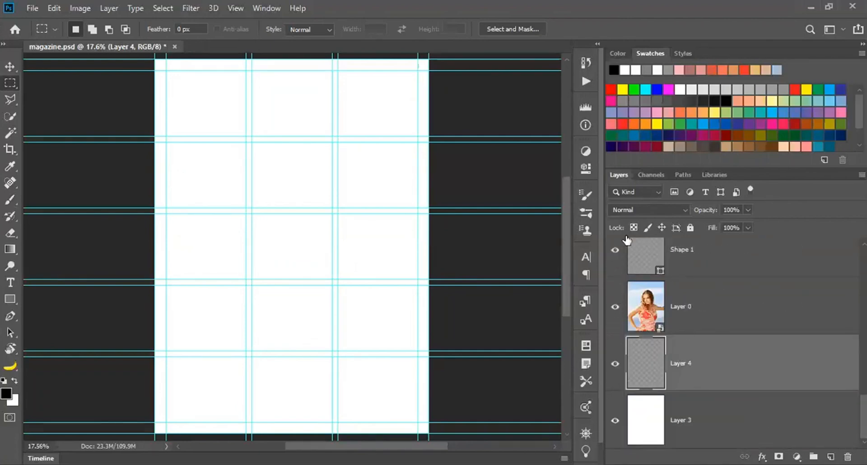
scroll(616, 298, "up", 2)
scroll(632, 169, "up", 6)
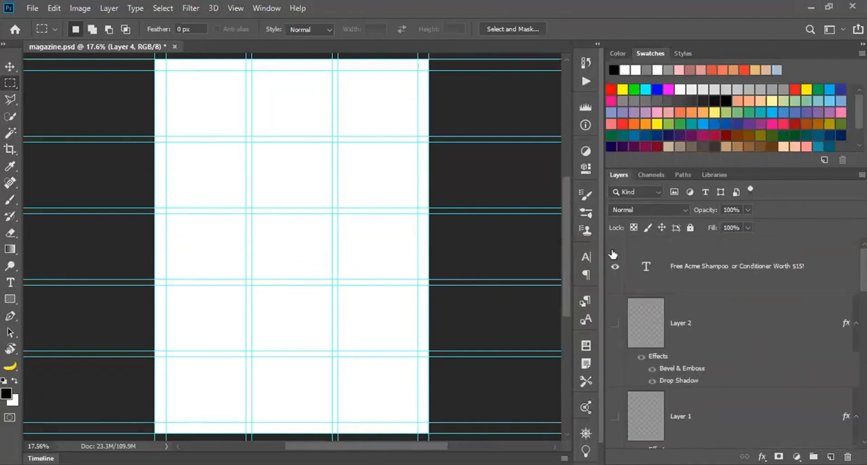
left_click(614, 267)
left_click(615, 323)
scroll(614, 345, "down", 1)
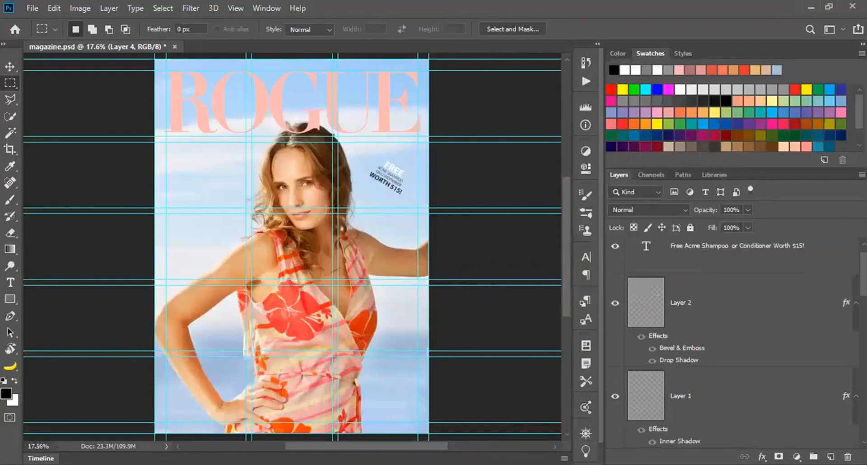
left_click(615, 396)
left_click_drag(615, 434, 615, 440)
scroll(678, 364, "up", 9)
scroll(680, 366, "down", 7)
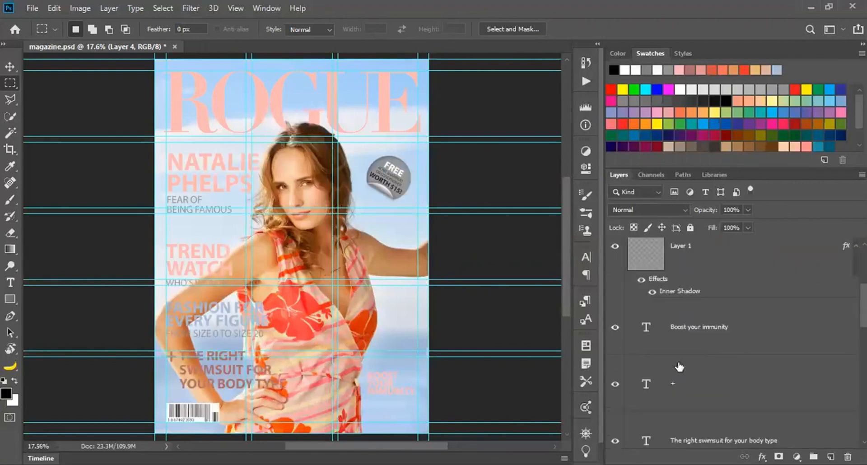
Move Layer 4 with the corner marks to the front of the layer stack and hide the guides.
scroll(679, 367, "up", 4)
scroll(704, 365, "down", 12)
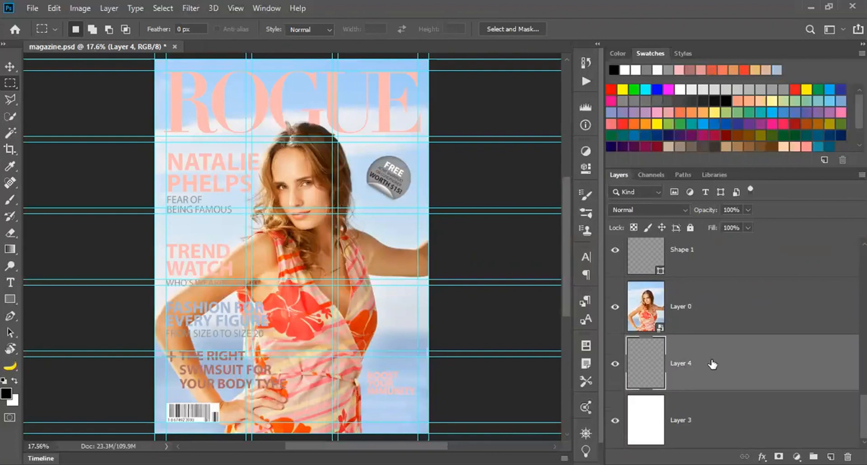
key("ctrl+shift+bracketright")
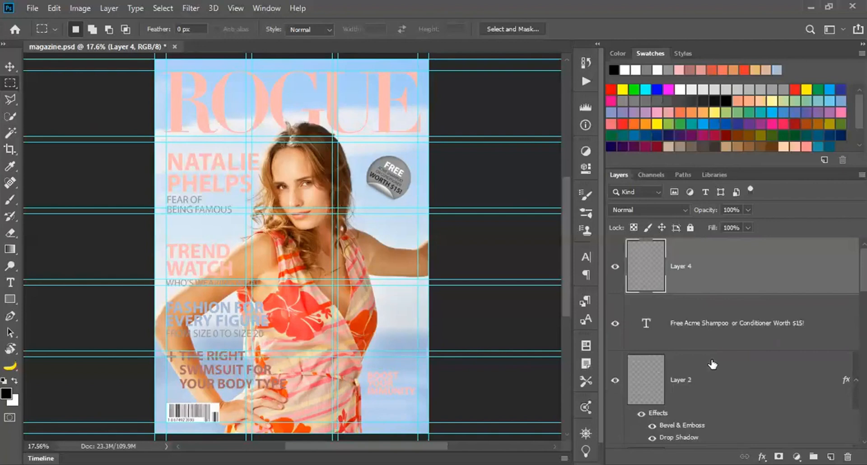
key("ctrl+semicolon")
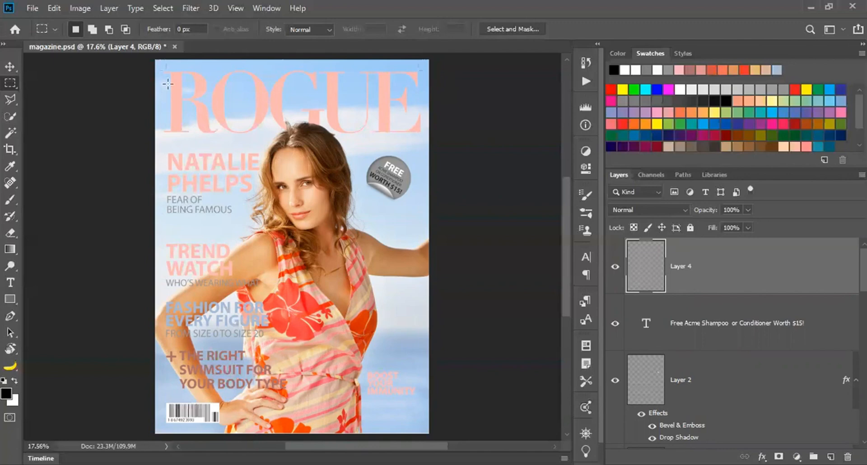
Save the document as a Photoshop PDF copy in the 1x folder, proceeding to the Adobe PDF settings.
left_click(28, 7)
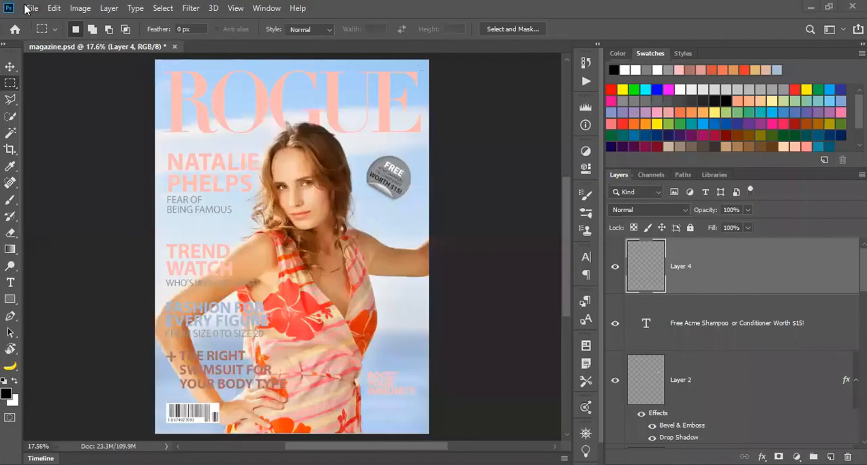
left_click(27, 9)
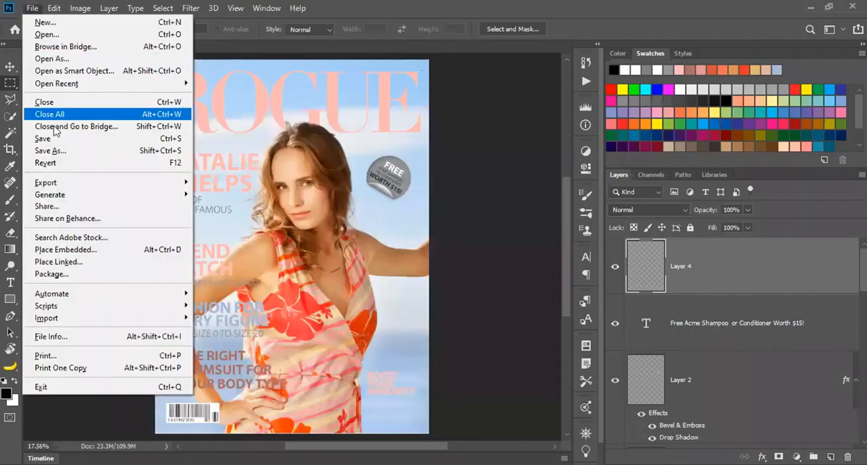
left_click(57, 148)
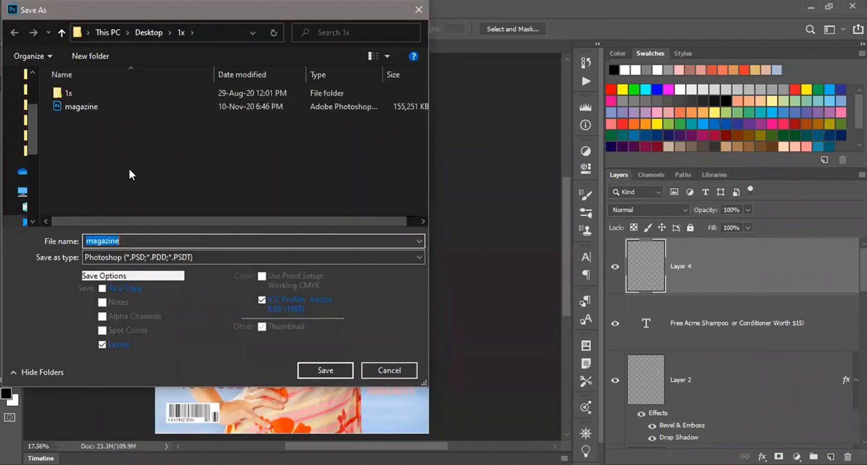
left_click(144, 257)
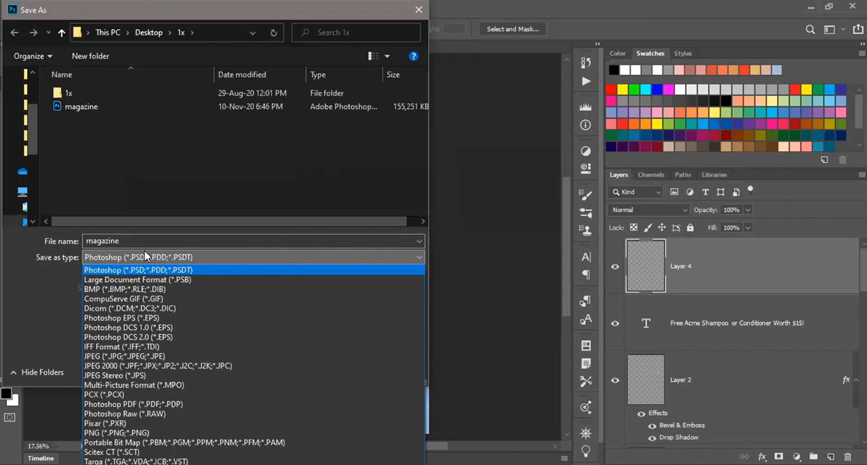
left_click(150, 407)
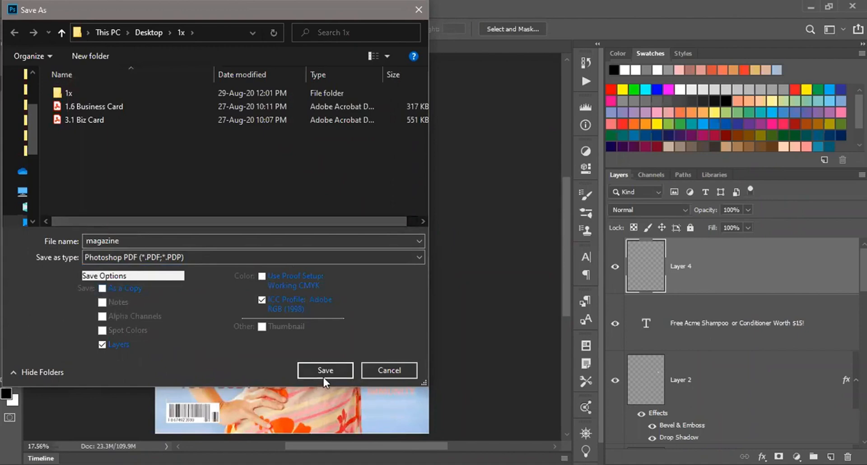
left_click(103, 289)
left_click(324, 367)
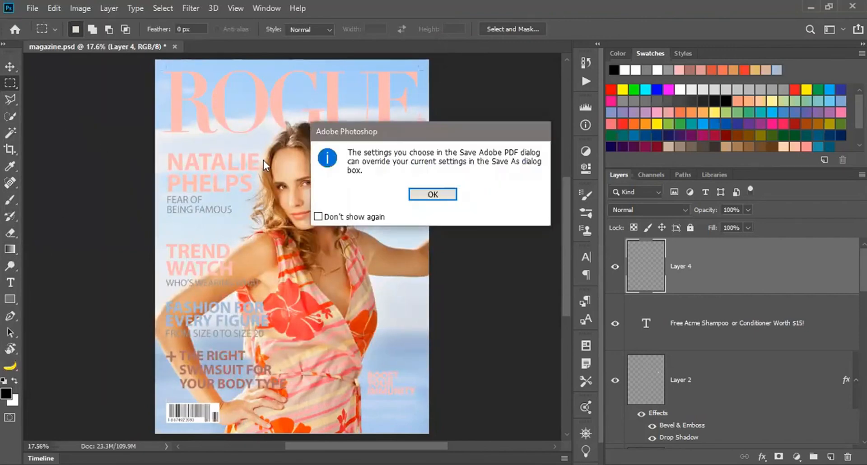
left_click(424, 195)
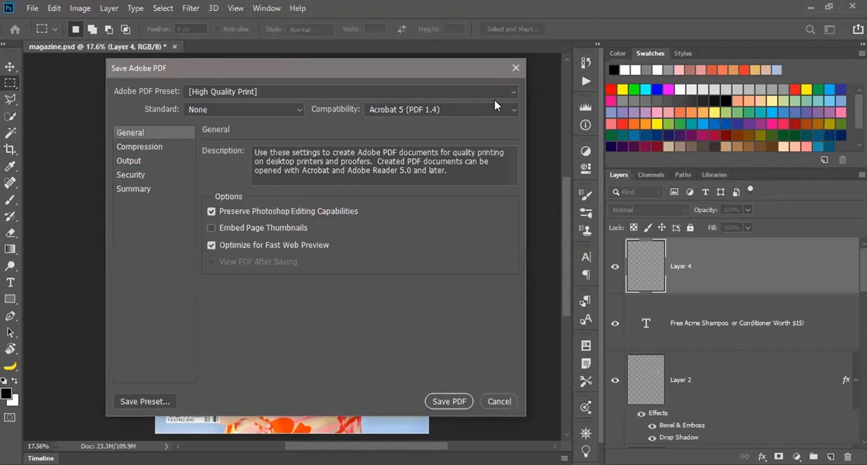
Compare the PDF/X-1a:2001 preset with High Quality Print by switching between them, ending on High Quality Print.
left_click(512, 94)
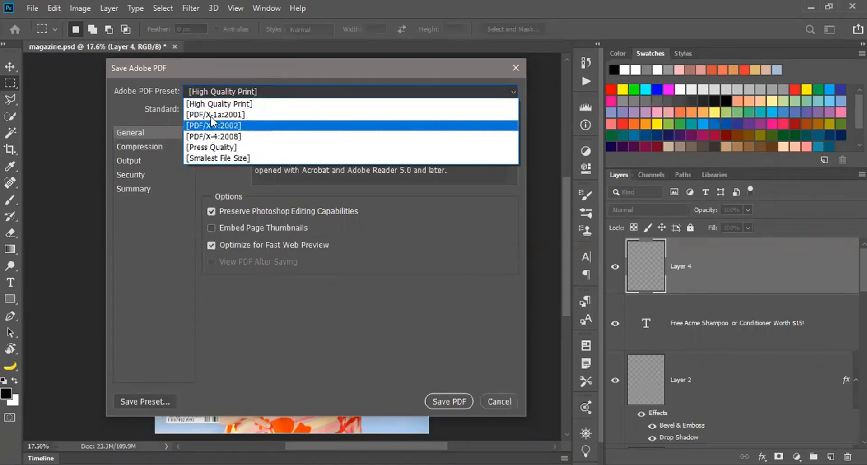
left_click(236, 115)
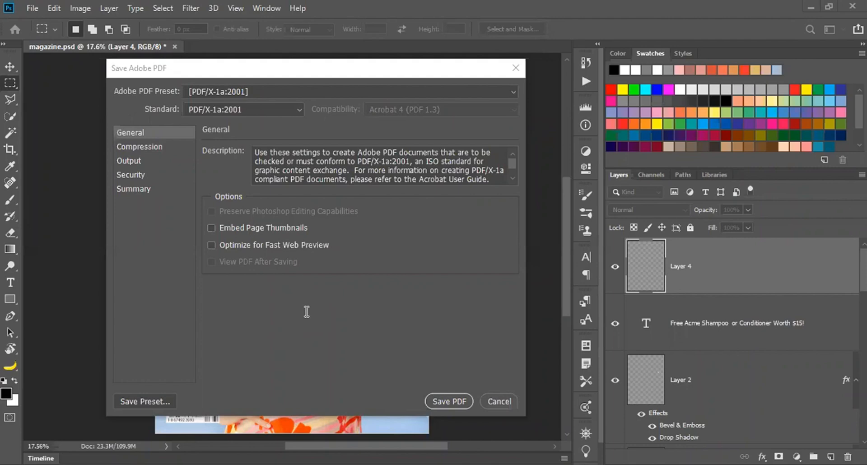
left_click(403, 95)
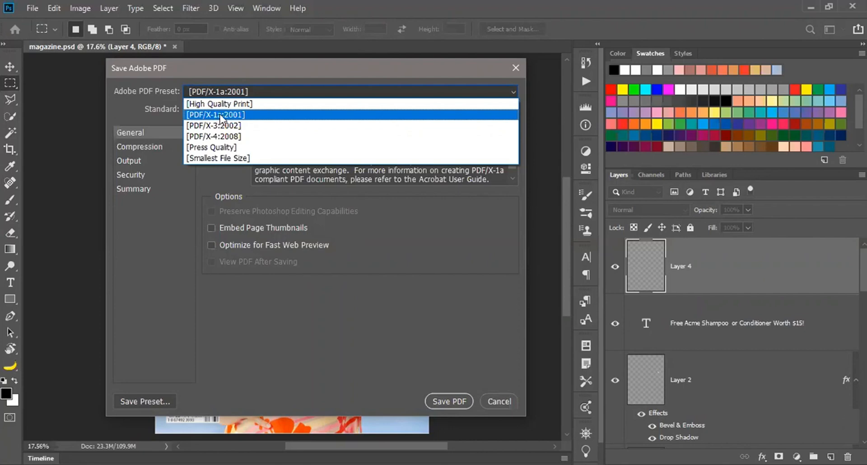
left_click(219, 103)
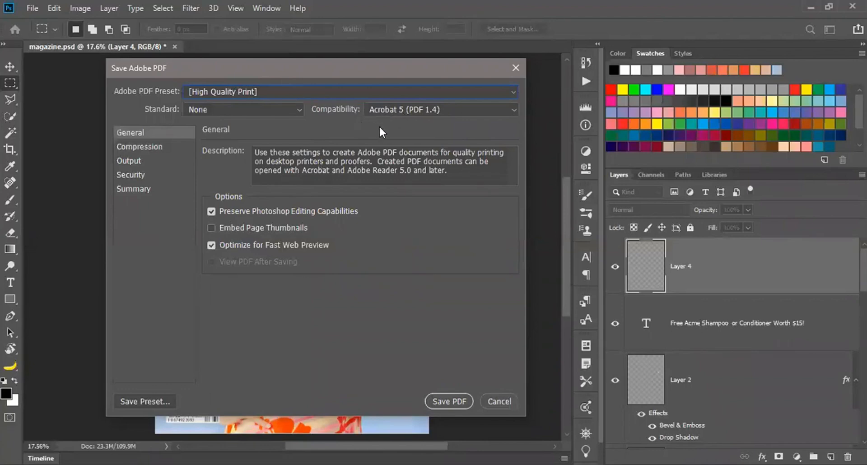
left_click(371, 86)
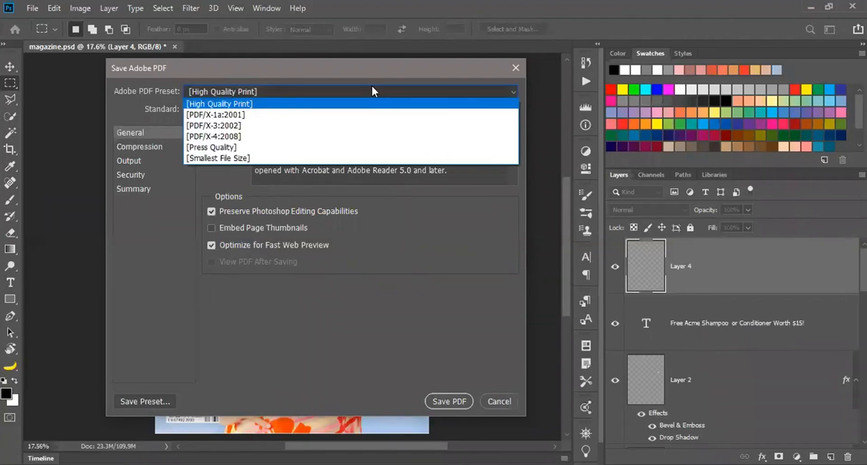
left_click(239, 116)
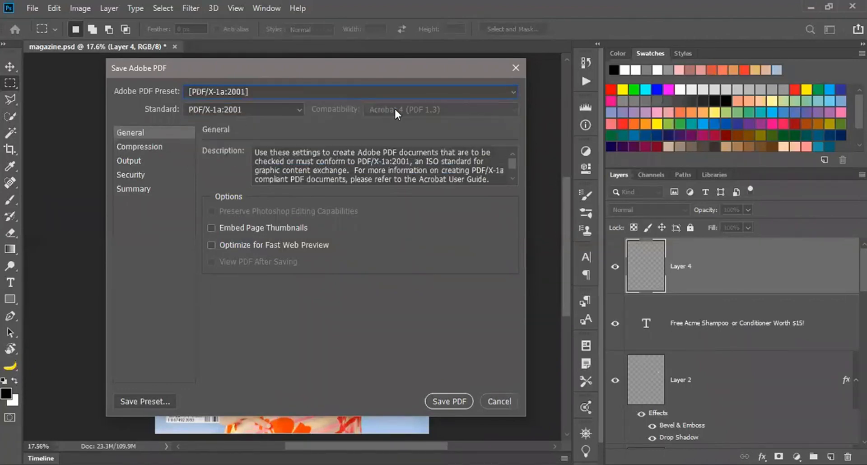
left_click(389, 88)
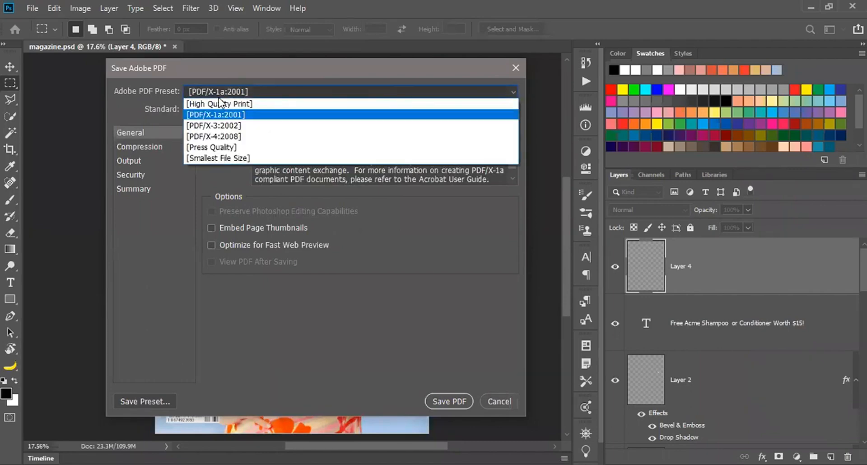
left_click(240, 103)
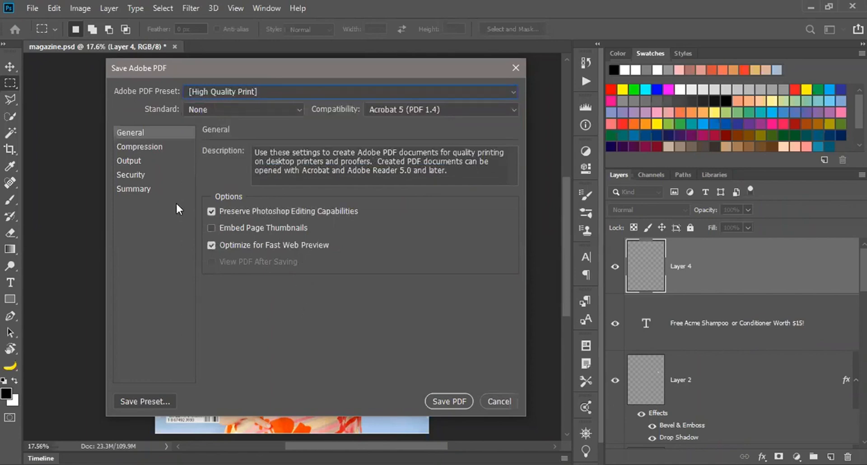
Keep Photoshop editing capabilities and set the PDF compression to Bicubic Downsampling, JPEG, and Maximum image quality.
left_click(211, 211)
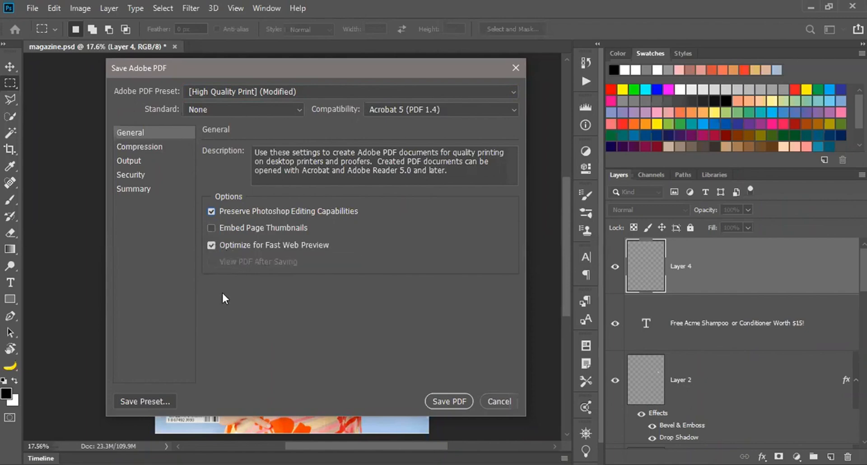
left_click(136, 147)
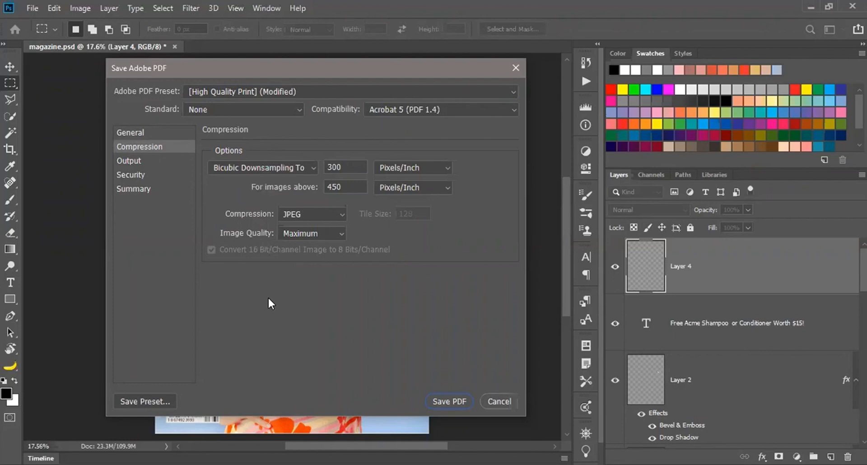
left_click(260, 164)
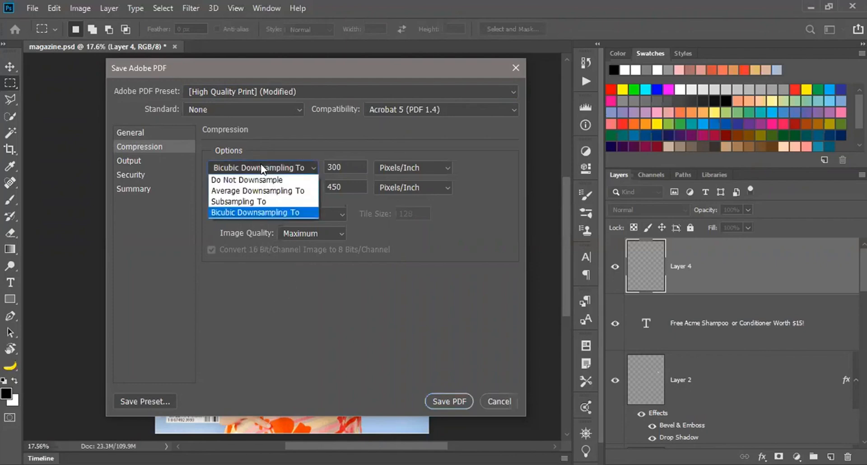
left_click(262, 215)
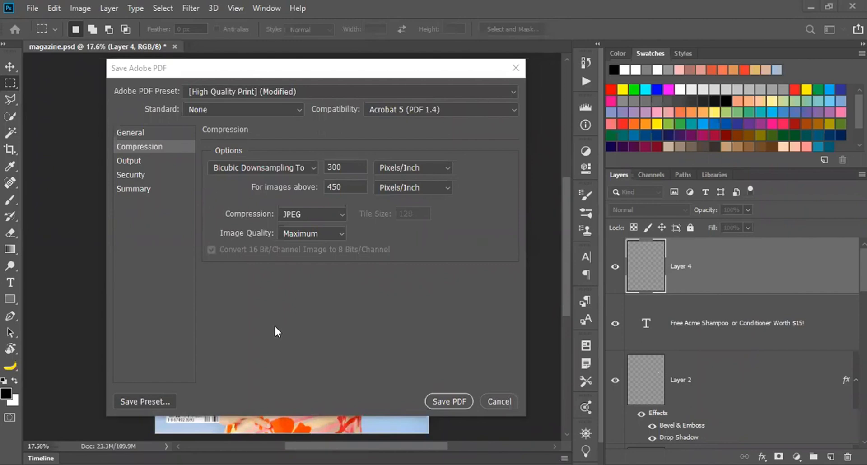
left_click(302, 214)
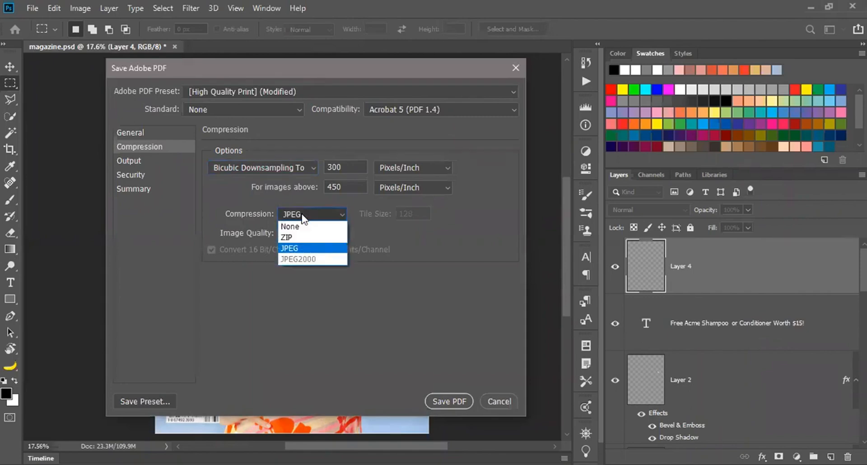
left_click(296, 248)
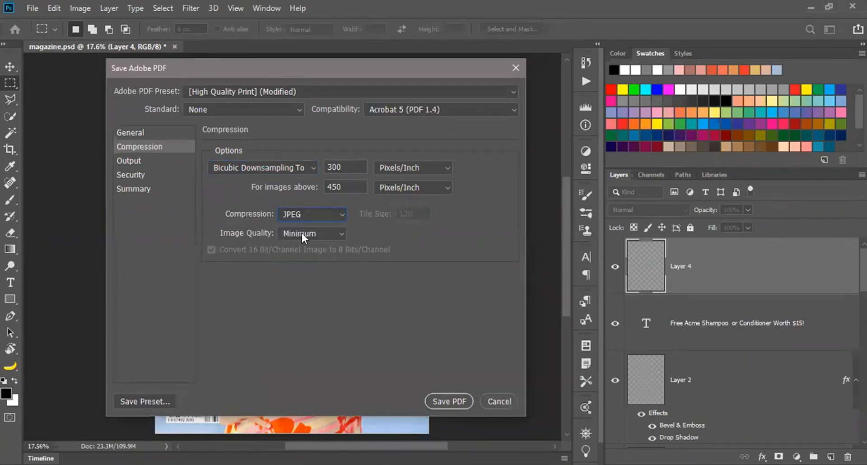
left_click(302, 233)
left_click(321, 288)
Review the PDF output options for color conversion and profile inclusion, keeping No Conversion and Include Destination Profile.
left_click(128, 162)
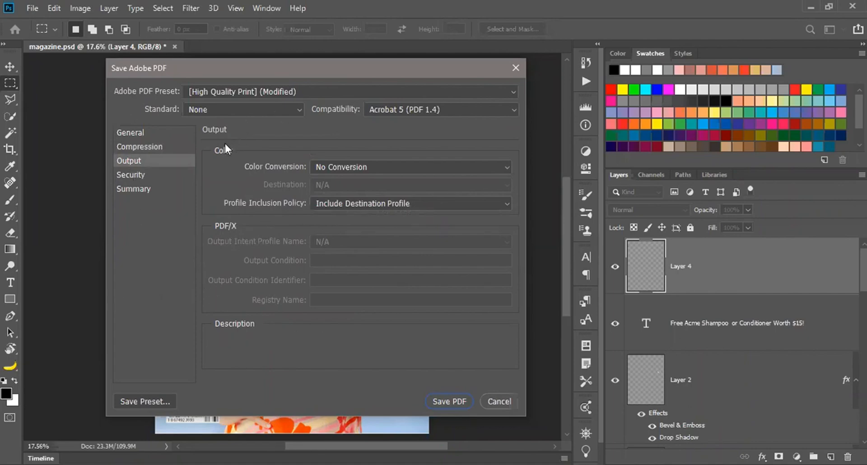
left_click(392, 168)
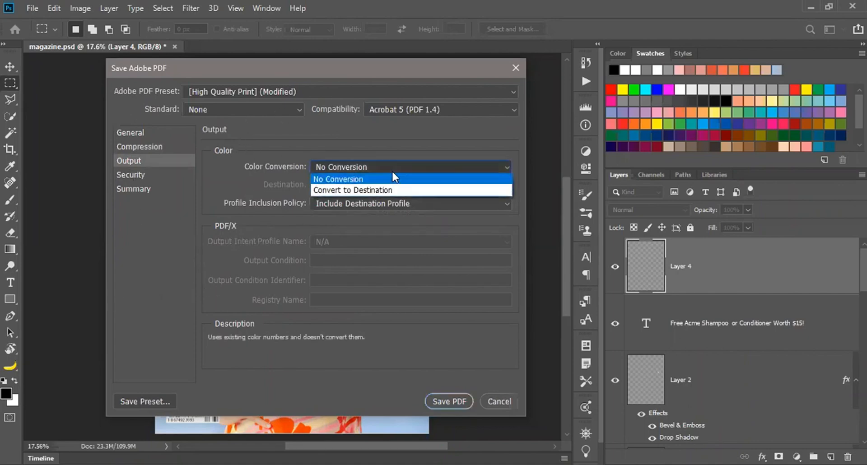
left_click(406, 135)
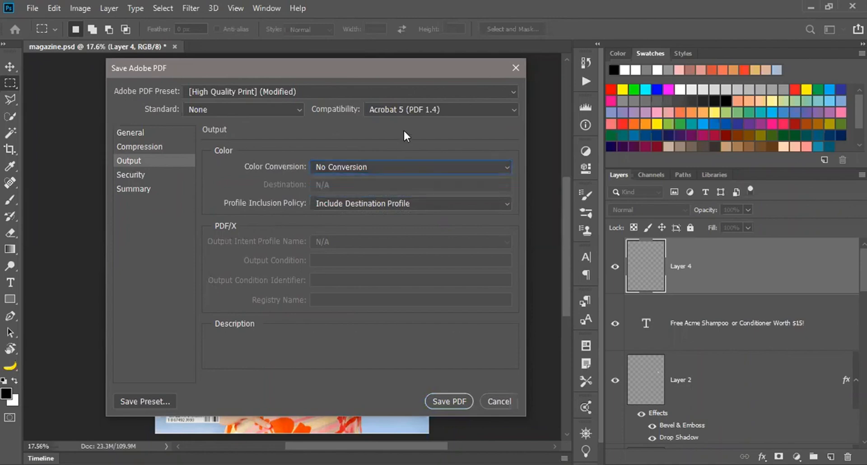
left_click(388, 203)
left_click(391, 144)
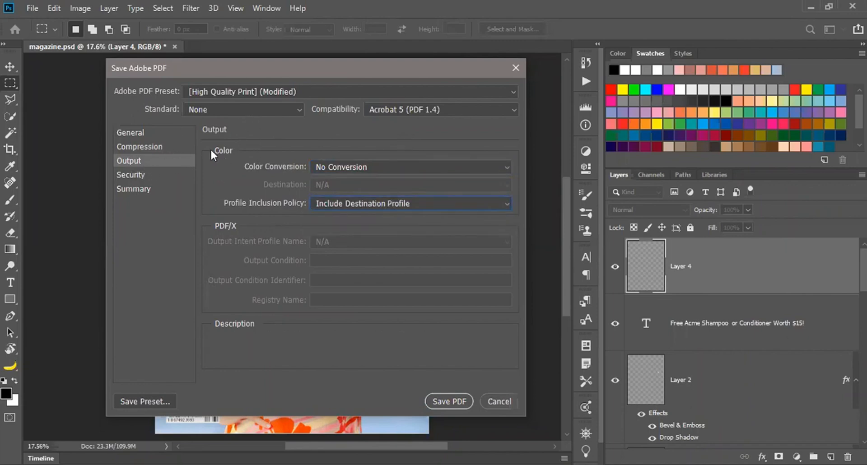
Review the security, summary and general settings of the PDF export, and cancel the export.
left_click(135, 174)
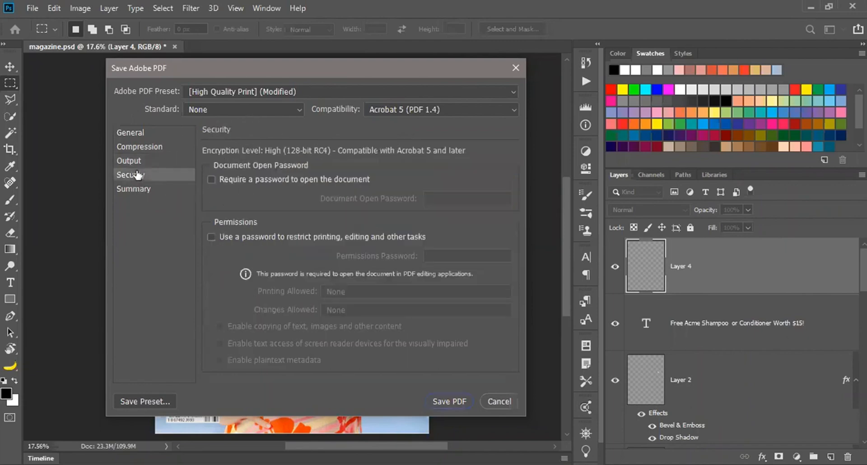
left_click(131, 190)
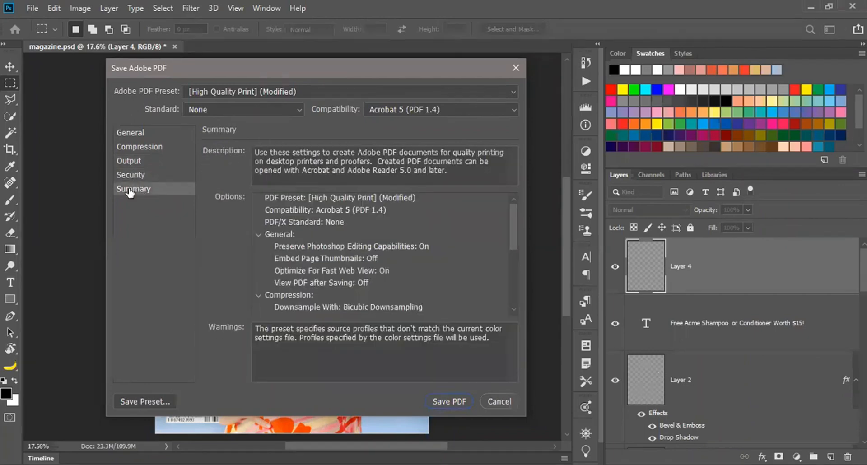
left_click(131, 133)
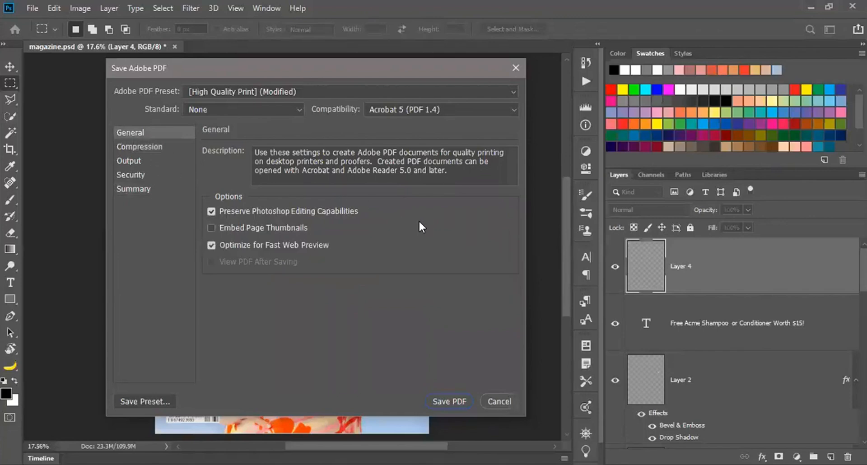
left_click(497, 399)
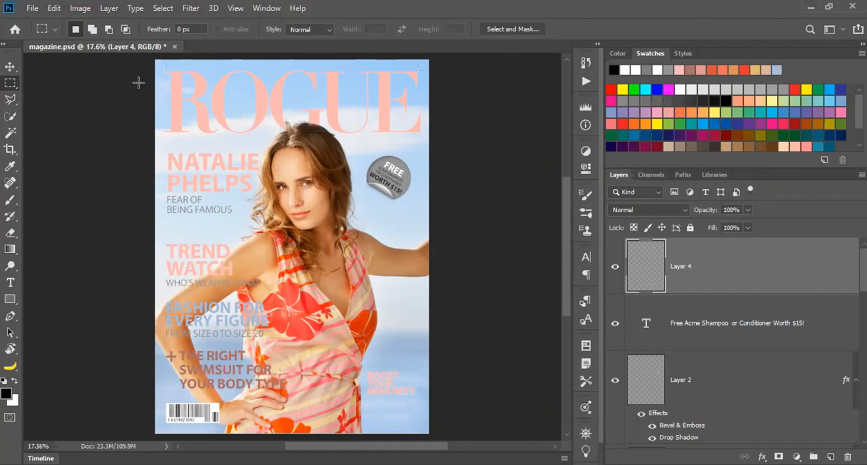
Set the color settings preset to North America Prepress 2.
left_click(55, 8)
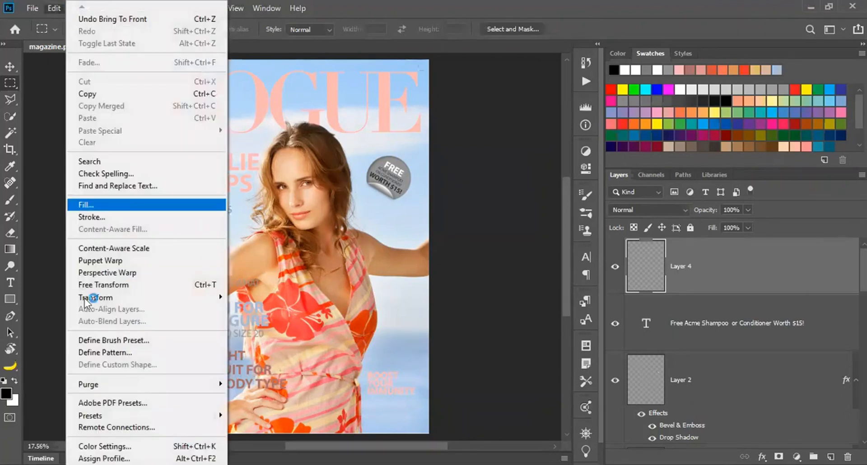
mouse_move(90, 464)
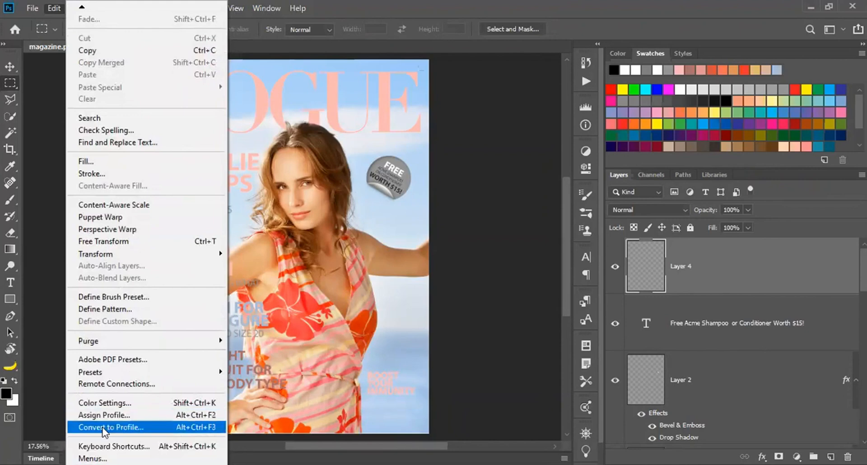
left_click(124, 404)
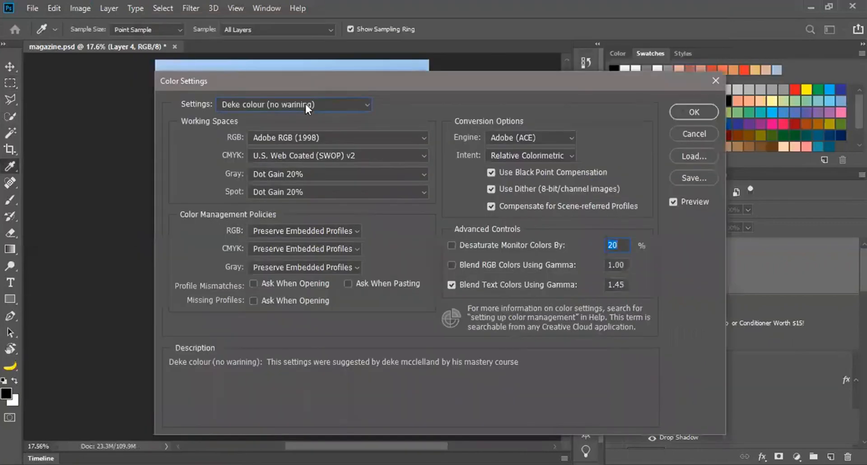
left_click(304, 103)
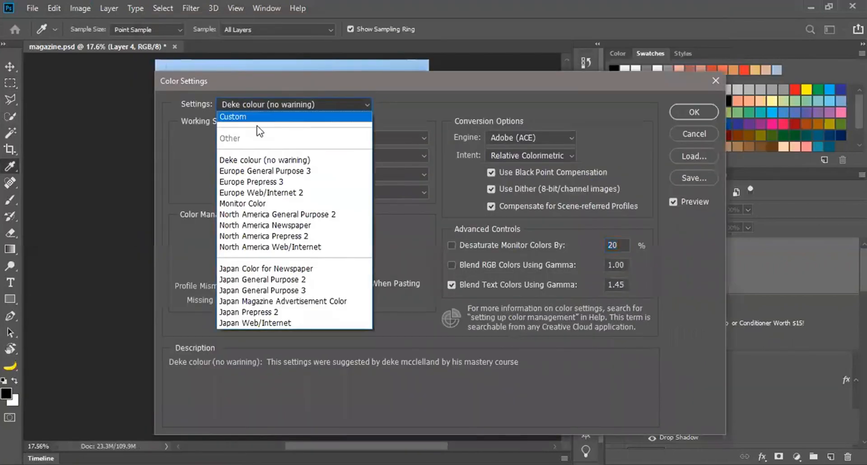
left_click(677, 129)
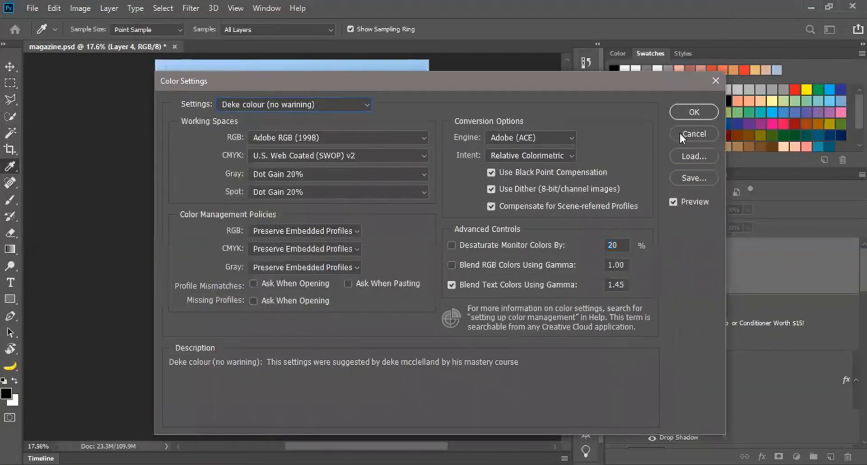
left_click(679, 131)
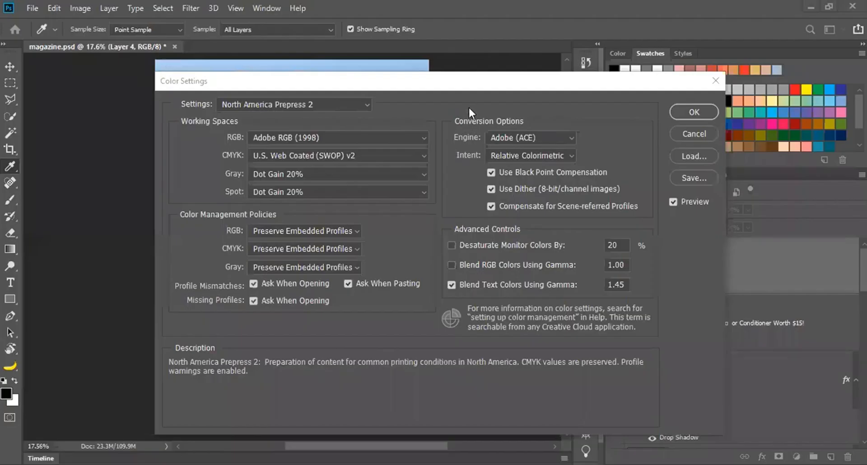
Keep the U.S. Web Coated (SWOP) v2 CMYK space, Adobe (ACE) engine and Relative Colorimetric intent, and apply the color settings.
mouse_move(183, 122)
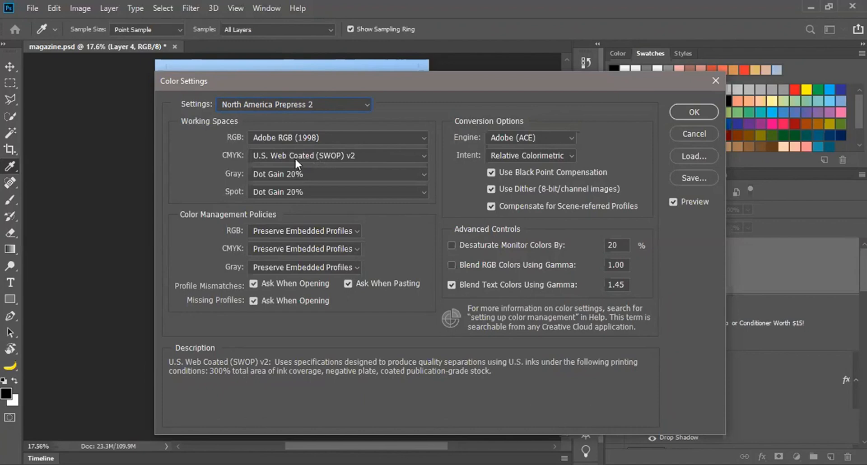
left_click(371, 152)
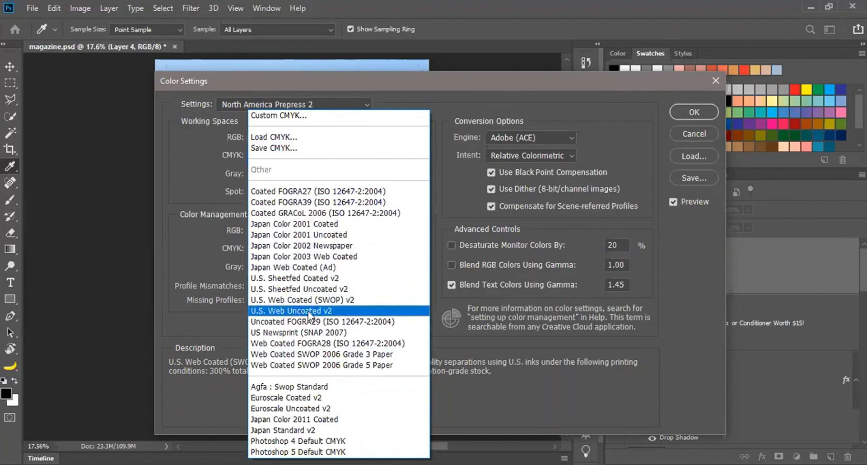
left_click(197, 163)
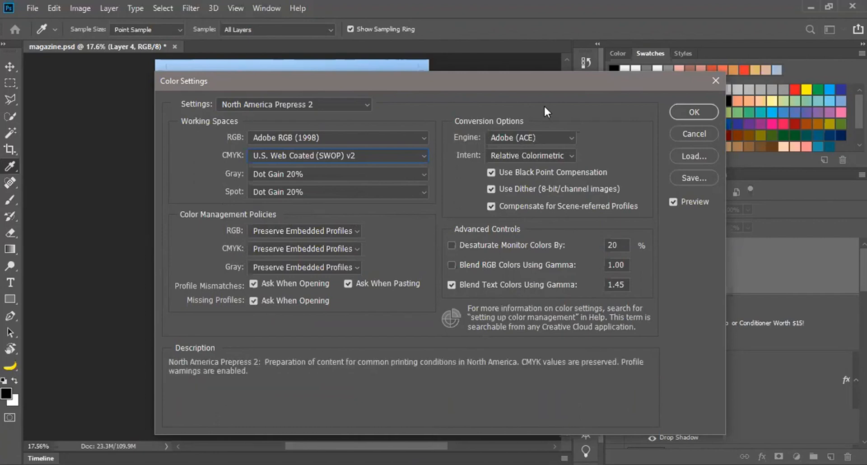
left_click(524, 135)
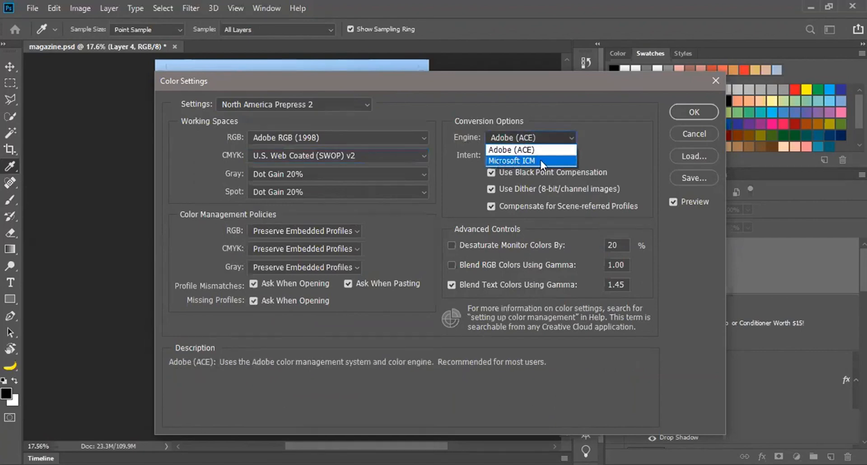
left_click(514, 148)
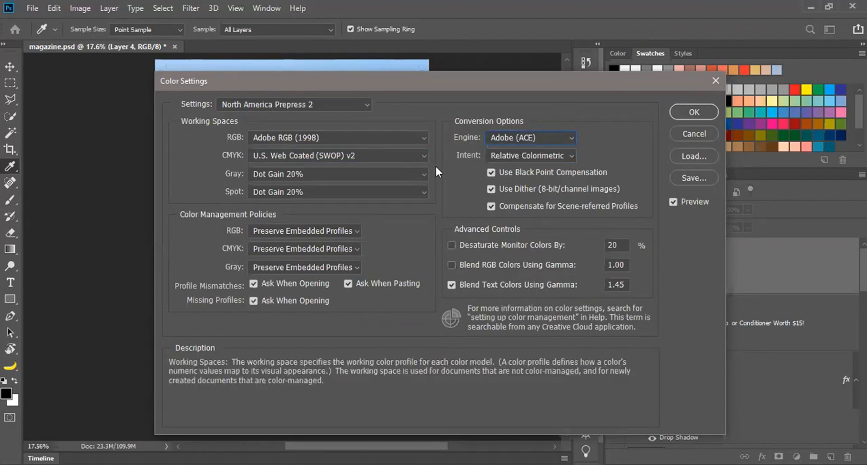
left_click(512, 154)
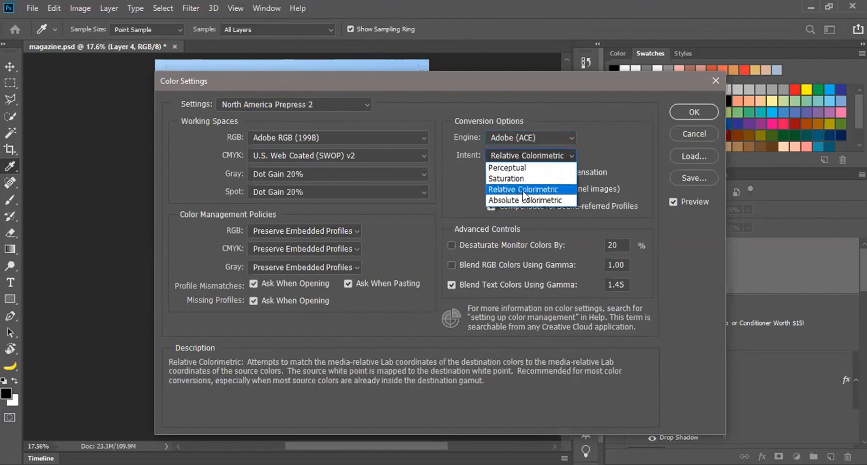
left_click(540, 190)
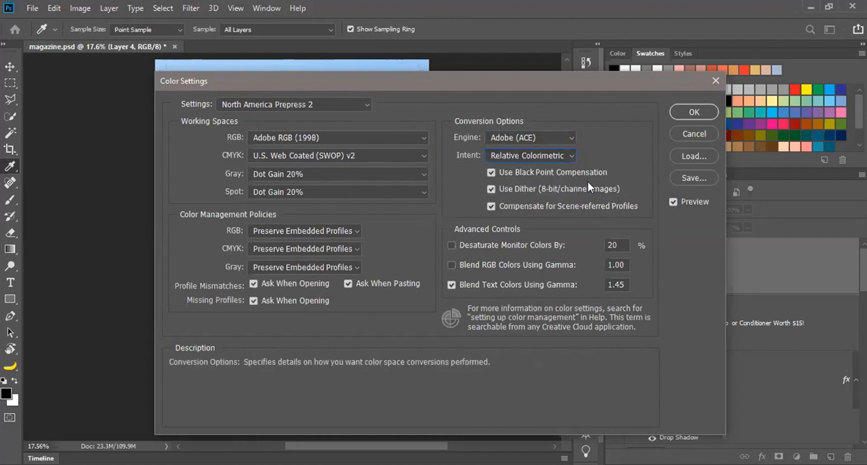
left_click(694, 111)
key("m")
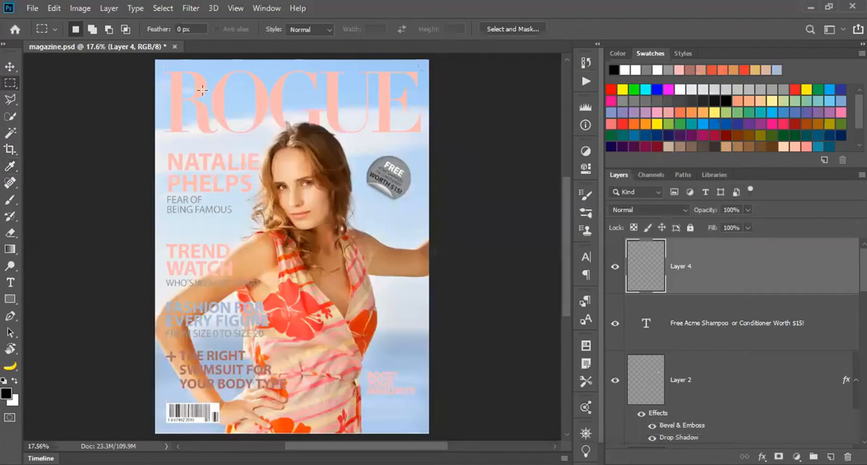
left_click(30, 10)
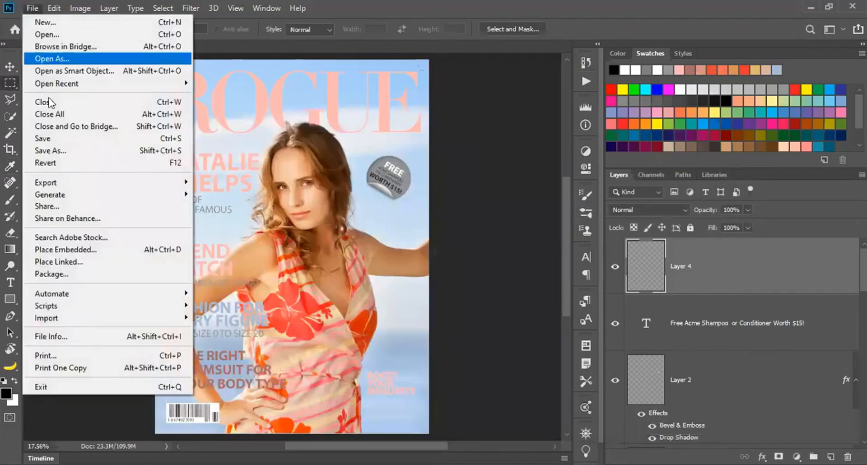
left_click(59, 150)
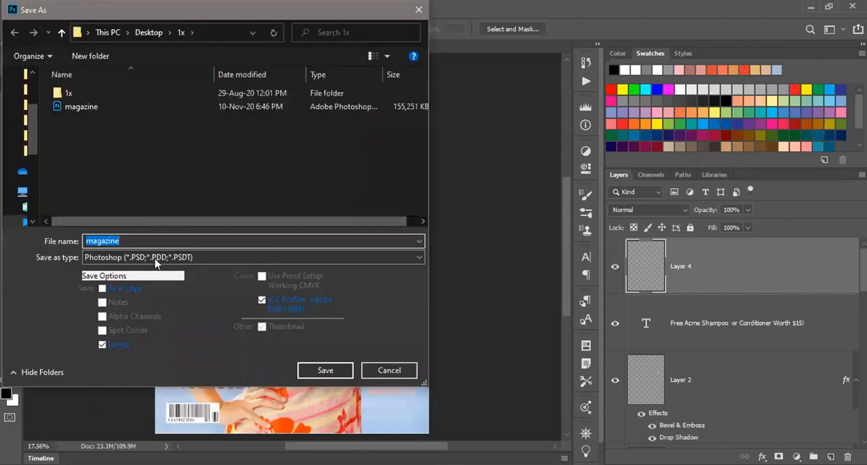
left_click(155, 258)
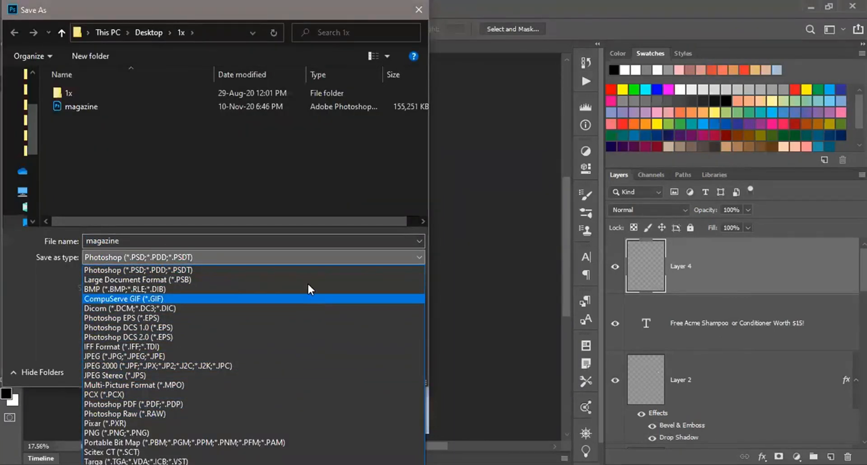
left_click(503, 282)
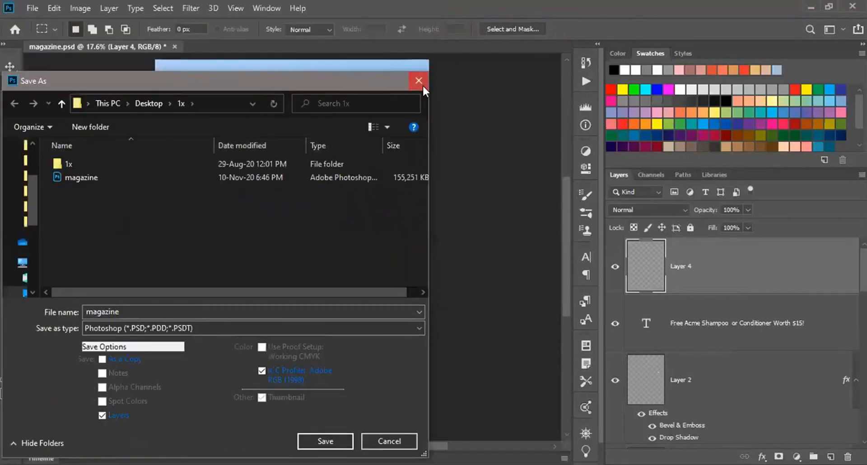
left_click(423, 87)
left_click(79, 8)
mouse_move(54, 8)
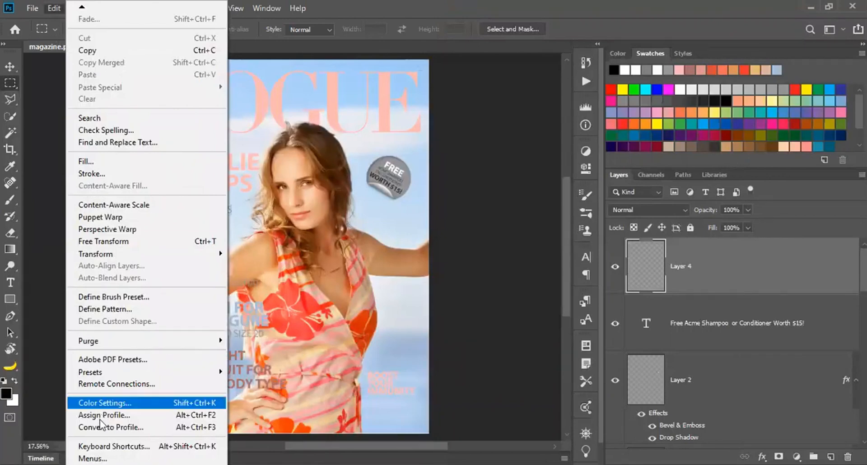
left_click(113, 416)
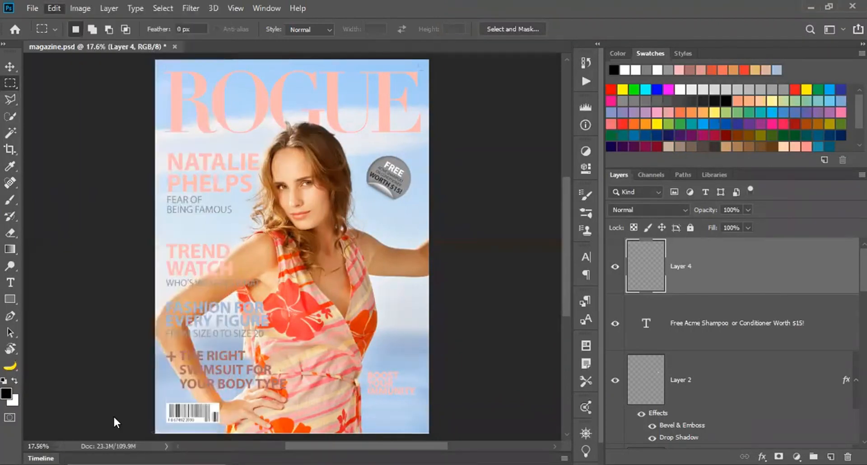
left_click(548, 123)
Save the magazine document in Photoshop PDF format in the 1x folder, proceeding to the Adobe PDF settings.
left_click(32, 9)
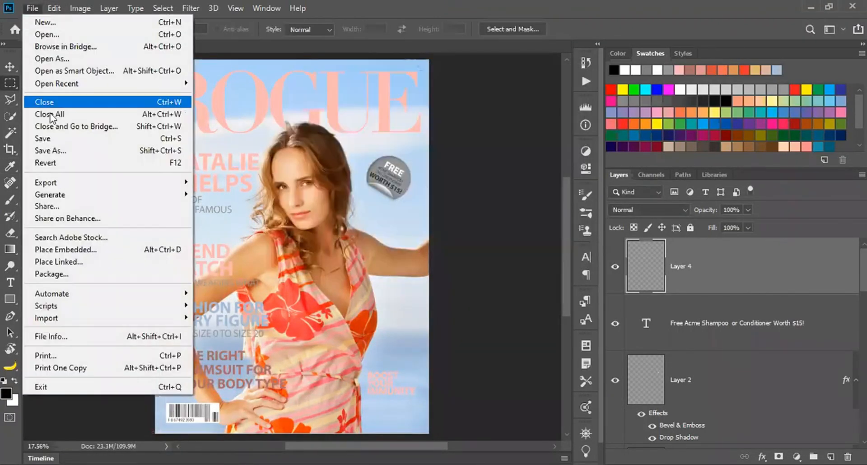
left_click(56, 150)
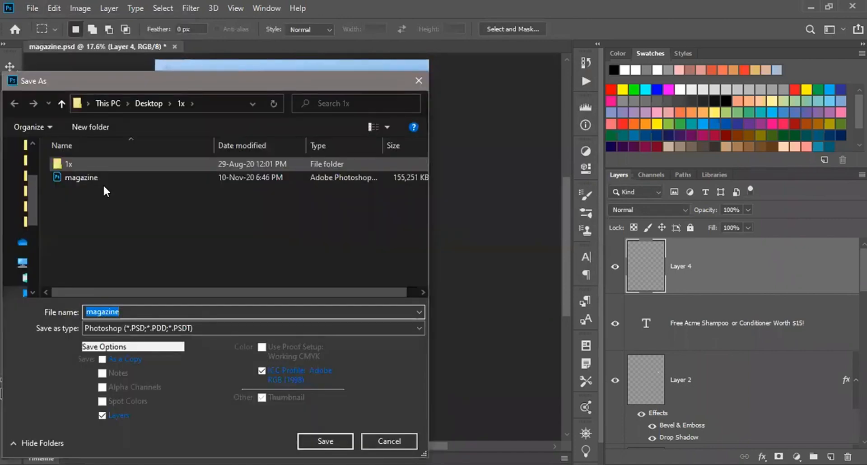
left_click(190, 326)
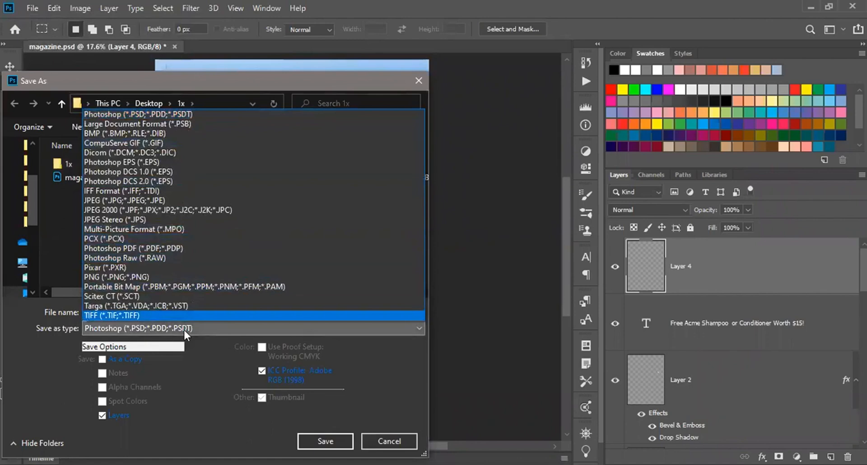
left_click(185, 248)
left_click(315, 437)
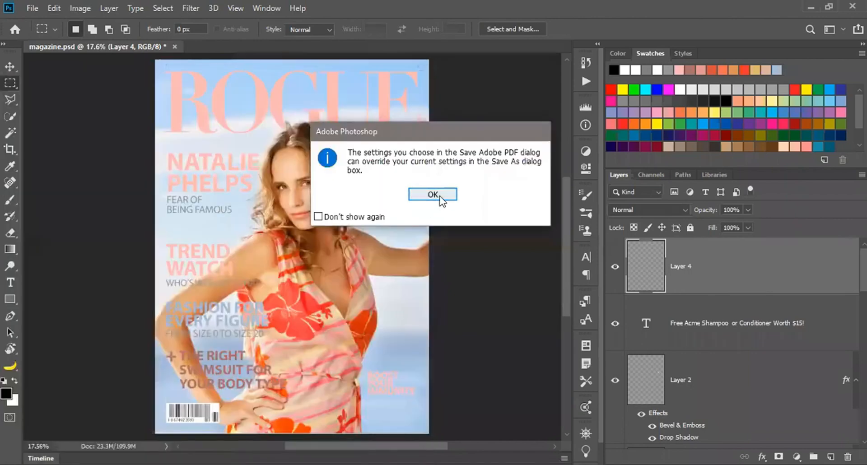
left_click(434, 194)
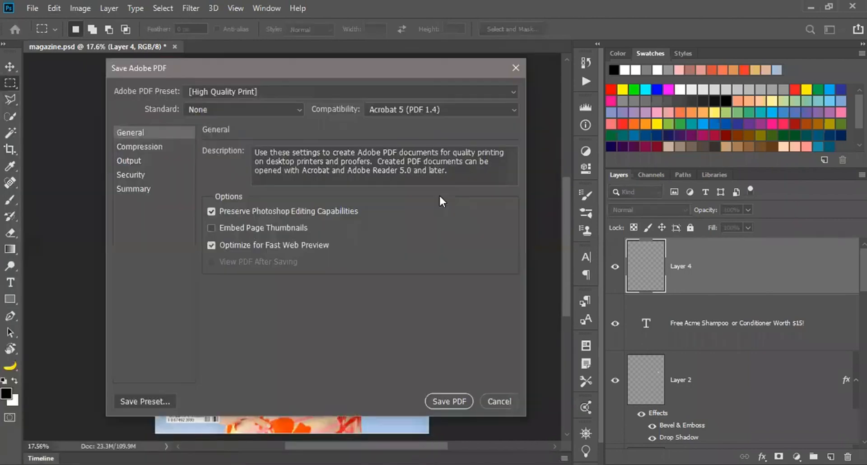
Set the PDF color conversion to Convert to Destination with Working CMYK - U.S. Web Coated (SWOP) v2, and save the PDF.
left_click(140, 148)
left_click(135, 161)
left_click(317, 167)
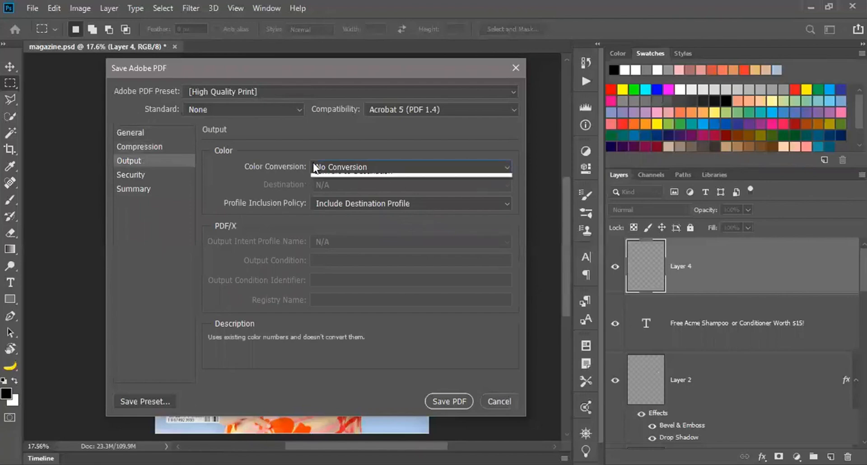
left_click(367, 189)
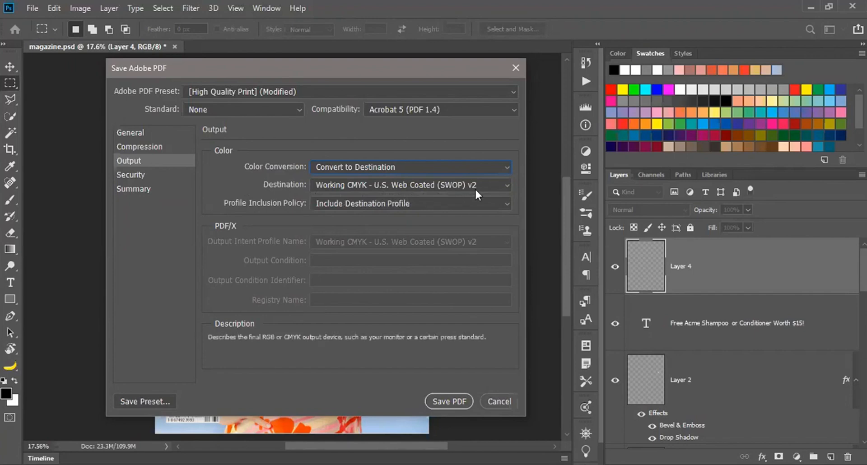
left_click(448, 402)
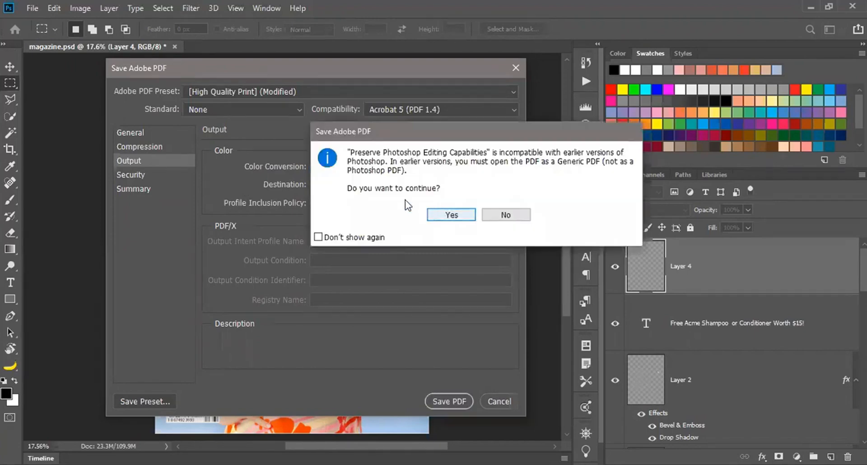
left_click(449, 215)
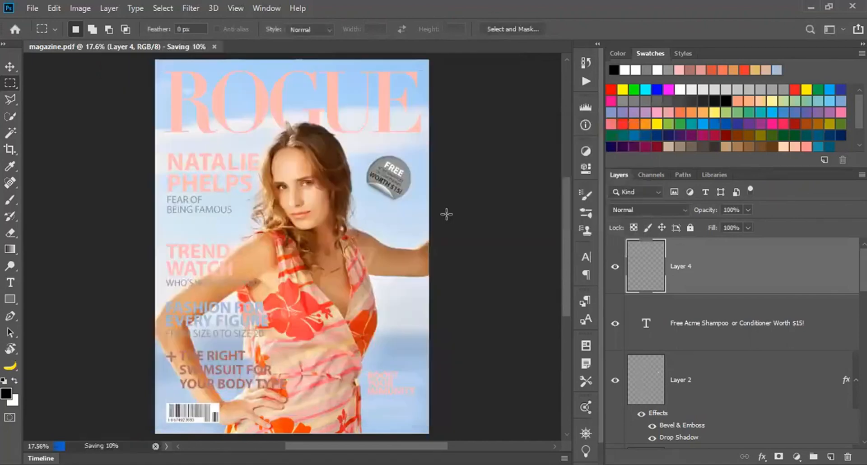
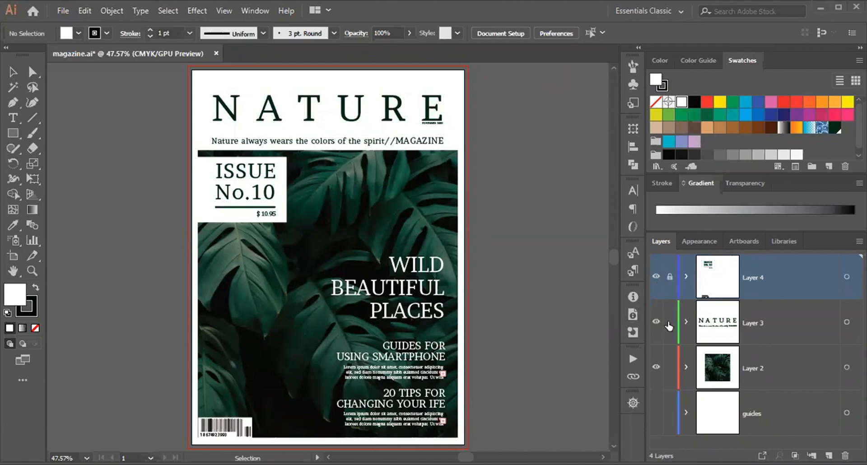
In Illustrator's magazine.ai, unlock the NATURE cover's artwork layers and select all of the artwork.
left_click(669, 322)
left_click(669, 367)
left_click(669, 367)
left_click(669, 322)
left_click(669, 277)
key("a")
key("ctrl+a")
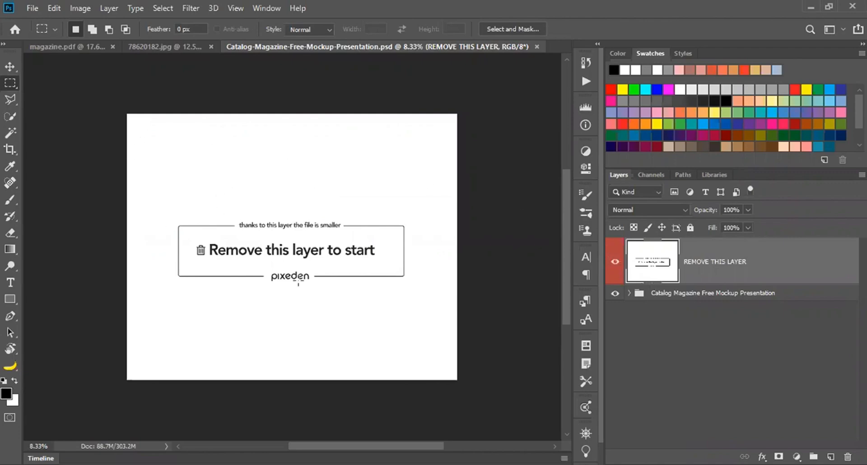
Hide the REMOVE THIS LAYER layer and open the (Cover) PUT YOUR DESIGN HERE smart object in the mockup group for editing.
left_click(615, 263)
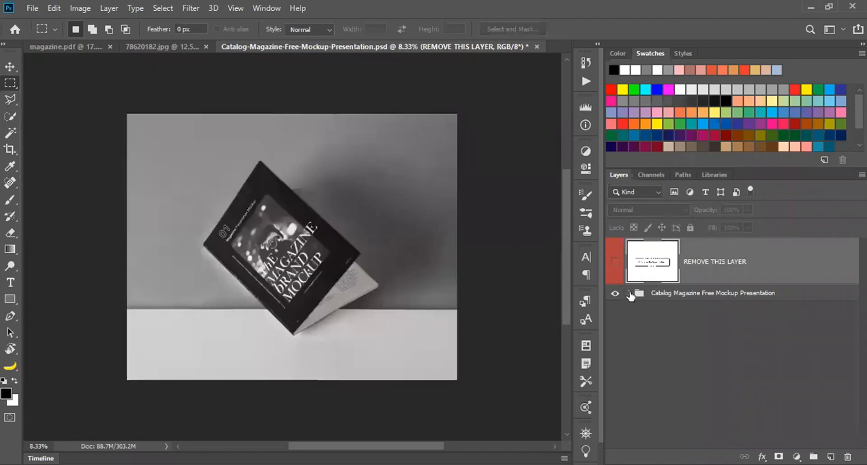
left_click(629, 292)
double_click(680, 347)
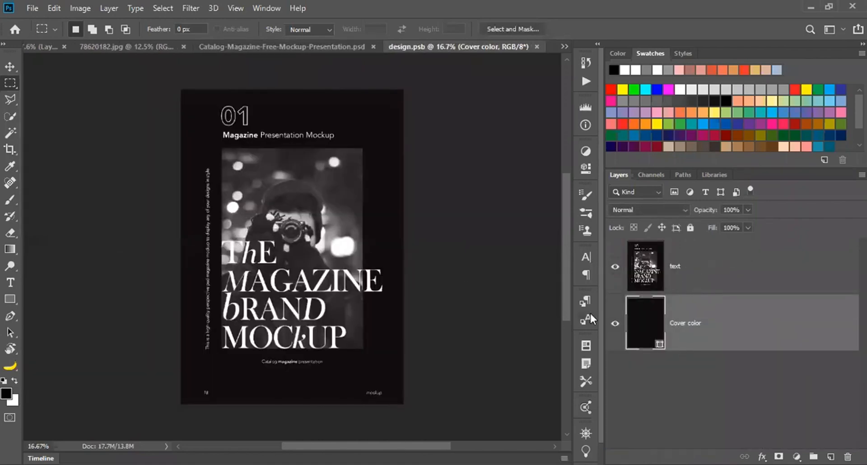
Paste the copied NATURE artwork into design.psb as a Smart Object and move the text layer beneath it.
key("ctrl+v")
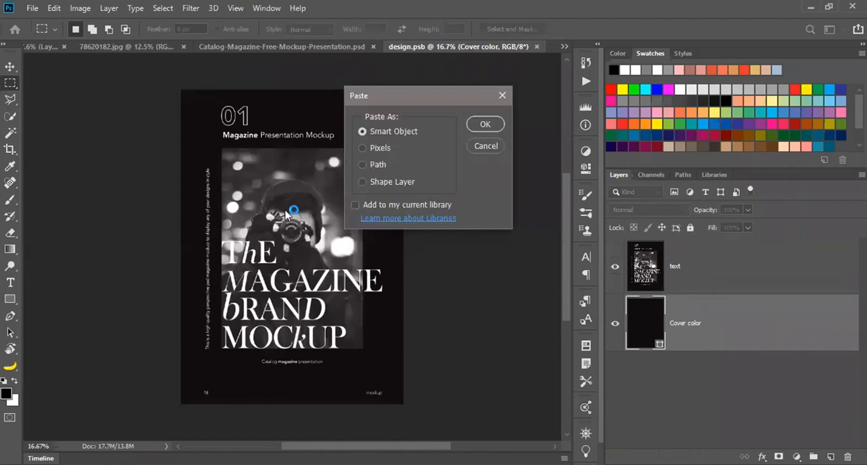
left_click(346, 279)
left_click(482, 123)
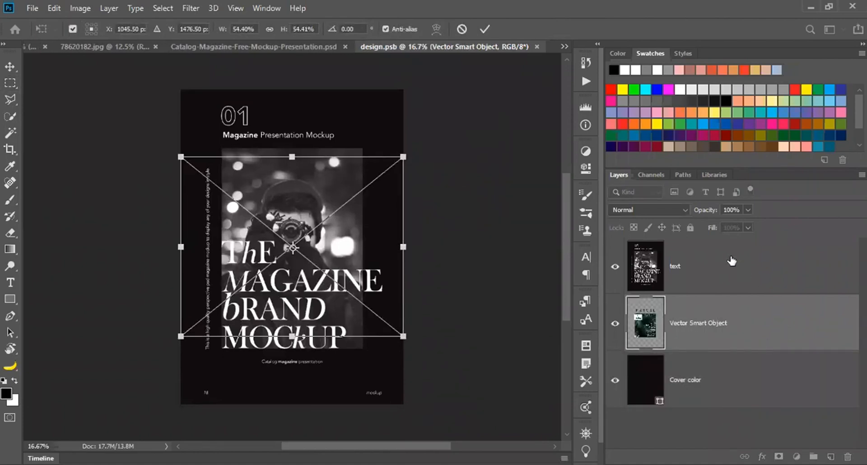
key("Return")
left_click_drag(684, 270, 698, 353)
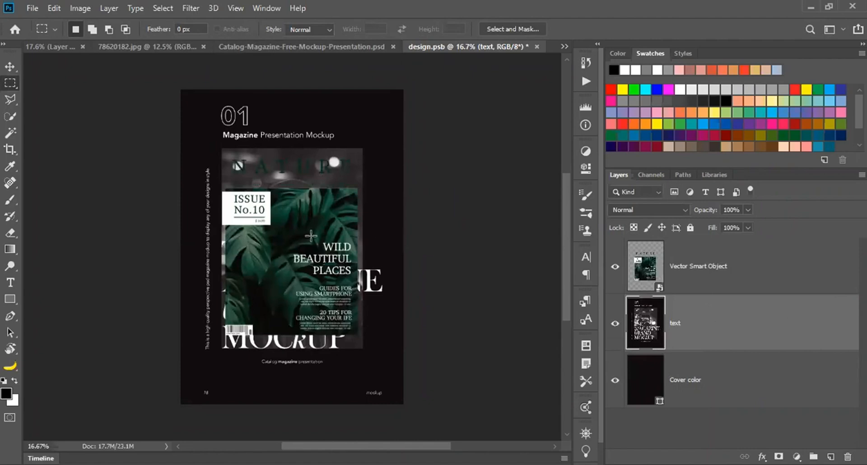
left_click(712, 273)
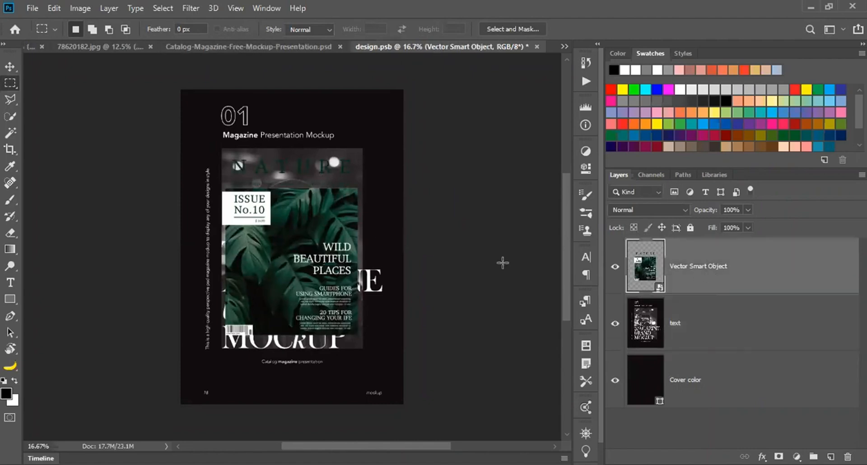
key("ctrl+t")
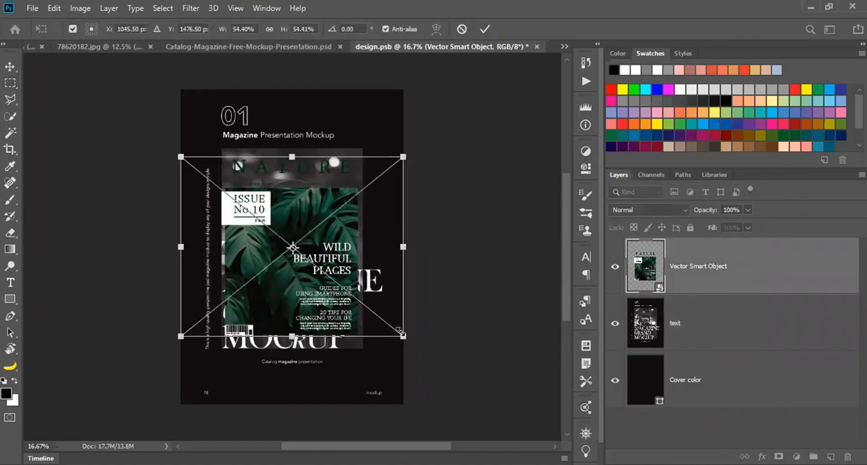
left_click_drag(402, 336, 451, 418)
left_click_drag(339, 365, 340, 367)
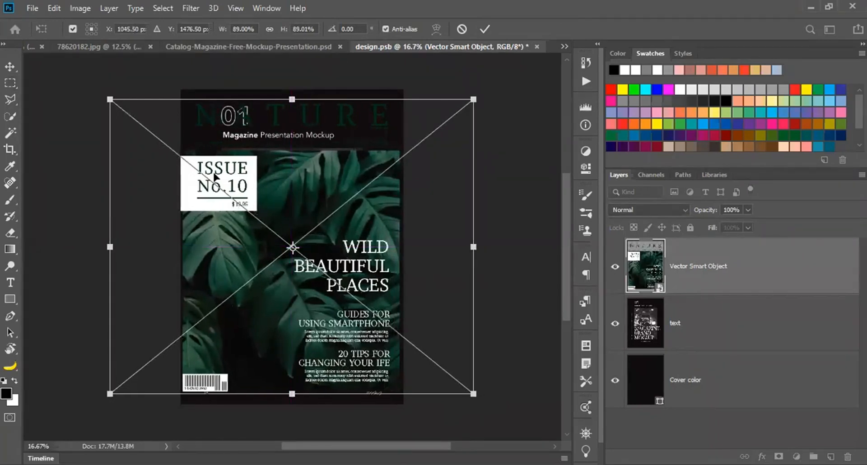
key("Return")
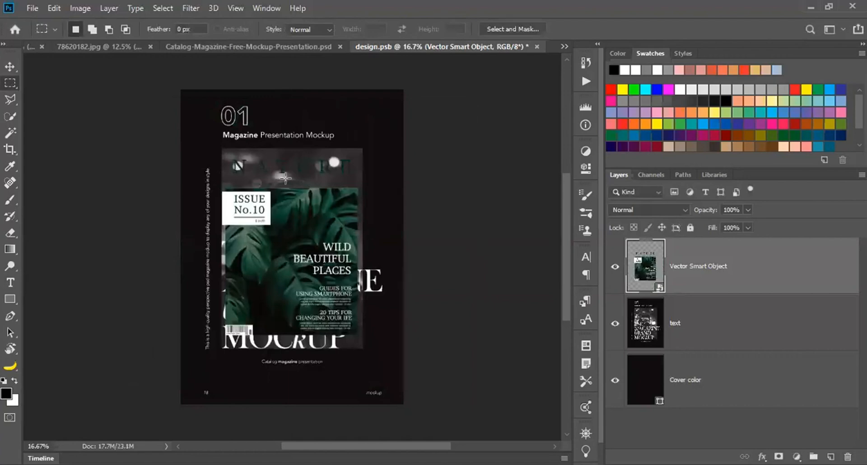
Add a new layer directly above the text layer and fill it with white as the cover background.
left_click(718, 319)
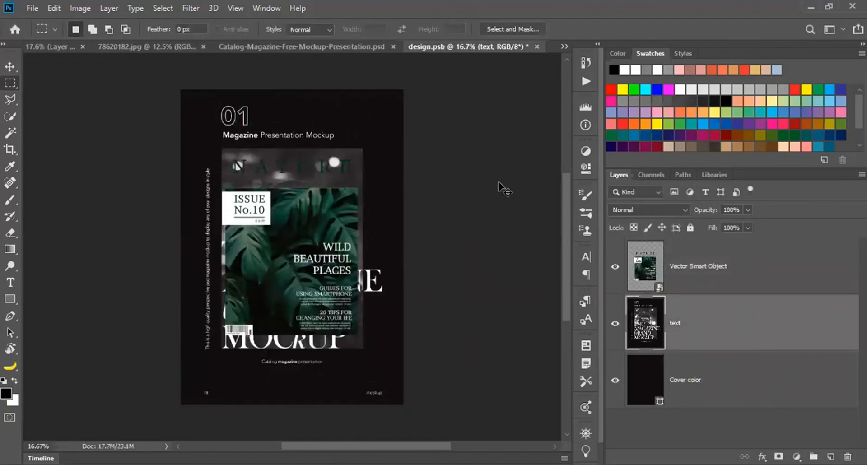
key("ctrl+shift+alt+n")
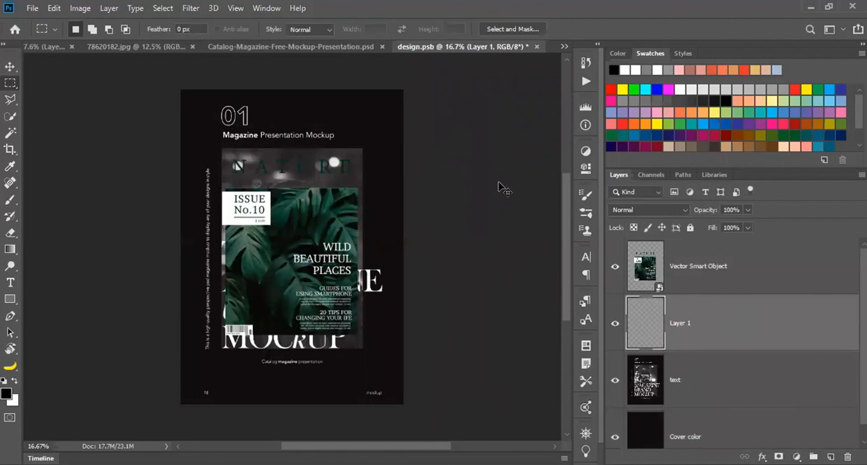
key("ctrl+BackSpace")
Scale the NATURE Smart Object to about 86.9% width and 90.2% height, and nudge it to X 1052 px, Y 1489 px.
left_click(703, 291)
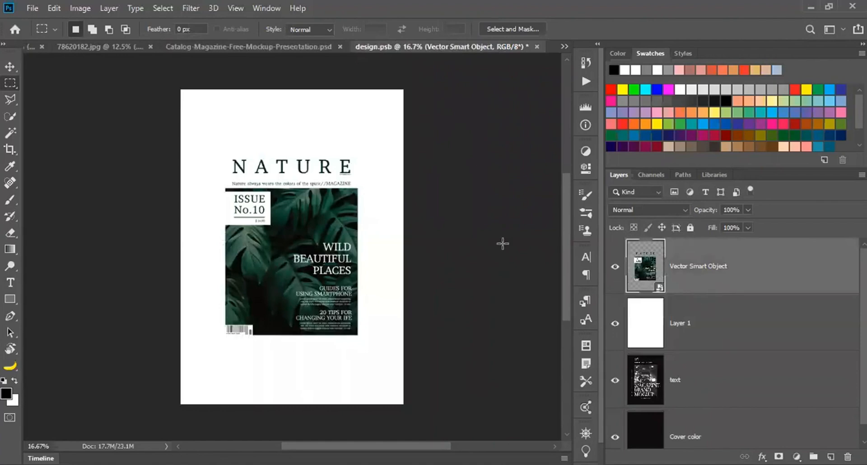
key("ctrl+t")
left_click_drag(402, 338, 435, 424)
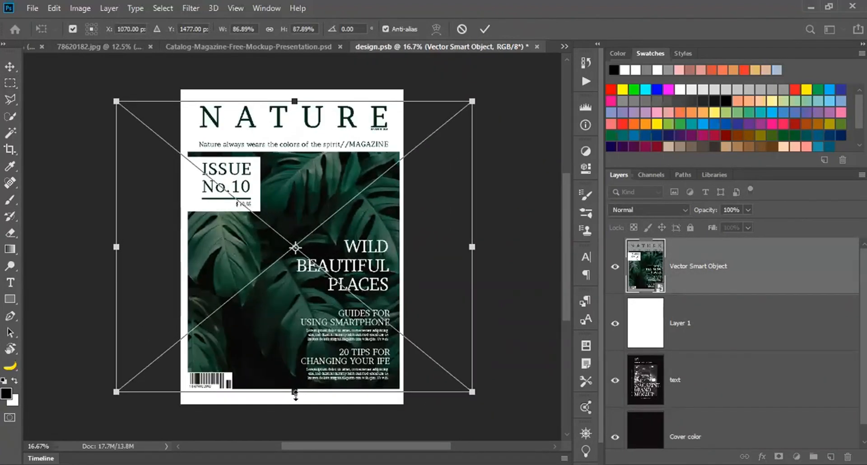
left_click_drag(295, 392, 294, 396)
key("Left")
key("Left")
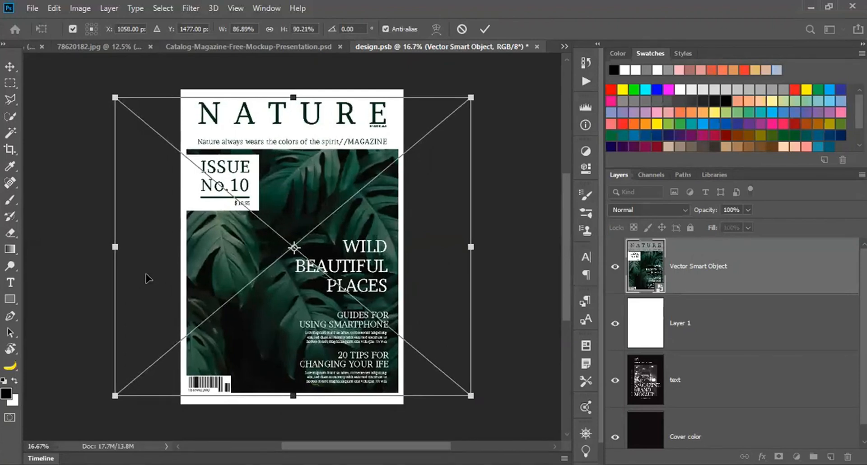
key("Down")
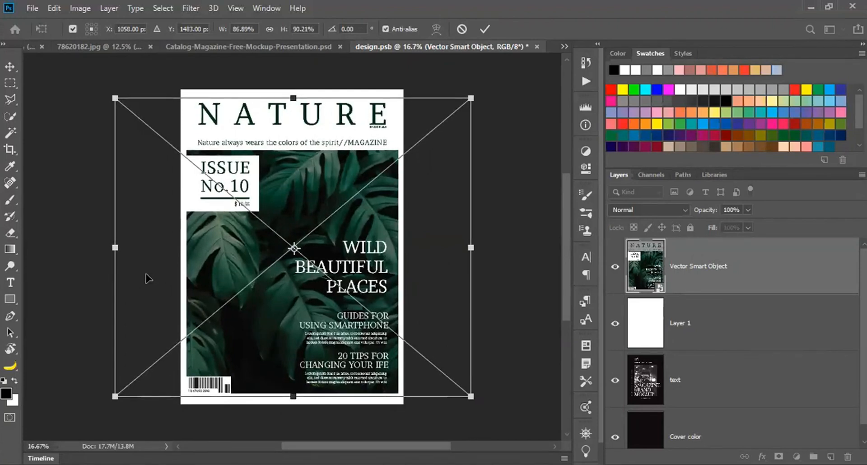
key("Left")
key("Down")
key("Return")
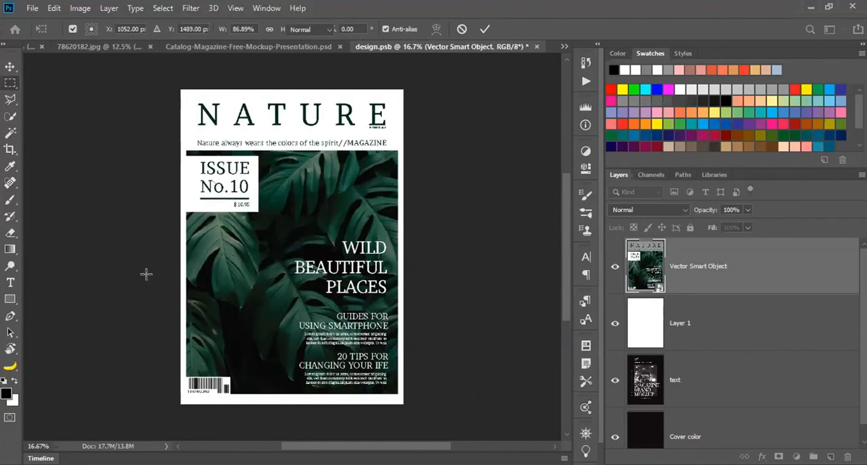
Save the edited cover smart object design.psb and return to the Catalog-Magazine-Free-Mockup-Presentation.psd mockup.
key("m")
key("ctrl+s")
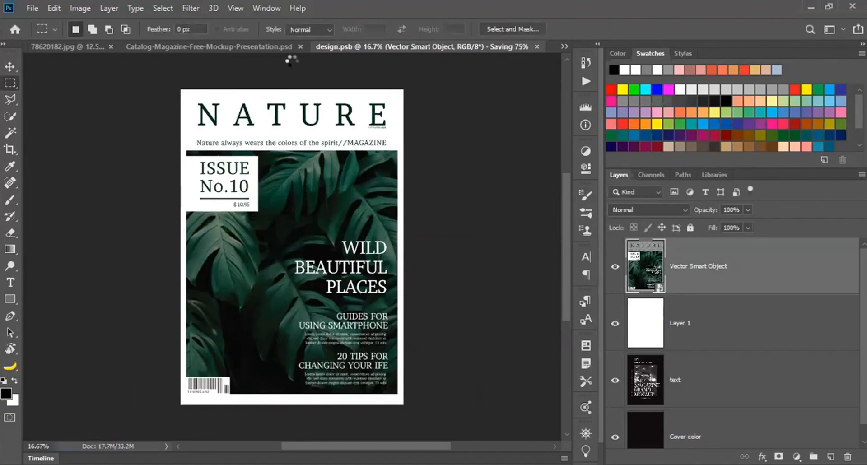
key("ctrl+shift+Tab")
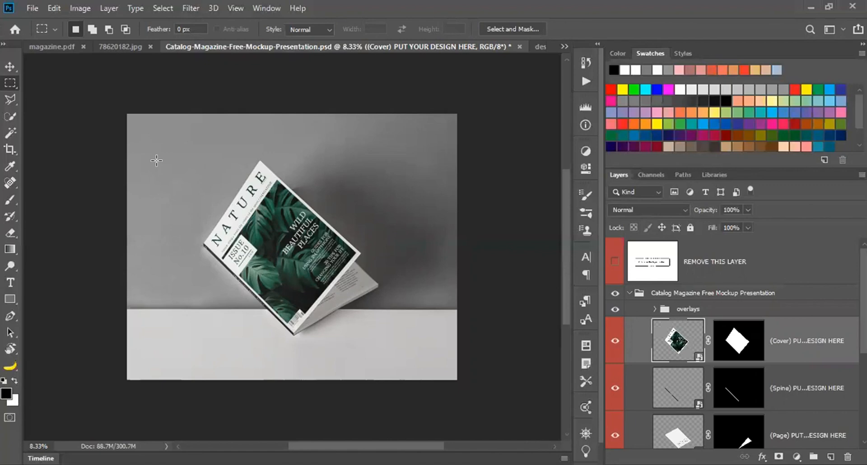
key("ctrl+0")
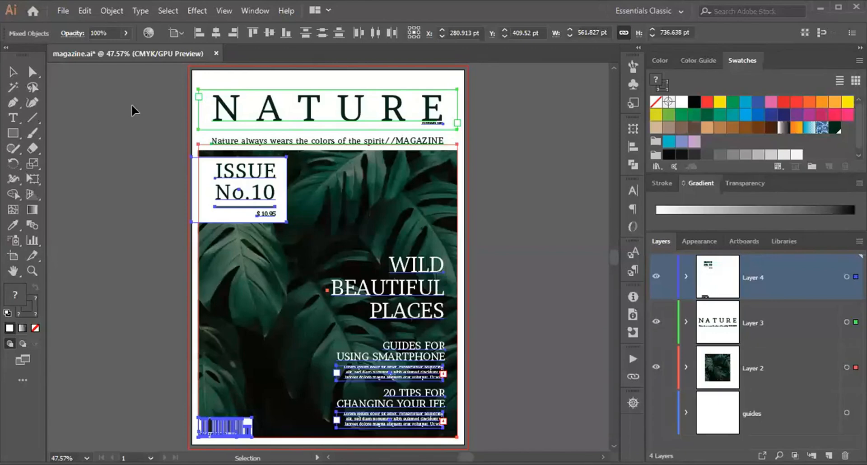
Switch to magazine.ai in Illustrator, delete all of the selected cover artwork and remove Layers 4, 3 and 2.
key("Delete")
left_click_drag(329, 237, 384, 322)
left_click(752, 381)
left_click(758, 294, "shift")
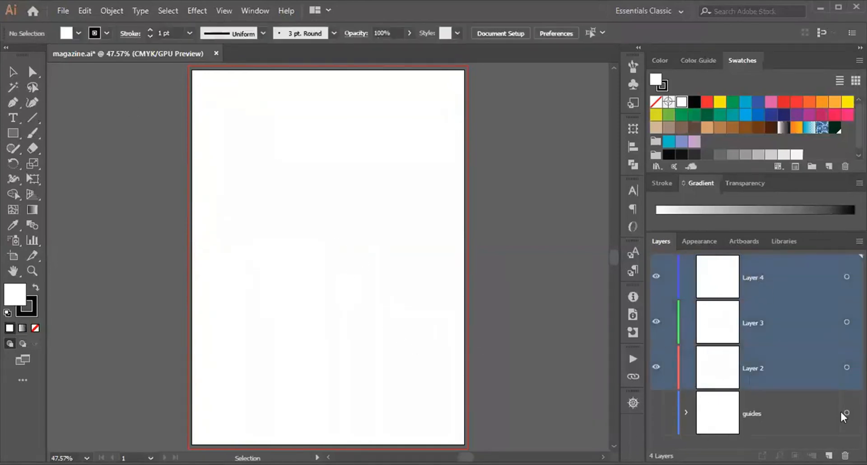
left_click(844, 455)
Show the guides layer and delete the two long vertical guides that extend beyond the artboard.
key("ctrl+y")
left_click(686, 276)
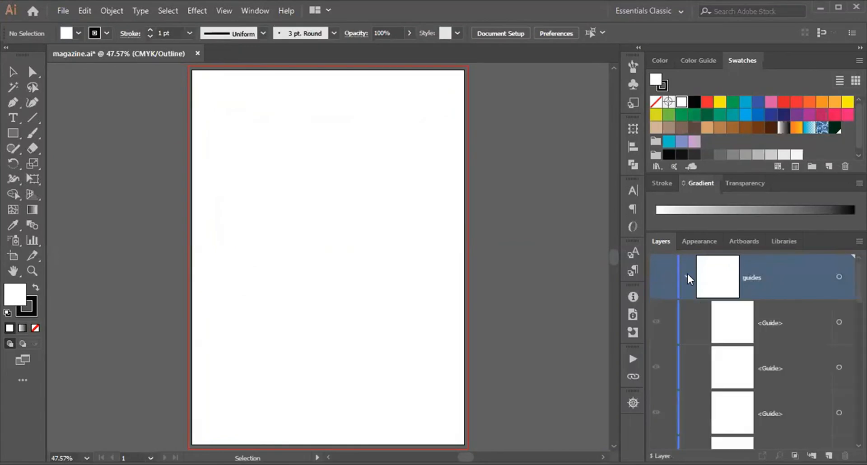
scroll(745, 361, "down", 1)
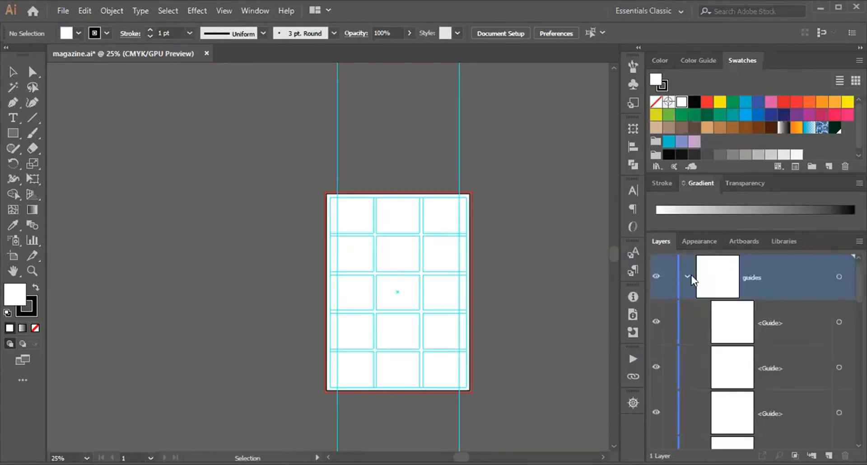
left_click(686, 276)
scroll(407, 289, "up", 3, "alt")
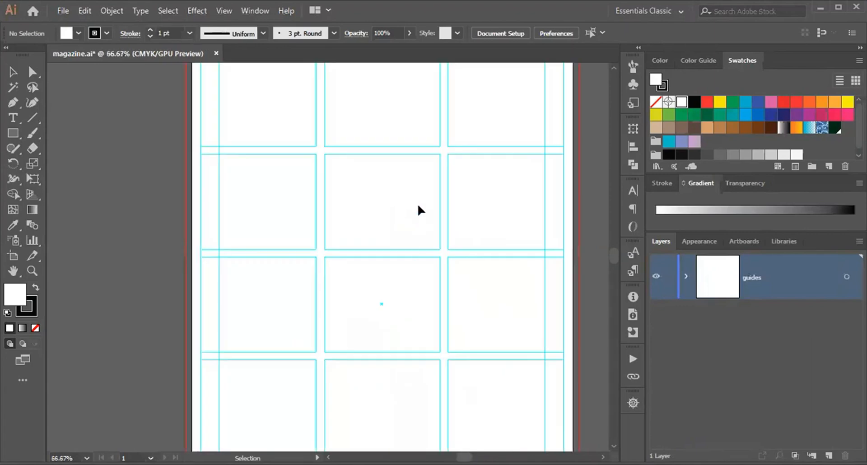
scroll(230, 132, "up", 5)
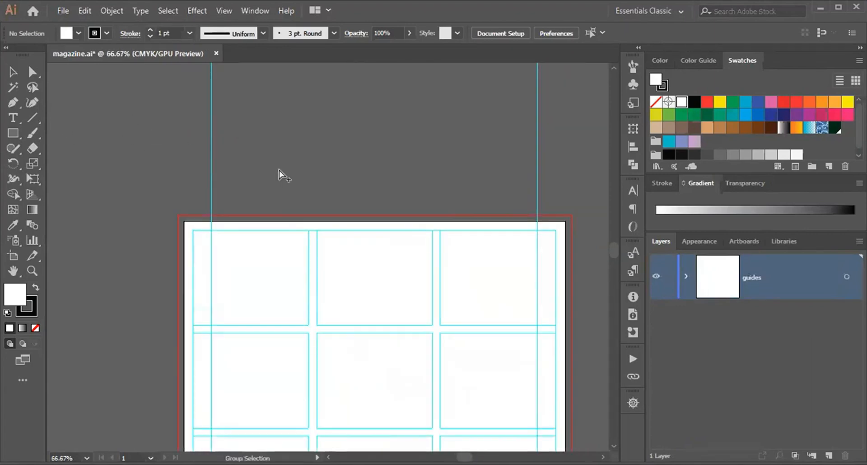
left_click_drag(153, 113, 560, 190)
key("Delete")
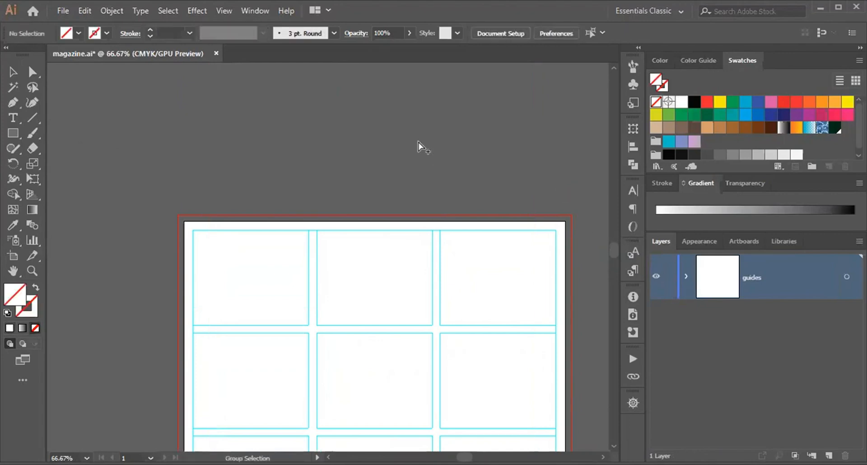
key("ctrl+0")
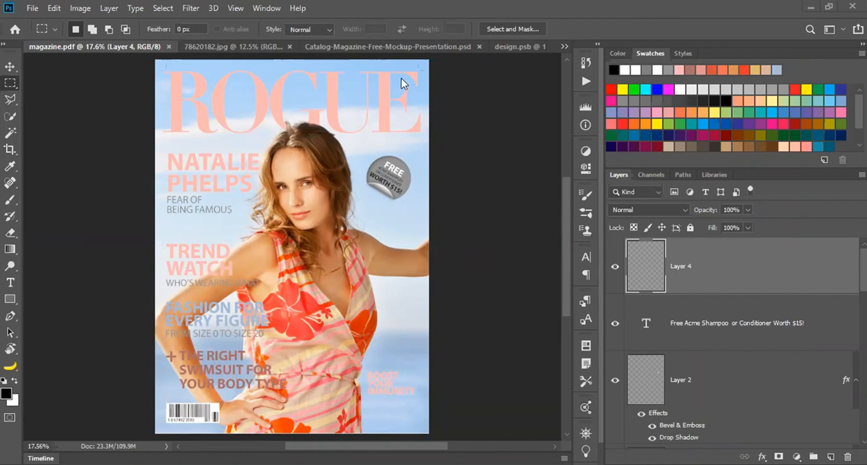
Switch to 78620182.jpg in Photoshop, unlock its Background layer and select the whole image.
key("ctrl+Tab")
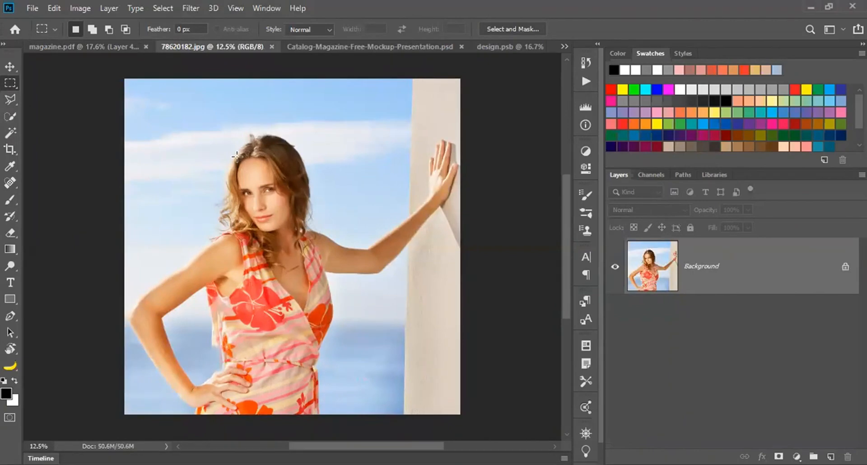
left_click(846, 267)
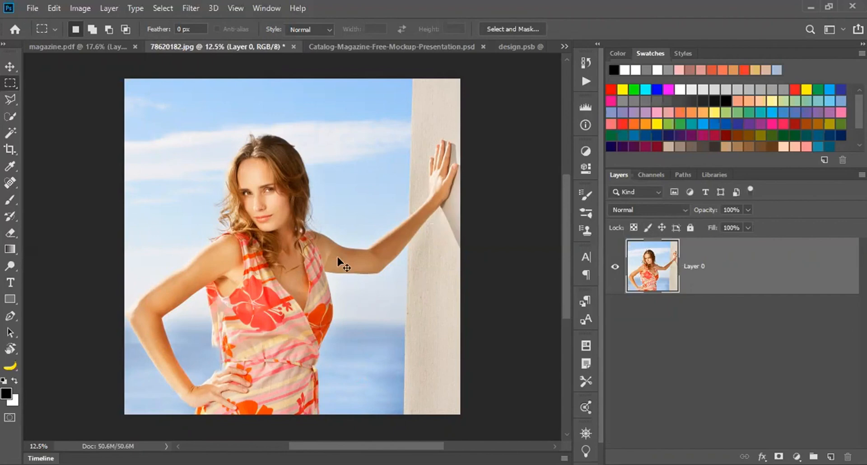
key("ctrl+a")
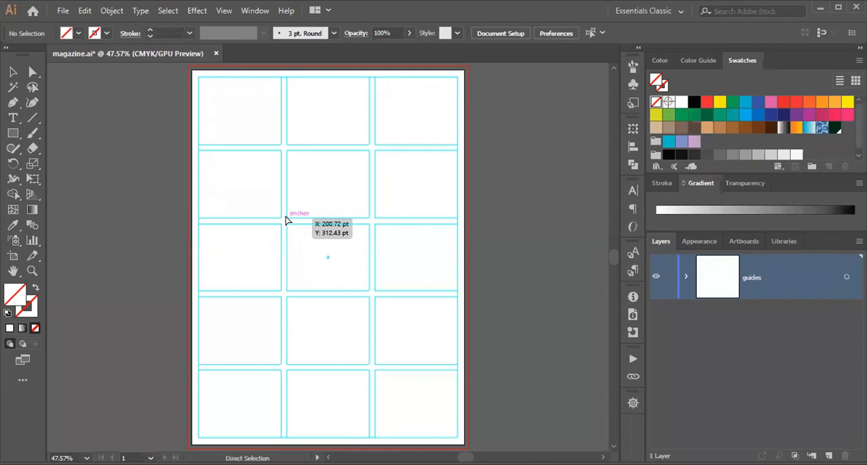
Try to paste the copied photo onto the magazine.ai artboard in Illustrator, and delete the pasted object.
key("ctrl+v")
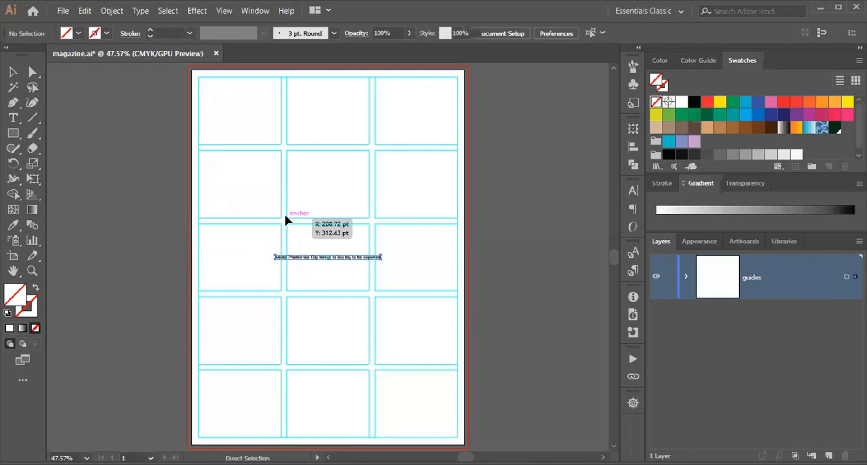
key("Delete")
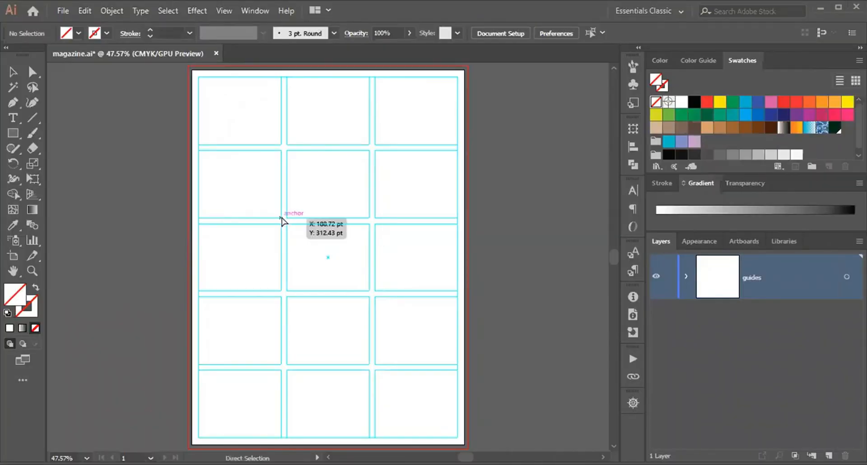
key("ctrl+z")
key("v")
key("Delete")
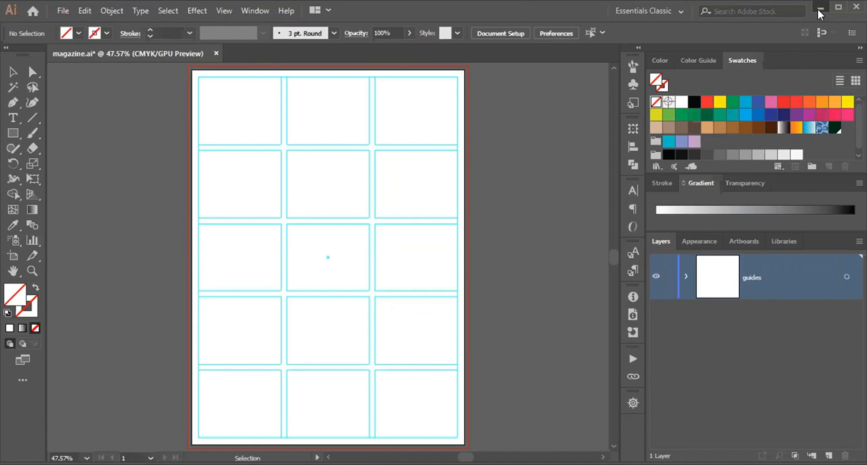
Open the photo 78620182.jpg in Illustrator as its own document.
left_click(819, 6)
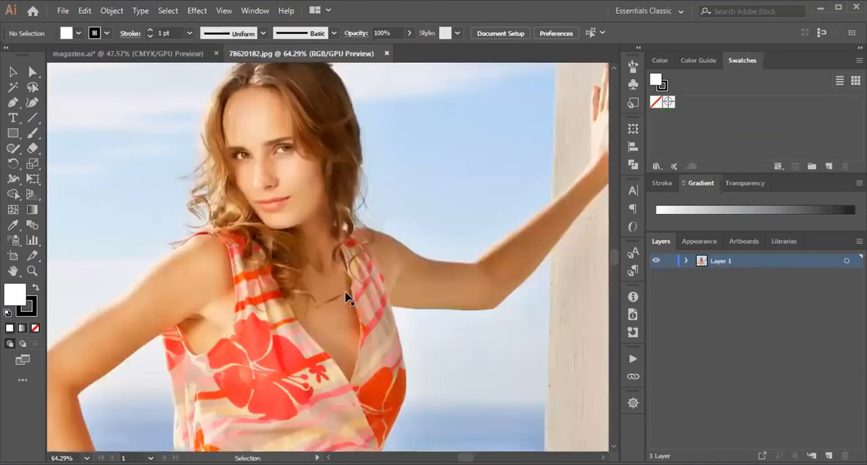
scroll(345, 293, "down", 1, "alt")
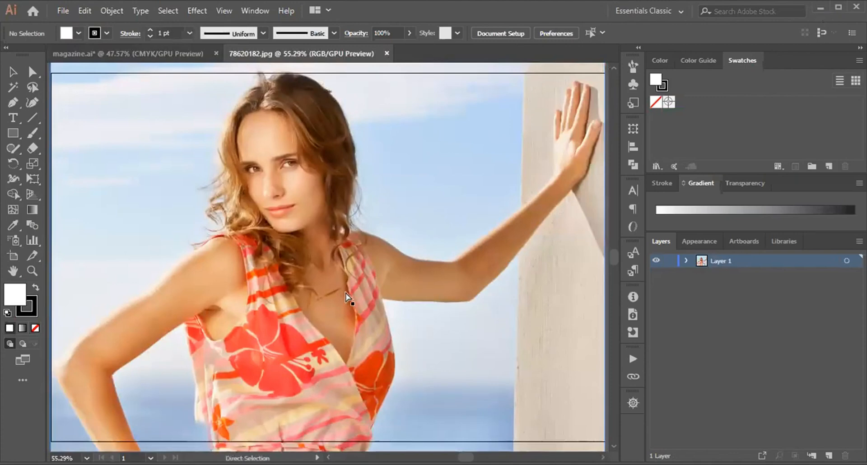
scroll(345, 294, "right", 2)
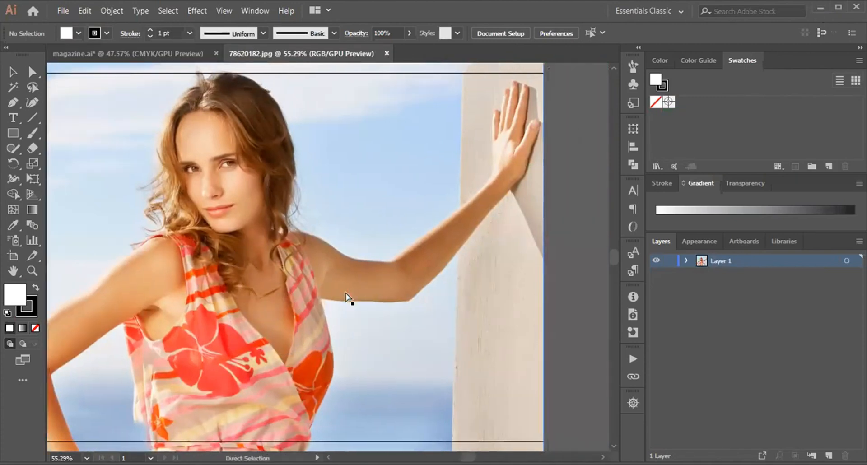
Copy the photo from 78620182.jpg into magazine.ai and move it onto a new layer above the guides layer.
scroll(242, 276, "down", 5, "alt")
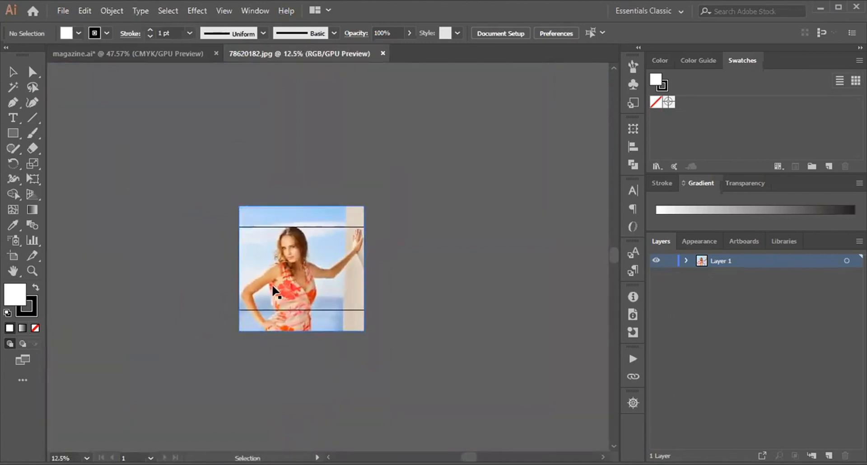
left_click(300, 261)
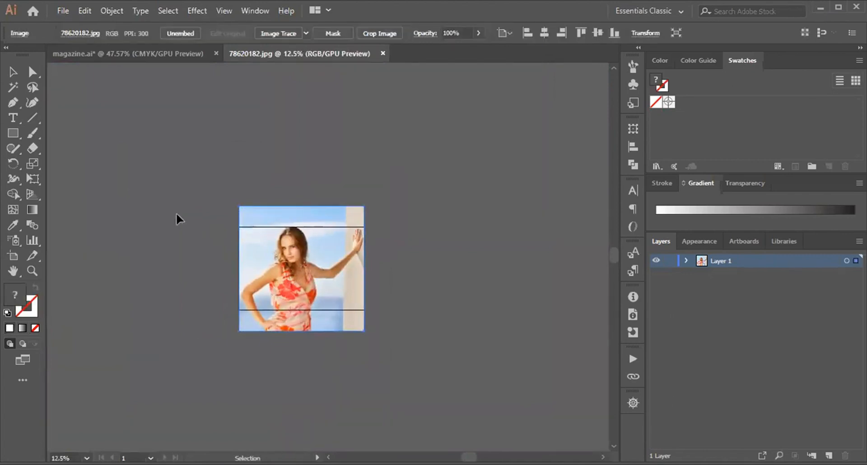
key("ctrl+c")
left_click(91, 54)
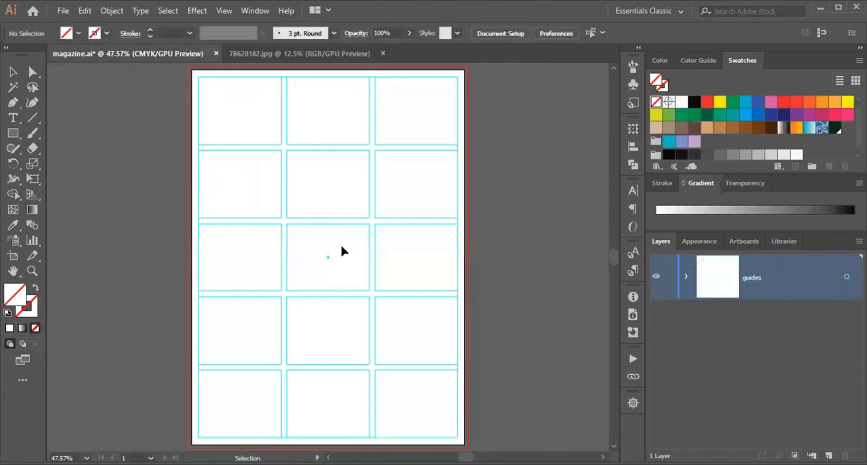
key("ctrl+v")
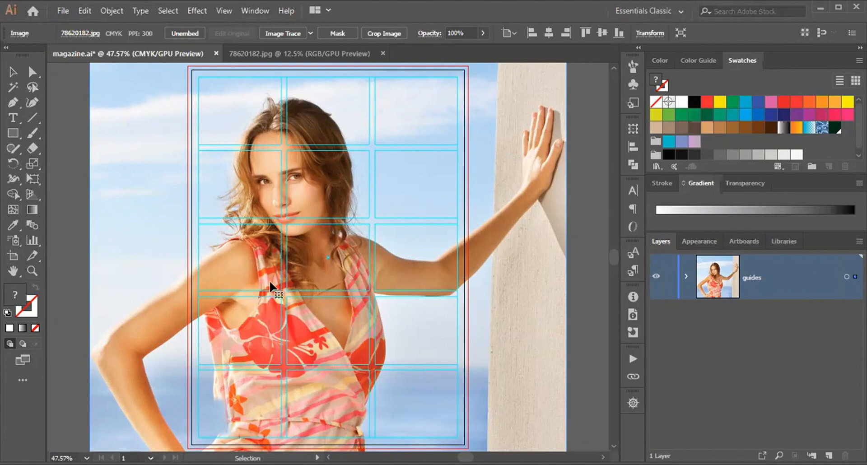
key("ctrl+l")
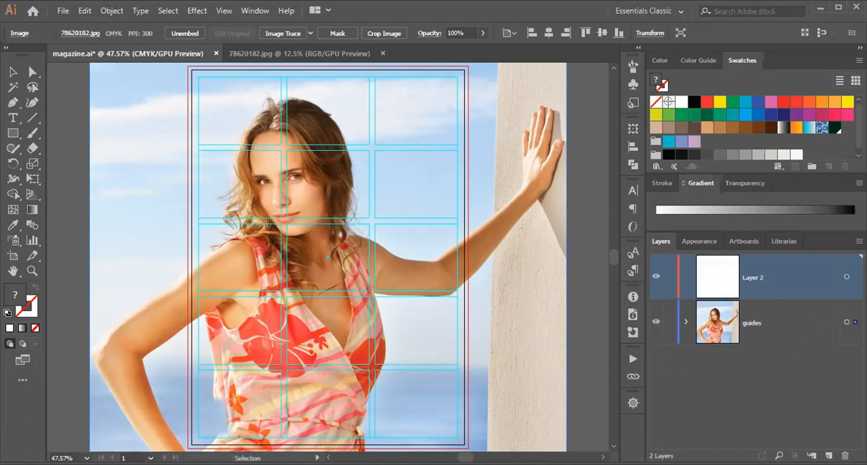
left_click_drag(855, 322, 855, 277)
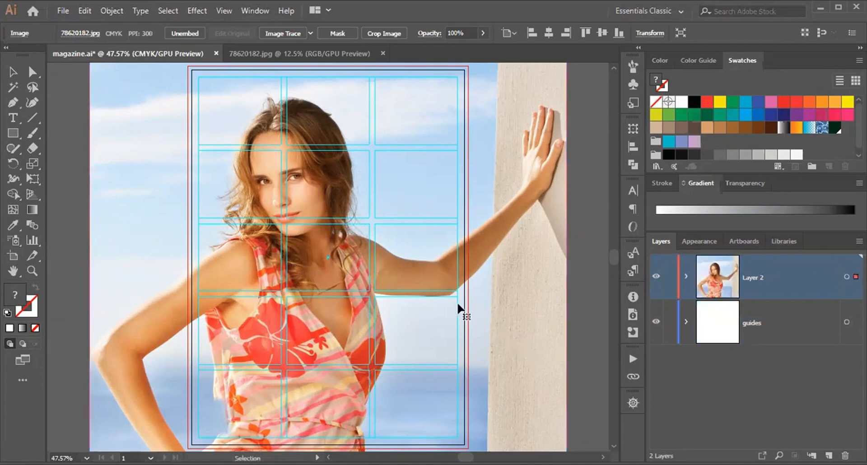
Scale the pasted photo down proportionally from its center to about 810 pt square, matching the height of the bleed area.
scroll(457, 303, "down", 1)
left_click_drag(457, 326, 433, 292)
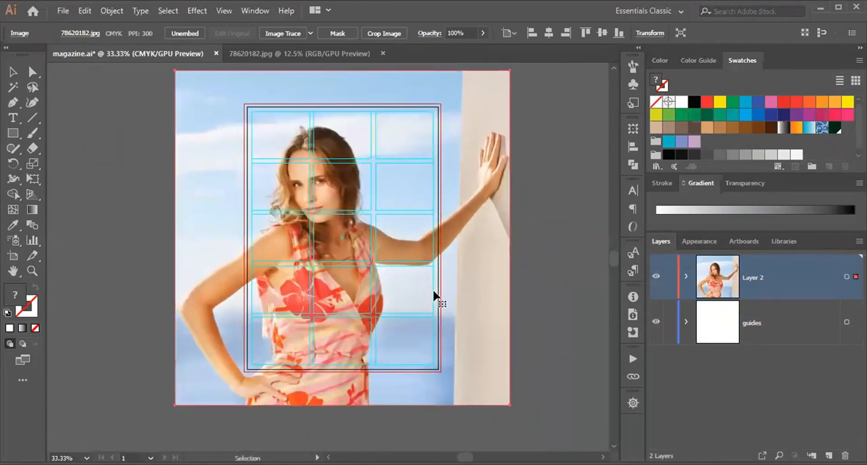
left_click(507, 400)
left_click(510, 405)
key("ctrl+shift+b")
left_click_drag(509, 405, 476, 372)
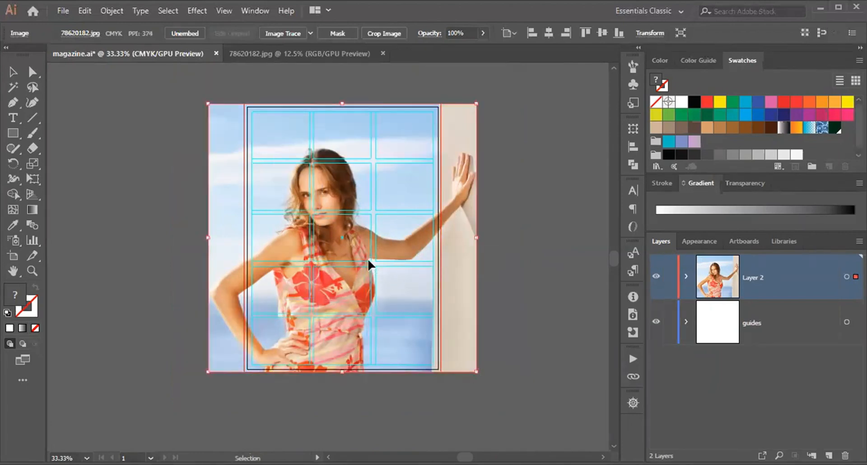
Shift the photo horizontally until its left edge meets the left bleed line, bringing the woman inside the cover.
key("shift+Right")
key("shift+Right")
key("shift+Right")
key("shift+Right")
key("shift+Right")
key("shift+Right")
key("shift+Right")
key("shift+Right")
key("shift+Right")
key("shift+Right")
key("shift+Right")
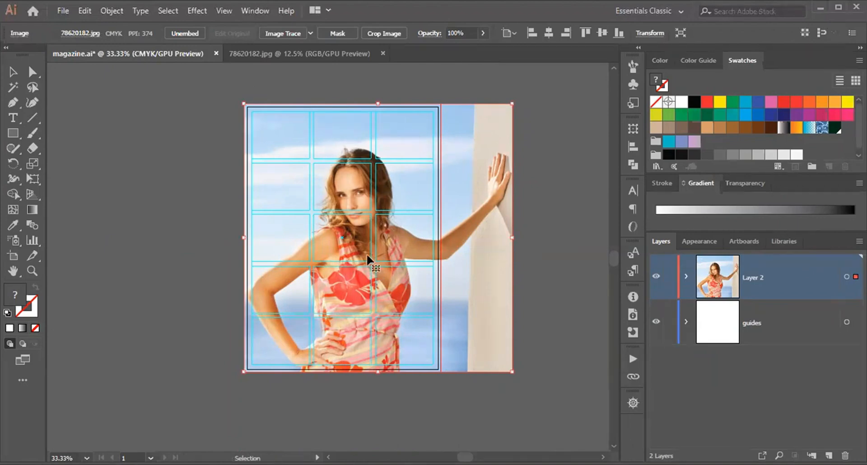
scroll(379, 204, "up", 2)
scroll(378, 204, "down", 2)
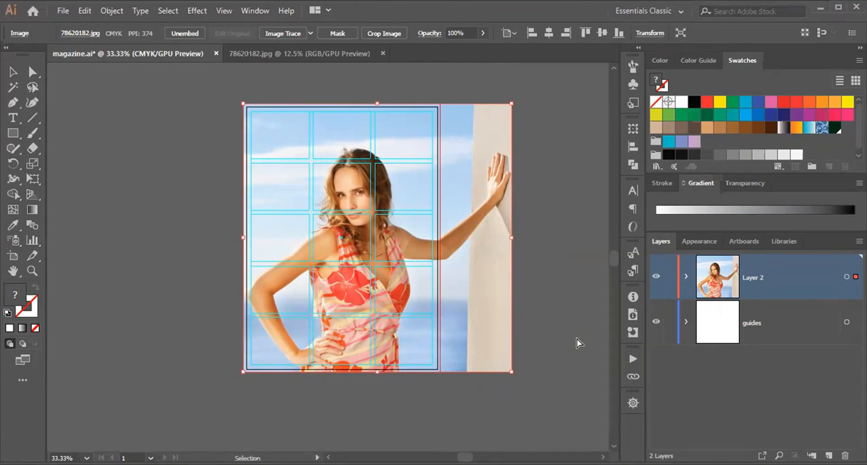
Hide the bounding box and draw an unfilled rectangle about 585 × 792 pt over the cover portion of the photo.
key("ctrl+shift+b")
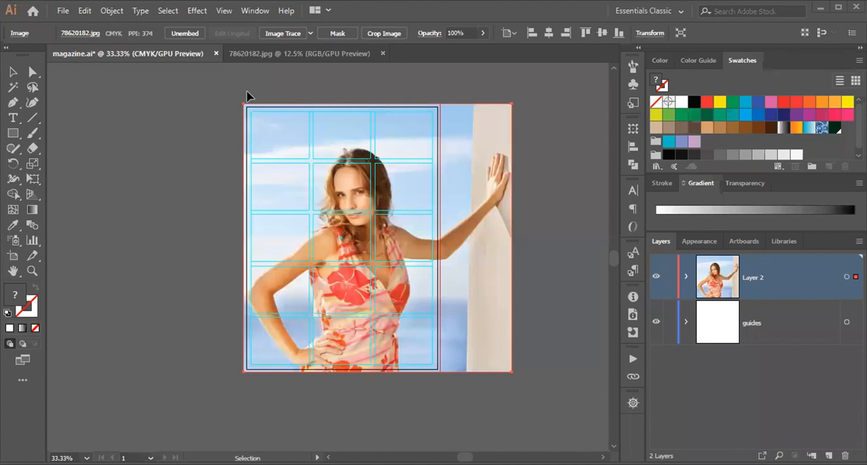
left_click(13, 133)
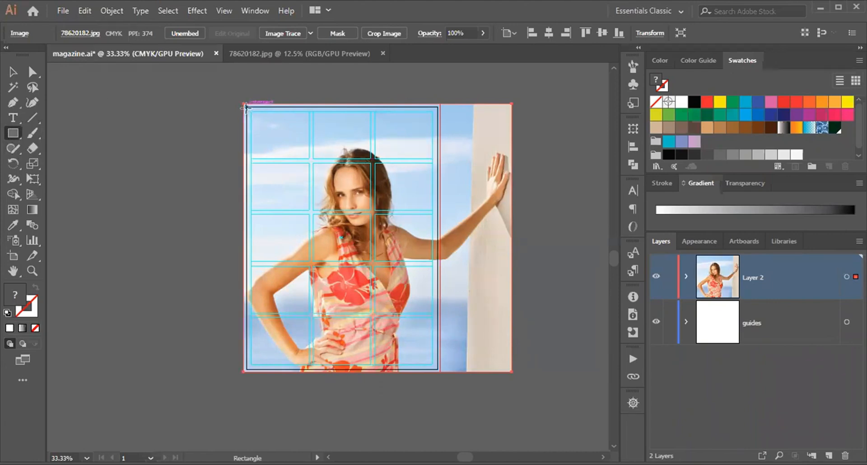
left_click_drag(244, 106, 439, 369)
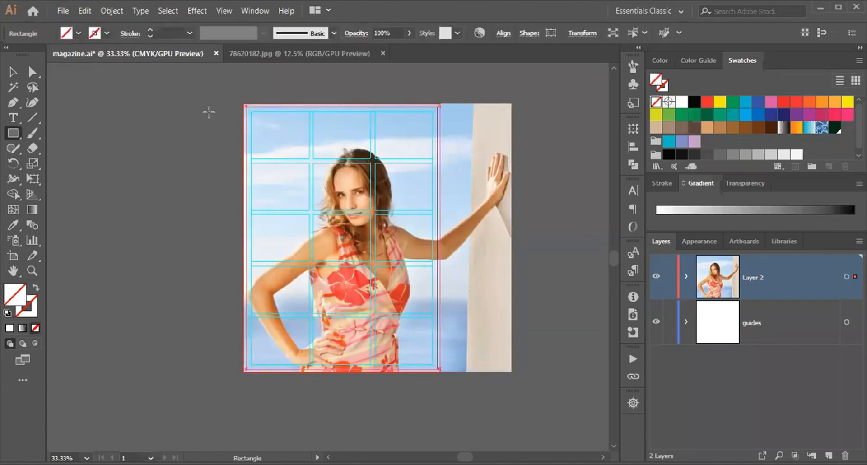
Select the rectangle together with the photo and make a clipping mask that crops the photo to the cover.
key("v")
left_click_drag(187, 84, 334, 199)
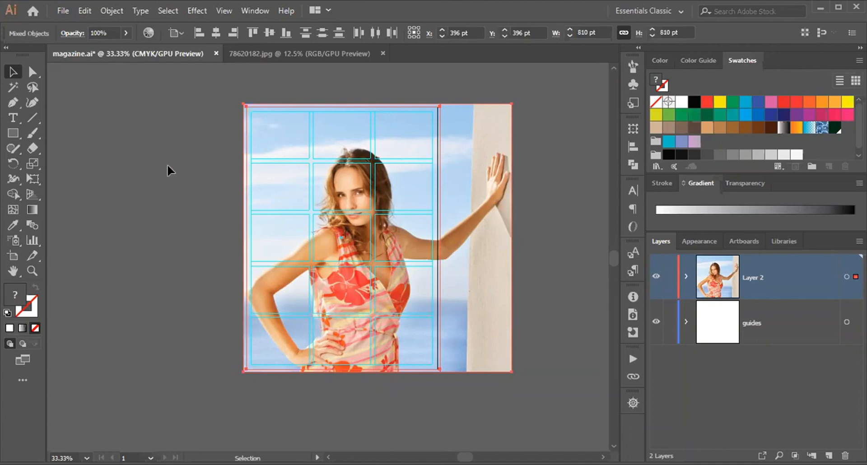
key("ctrl+7")
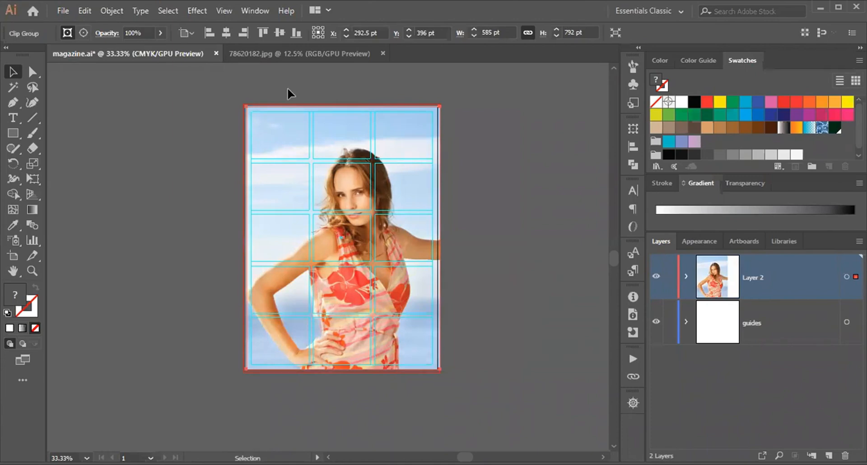
key("ctrl+z")
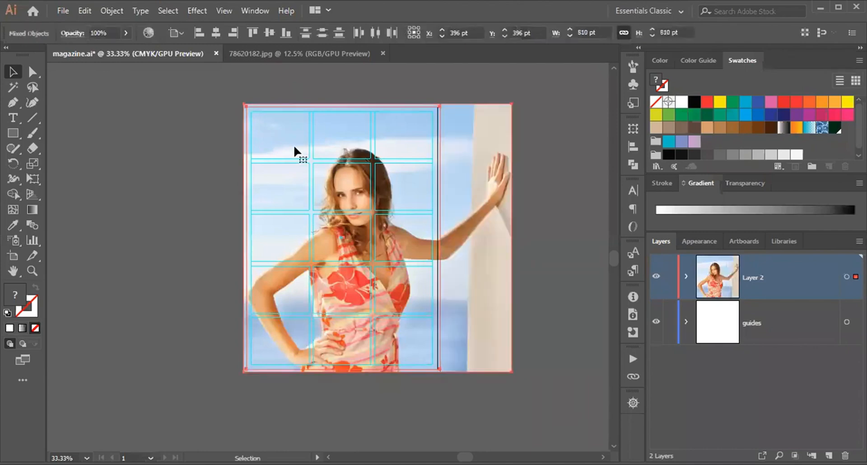
right_click(359, 149)
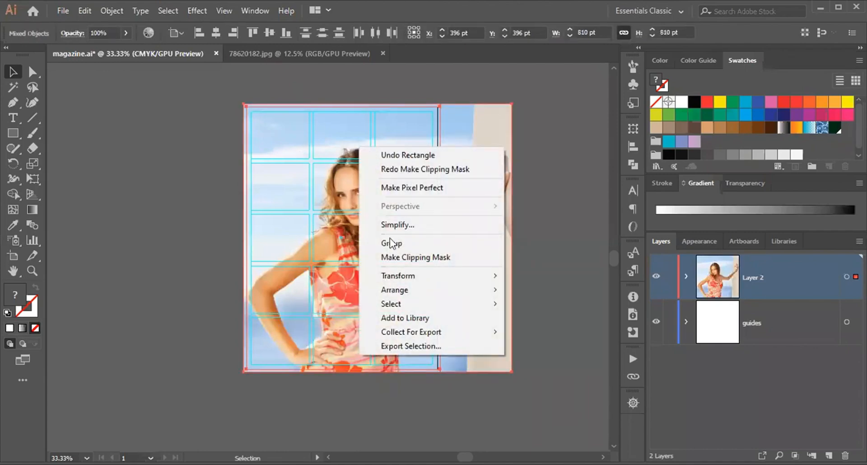
left_click(420, 255)
left_click(190, 93)
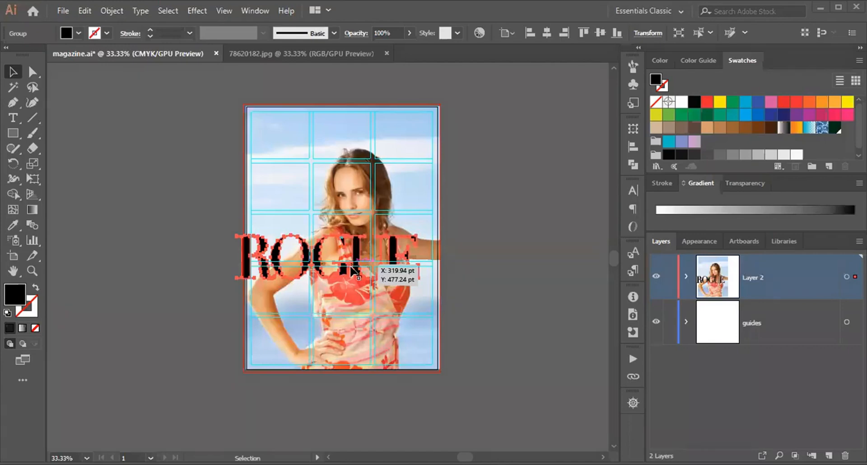
Move the black ROGUE title up over the woman's head so it spans the width between the side margin guides.
scroll(351, 267, "up", 1)
scroll(381, 259, "up", 2)
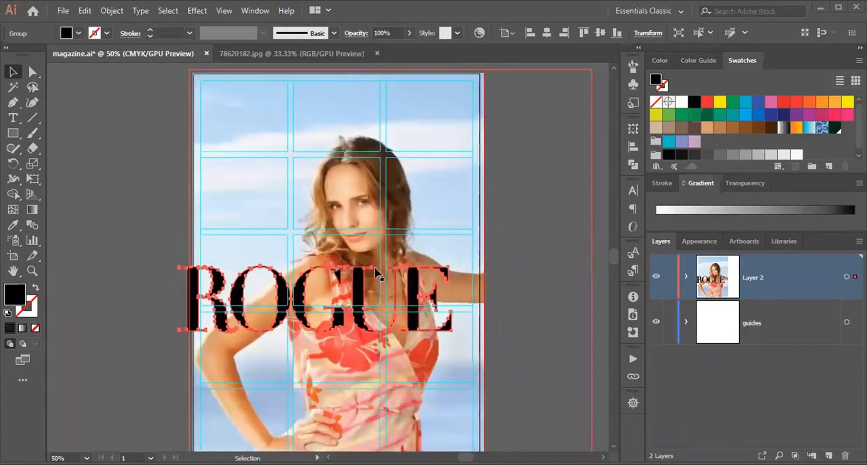
left_click_drag(360, 300, 381, 140)
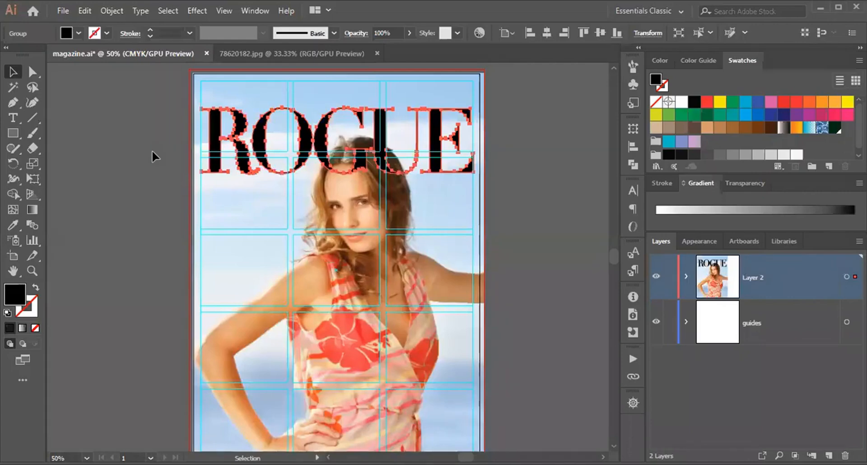
left_click(152, 152)
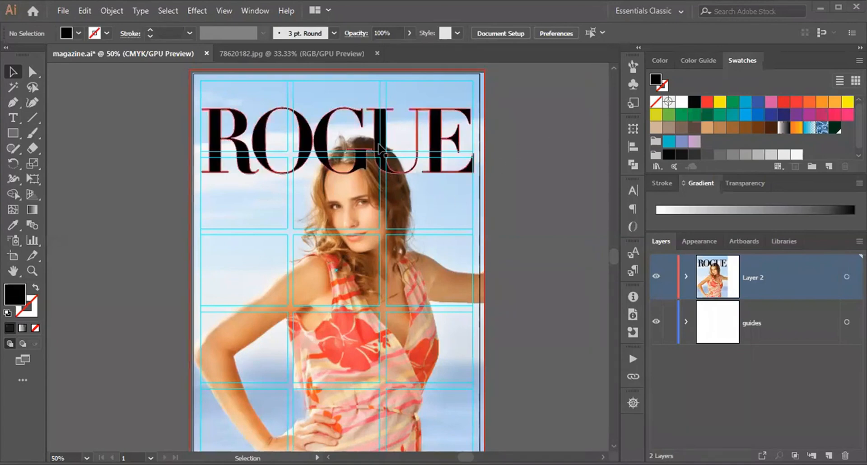
Raise the ROGUE title until the tops of its letters align with the top margin guide, and deselect it.
scroll(377, 144, "up", 1)
scroll(377, 144, "up", 1)
scroll(347, 259, "down", 1)
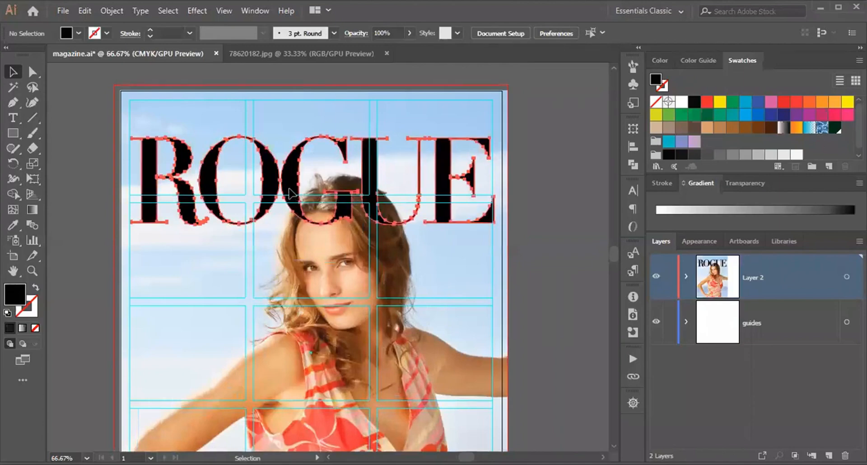
left_click(241, 313)
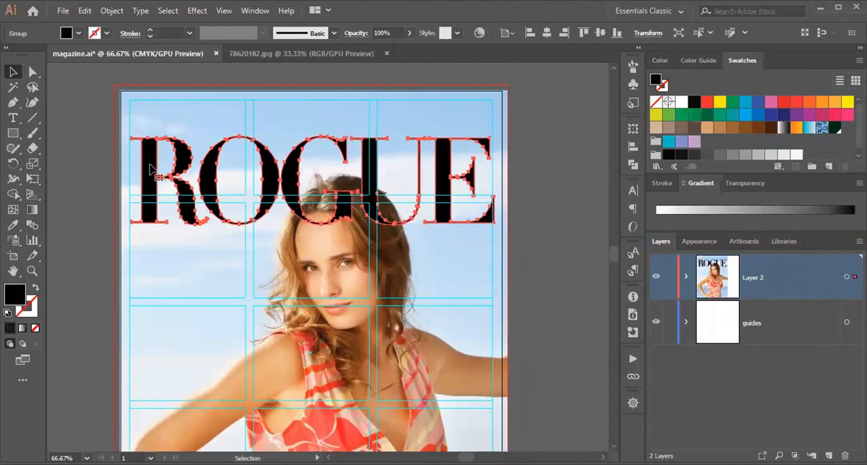
left_click_drag(151, 171, 154, 136)
scroll(153, 136, "up", 5)
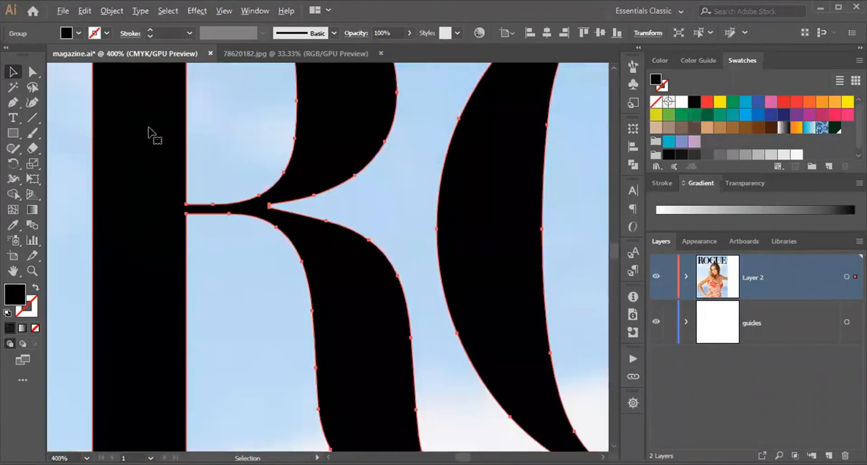
scroll(213, 283, "down", 5)
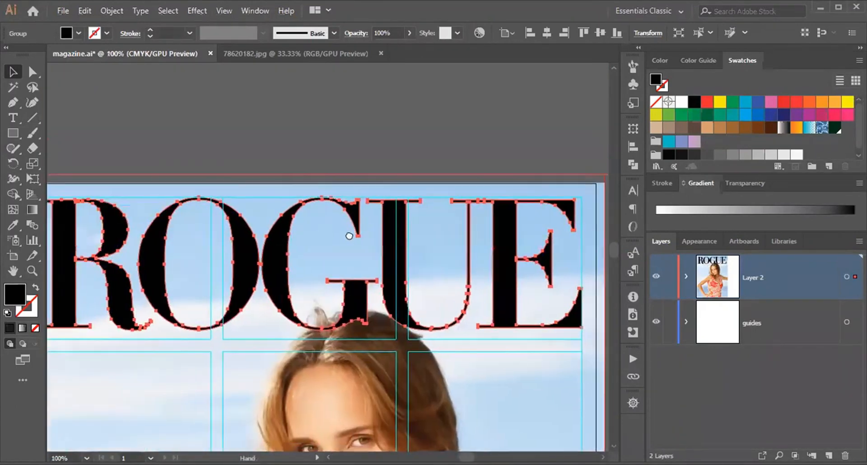
scroll(349, 236, "down", 2)
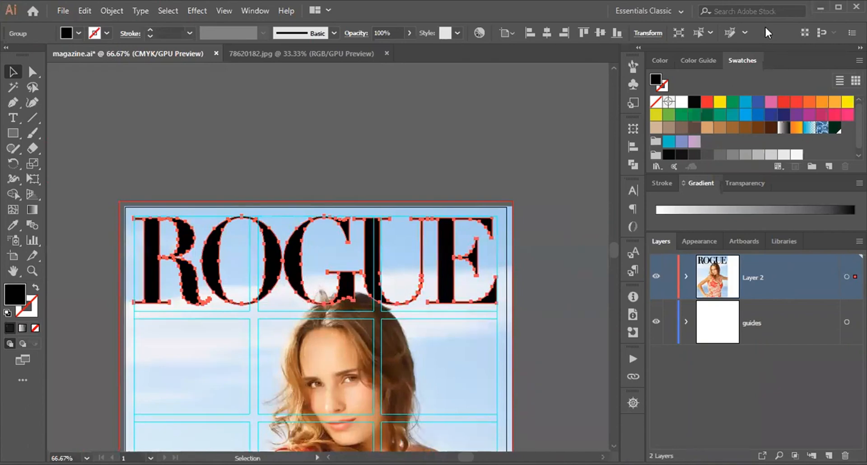
left_click(177, 155)
left_click(190, 248)
left_click(415, 148)
scroll(411, 219, "down", 1)
left_click_drag(440, 303, 439, 238)
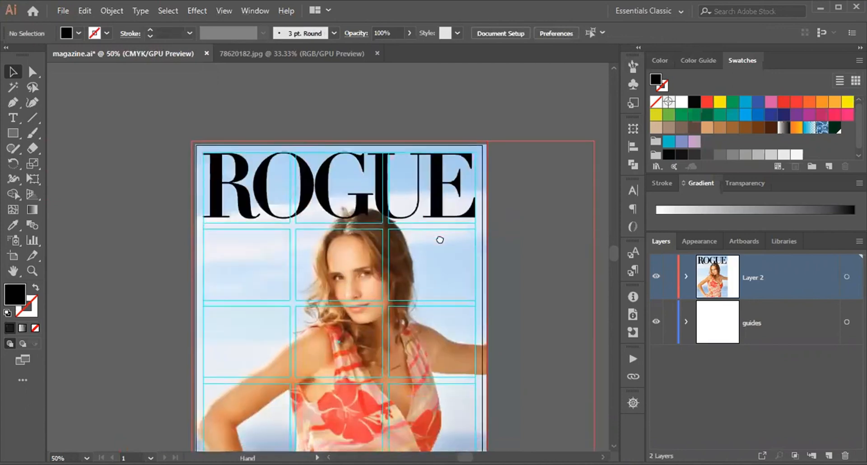
Add a new layer above the photo's layer and move the ROGUE title onto it.
scroll(390, 232, "up", 2)
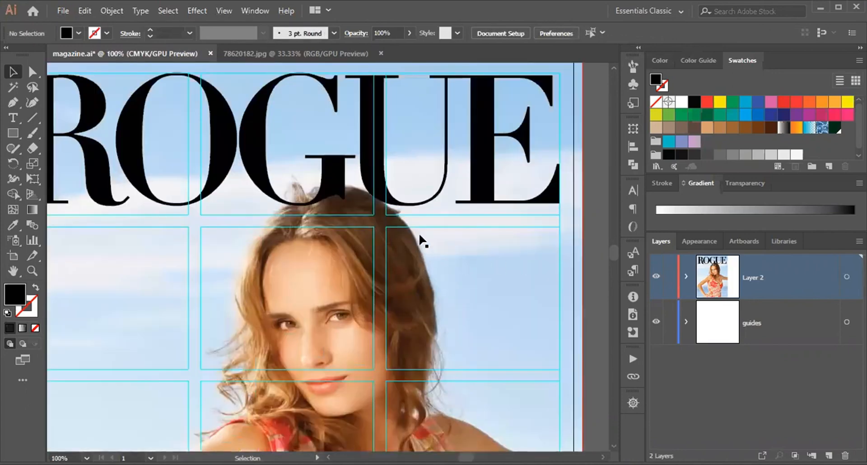
key("a")
key("ctrl+l")
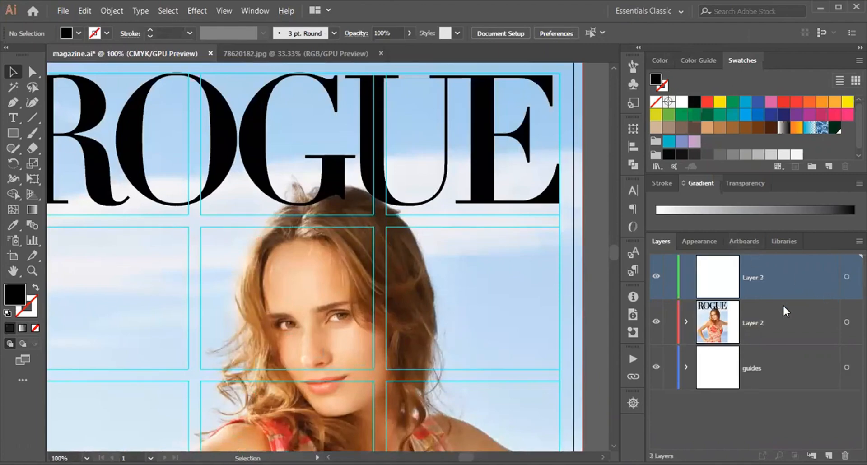
key("v")
left_click(362, 123)
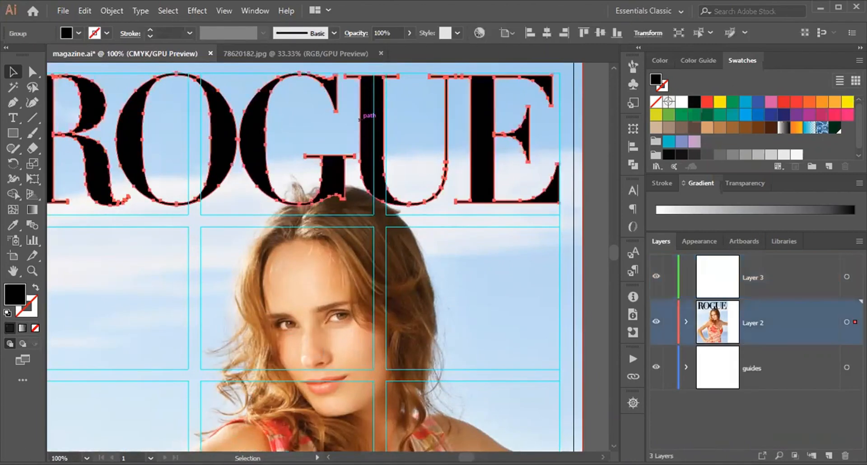
left_click_drag(855, 322, 855, 277)
scroll(376, 303, "down", 1)
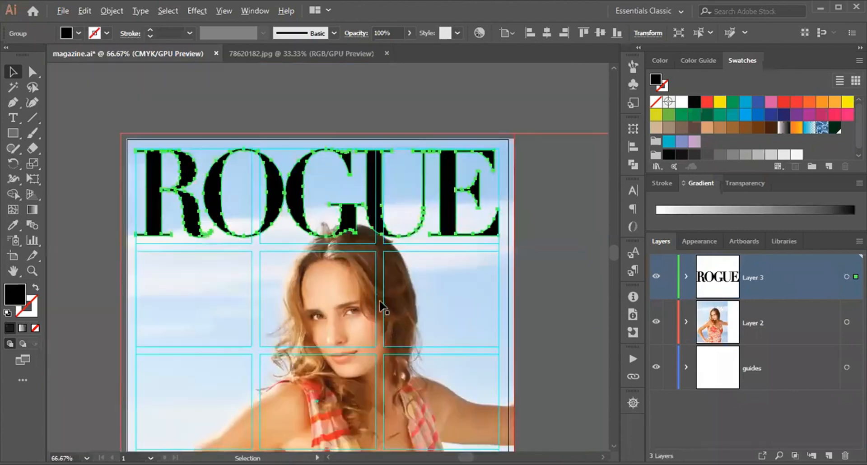
left_click(573, 233)
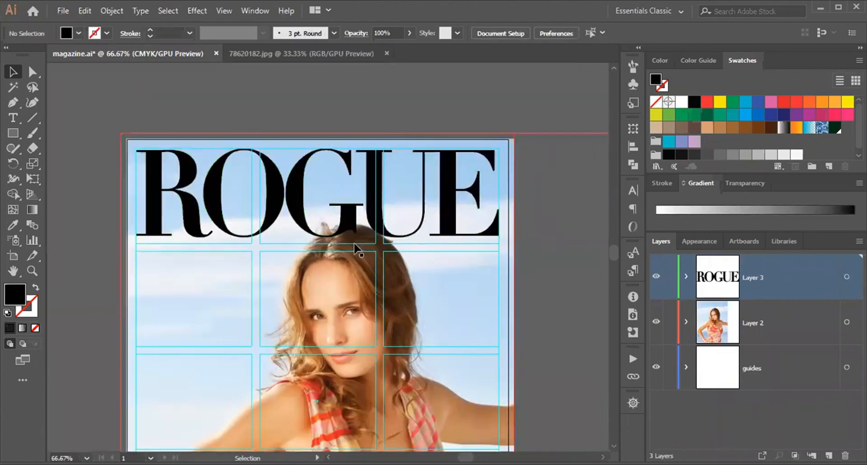
Hide the ROGUE title's layer and make the photo's layer visible and active.
scroll(351, 304, "down", 3)
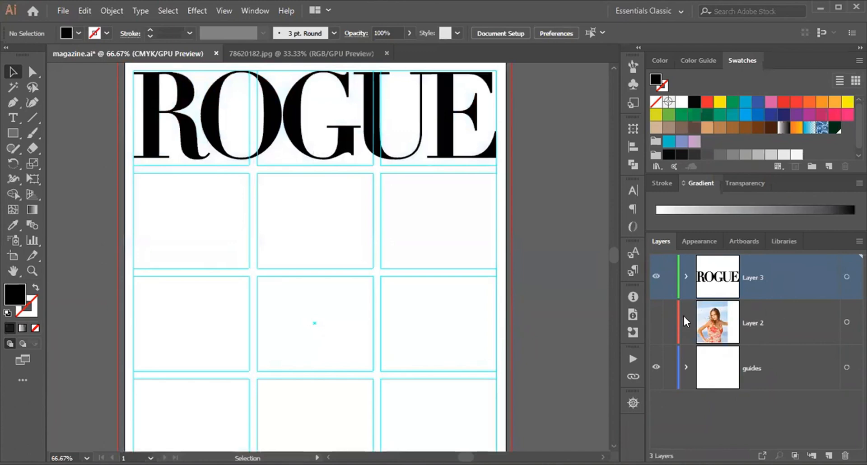
left_click(656, 321)
left_click(655, 281)
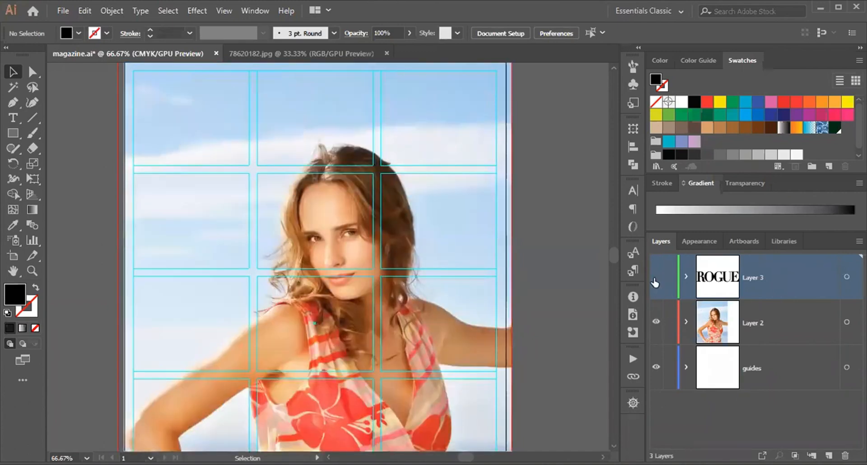
left_click(779, 318)
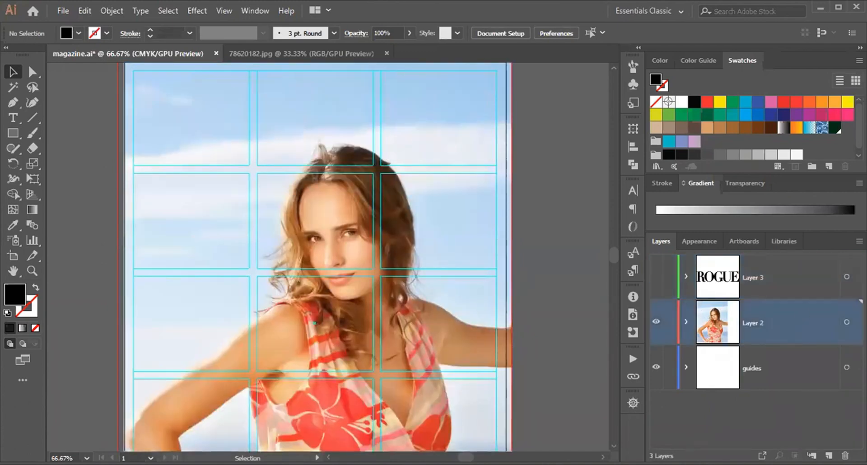
Duplicate the photo's layer, Layer 2, and move the copy above the ROGUE title's layer.
left_click(859, 242)
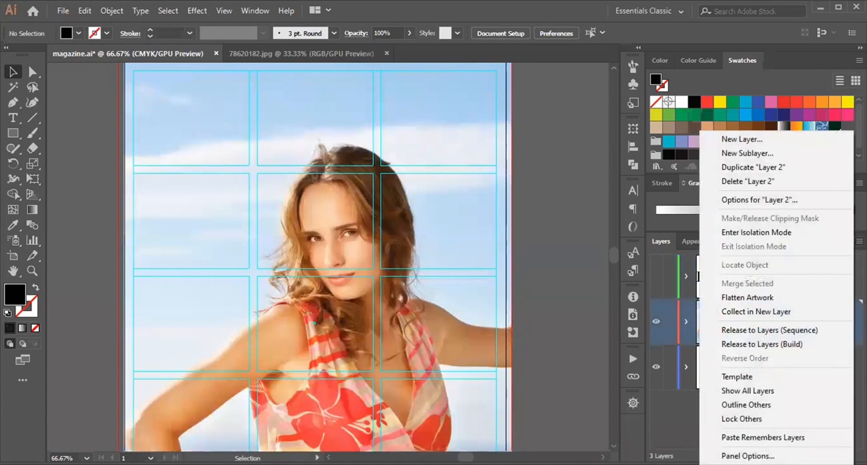
left_click(776, 166)
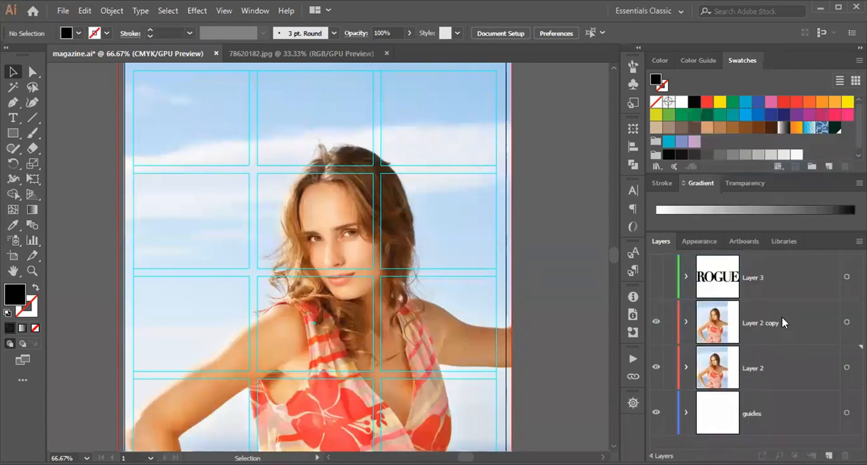
left_click_drag(782, 316, 780, 255)
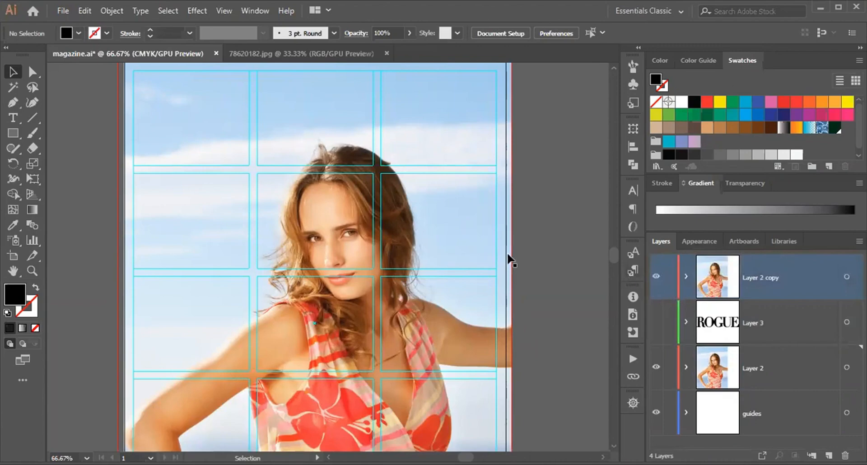
Draw a closed Pen path with no fill and a 1 pt black stroke around the top of the woman's hair.
scroll(338, 175, "up", 5)
scroll(338, 175, "down", 3)
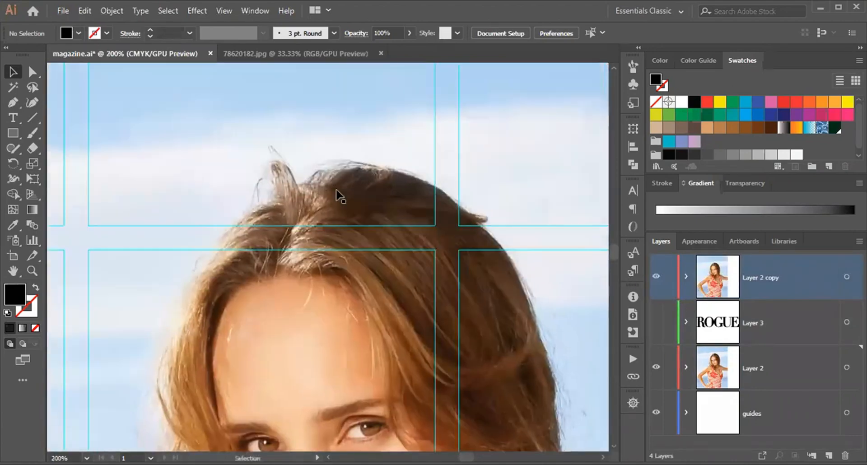
scroll(336, 189, "up", 2)
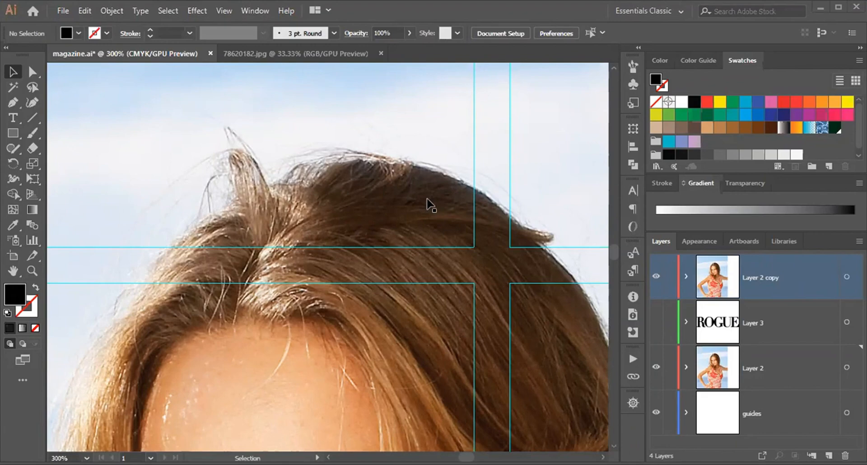
left_click(13, 107)
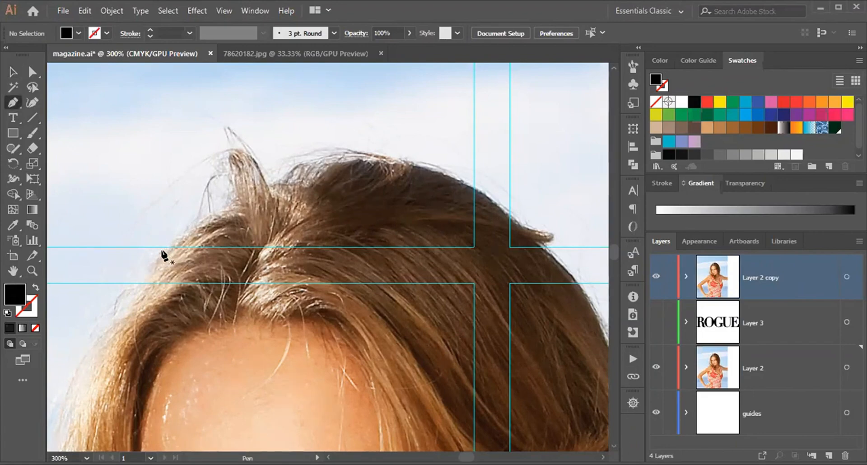
key("d")
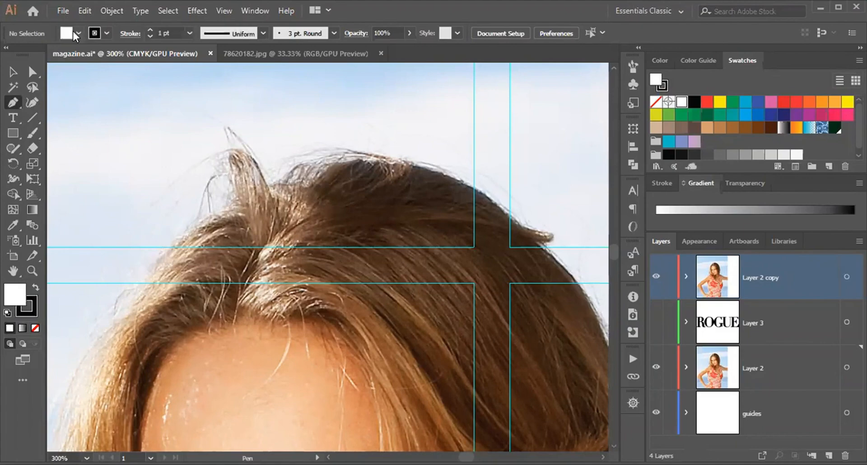
left_click(74, 31)
left_click(7, 56)
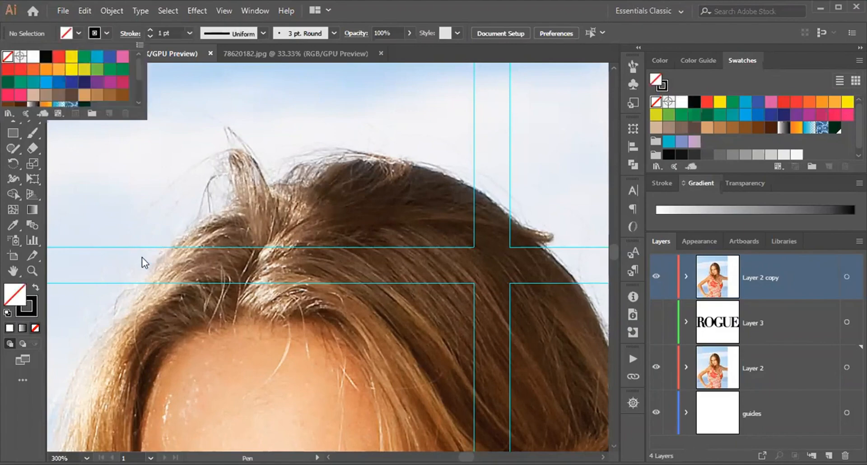
left_click(173, 238)
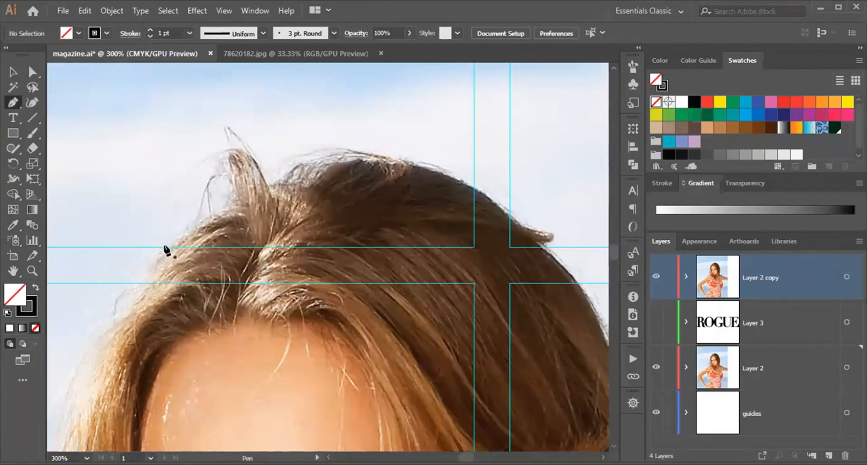
mouse_move(162, 249)
left_mouse_down()
mouse_move(191, 245)
mouse_move(193, 229)
mouse_move(219, 219)
mouse_move(226, 209)
mouse_move(217, 209)
mouse_move(226, 212)
mouse_move(233, 151)
left_mouse_up()
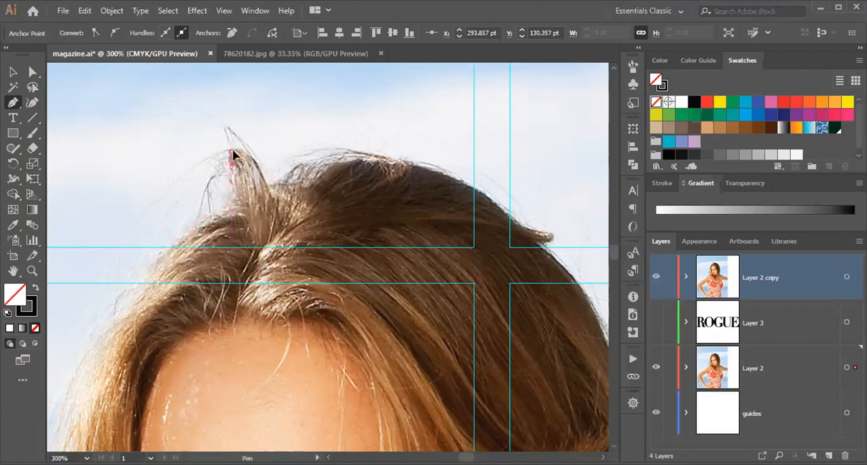
left_click_drag(331, 160, 397, 160)
left_click_drag(527, 231, 527, 252)
left_click(163, 249)
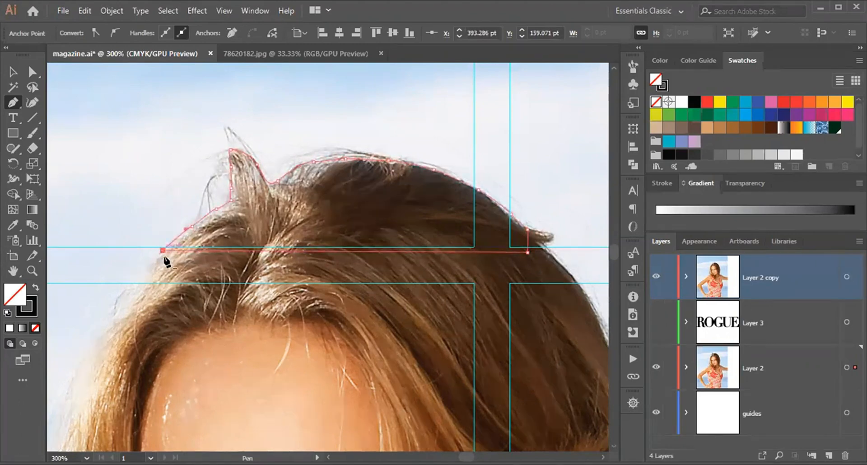
left_click(7, 80)
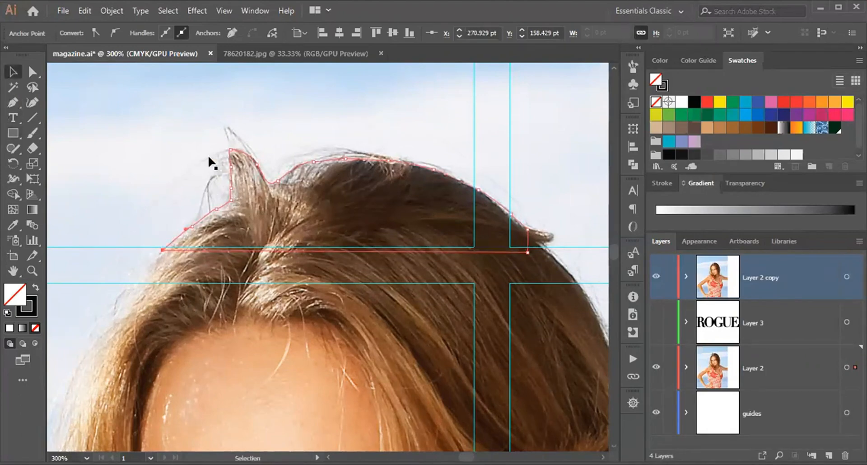
left_click(167, 115)
left_click_drag(292, 111, 358, 225)
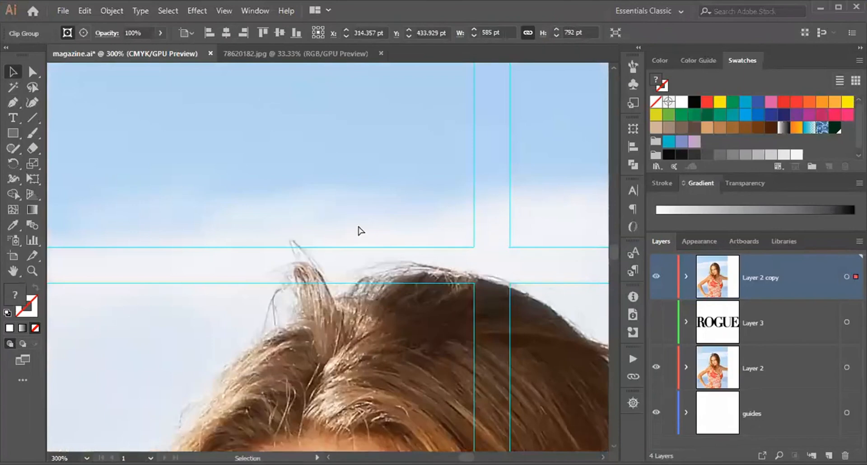
key("ctrl+z")
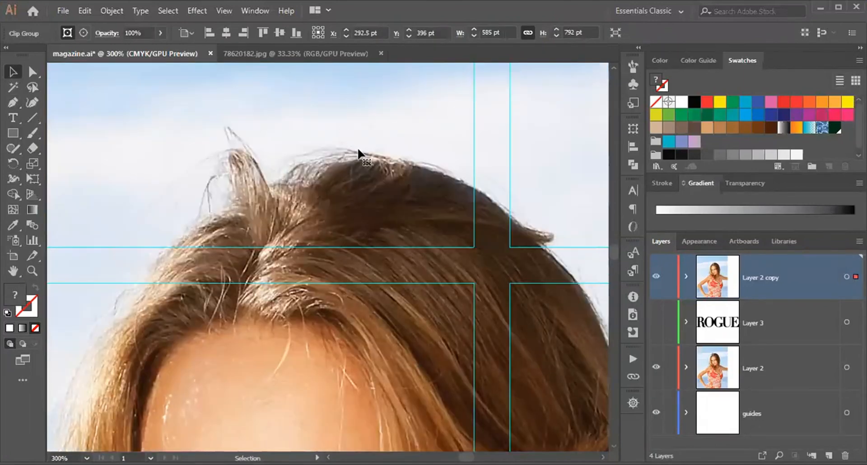
left_click(686, 276)
key("ctrl+a")
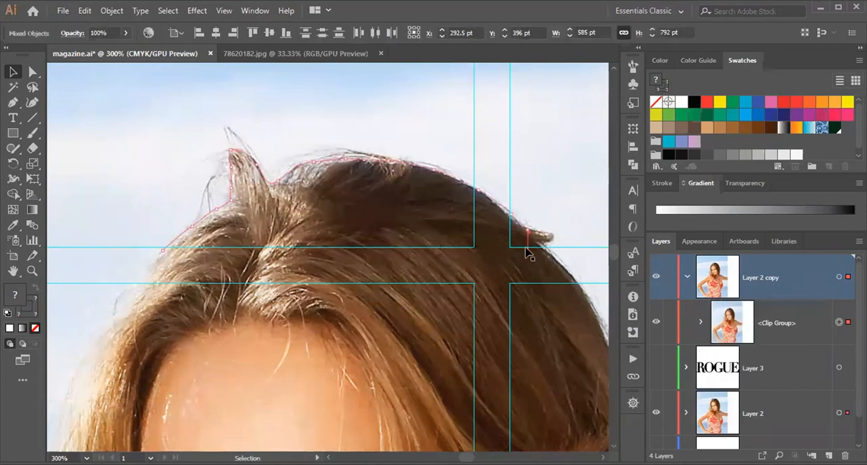
left_click(13, 102)
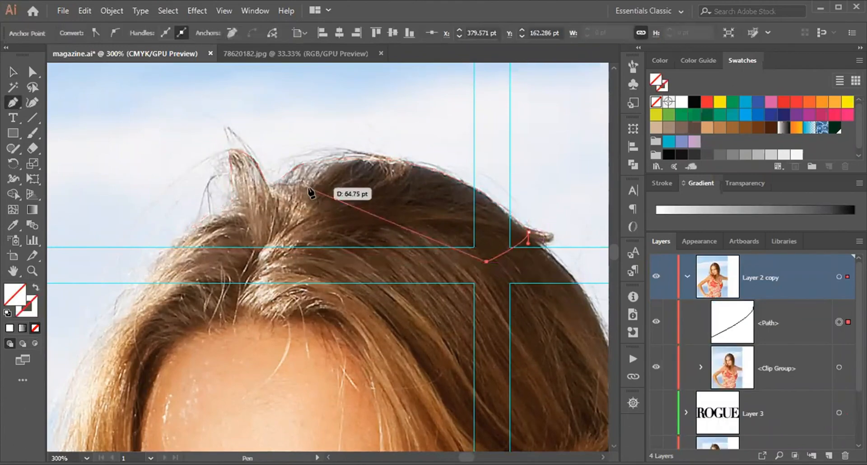
key("ctrl+z")
key("ctrl+z")
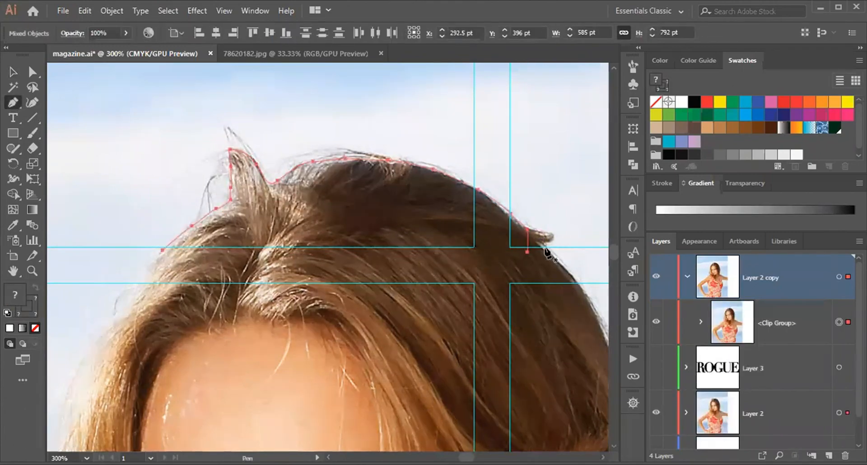
Close the hair outline with a line across the head and move the path onto the Layer 2 copy layer.
left_click(527, 252)
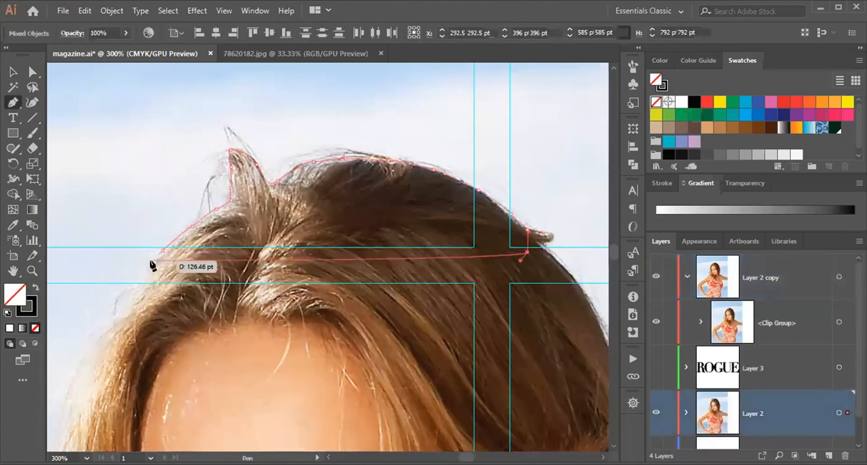
left_click(163, 249)
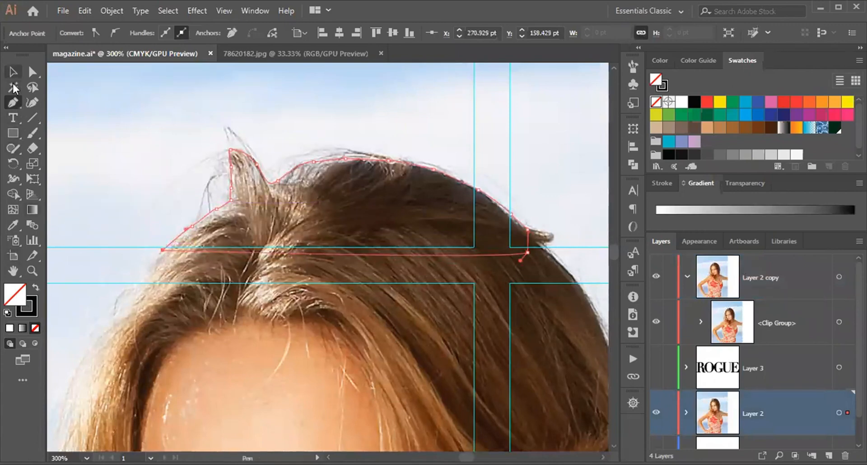
left_click(13, 72)
left_click(28, 309)
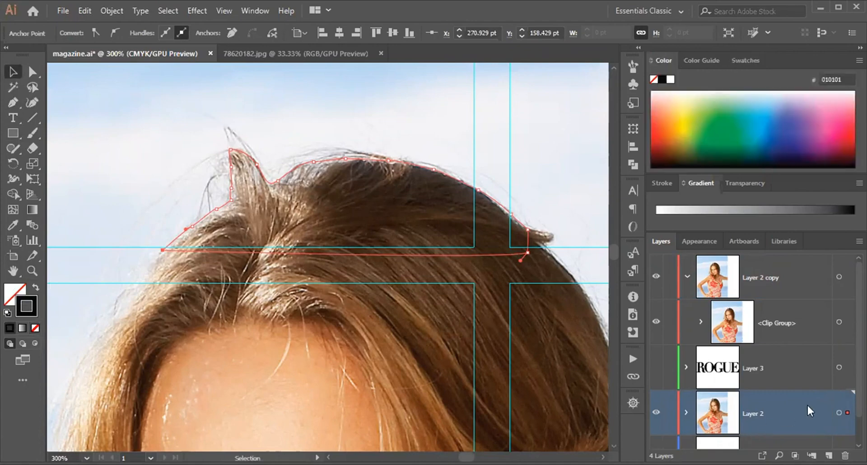
scroll(809, 410, "down", 1)
scroll(810, 402, "up", 1)
left_click_drag(846, 413, 847, 276)
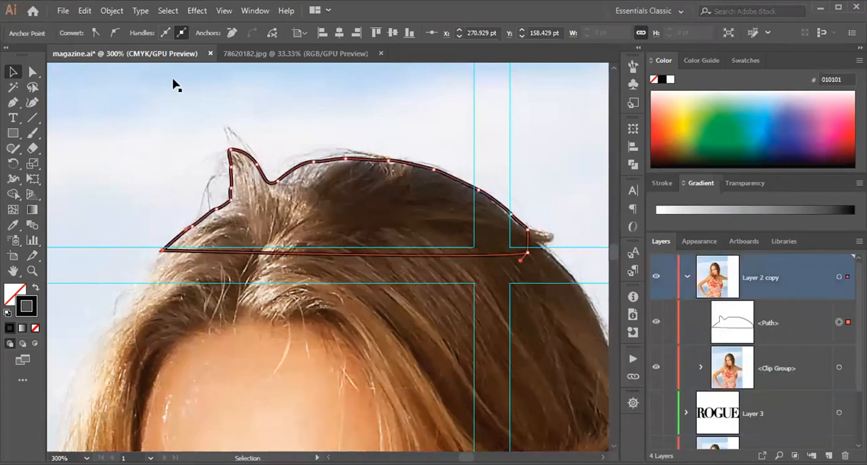
Make a clipping mask on the Layer 2 copy layer from the hair outline.
left_click(763, 305)
left_click(768, 281)
left_click(796, 456)
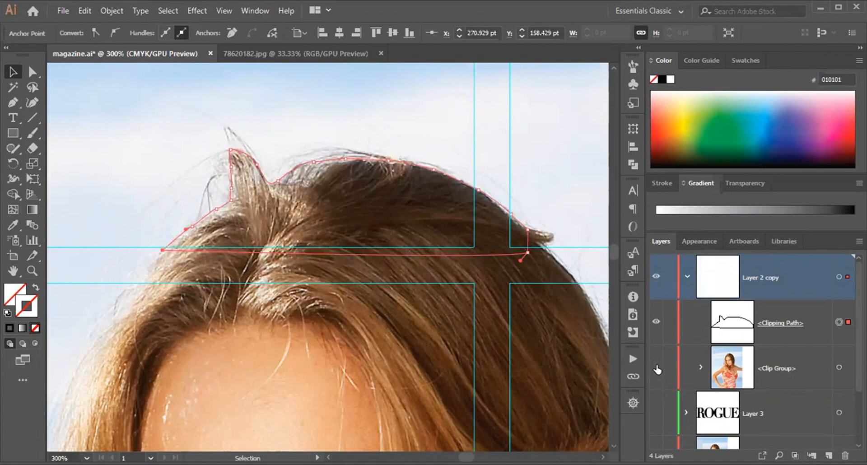
Hide Layer 2 to check the masked hair, and make Layer 2 and the ROGUE title's layer visible again.
scroll(660, 372, "down", 2)
left_click(656, 382)
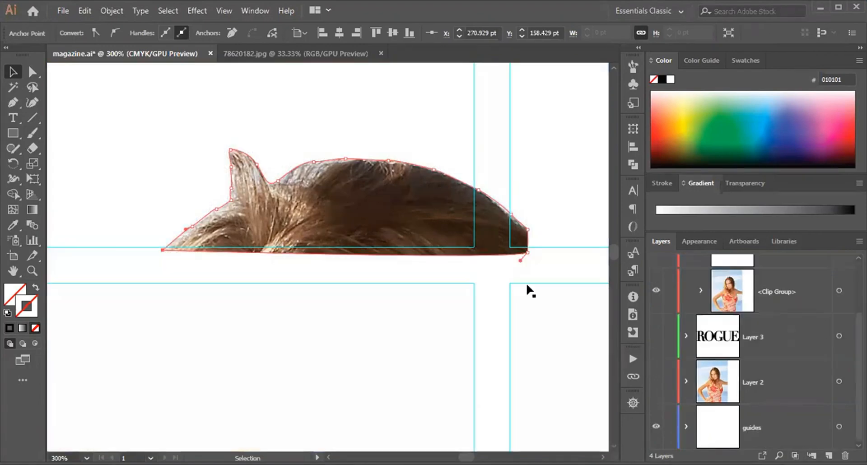
left_click(237, 225)
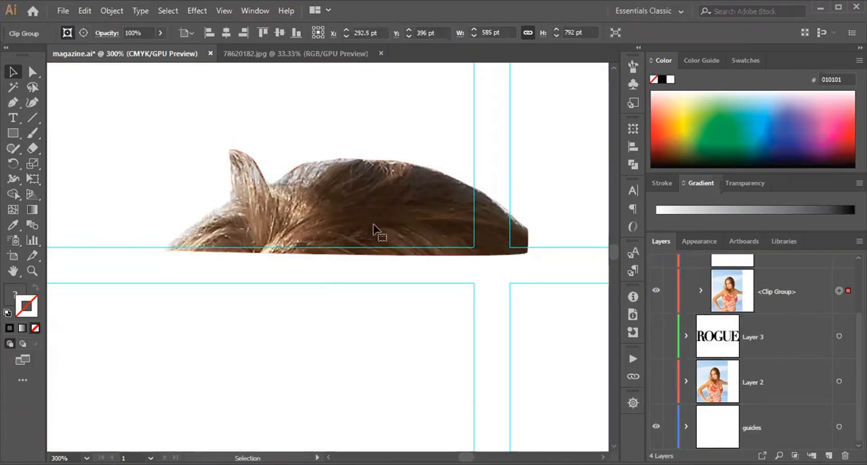
left_click(656, 381)
left_click(656, 336)
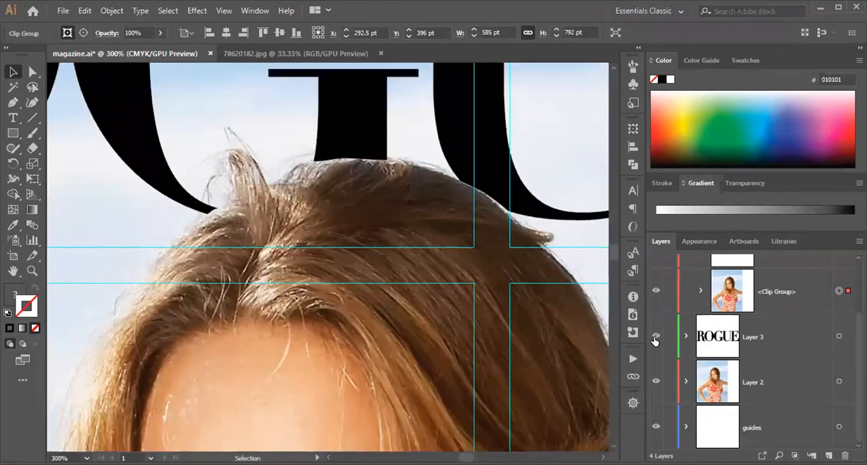
Lower the clipping path's anchor points at the crown so its edge follows the hair beneath the letter G.
scroll(444, 288, "down", 4)
scroll(443, 287, "up", 5)
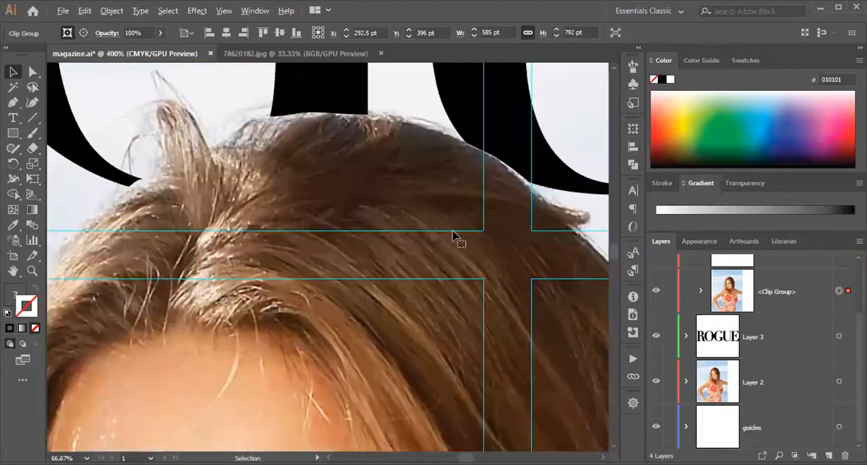
left_click_drag(453, 205, 419, 217)
scroll(305, 177, "up", 1)
left_click_drag(291, 148, 273, 210)
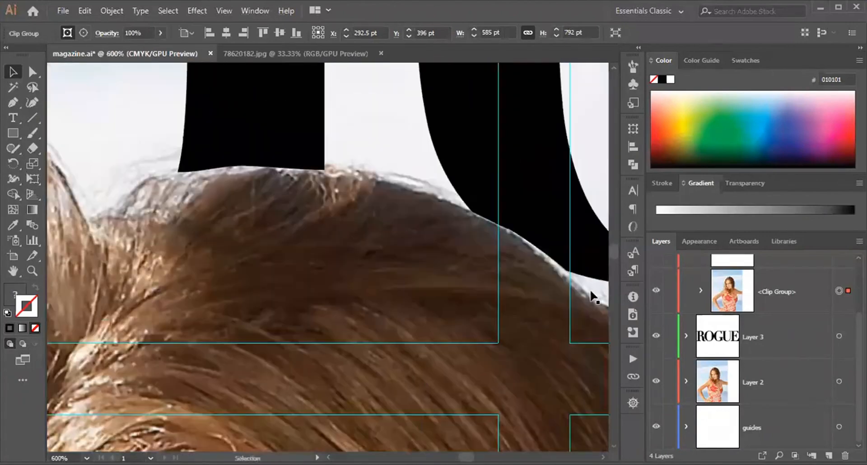
scroll(754, 330, "up", 2)
left_click(739, 321)
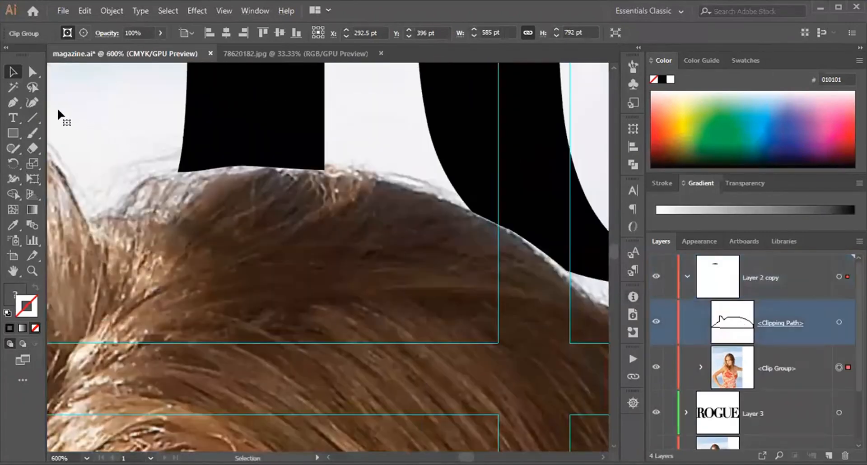
key("a")
left_click(258, 168)
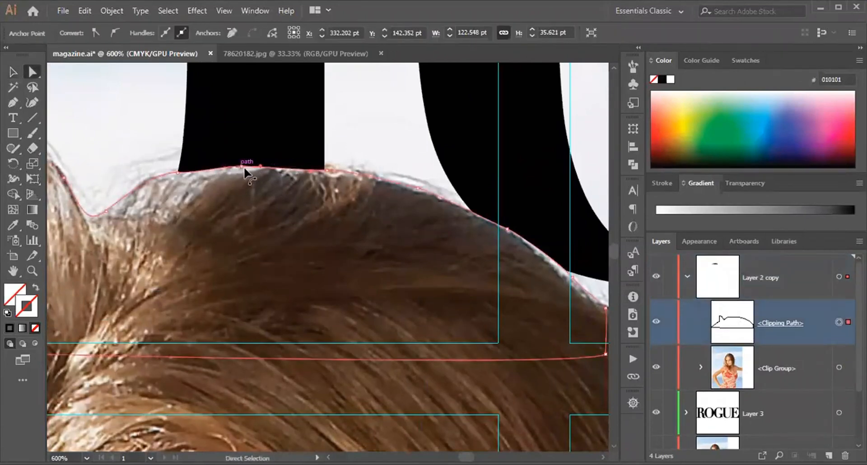
left_click_drag(239, 167, 241, 170)
left_click_drag(177, 172, 181, 177)
left_click_drag(327, 170, 327, 173)
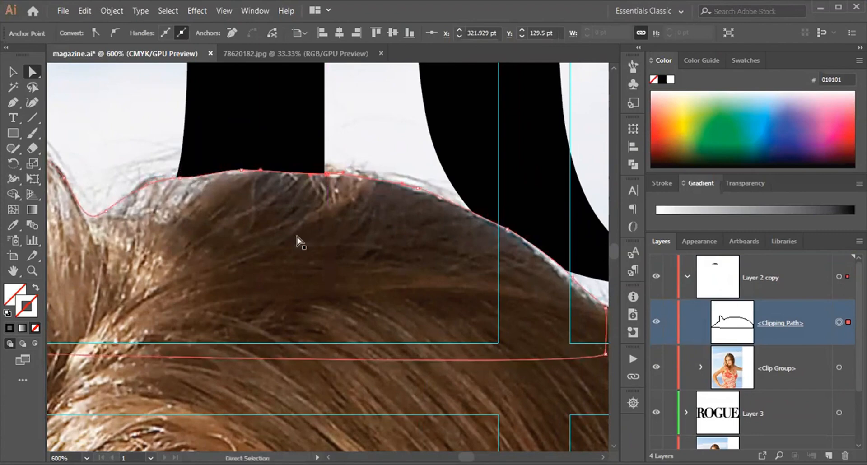
Pull the clipping path's anchor points inward along the hair edge beneath the letter U.
left_click(418, 188)
left_click_drag(418, 189, 417, 191)
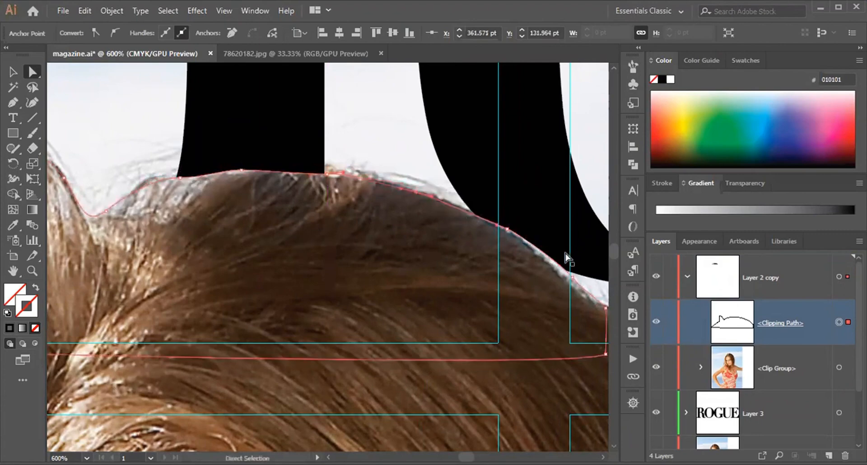
left_click(572, 280)
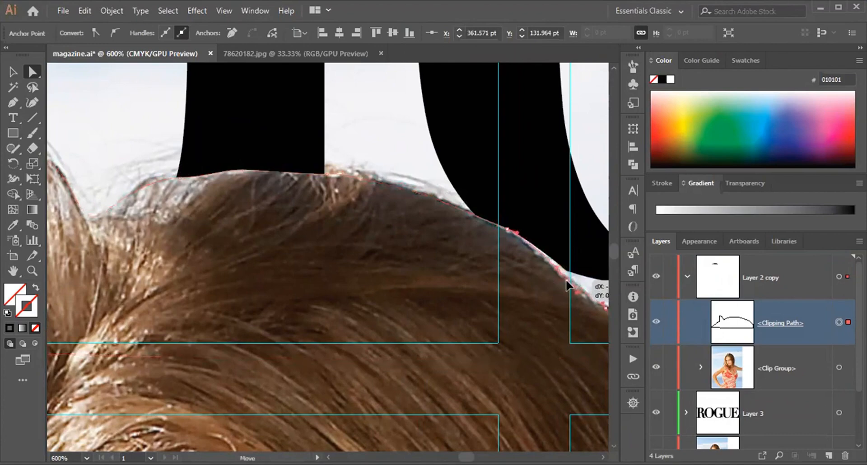
mouse_move(561, 304)
left_mouse_down()
mouse_move(428, 296)
mouse_move(560, 311)
left_mouse_up()
Tighten the clipping path to the hair beside the G's lower curve and at the crown, and deselect it with the whole cover in view.
left_click_drag(426, 308, 561, 307)
left_click_drag(444, 284, 487, 303)
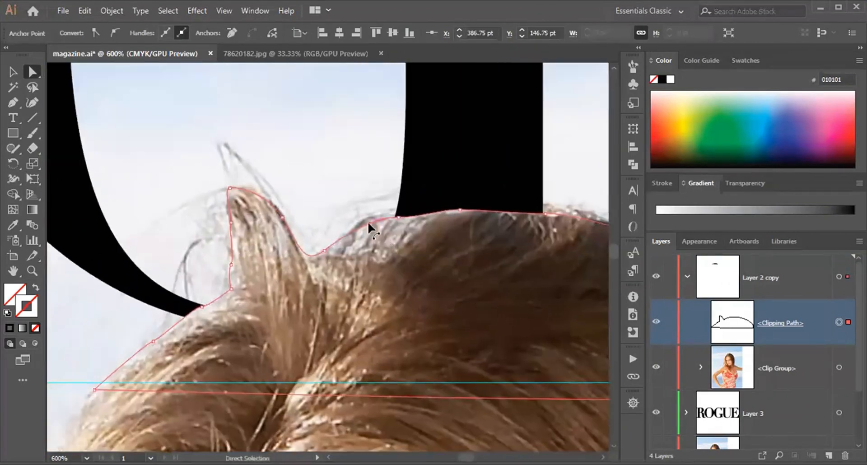
left_click_drag(154, 341, 158, 343)
left_click(398, 217)
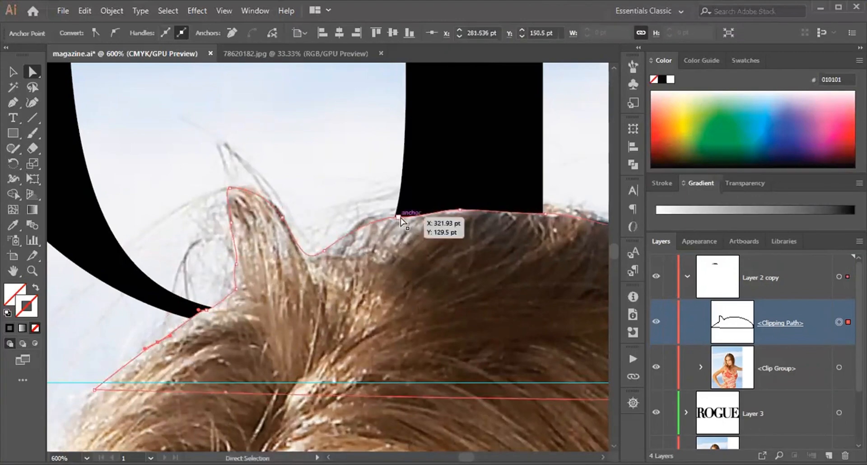
left_click_drag(460, 210, 461, 217)
key("ctrl+0")
left_click(94, 91)
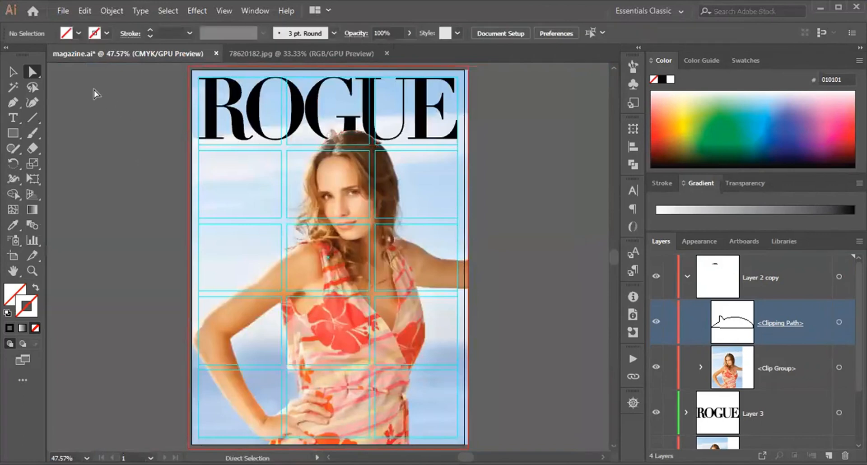
Collapse Layer 2 copy in the layer list and select the ROGUE title's artwork on Layer 3.
key("v")
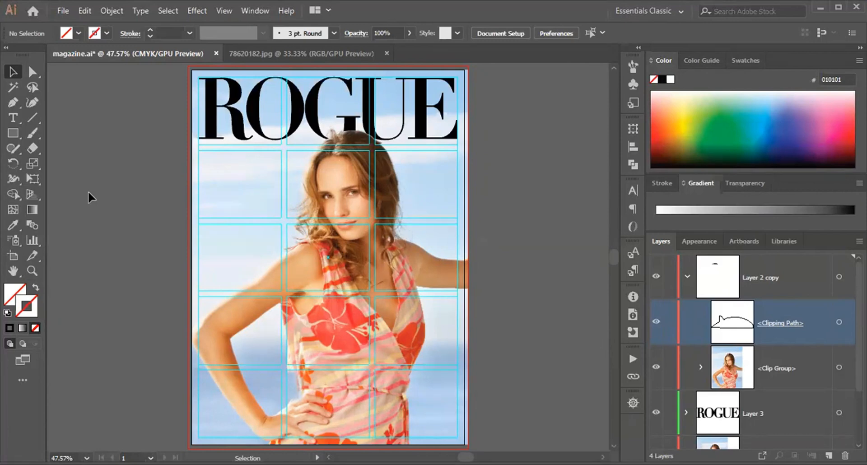
left_click(261, 131)
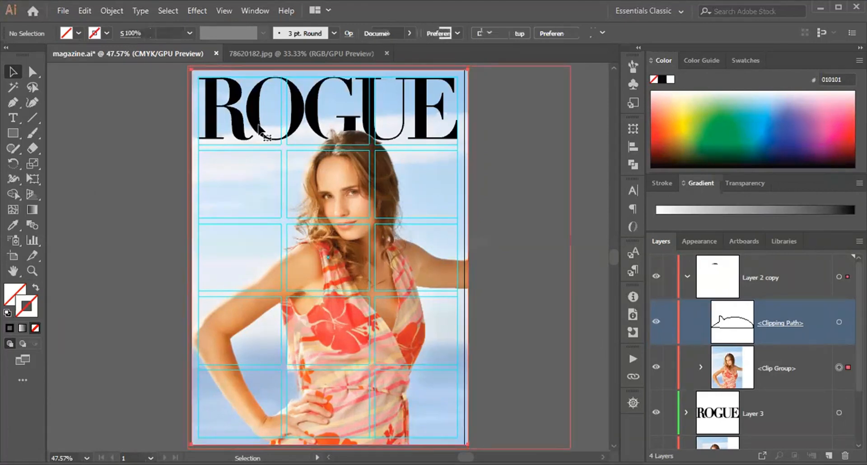
left_click(86, 145)
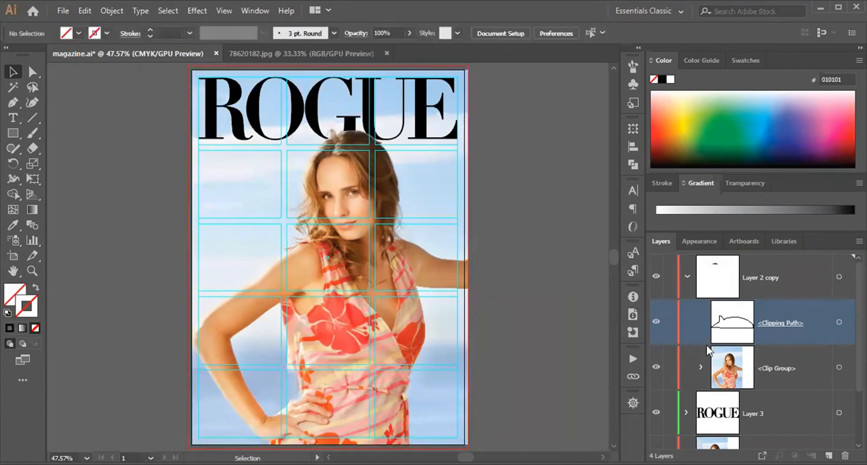
scroll(708, 350, "down", 2)
scroll(708, 350, "up", 2)
left_click(686, 277)
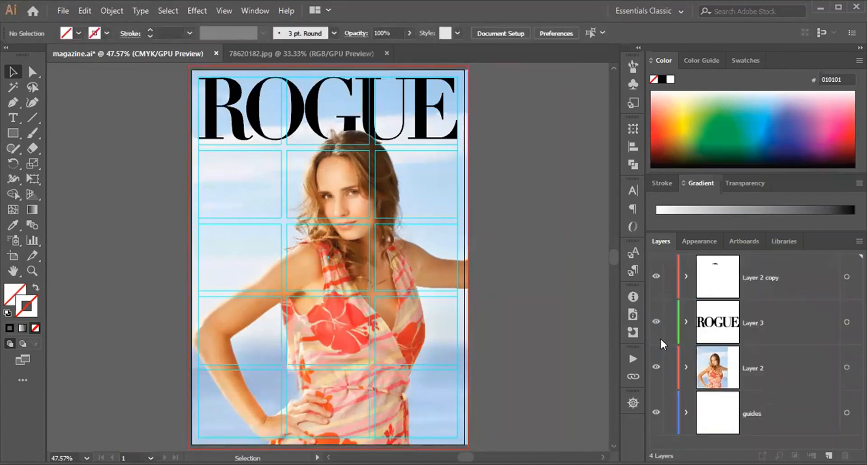
left_click(846, 322)
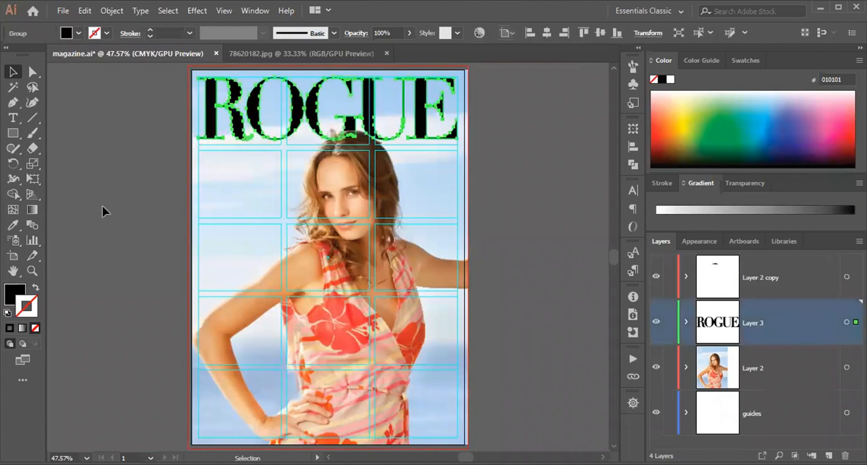
left_click(116, 207)
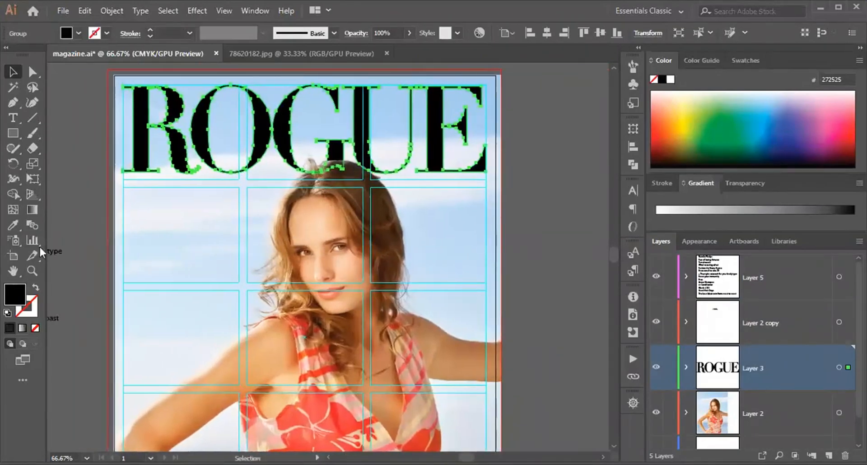
Recolour the ROGUE title by sampling tones of the dress flower with the Eyedropper, settling on coral DB826A, and deselect it.
key("i")
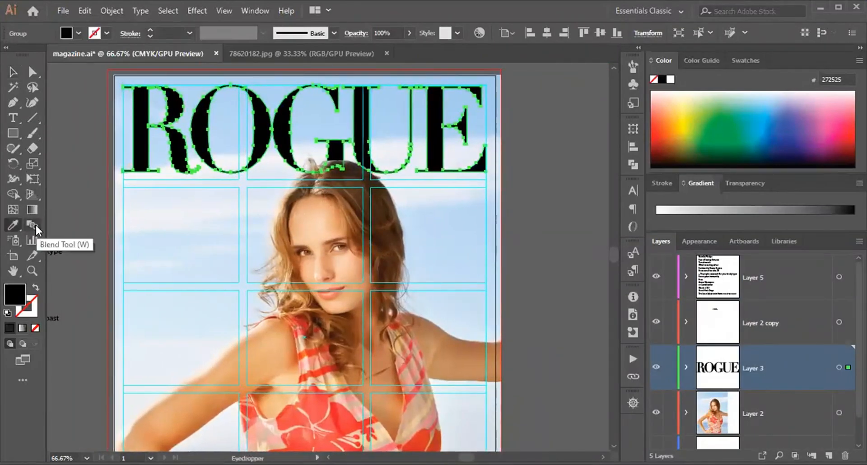
left_click(316, 403)
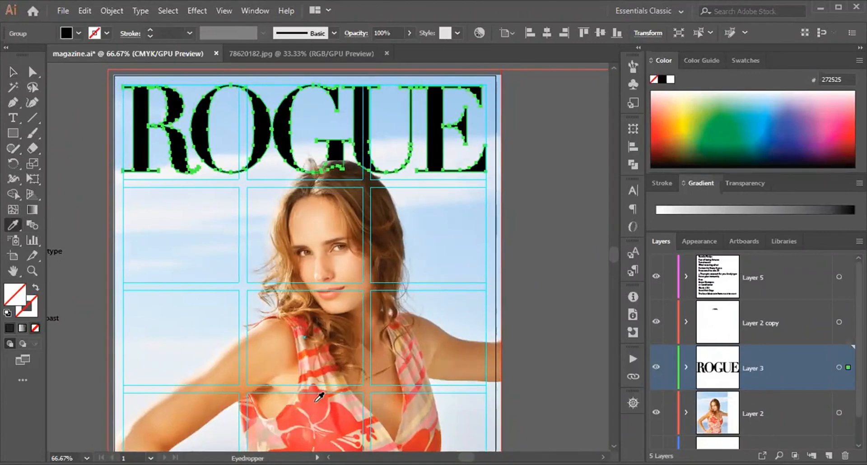
left_click(317, 403)
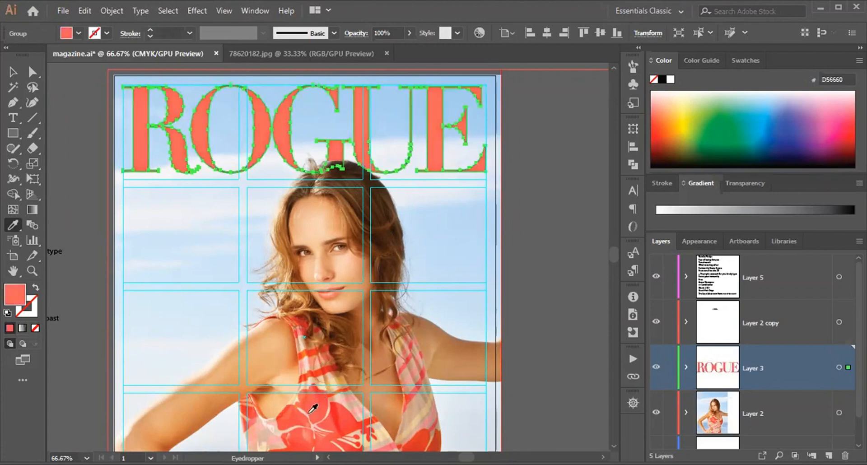
left_click(298, 407)
left_click(293, 415)
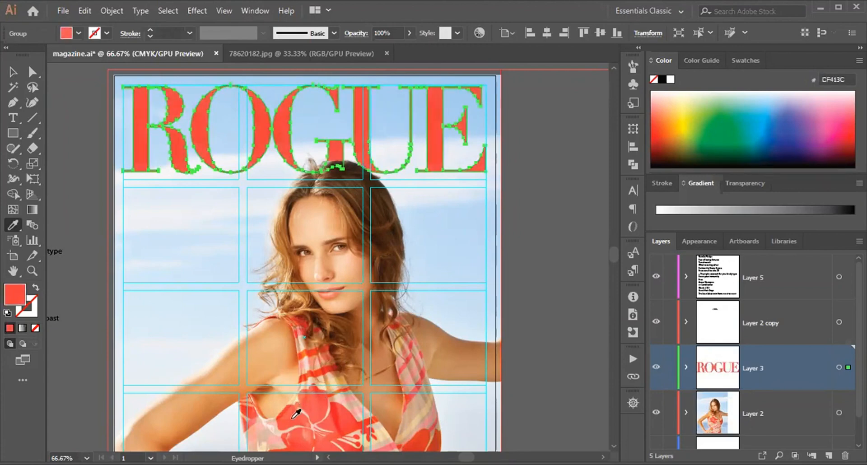
left_click(291, 415)
left_click(297, 430)
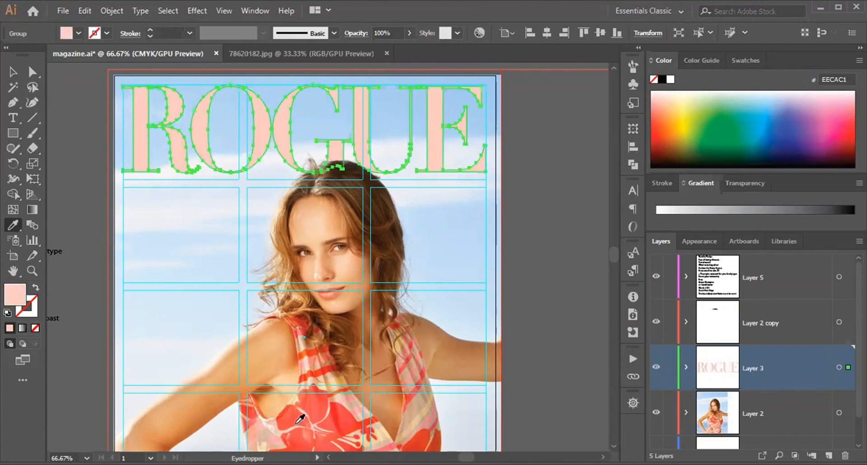
left_click(299, 415)
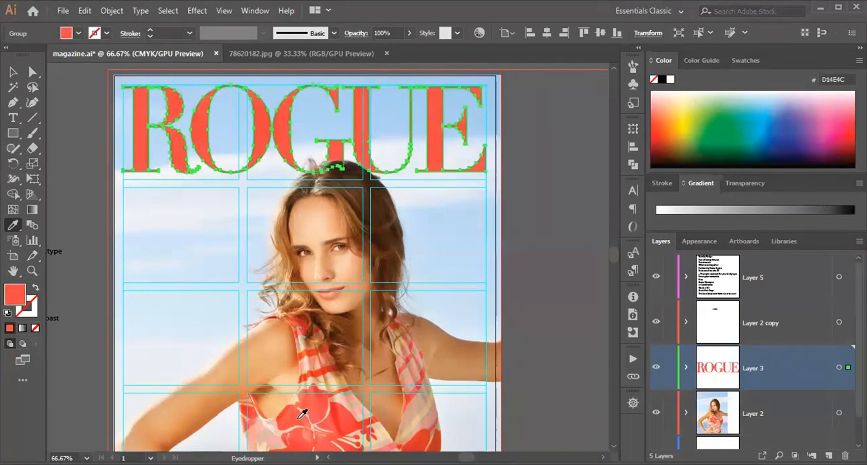
left_click(308, 427)
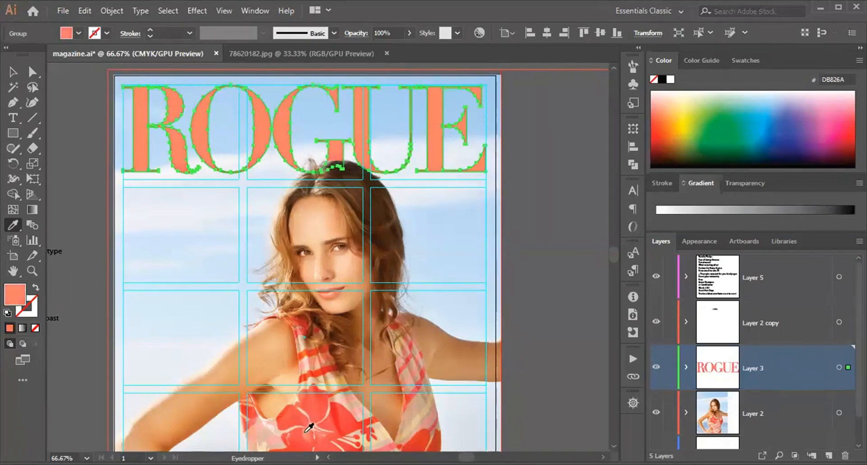
left_click(13, 72)
key("ctrl+shift+a")
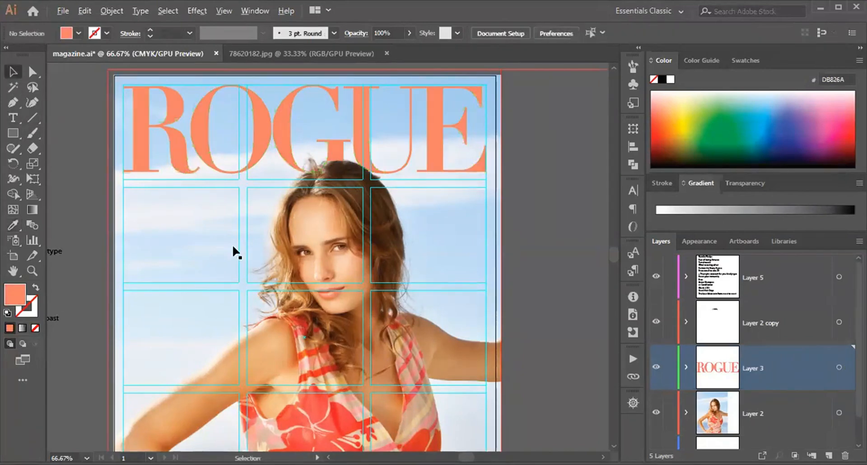
Lock every layer except Layer 3 and select the ROGUE title on the cover.
scroll(233, 247, "down", 1)
left_click_drag(247, 357, 328, 316)
left_click_drag(365, 225, 325, 270)
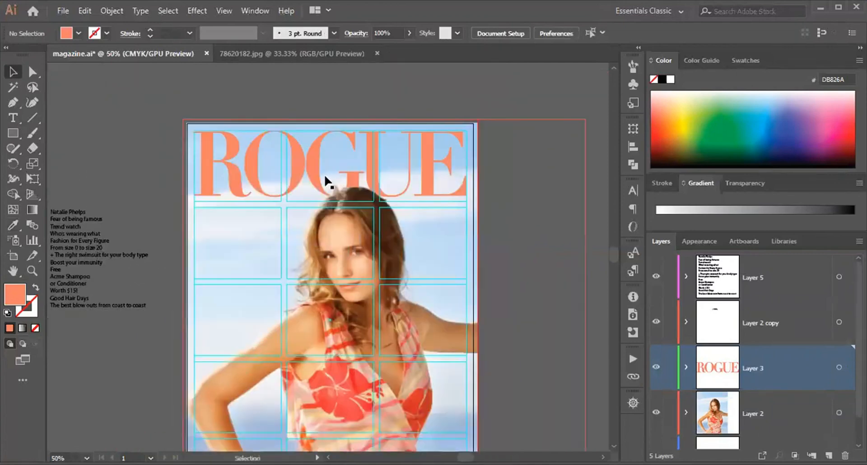
left_click(313, 177)
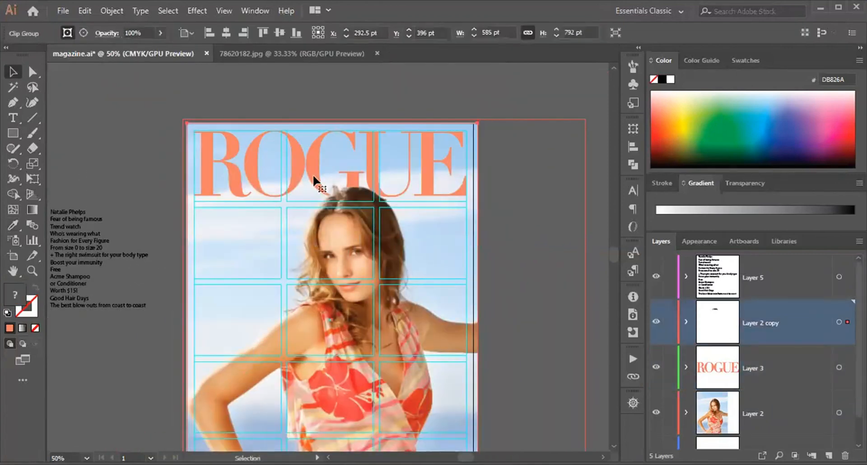
key("a")
left_click(670, 367, "alt")
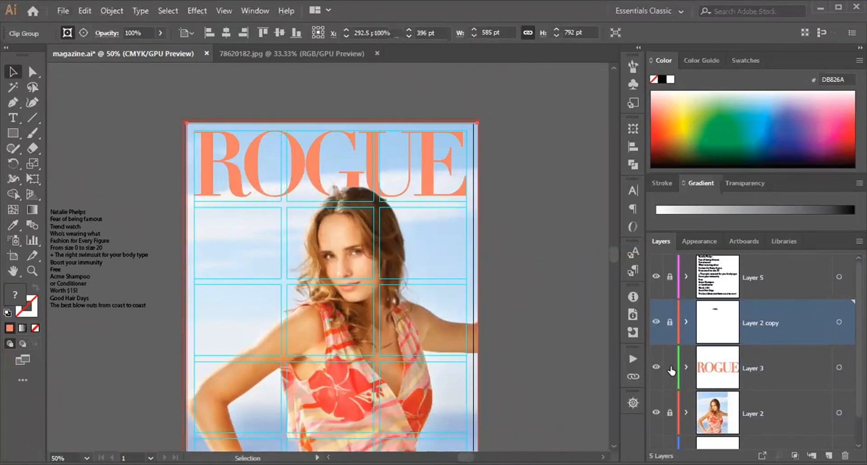
left_click(246, 171)
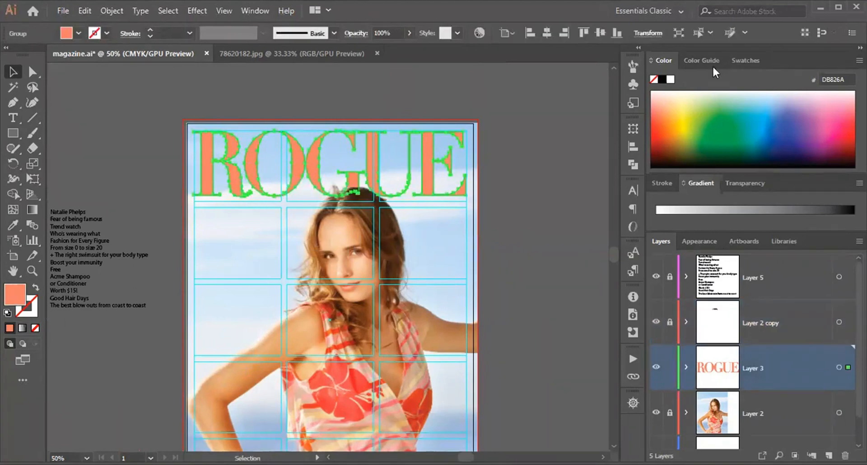
Set the ROGUE title's fill to the lighter coral EF947F and deselect it.
double_click(18, 298)
mouse_move(461, 182)
left_mouse_down()
mouse_move(443, 181)
mouse_move(445, 171)
left_mouse_up()
key("Return")
left_click(129, 97)
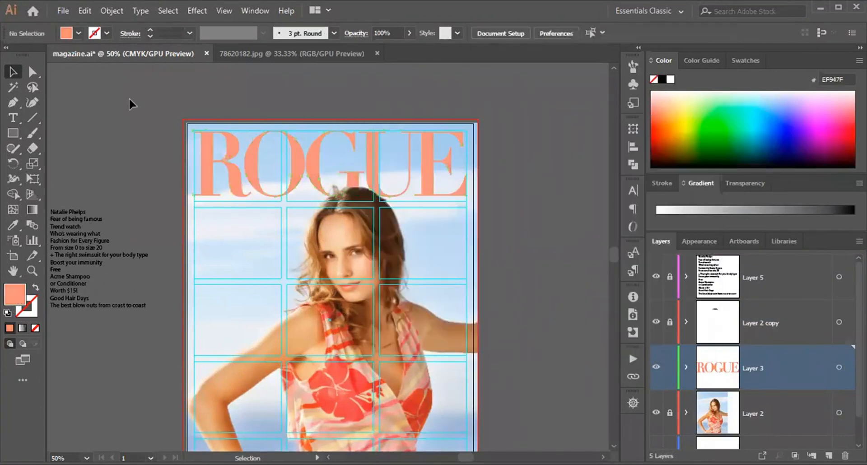
Unlock all layers and make Layer 5, which holds the cover text, the active layer.
left_click_drag(148, 193, 212, 181)
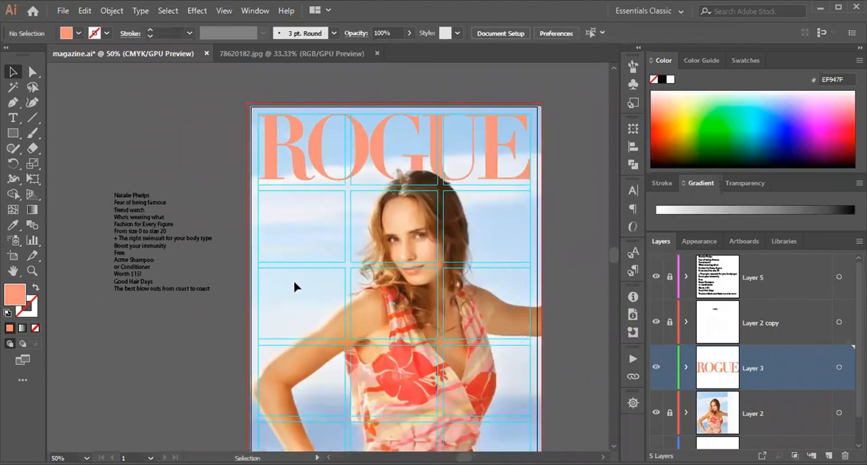
scroll(298, 265, "up", 1)
left_click_drag(147, 169, 259, 208)
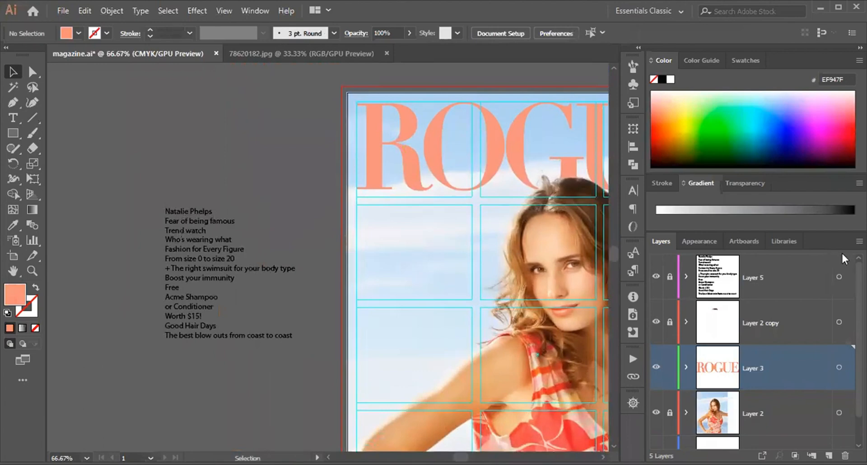
left_click(670, 366, "alt")
left_click(668, 277)
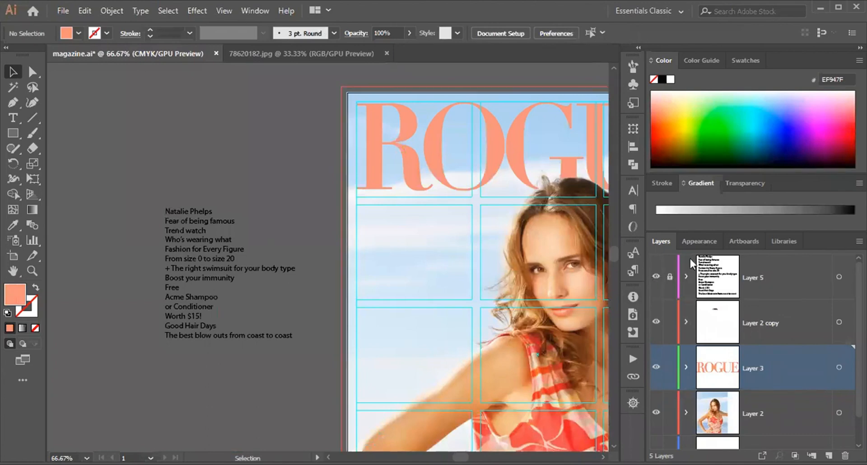
left_click(807, 267)
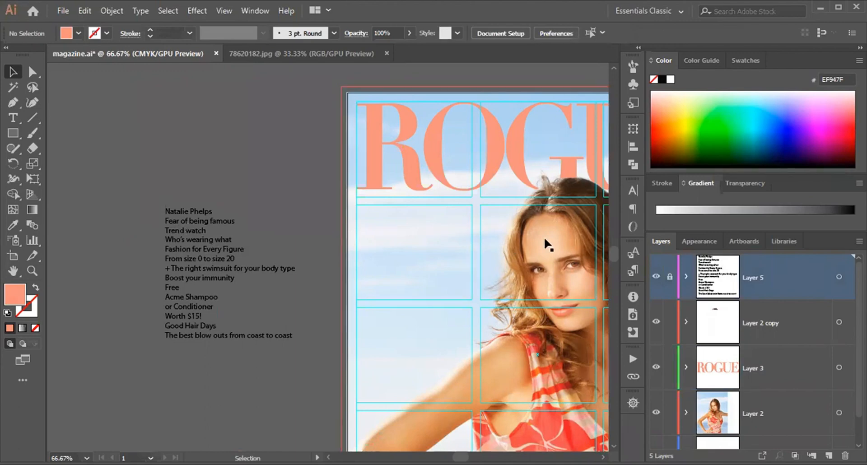
left_click(672, 280)
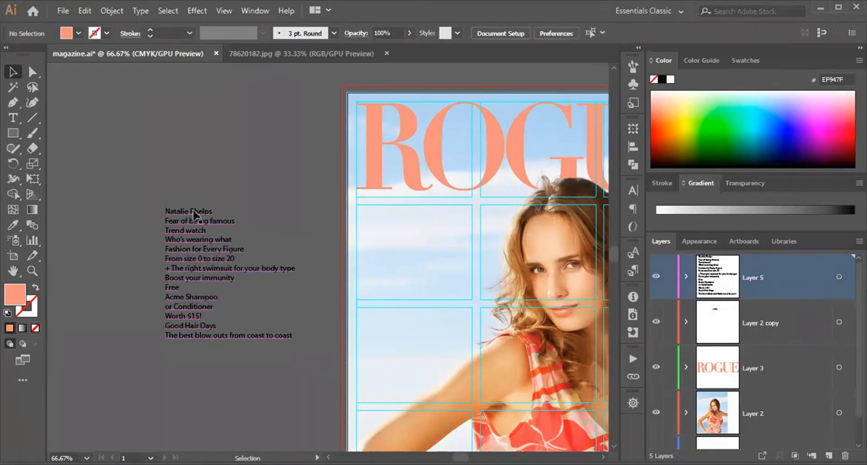
Delete every line of the cover text from "Trend watch" to the end, keeping the celebrity's name and "Fear of being famous".
double_click(194, 208)
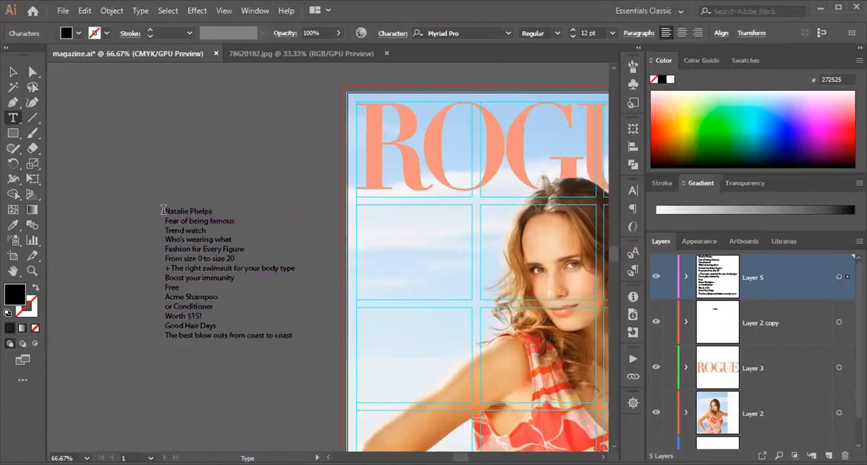
left_click_drag(163, 210, 273, 220)
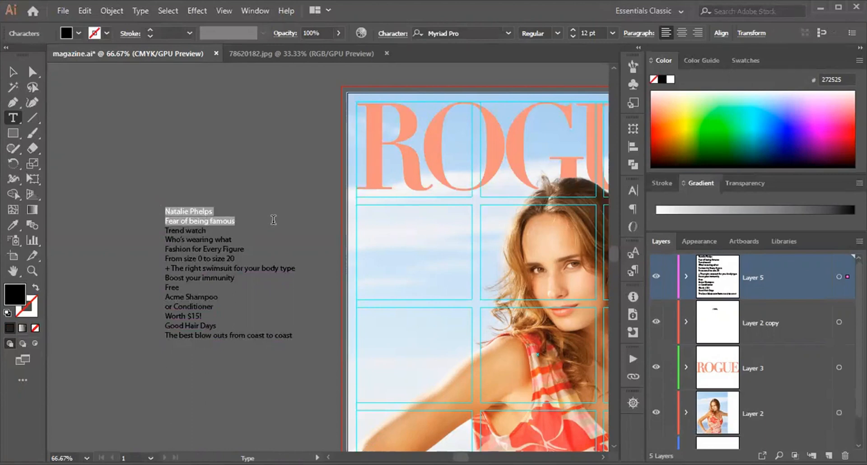
left_click(176, 225)
left_click_drag(164, 228, 355, 358)
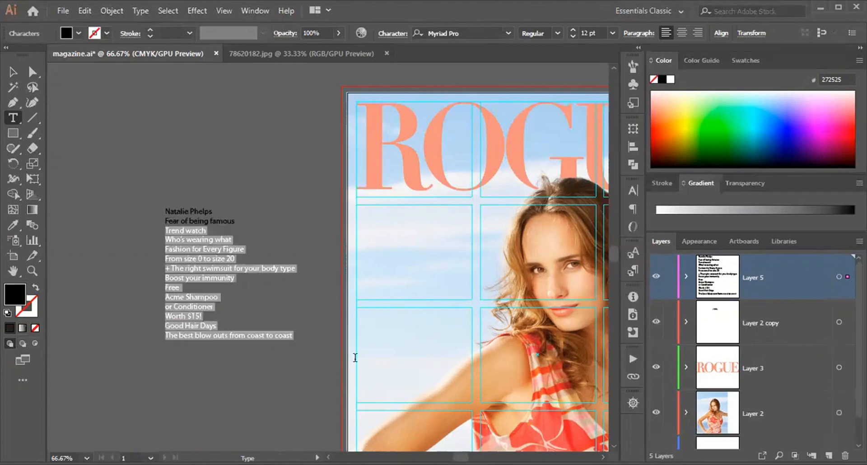
key("BackSpace")
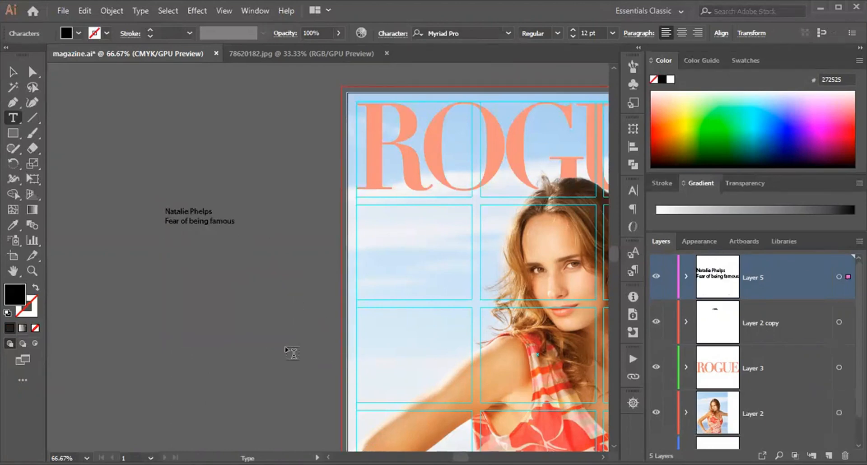
key("Escape")
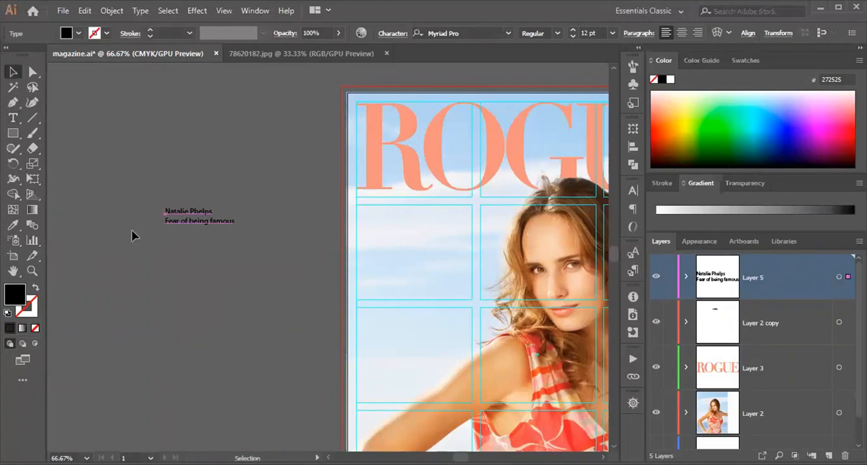
Move the two-line text onto the cover, into the first-column grid cell below the title's R.
left_click_drag(205, 230, 388, 230)
key("ctrl+equal")
key("ctrl+equal")
key("ctrl+equal")
scroll(403, 270, "down", 1)
left_click_drag(480, 255, 348, 296)
left_click_drag(265, 243, 232, 223)
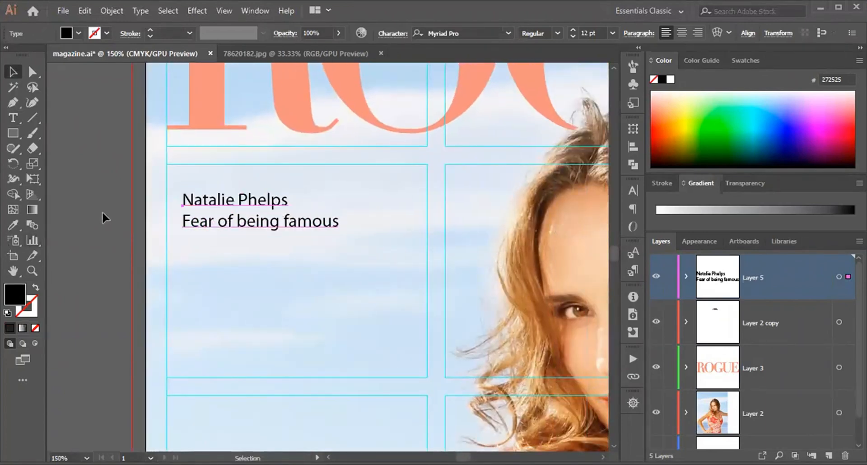
Enlarge the two-line cover text to 32 pt.
key("ctrl")
key("ctrl+shift+period")
key("ctrl+shift+period")
key("ctrl+shift+period")
key("ctrl+shift+period")
key("ctrl+shift+period")
key("ctrl+shift+period")
key("ctrl+shift+period")
key("ctrl+shift+period")
key("ctrl+shift+period")
key("ctrl+shift+period")
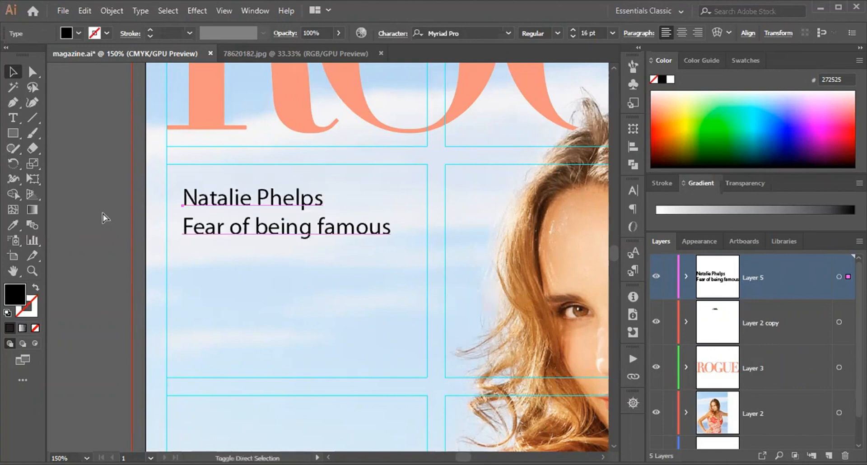
Align the enlarged text with the cover's left margin guide, nudge it slightly right, and lower it a little in its cell.
left_click_drag(302, 191, 286, 204)
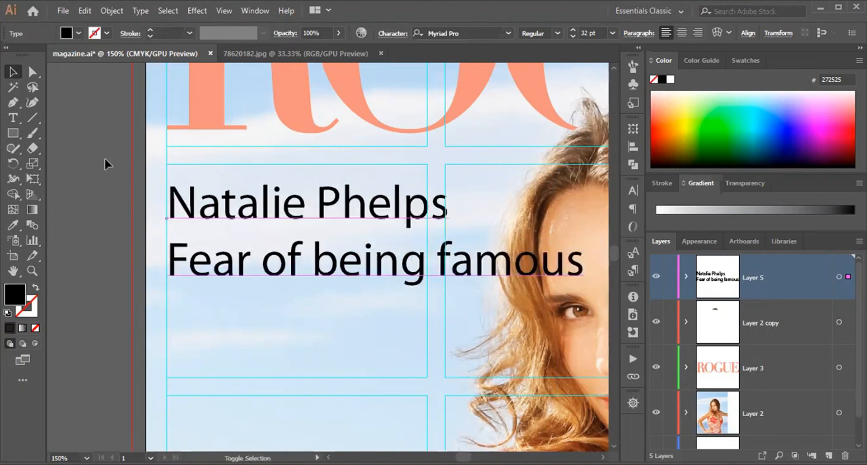
key("Right")
key("Right")
key("Right")
key("Right")
key("Right")
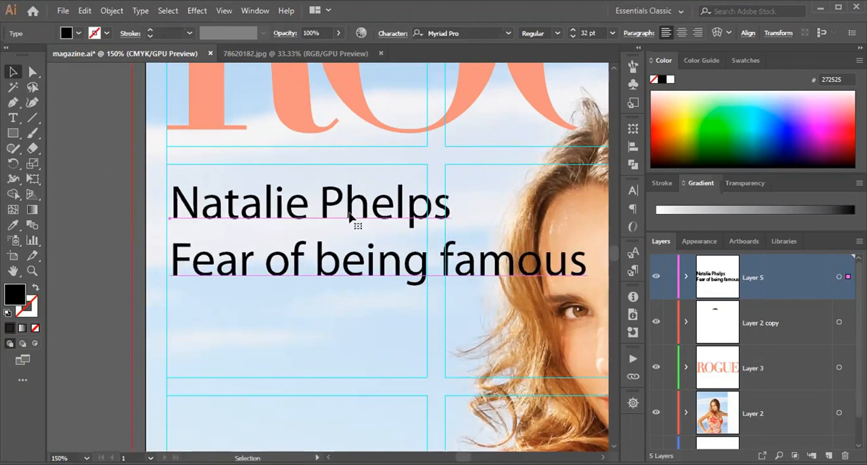
left_click_drag(353, 210, 349, 215)
Set the celebrity's name line in the cover text to Bold.
key("t")
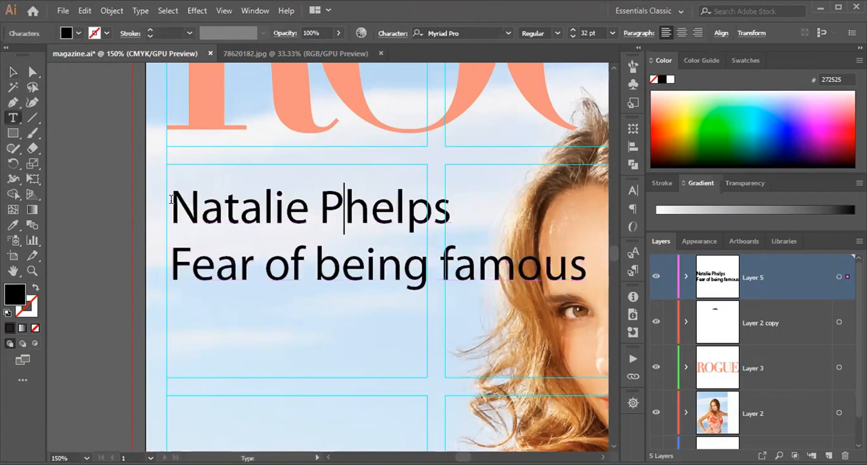
left_click_drag(172, 201, 493, 205)
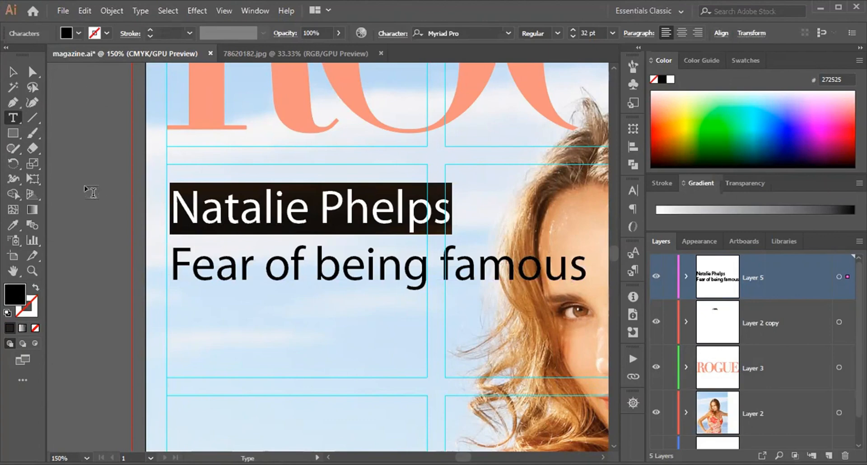
left_click(558, 35)
left_click(540, 159)
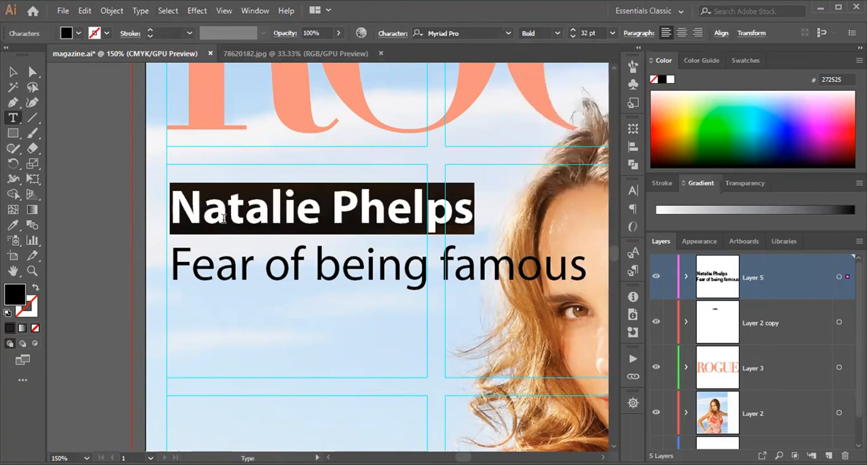
Enlarge the bold celebrity name line to 66 pt.
key("ctrl+shift+period")
key("ctrl+shift+period")
key("ctrl+shift+period")
key("ctrl+shift+period")
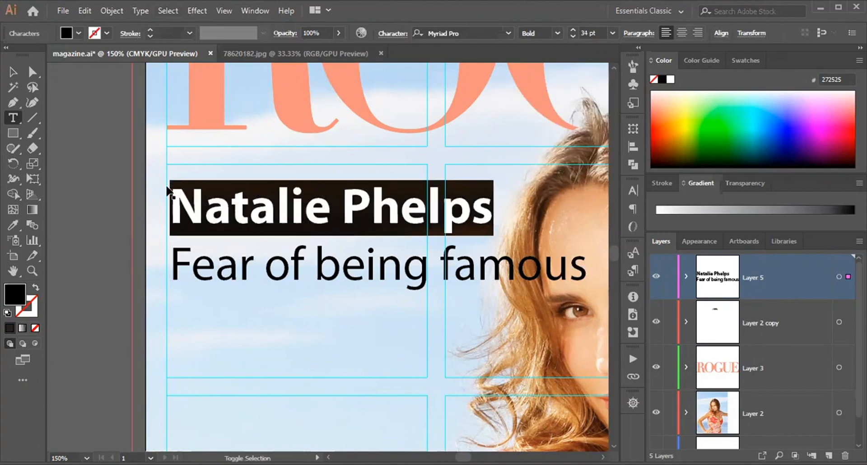
key("ctrl+shift+period")
key("ctrl+shift+period")
key("ctrl+shift+period")
key("ctrl+shift+period")
key("ctrl+shift+period")
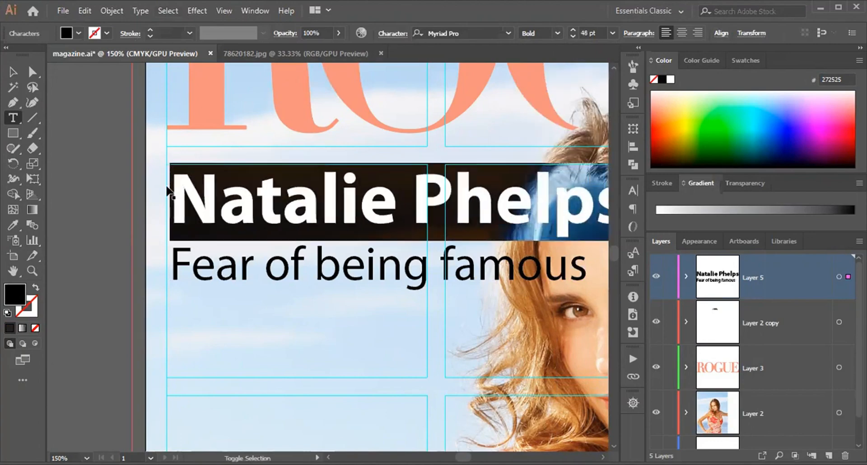
key("ctrl+shift+period")
key("ctrl+shift+period")
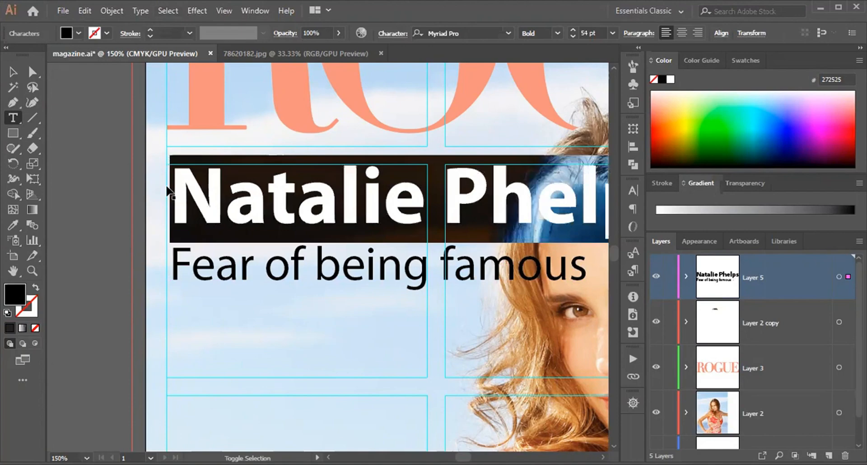
key("ctrl+shift+period")
key("ctrl+shift+period")
key("ctrl+shift+period")
key("ctrl+shift+comma")
key("ctrl+shift+comma")
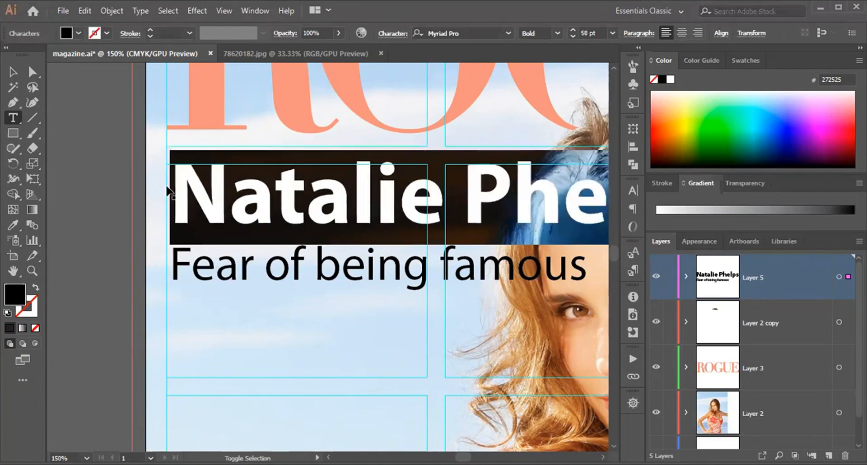
key("ctrl+shift+period")
key("ctrl+shift+period")
key("ctrl+shift+period")
key("ctrl+shift+period")
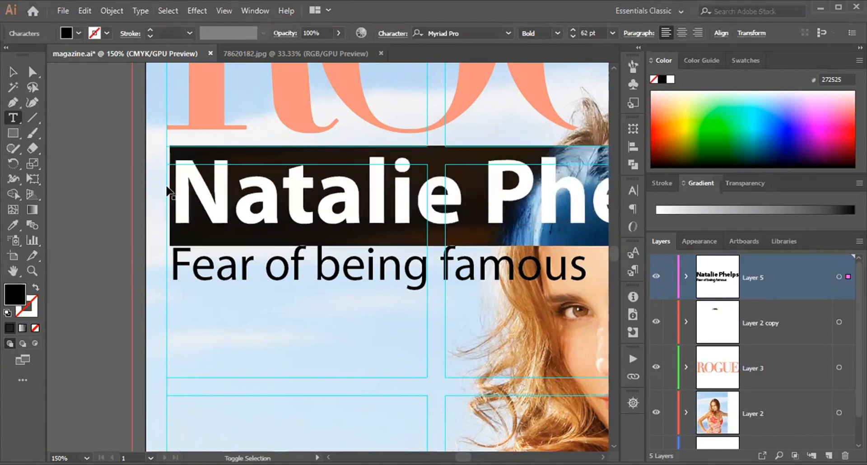
key("ctrl+shift+comma")
key("ctrl+shift+period")
key("ctrl+shift+period")
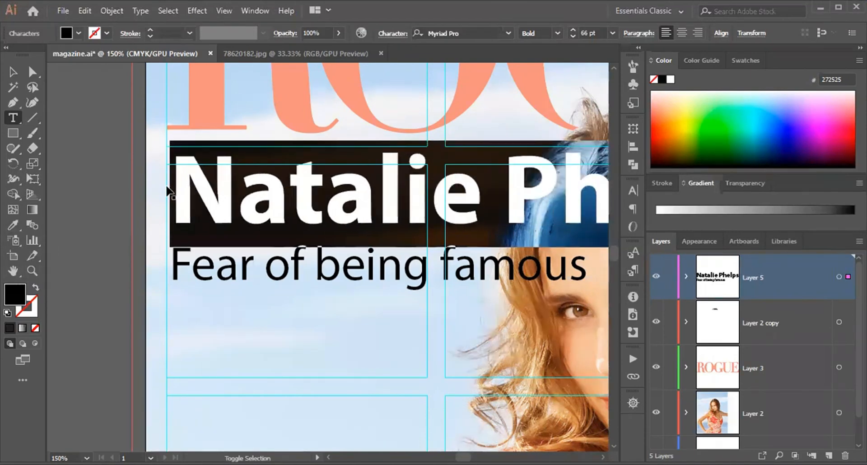
key("ctrl+shift+period")
key("ctrl+shift+period")
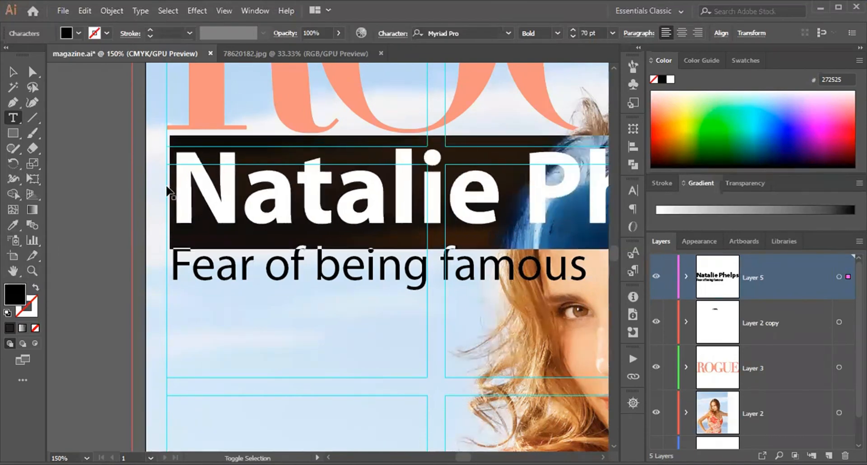
key("ctrl+shift+comma")
key("ctrl+shift+comma")
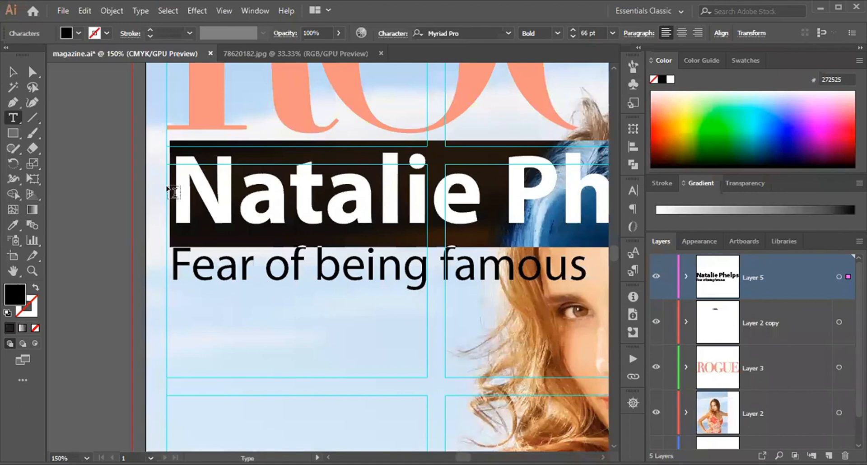
Break the celebrity's name onto two lines, with the surname starting the second line.
left_click(500, 216)
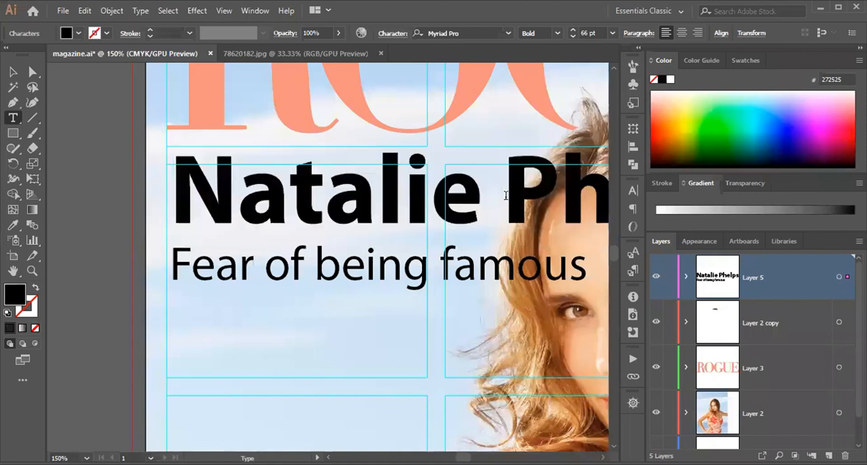
key("BackSpace")
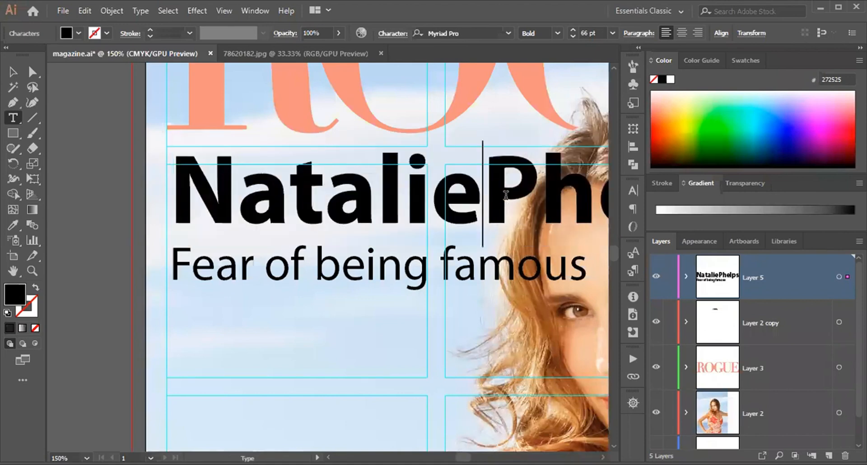
key("Return")
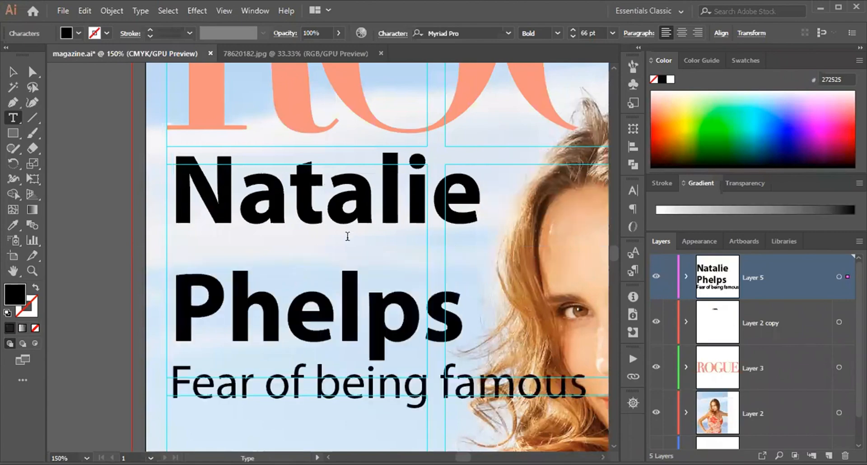
Tighten the leading of the two-line celebrity name so the lines sit closer together and "Fear of being famous" moves up.
left_click_drag(174, 209, 497, 333)
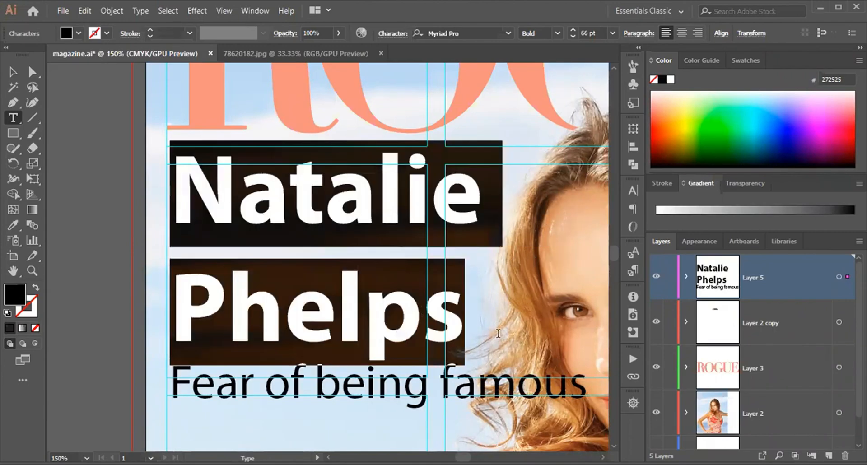
key("alt+Up")
key("alt+Up")
key("alt+Up")
key("alt+Up")
key("alt+Up")
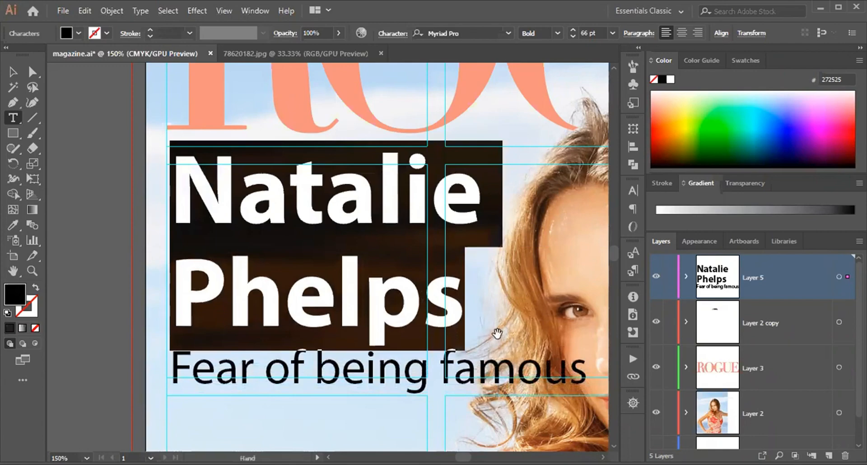
key("alt+Down")
key("alt+Down")
key("alt+Up")
key("alt+Up")
left_click(343, 366)
key("alt+Up")
key("alt+Up")
key("alt+Up")
key("alt+Up")
key("alt+Up")
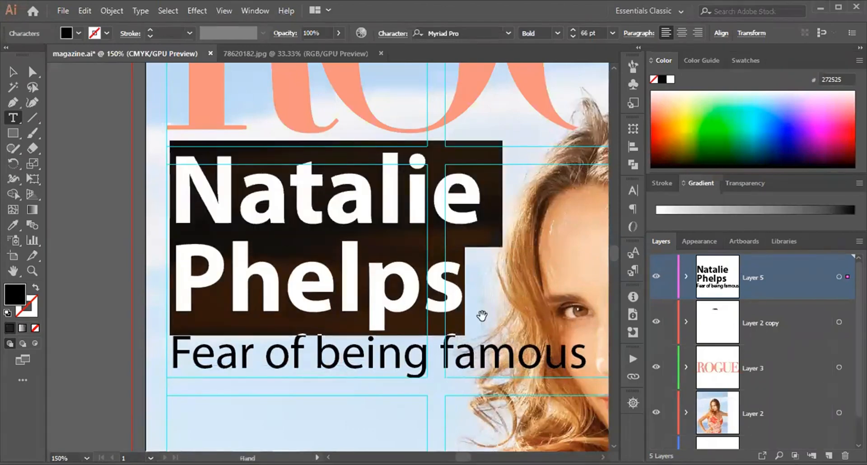
key("Escape")
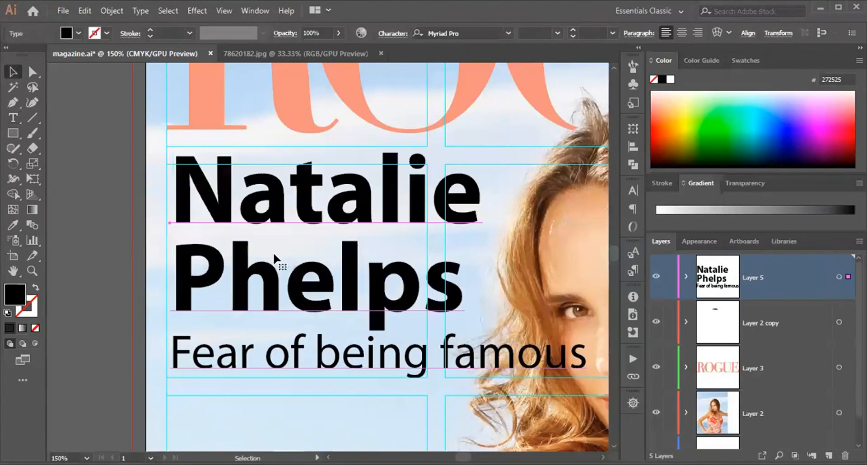
Select both lines of the celebrity's name, try to sample the title's coral with the Eyedropper, and undo it.
scroll(272, 252, "up", 2)
key("t")
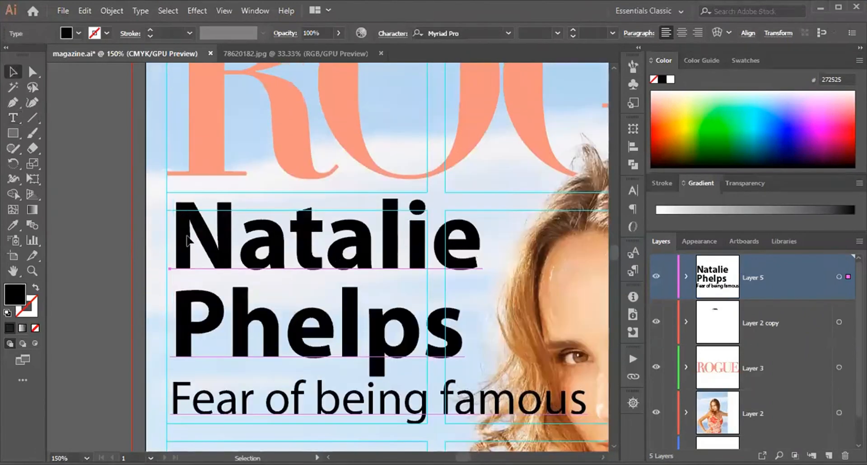
left_click(180, 237)
left_click(482, 345, "shift")
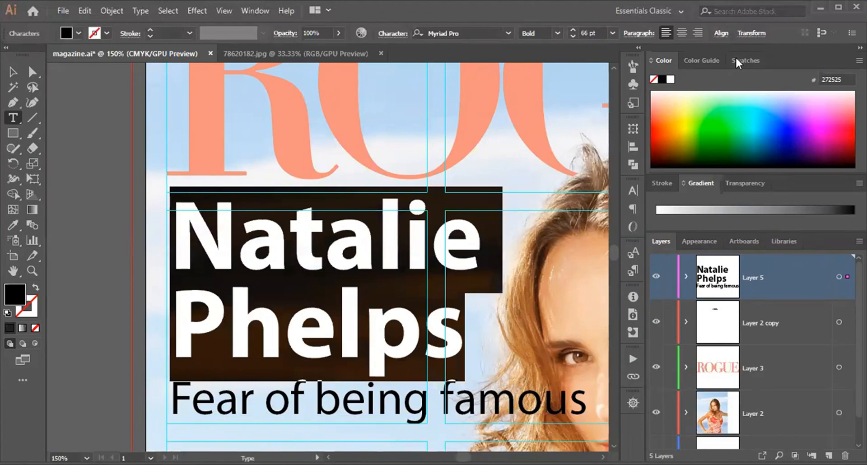
key("i")
left_click(308, 107)
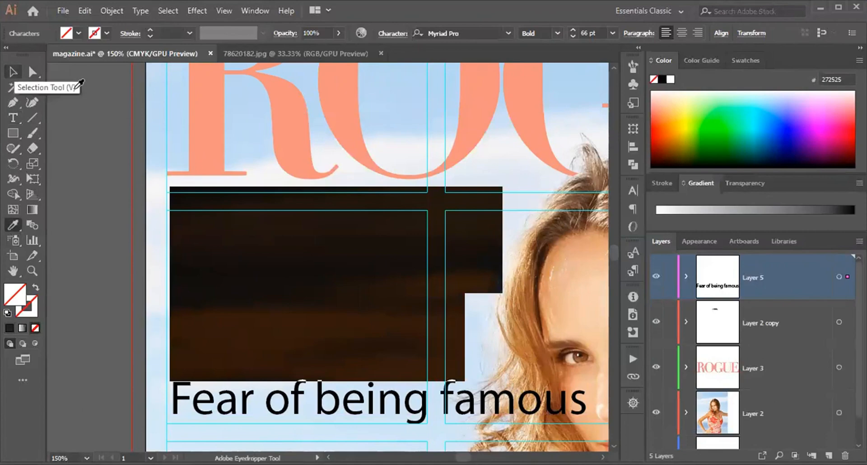
key("ctrl+z")
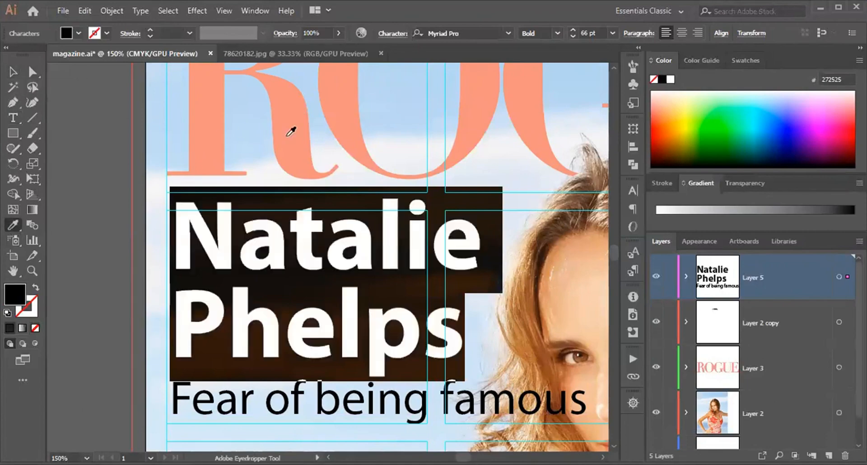
Lock Layer 2 copy and try to colour the celebrity's name by sampling the coral of the title's R.
left_click(296, 107)
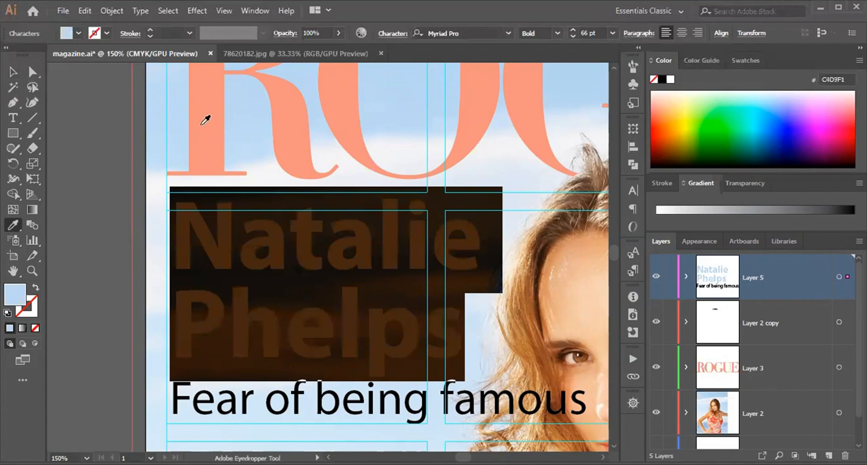
left_click(668, 322)
left_click(291, 114)
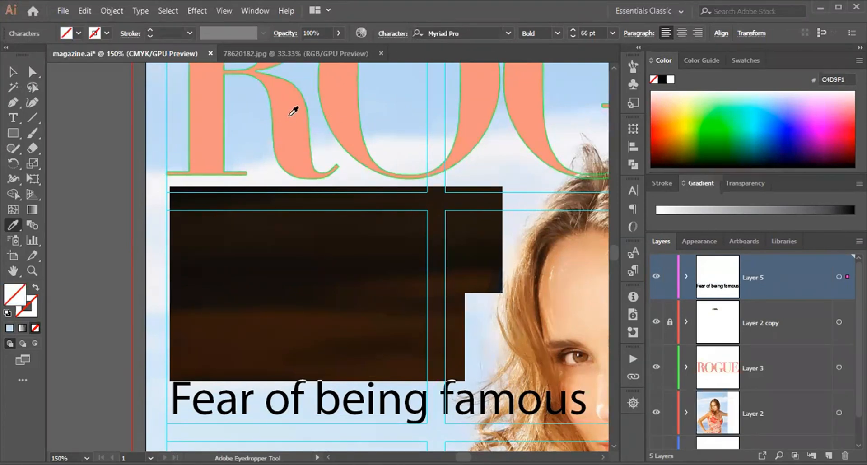
left_click(293, 111)
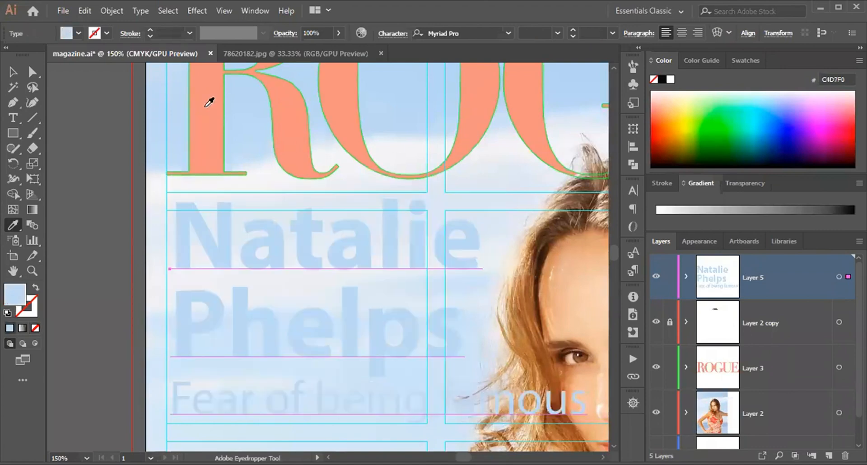
Select the ROGUE title, try sampling its own coral with the Eyedropper, and undo the change.
scroll(209, 99, "up", 5)
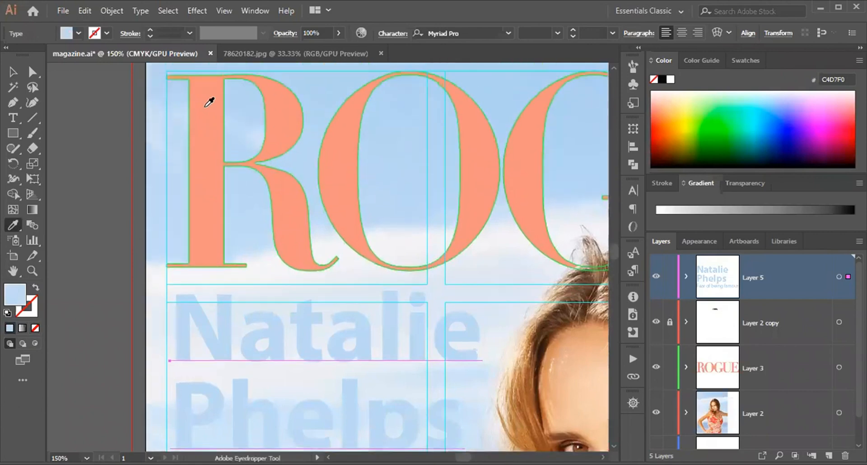
key("v")
left_click(200, 208)
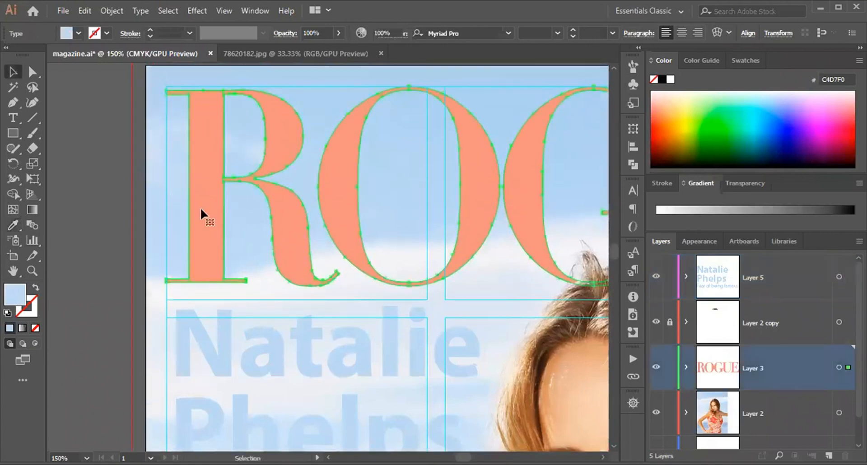
scroll(199, 208, "down", 3)
scroll(200, 208, "up", 2)
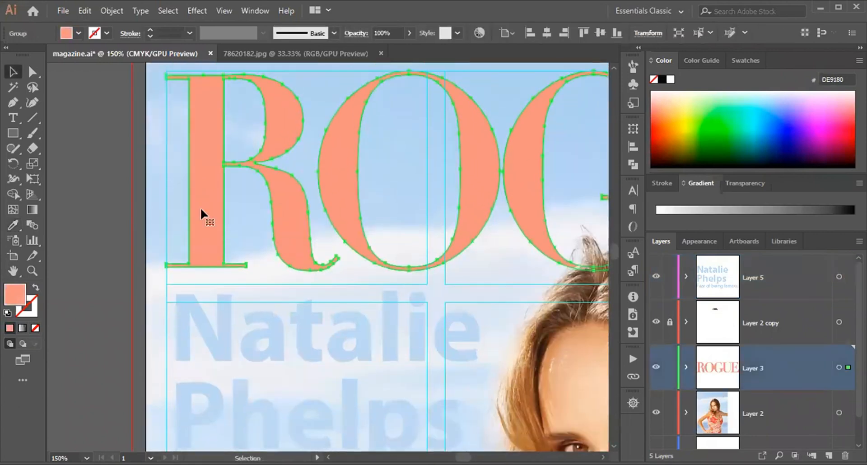
scroll(200, 208, "down", 2)
scroll(744, 332, "down", 2)
scroll(722, 383, "up", 2)
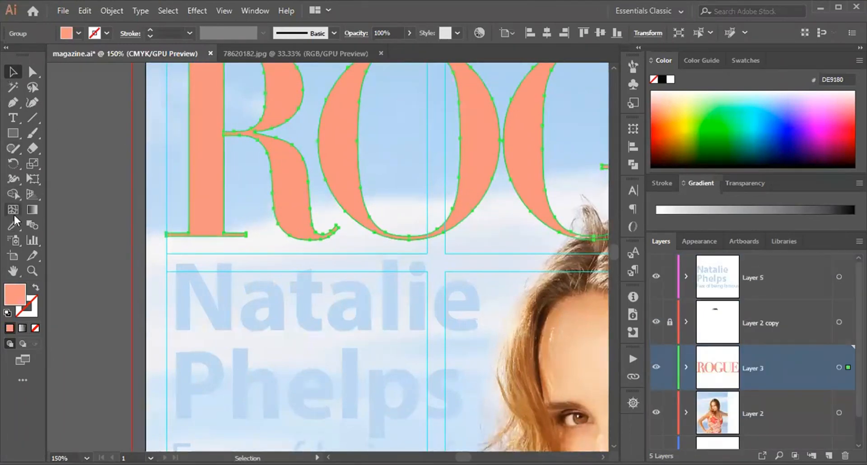
left_click(13, 226)
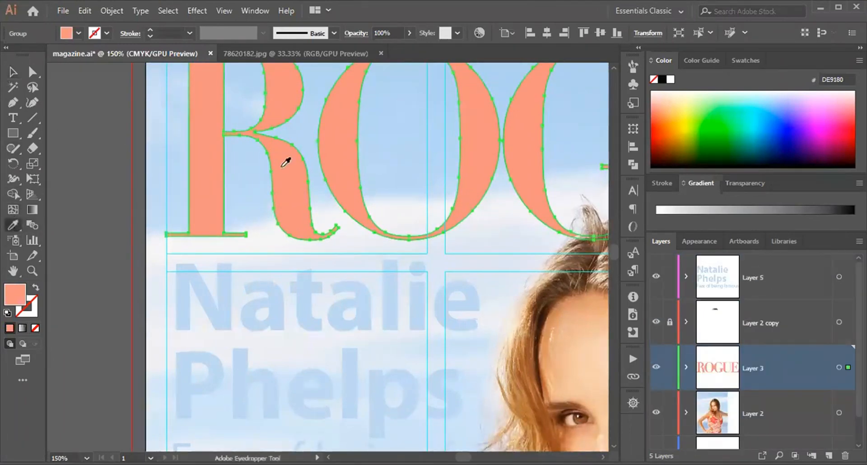
left_click(211, 161)
key("ctrl+z")
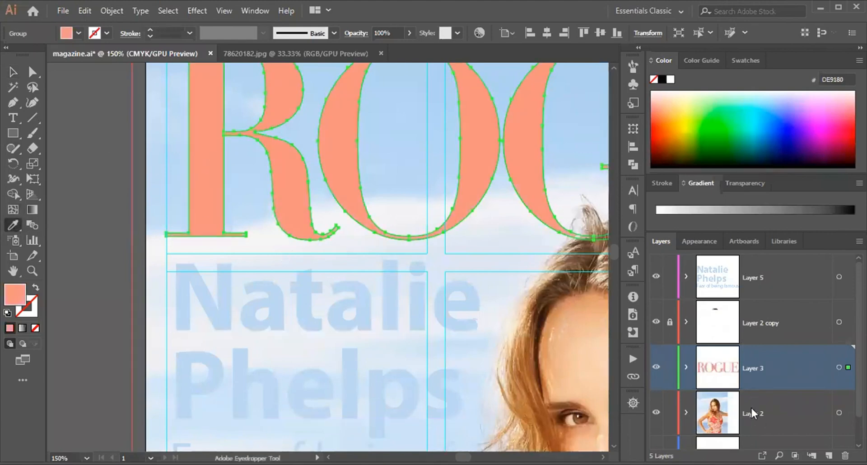
Try again to sample the title's coral with the Eyedropper, undo the title's recolouring, and retry with Layer 5's text targeted.
left_click(767, 279)
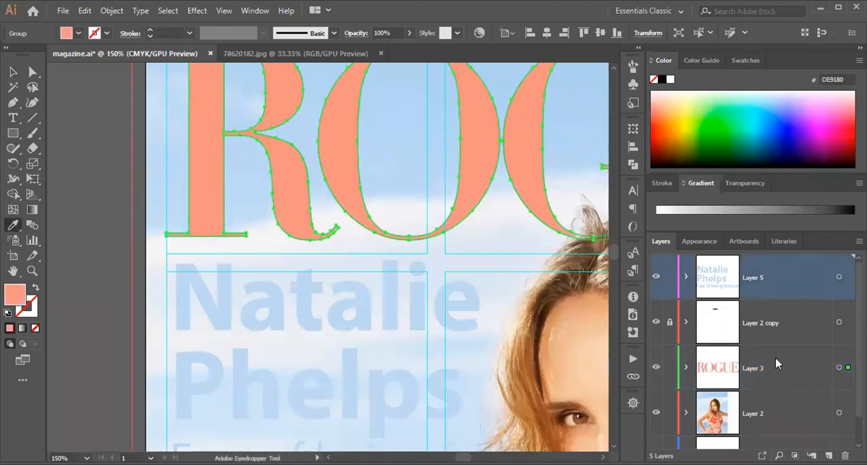
left_click(212, 171)
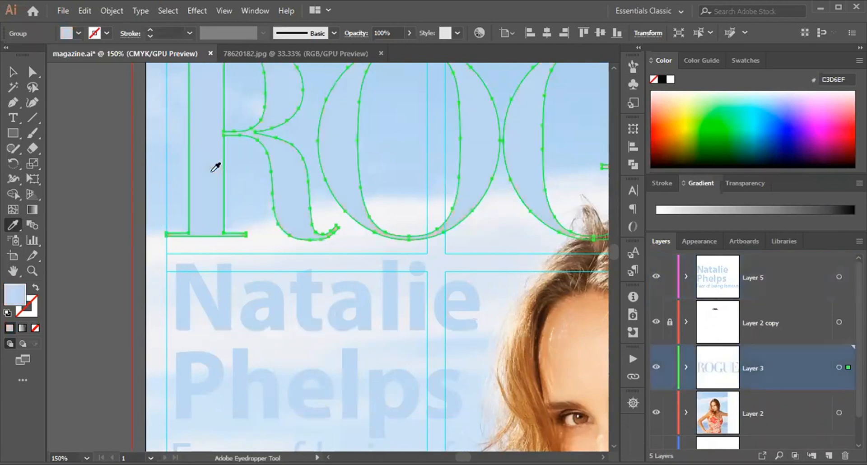
key("ctrl+z")
left_click(840, 281)
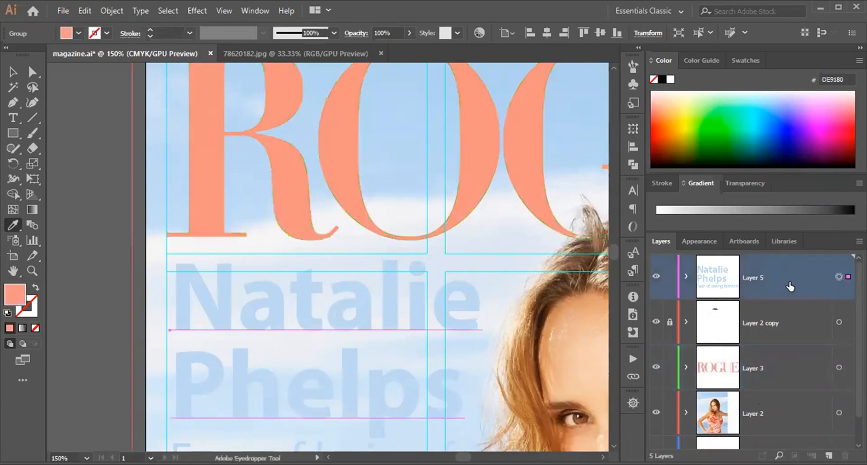
left_click(210, 170)
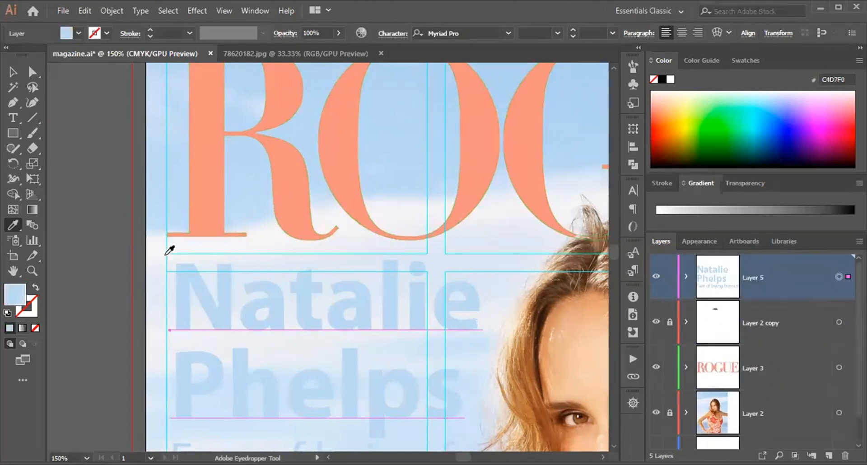
Save the ROGUE title's coral fill as a new global CMYK process swatch.
left_click(12, 85)
left_click(13, 74)
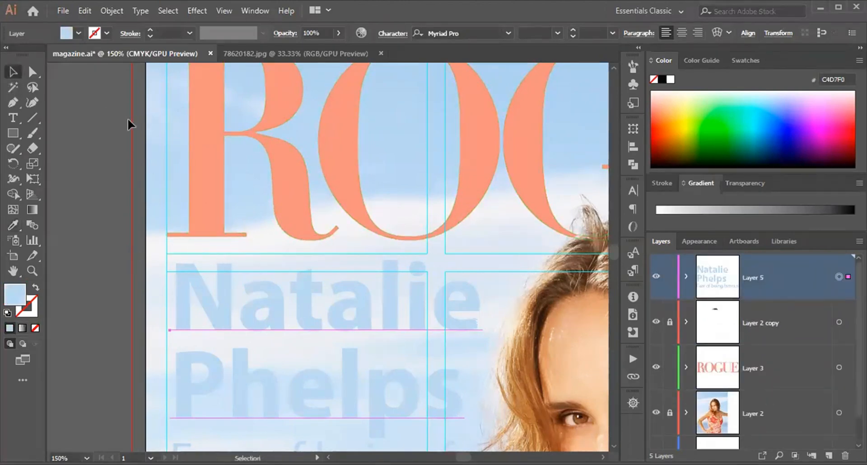
left_click(202, 170)
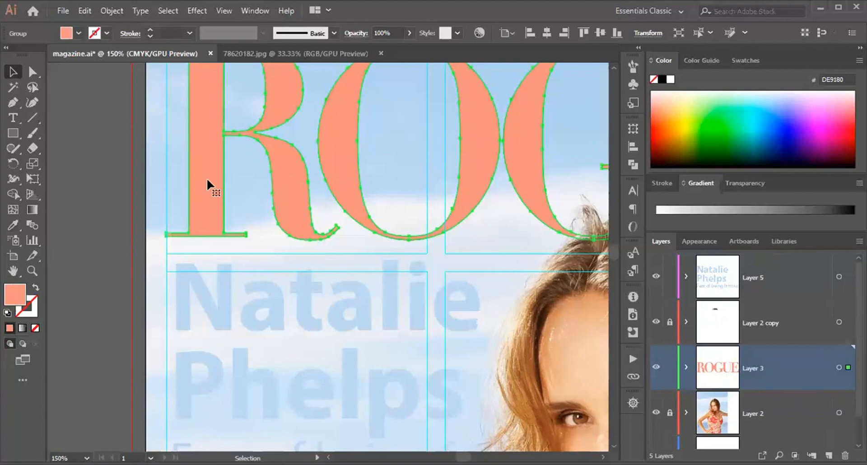
left_click(759, 60)
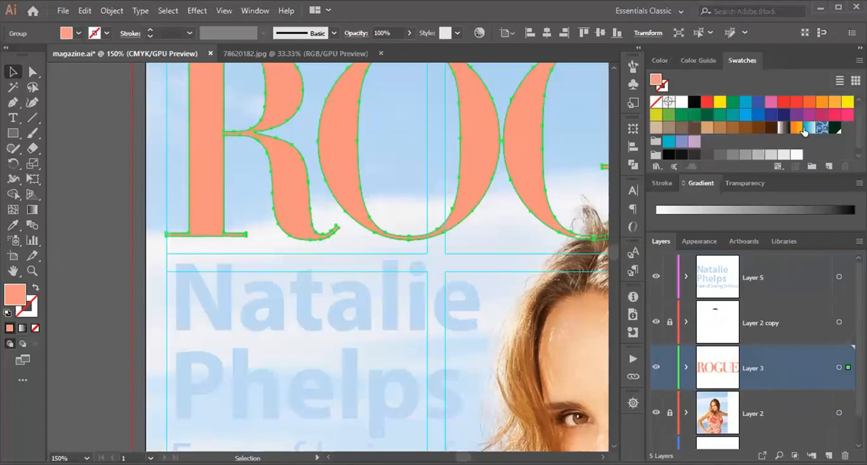
left_click(828, 167)
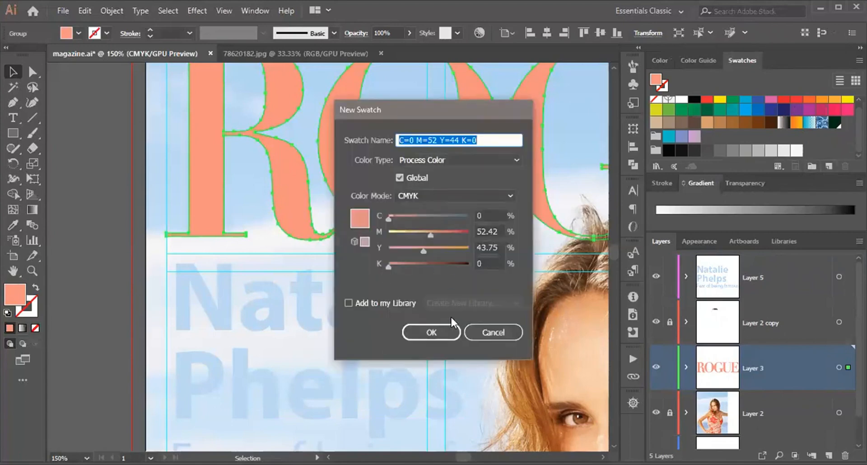
left_click(430, 332)
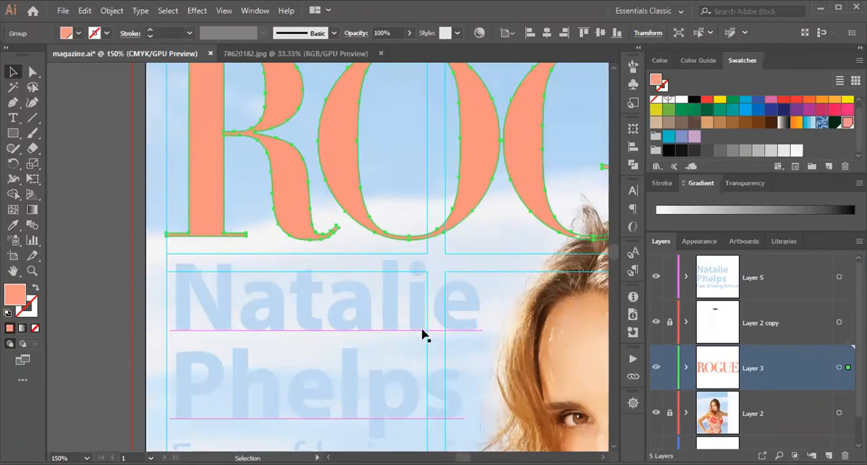
Fill both lines of the celebrity's name with the saved coral swatch.
left_click(272, 302)
double_click(195, 302)
left_click_drag(178, 290, 484, 392)
left_click(847, 125)
left_click(13, 72)
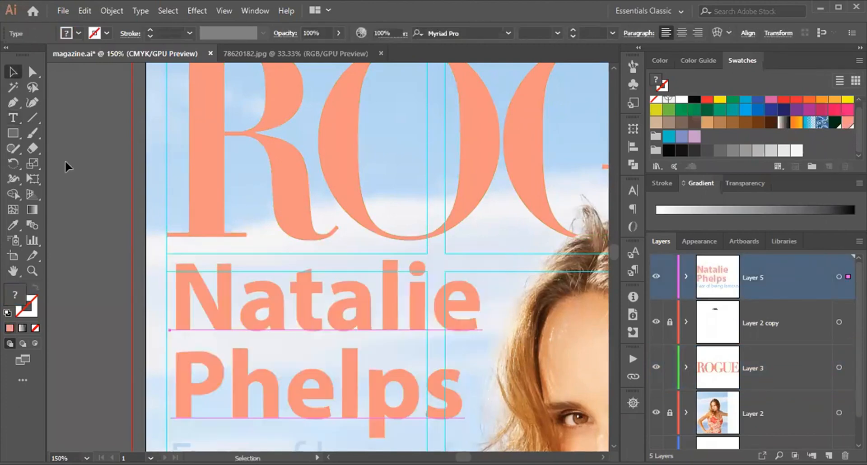
left_click(216, 237)
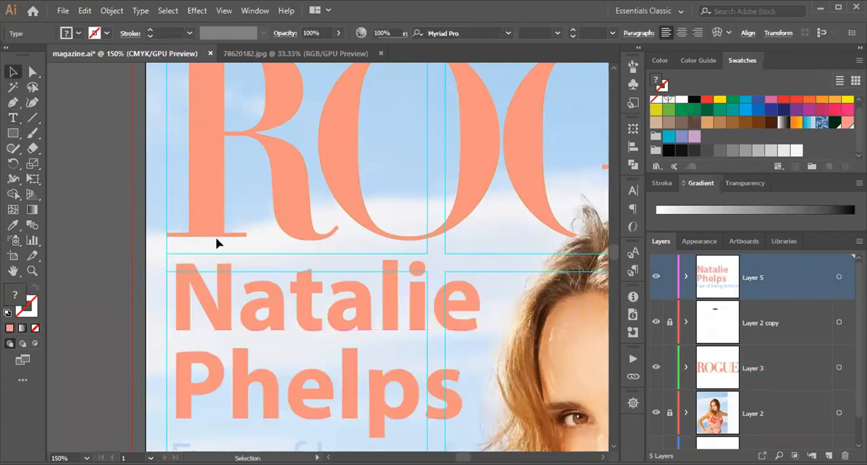
Select the line "Fear of being famous" and undo the coral fill of the celebrity's name.
scroll(215, 236, "down", 3)
scroll(368, 325, "down", 1)
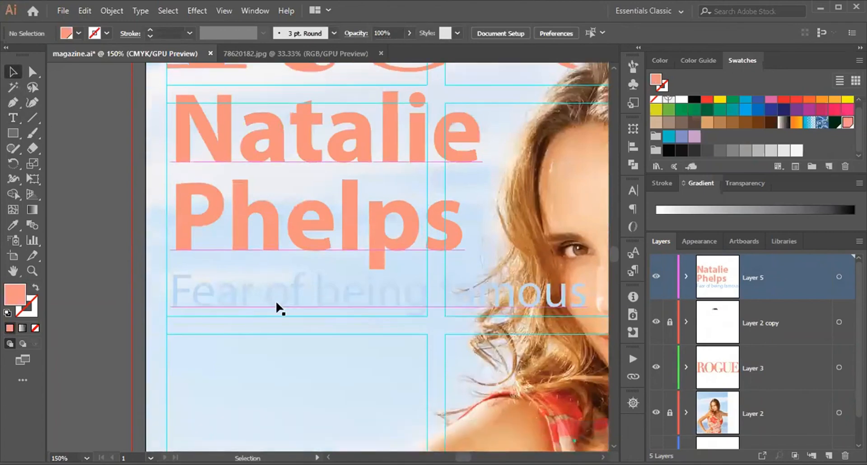
left_click(277, 301)
double_click(213, 294)
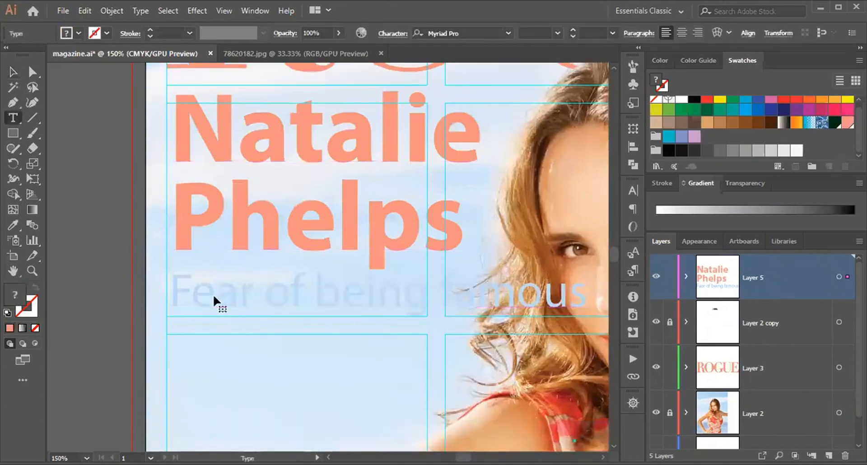
left_click_drag(174, 288, 591, 287)
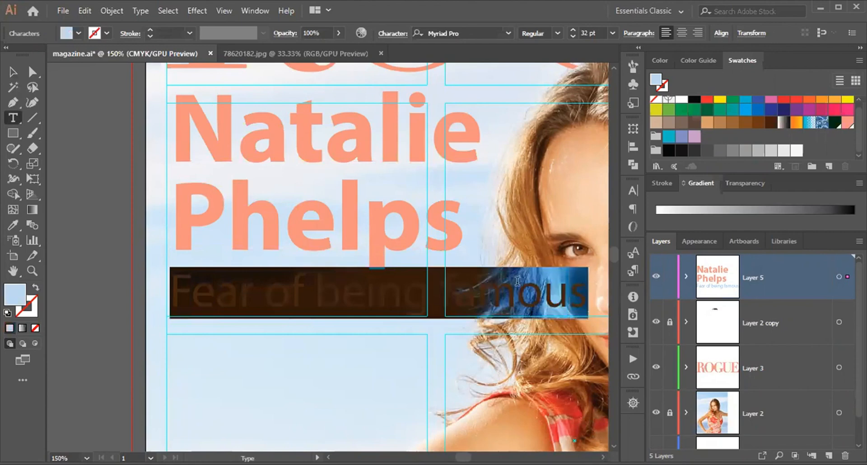
double_click(485, 271)
left_click(333, 296)
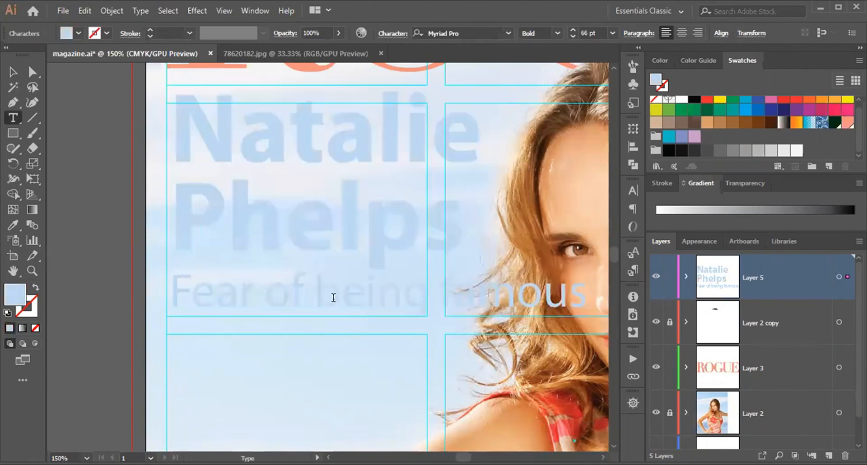
Try to take "Fear of being famous" out of the name's text block into a separate text area, and undo it.
left_click_drag(177, 295, 614, 299)
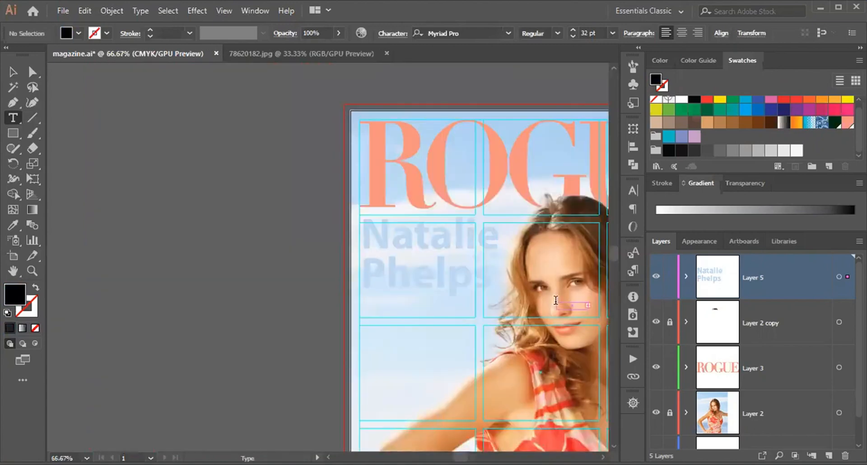
left_click(404, 314, "ctrl")
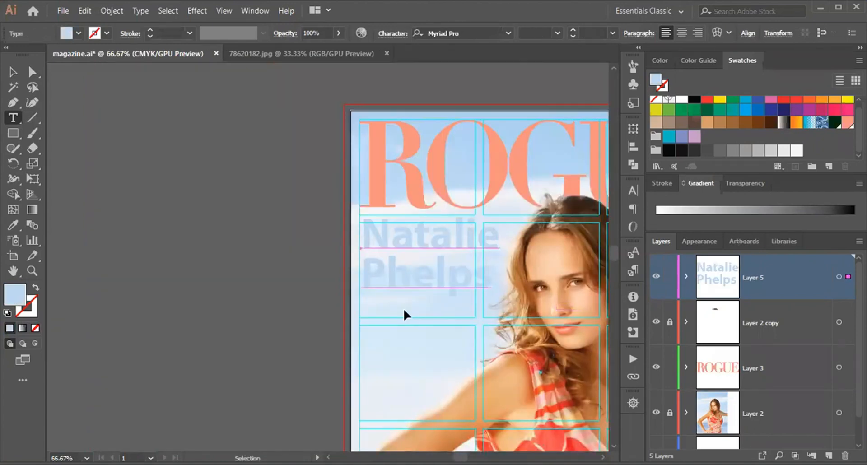
left_click(404, 310, "ctrl")
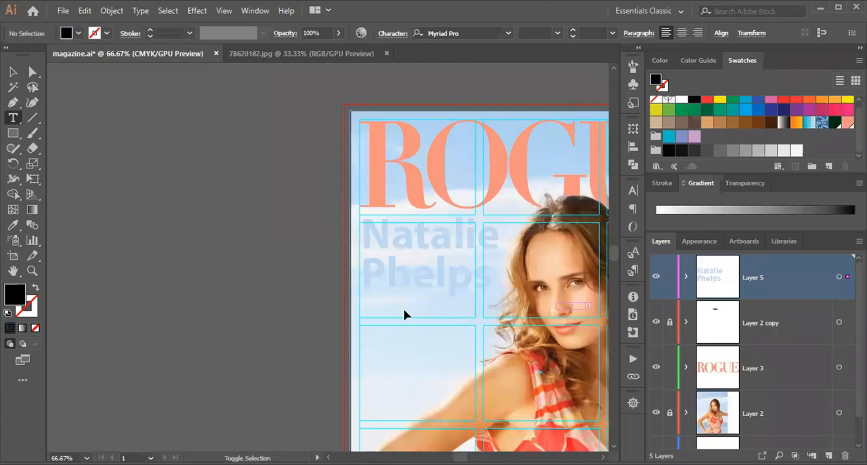
key("v")
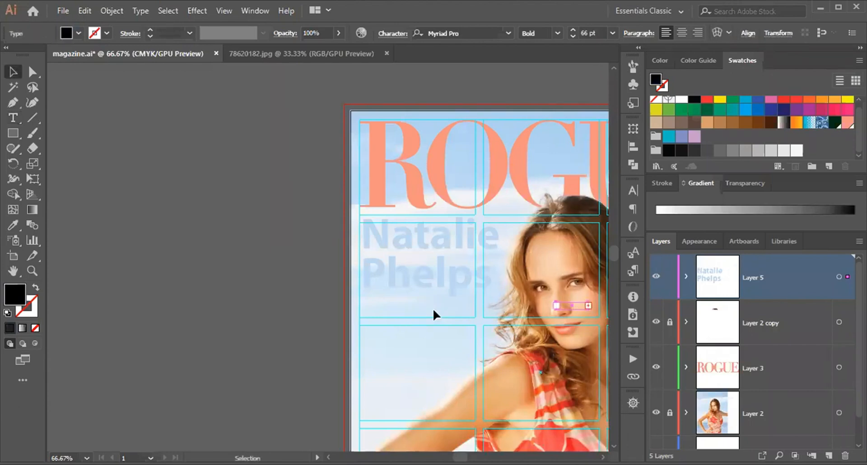
left_click(107, 176)
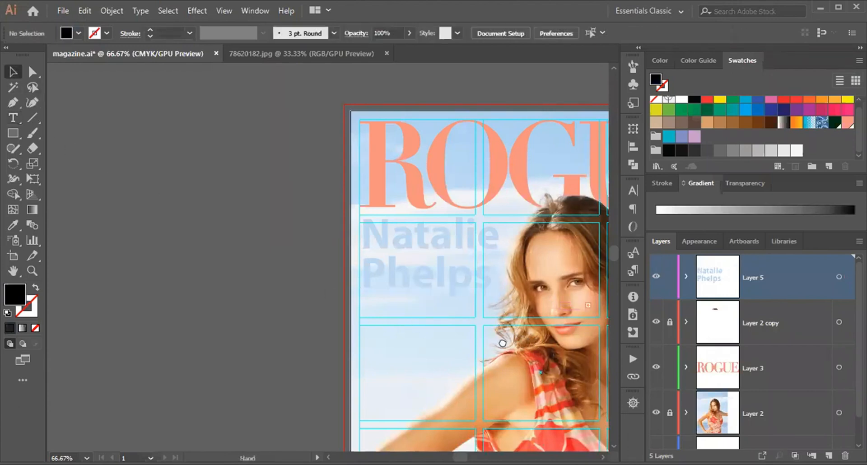
left_click_drag(503, 342, 373, 341)
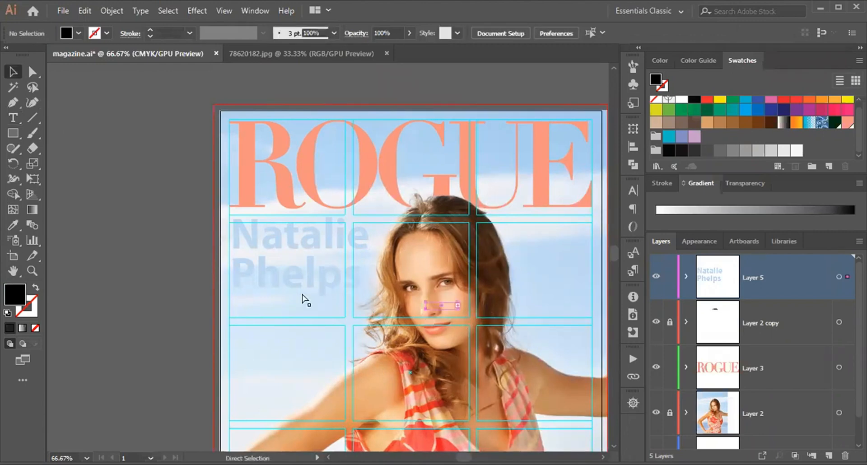
key("ctrl+z")
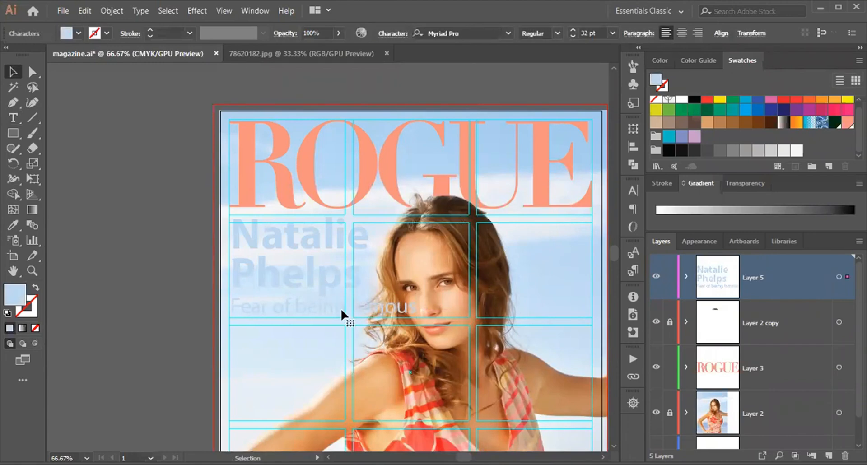
Colour the line "Fear of being famous" with a mid-grey swatch.
left_click(309, 274)
key("ctrl+equal")
key("ctrl+equal")
key("ctrl+equal")
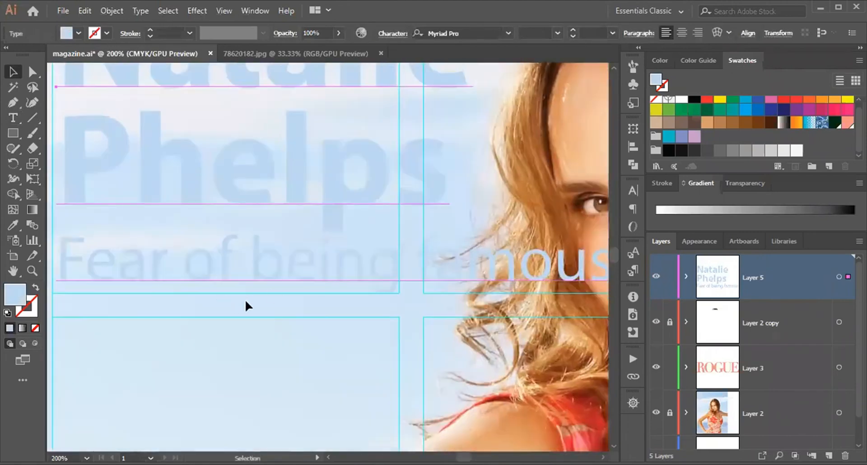
key("ctrl+minus")
key("t")
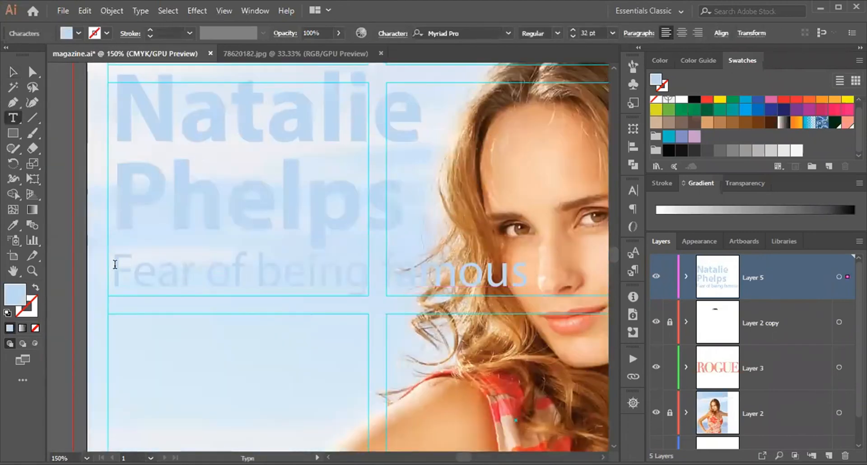
left_click_drag(115, 266, 532, 282)
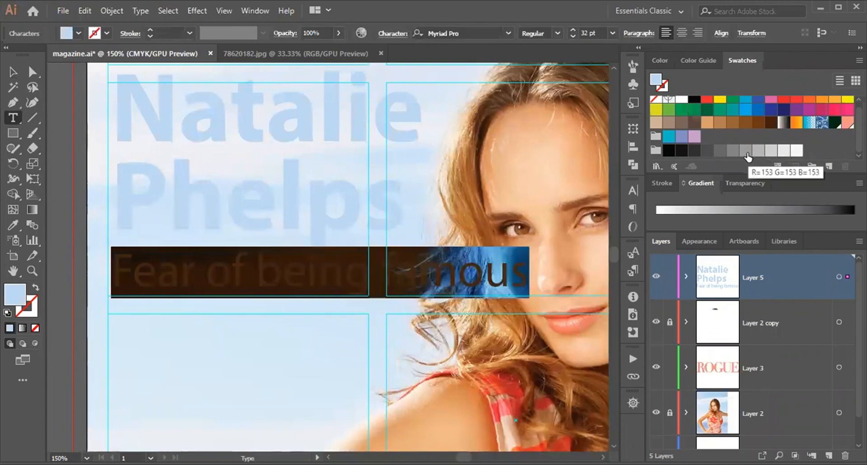
left_click(732, 150)
left_click(147, 267)
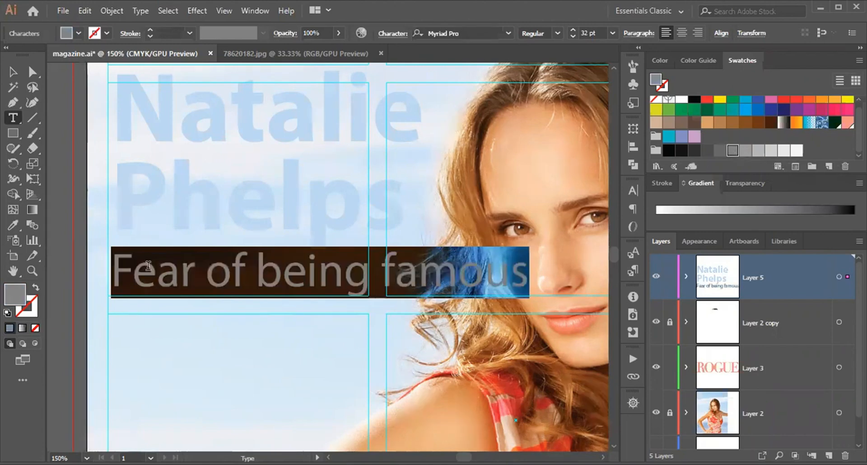
left_click(12, 71)
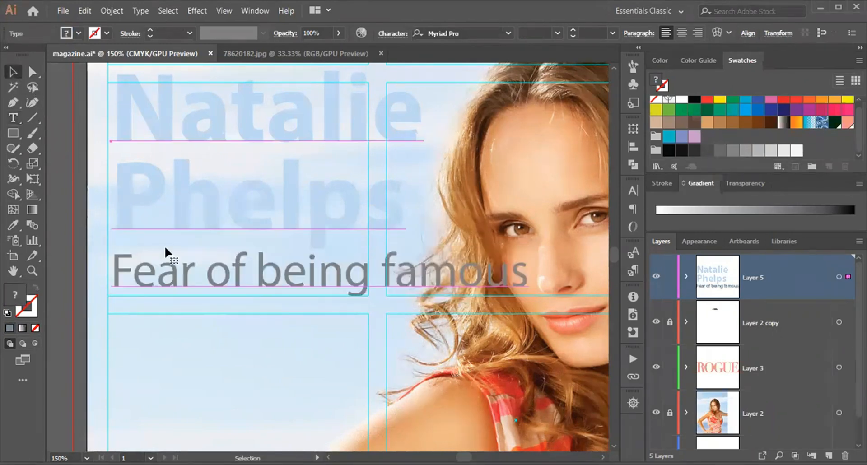
Tighten the leading of "Fear of being famous" so the line sits closer beneath the celebrity's name.
double_click(113, 265)
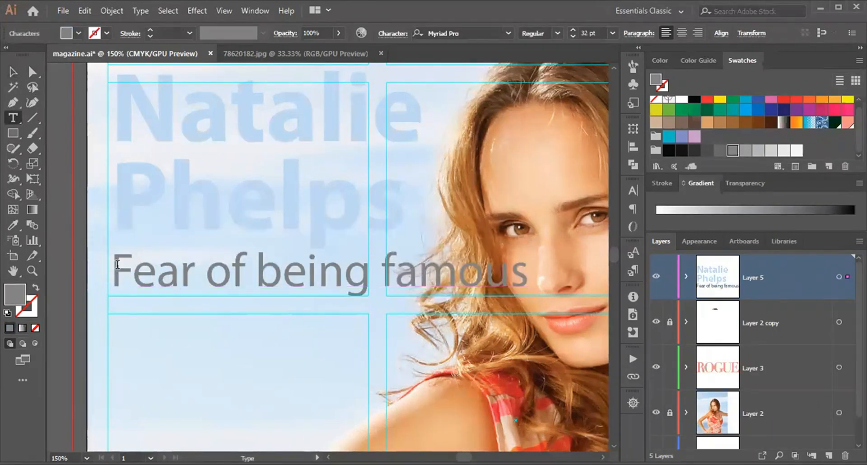
left_click_drag(117, 264, 535, 292)
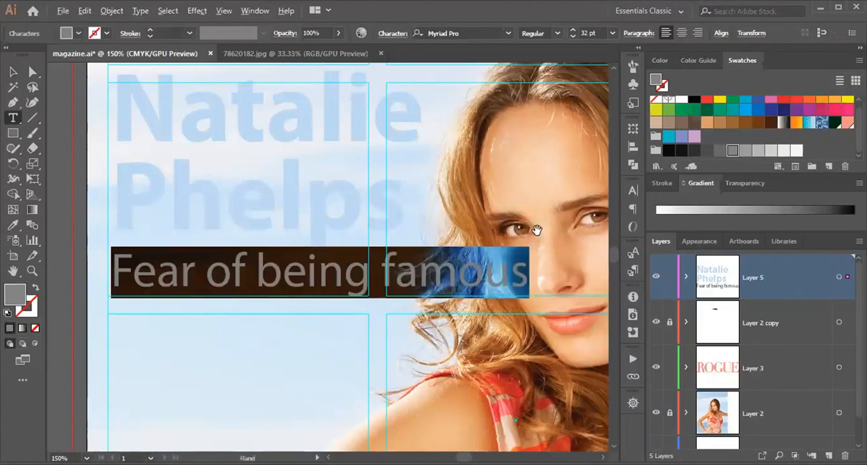
key("alt+Up")
key("alt+Up")
key("alt+Up")
key("alt+Up")
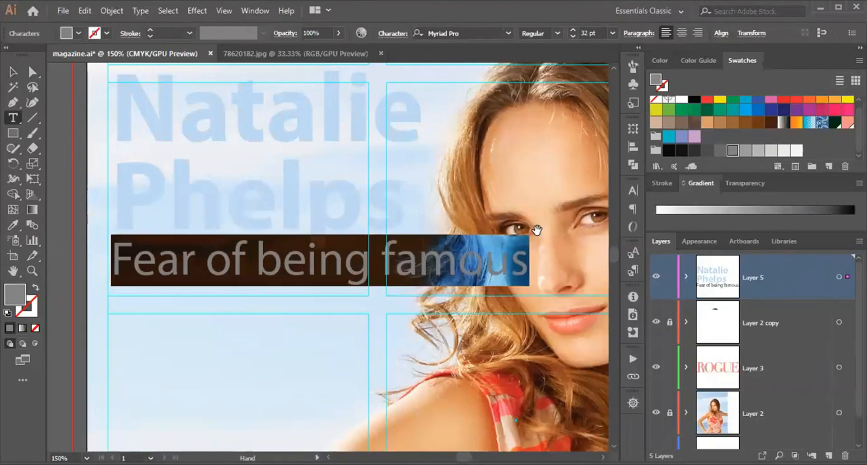
Break the grey cover line into two lines, "Fear of" and "being famous", and finish the text editing.
left_click(254, 261)
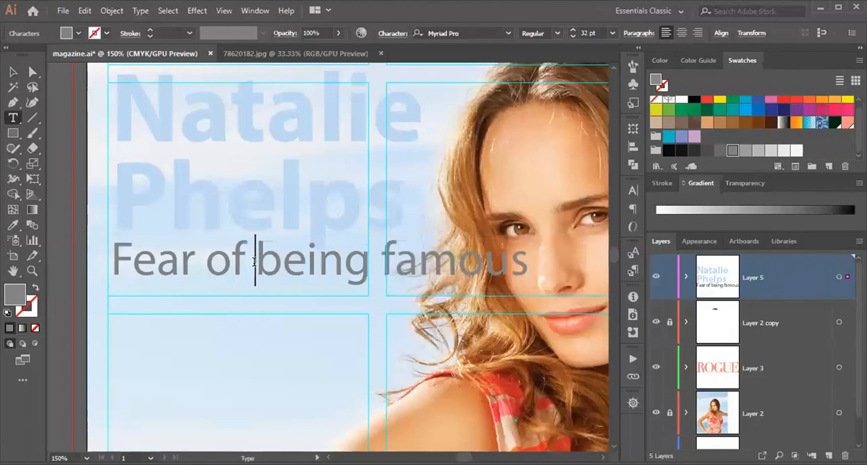
key("BackSpace")
key("Return")
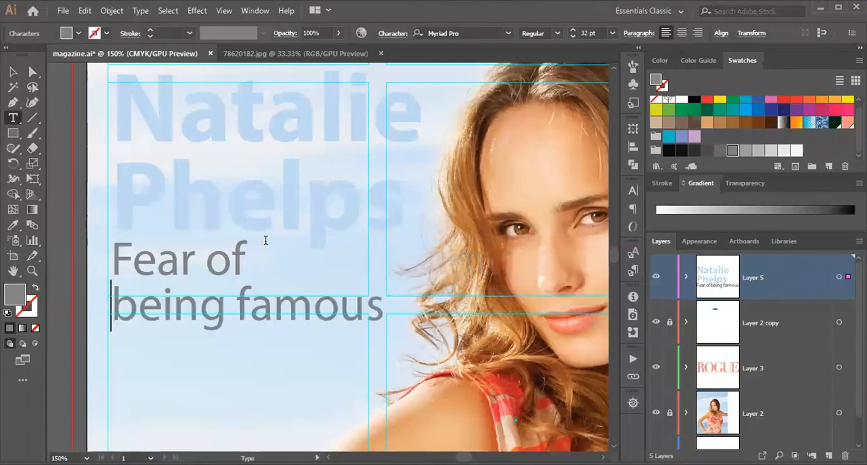
key("Escape")
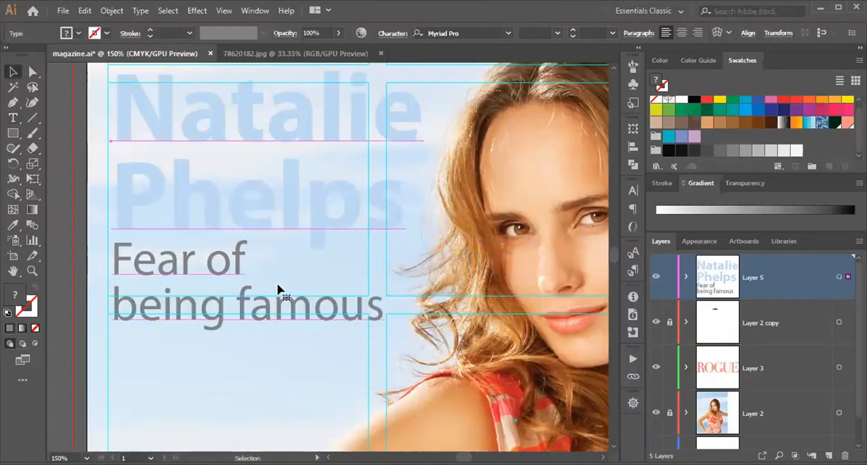
Set all the text in the celebrity cover-line block, name and grey lines, to All Caps.
key("ctrl+minus")
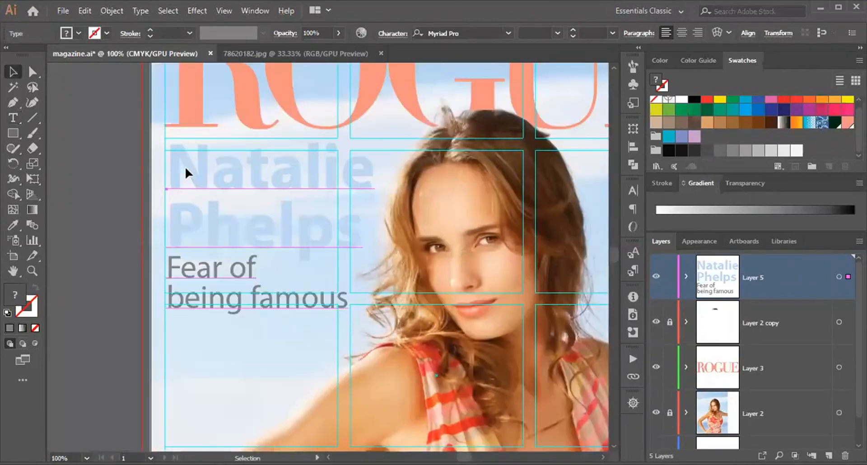
triple_click(185, 167)
left_click_drag(177, 165, 482, 328)
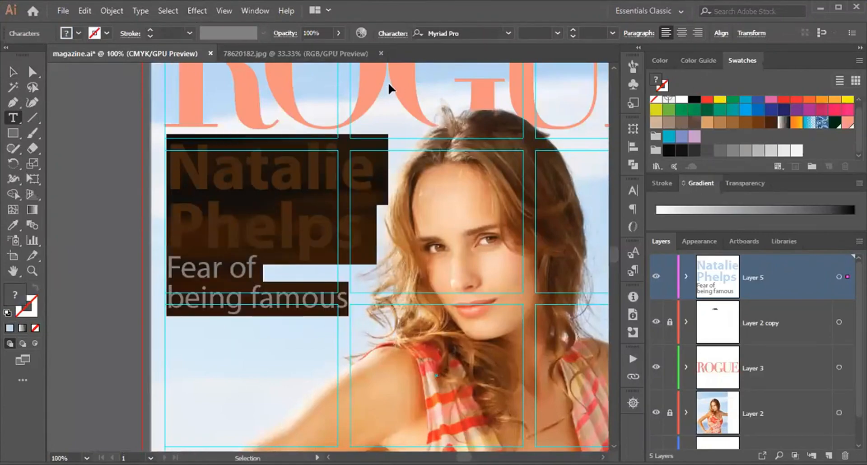
key("ctrl+t")
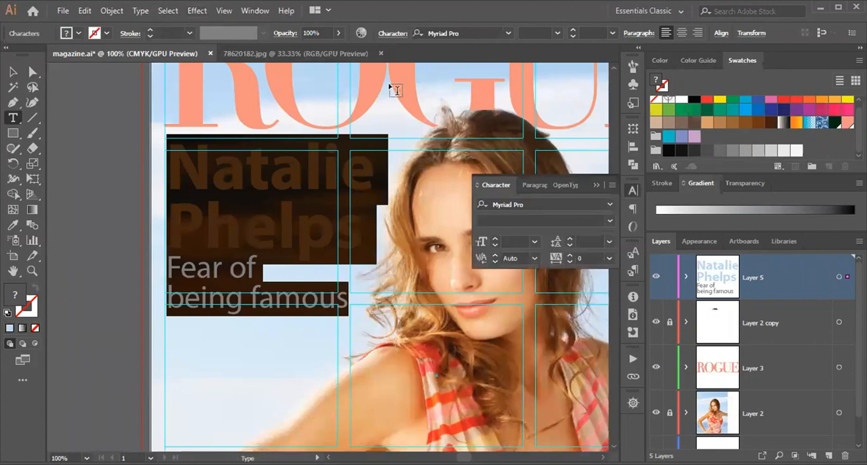
left_click(476, 184)
left_click(611, 183)
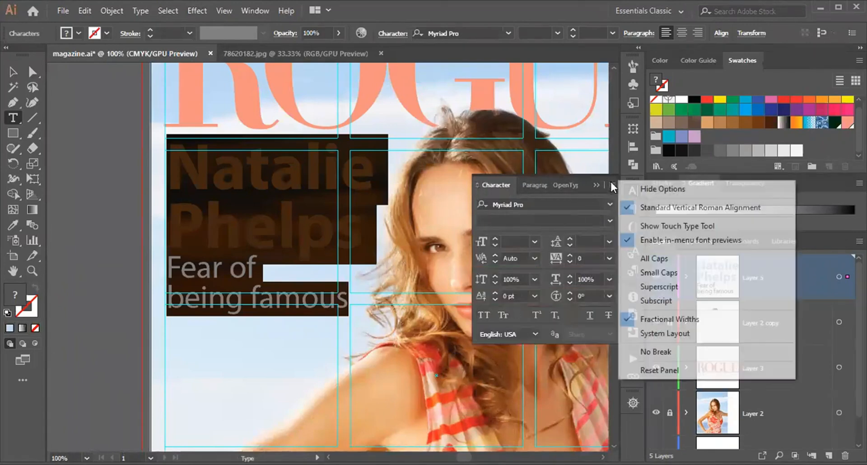
left_click(648, 259)
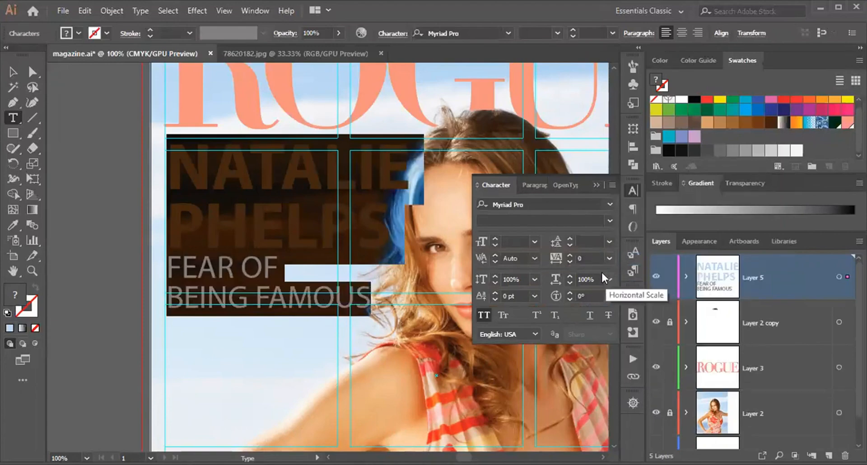
Set the tracking of the whole cover-line block to -25 and finish the text editing.
left_click(608, 259)
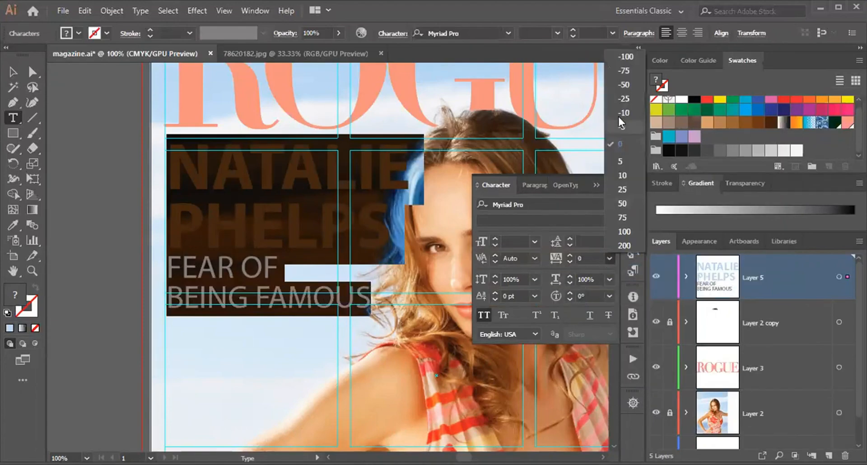
left_click(622, 100)
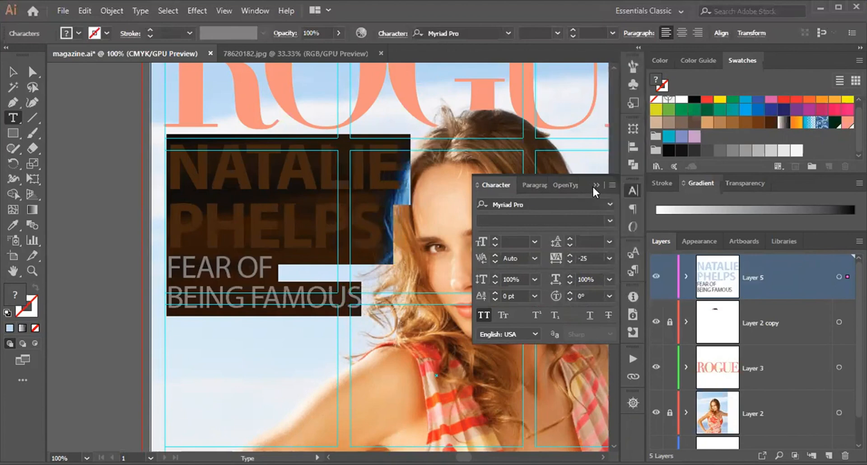
left_click(594, 185)
left_click(68, 195, "ctrl")
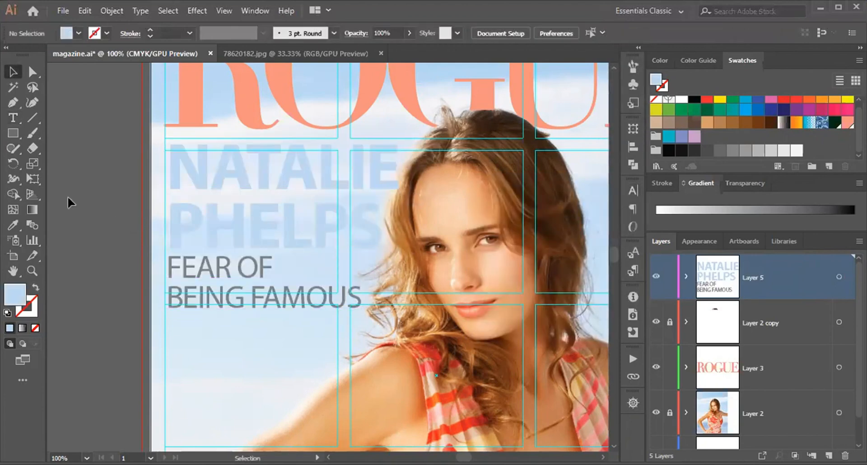
Try to fill the entire cover-line block with the coral swatch, and undo it.
left_click(285, 234)
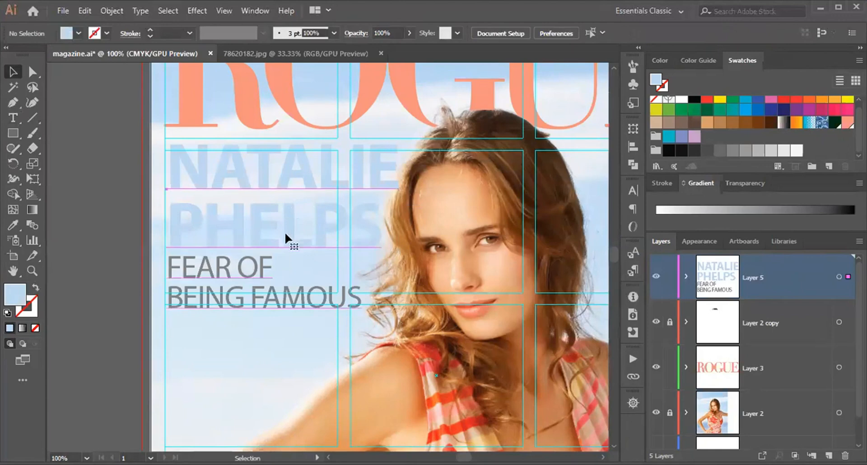
left_click(847, 122)
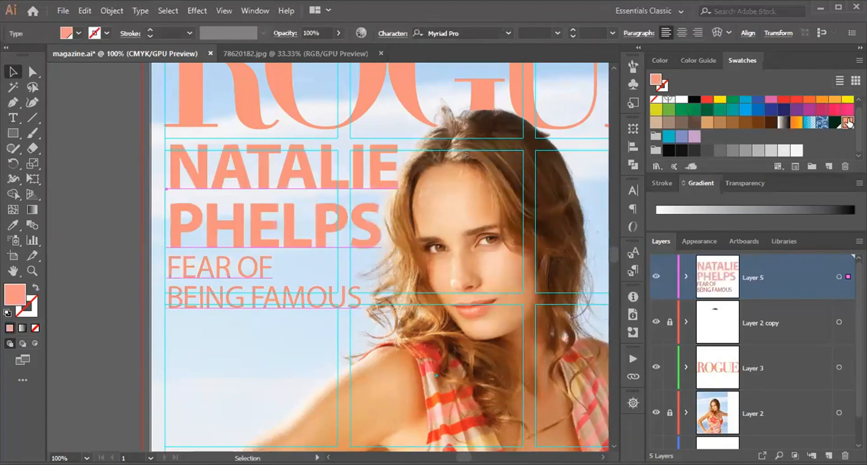
key("ctrl+z")
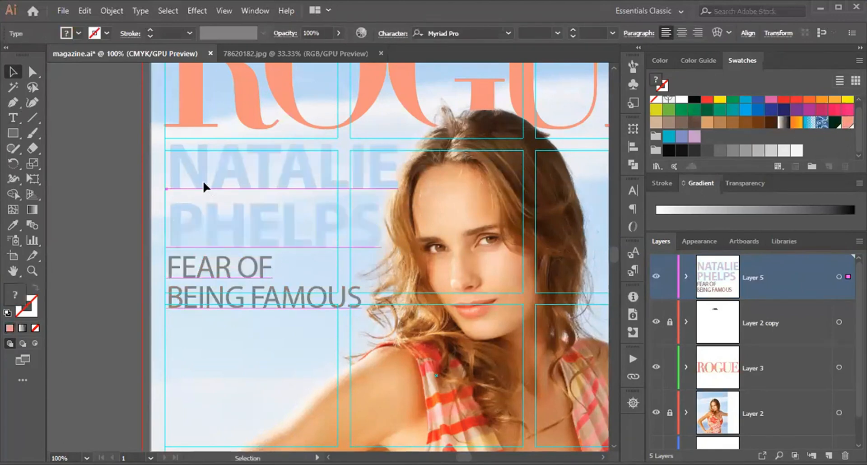
Colour only the two lines of the celebrity's name with the coral swatch and deselect the text.
double_click(202, 181)
left_click_drag(173, 164, 453, 233)
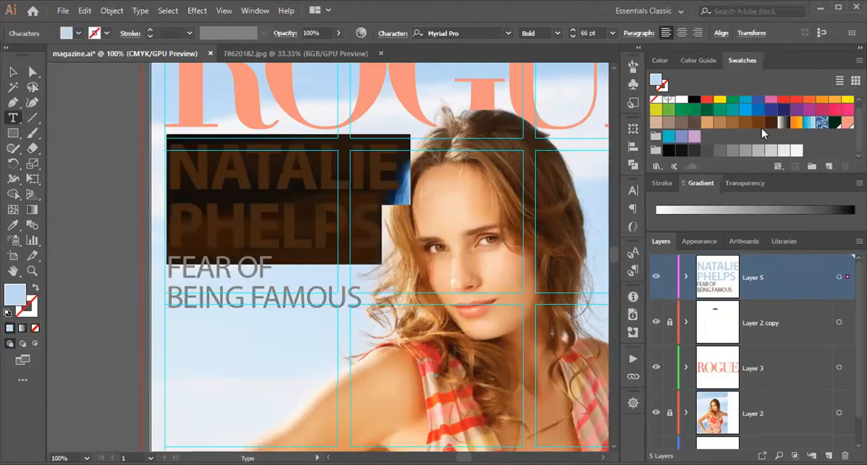
left_click(848, 122)
left_click(13, 72)
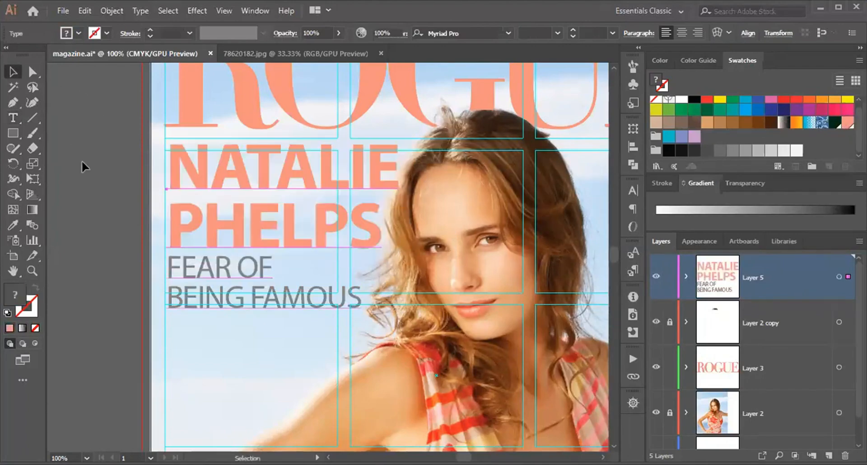
left_click(294, 267)
scroll(292, 267, "down", 1)
scroll(291, 266, "up", 1)
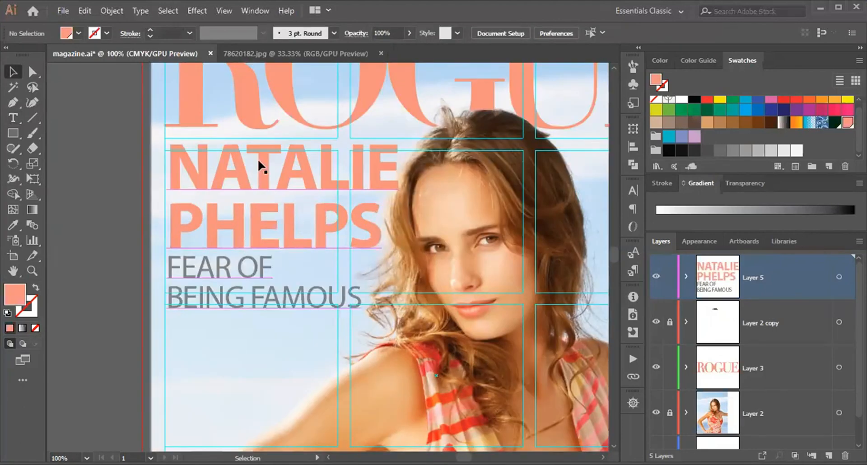
Show the bounding box of the celebrity cover-line block and scale the block down slightly.
left_click(221, 232)
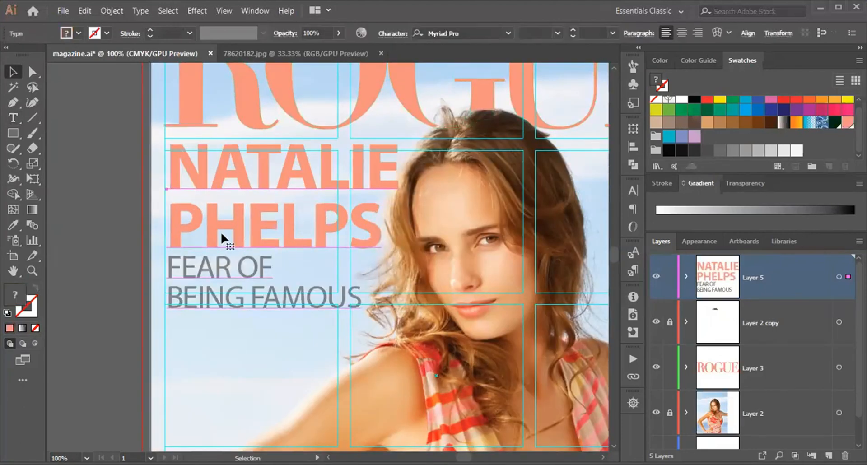
key("ctrl+t")
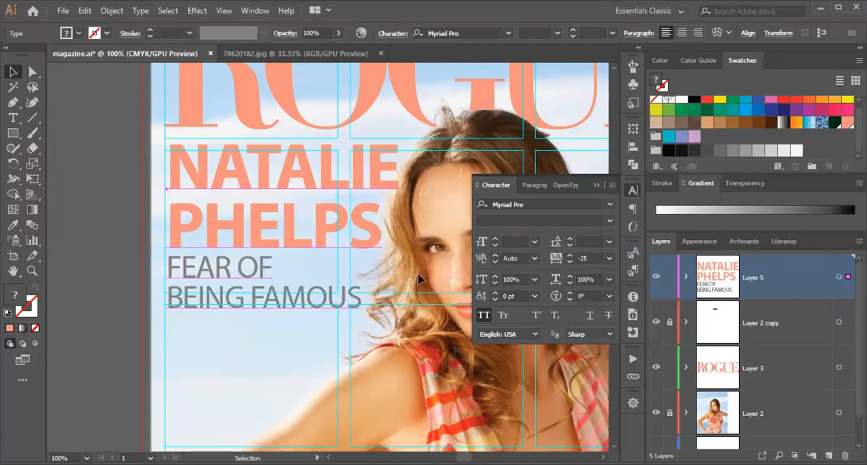
left_click(595, 184)
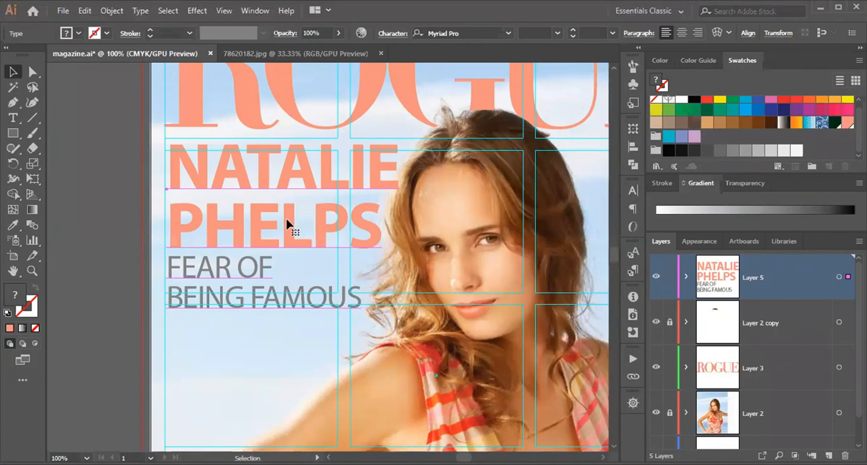
left_click(286, 217, "shift")
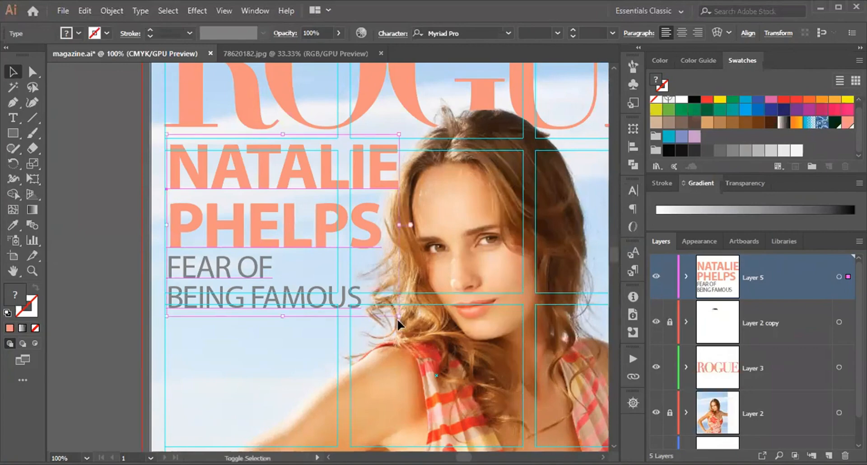
left_click_drag(400, 319, 379, 310)
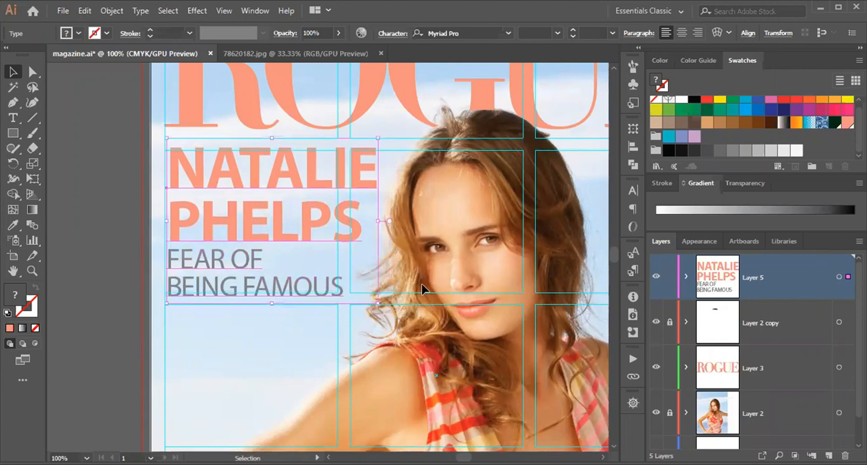
Nudge the cover-line block down so its upper edge meets the top guide of the second grid row.
key("Down")
key("Down")
key("Down")
key("Down")
key("Down")
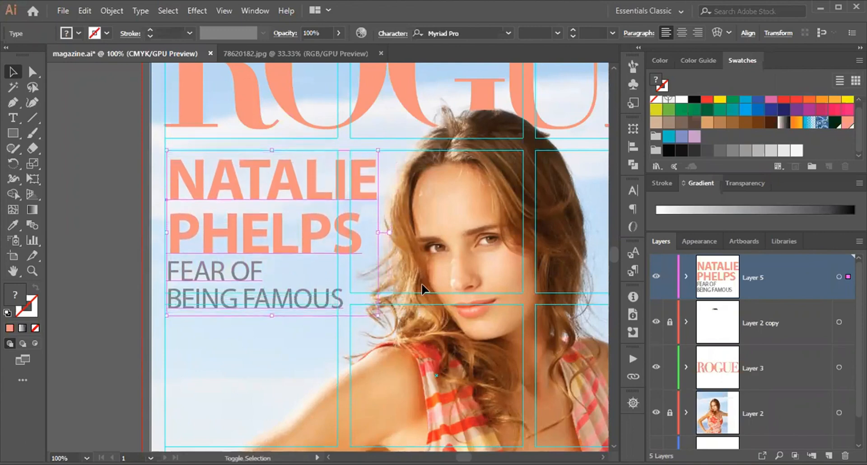
key("Up")
Set the font size of the grey lines "FEAR OF BEING FAMOUS" to 28 pt and finish the text editing.
key("t")
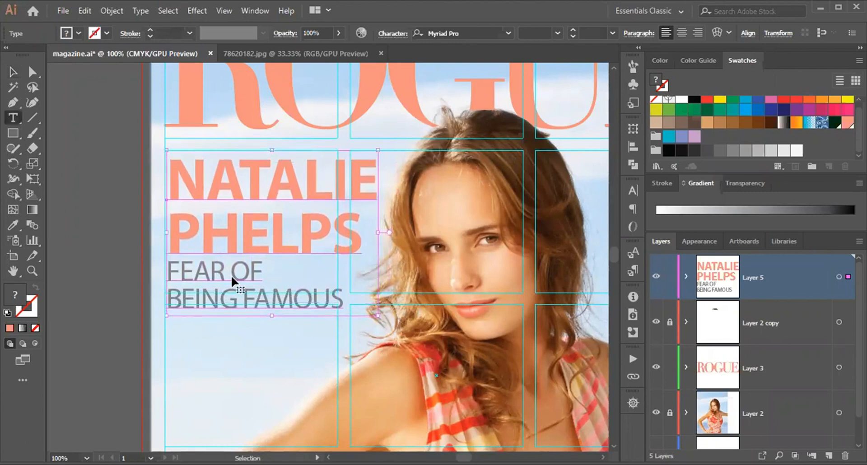
left_click(231, 275)
left_click_drag(169, 271, 404, 311)
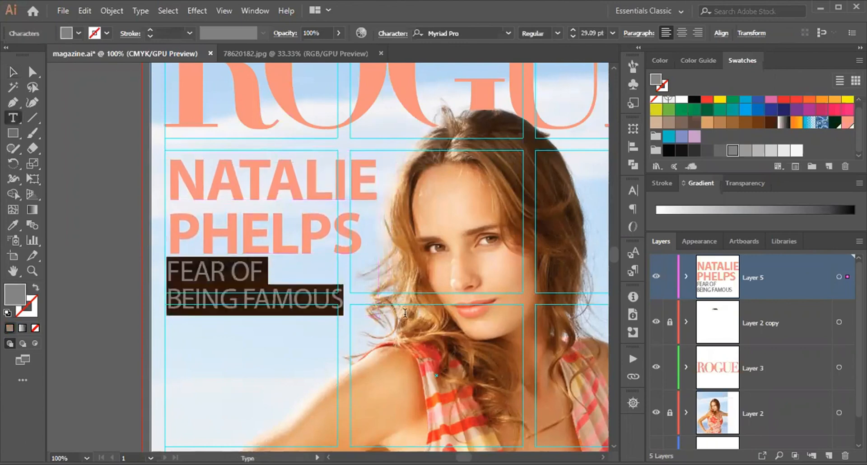
left_click(573, 36)
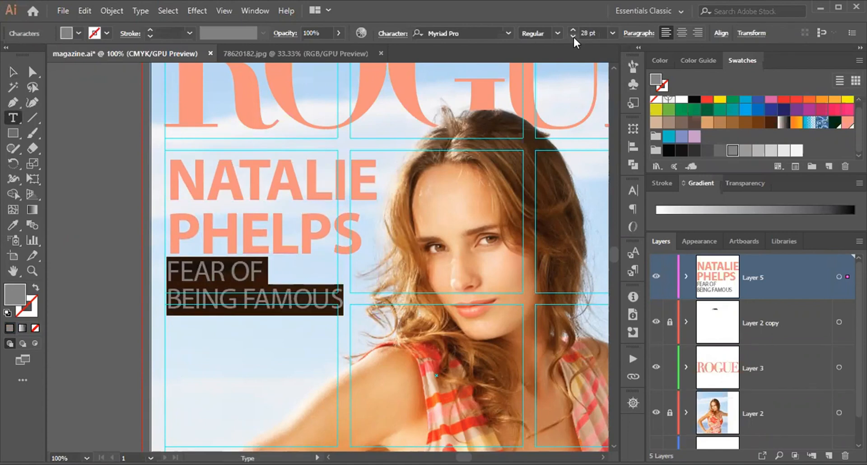
left_click(573, 36)
left_click(572, 36)
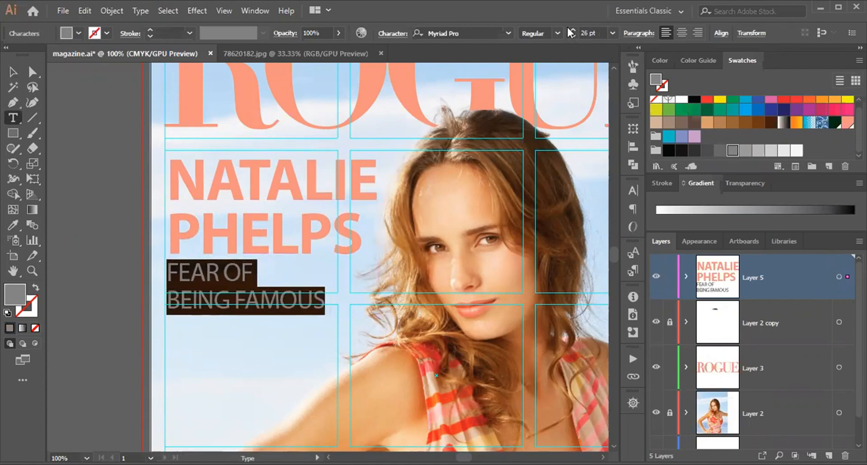
left_click(572, 29)
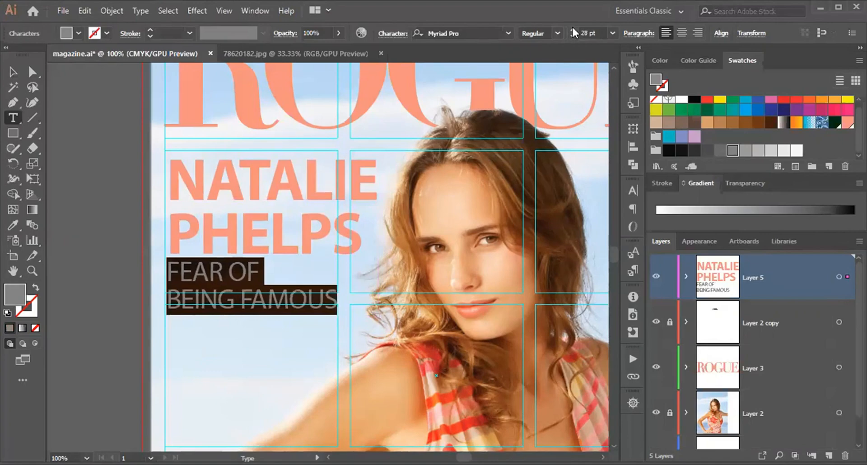
left_click(12, 74)
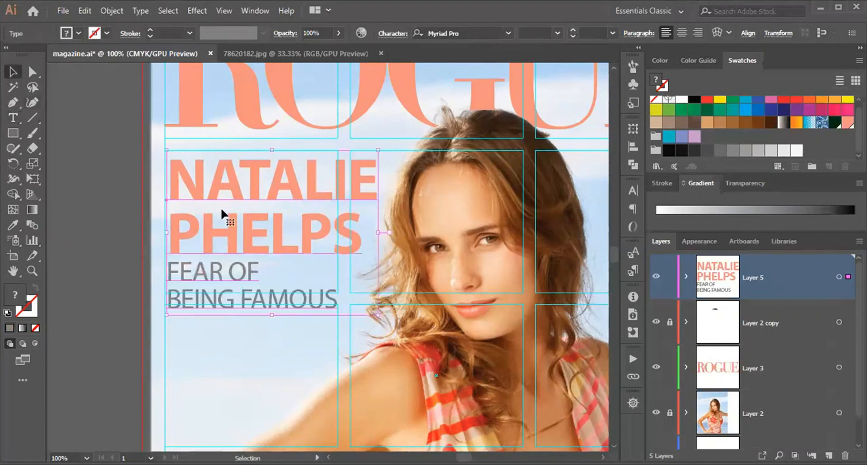
double_click(215, 184)
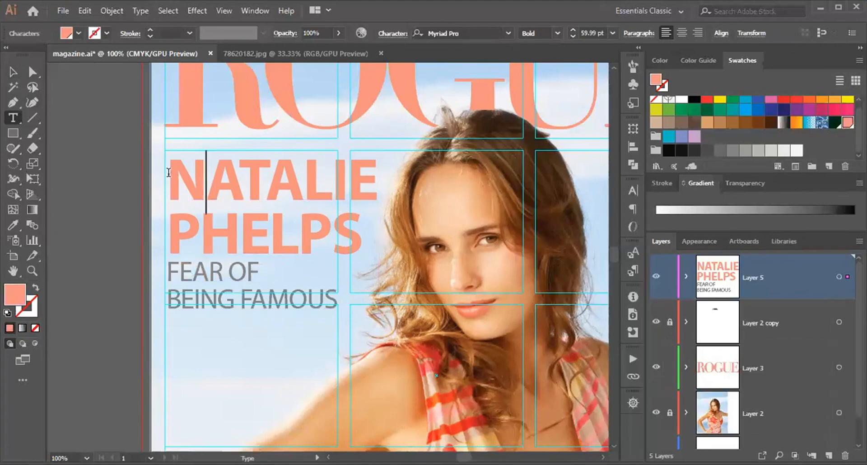
left_click_drag(168, 173, 359, 247)
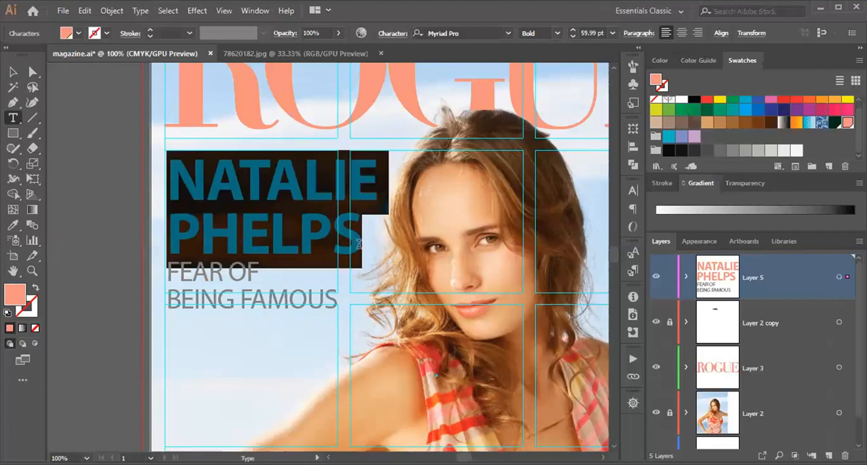
left_click(627, 268)
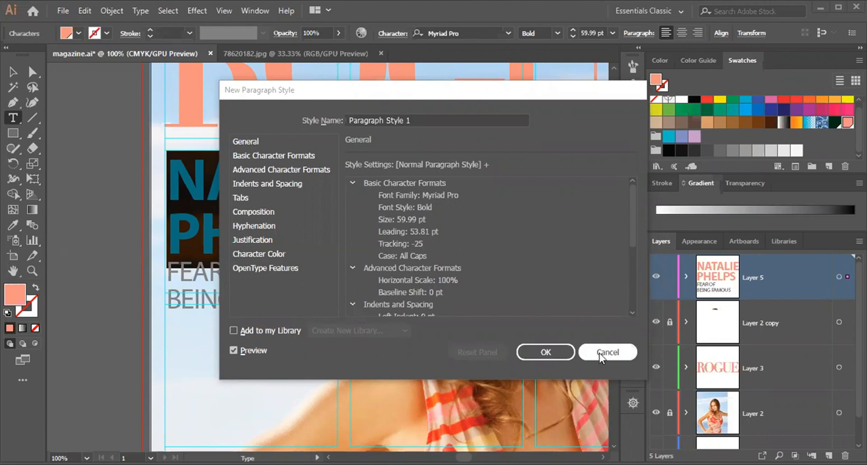
key("Escape")
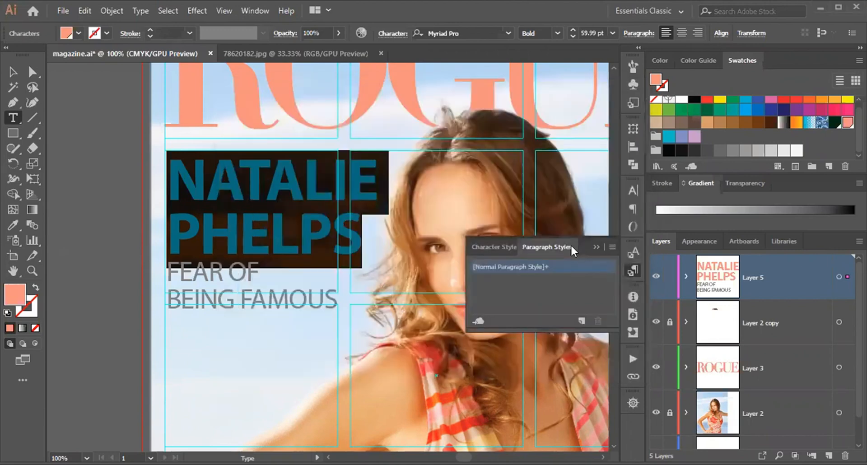
left_click(578, 246)
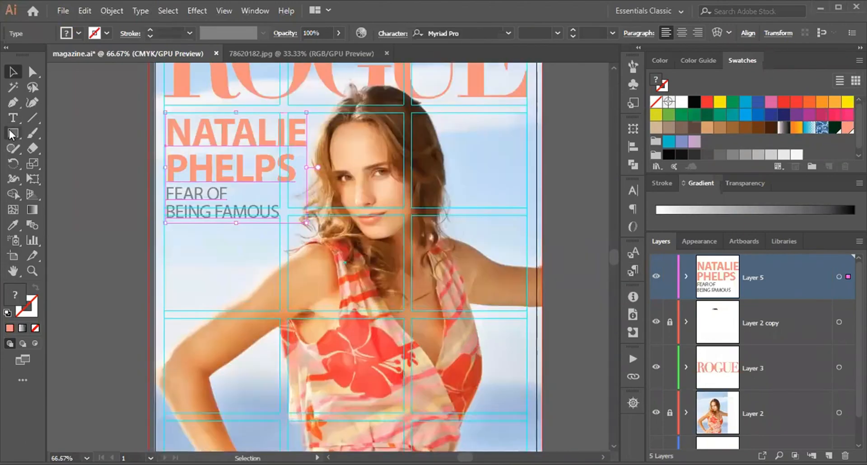
Add the remaining cover lines, from "Trend watch" to "The best blow outs from coast to coast", as a new text block over the dress.
left_click(13, 118)
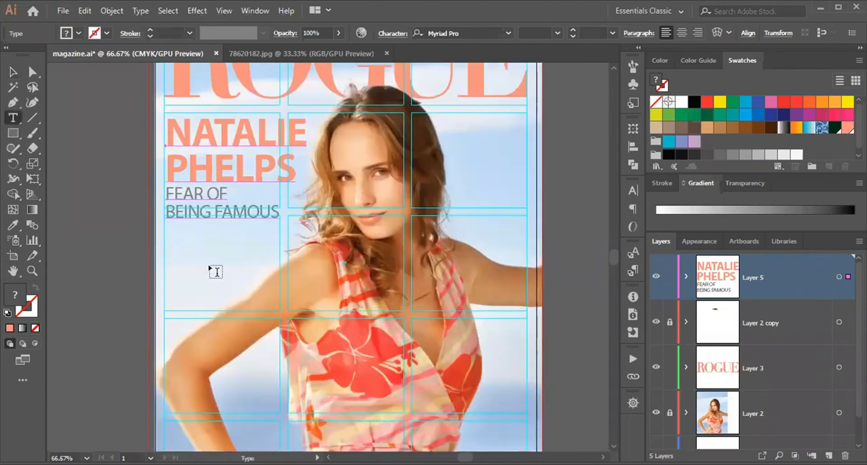
left_click(380, 284)
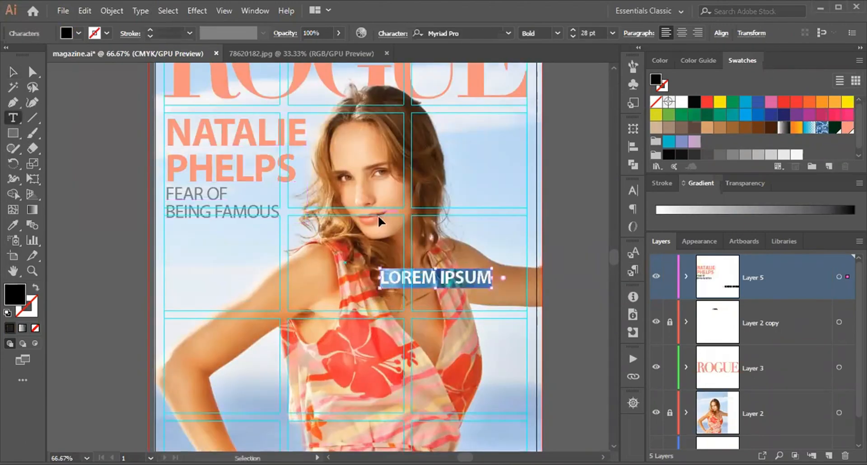
type("Trend watch Whos wearing what Fashion for Every Figure From size 0 to size 20 + The right swimsuit for your body type Boost your immunity Free Acme Shampoo or Conditioner Worth $15! Good Hair Days The best blow outs from coast to coast")
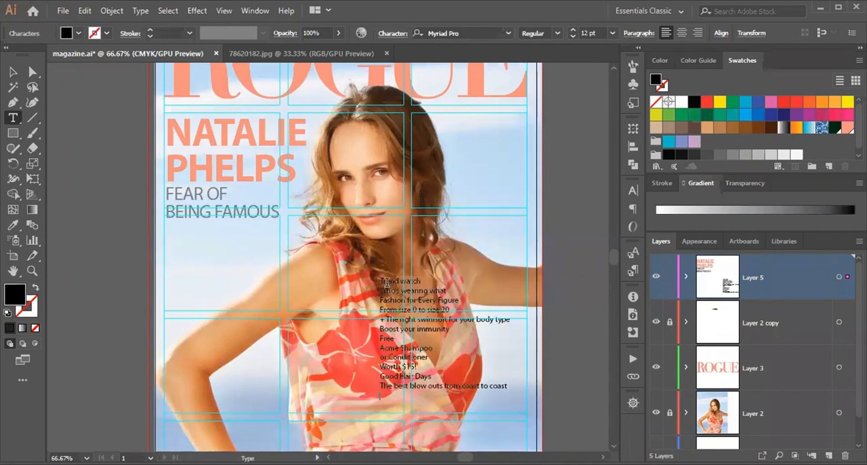
Select the "Trend watch" line and the line beneath it in the new text block.
left_click_drag(382, 280, 478, 292)
left_click(381, 280)
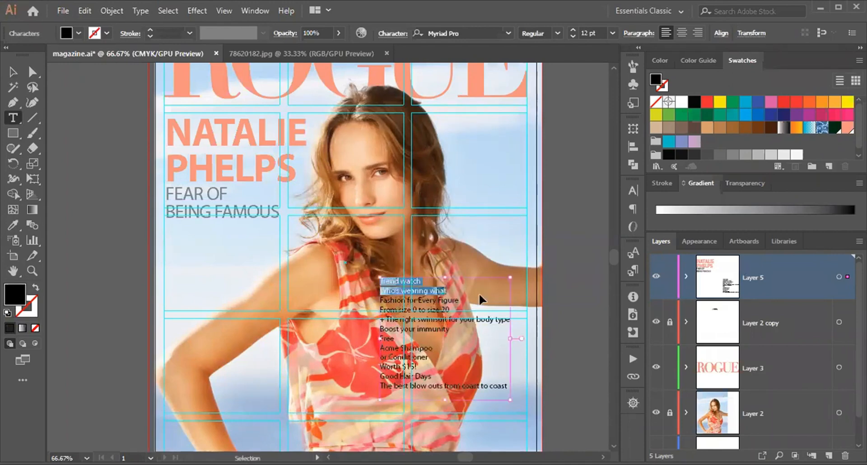
Cut the "Trend watch" and "Who's wearing what" lines from the text block and paste them as separate text below "BEING FAMOUS".
key("ctrl+x")
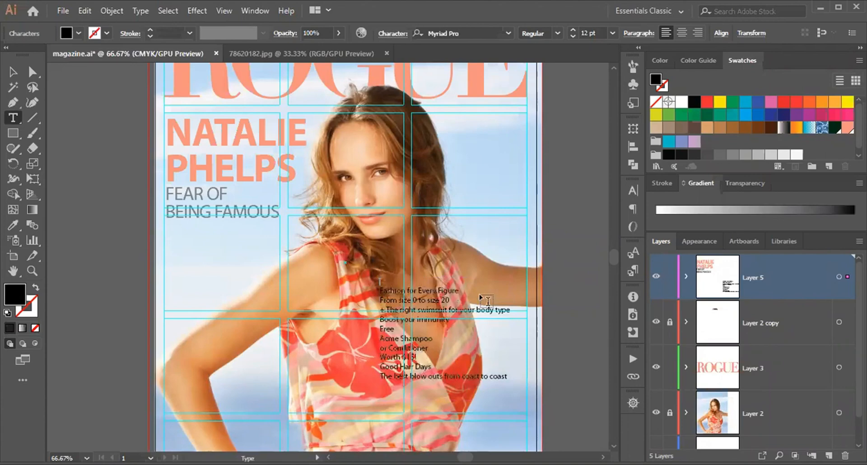
key("Escape")
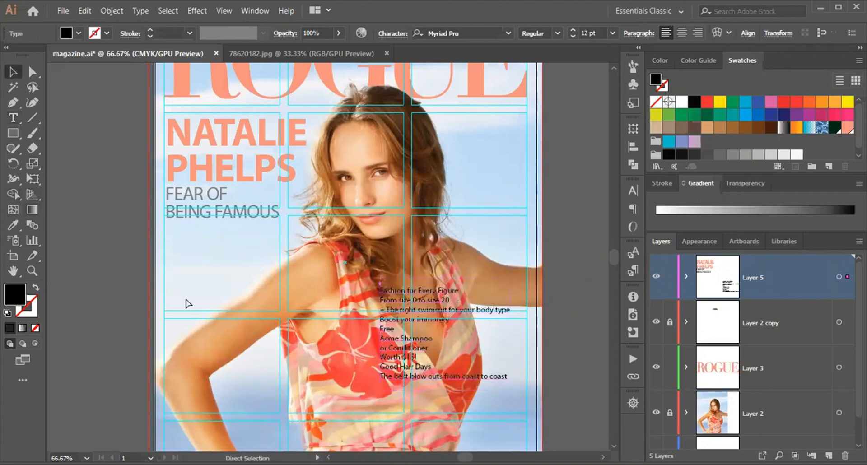
left_click(13, 118)
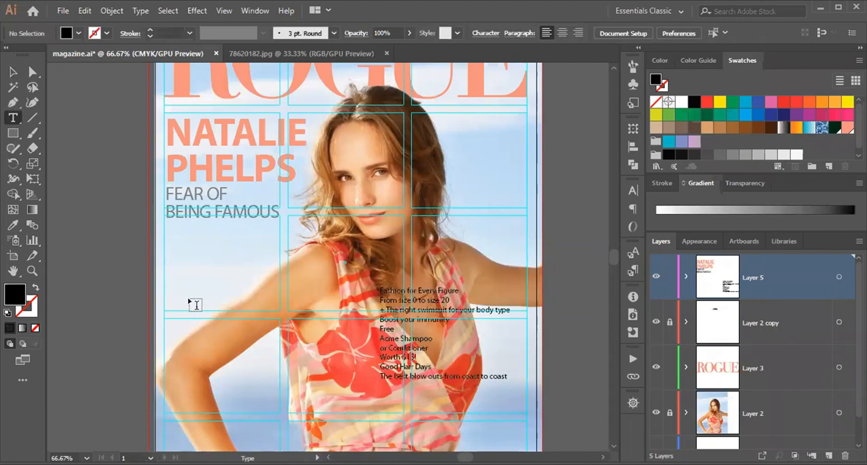
left_click(192, 259)
key("ctrl+v")
key("Escape")
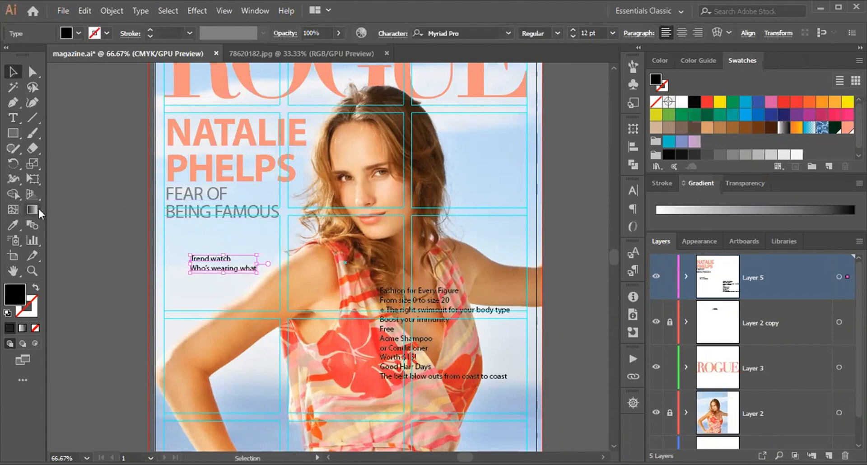
Try to copy the large name headline's formatting onto the whole two-line "Trend watch" text with the Eyedropper.
left_click(14, 225)
left_click(185, 131)
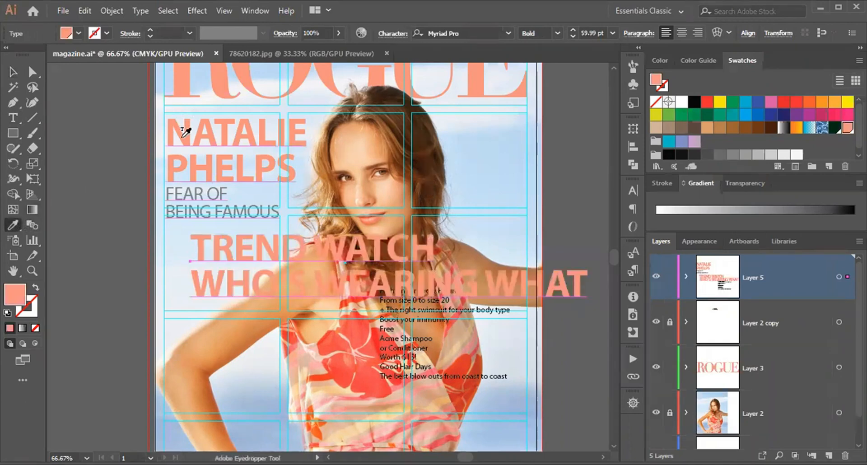
key("ctrl+z")
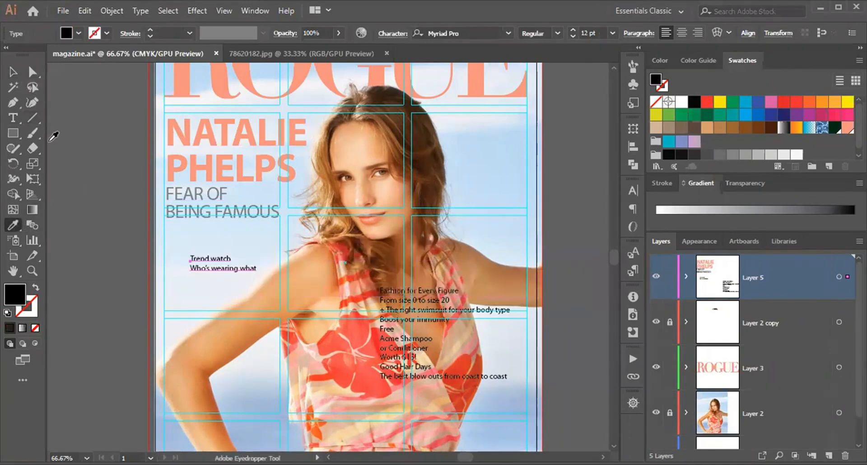
Try the Eyedropper on only the "Trend watch" line to match the name headline, and move the text slightly down.
key("t")
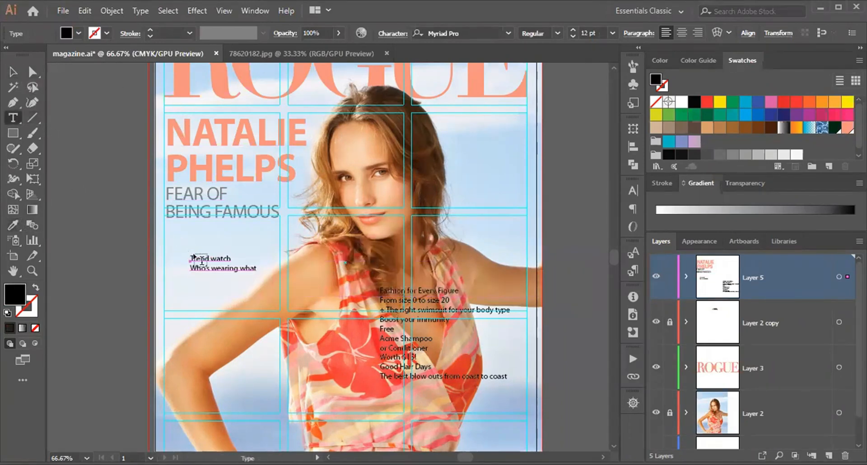
triple_click(203, 257)
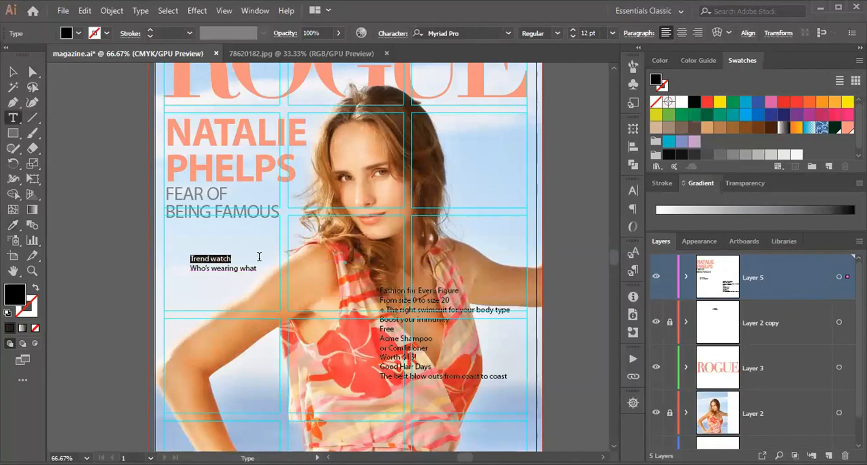
left_click(12, 224)
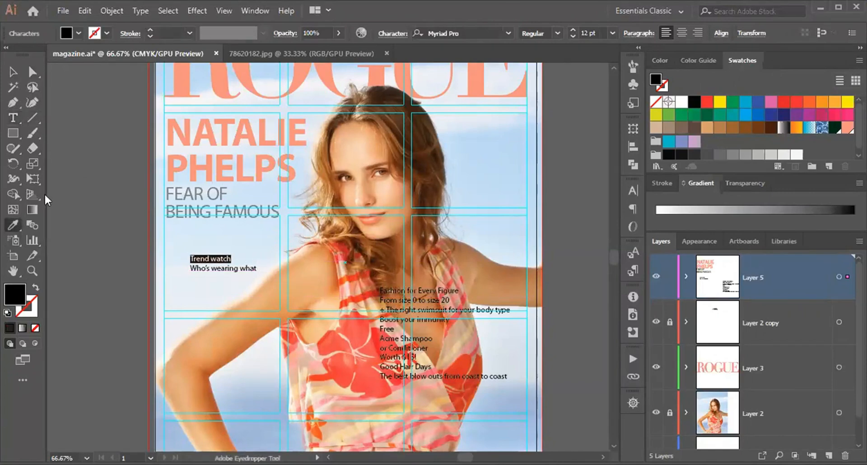
left_click(170, 142)
key("v")
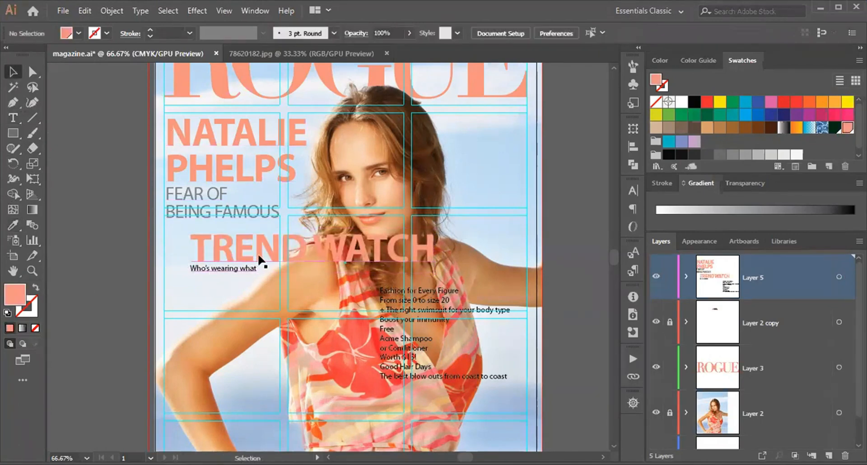
left_click_drag(261, 258, 245, 280)
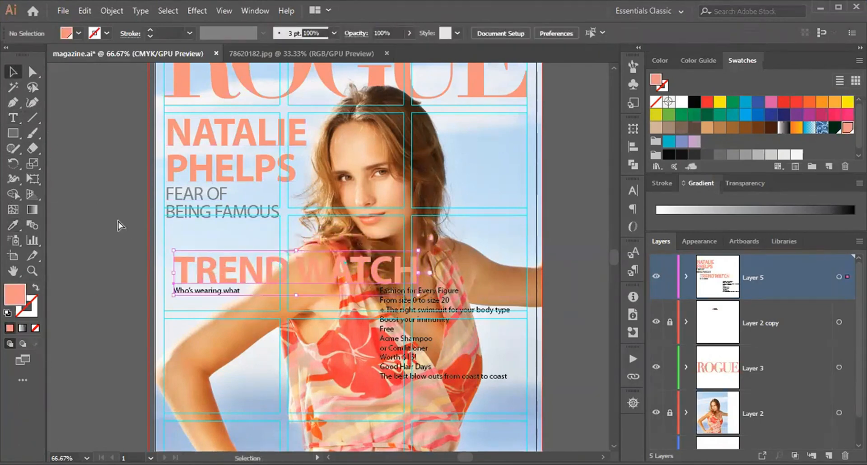
key("ctrl+z")
key("ctrl+z")
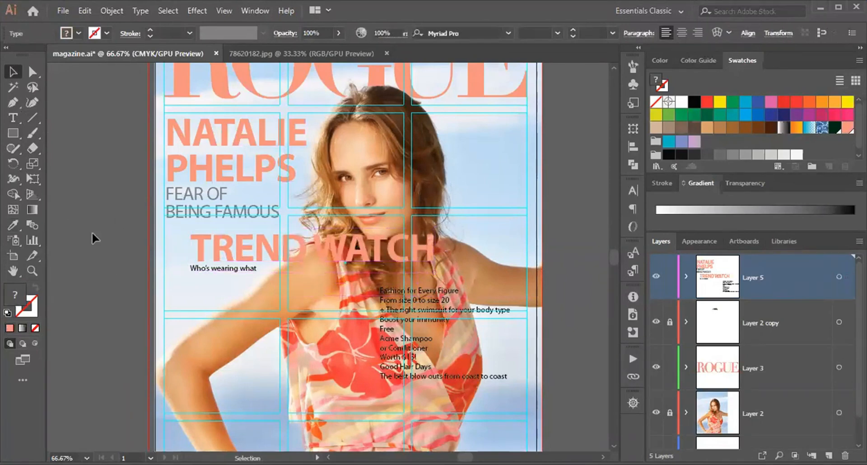
key("ctrl+z")
Create a new paragraph style from the two-line name headline and apply it to that headline.
key("t")
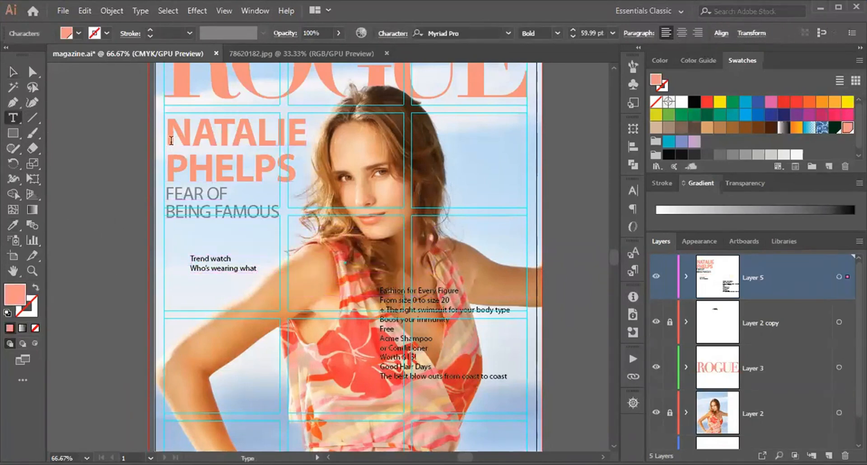
left_click_drag(167, 121, 384, 180)
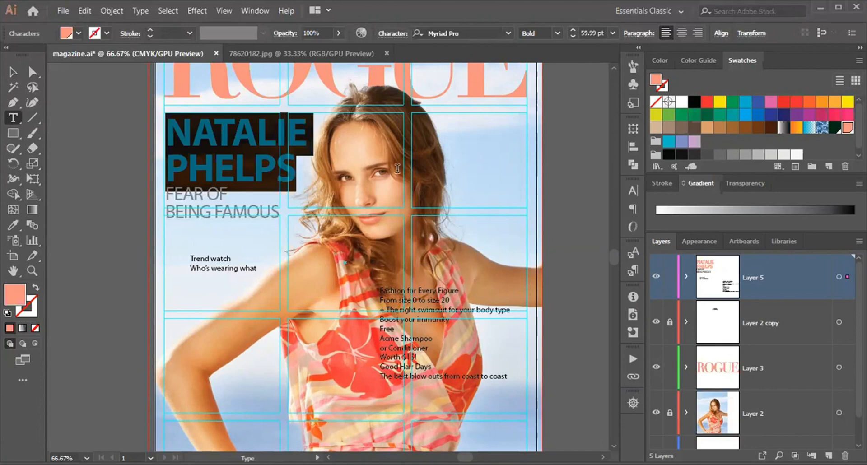
left_click(632, 270)
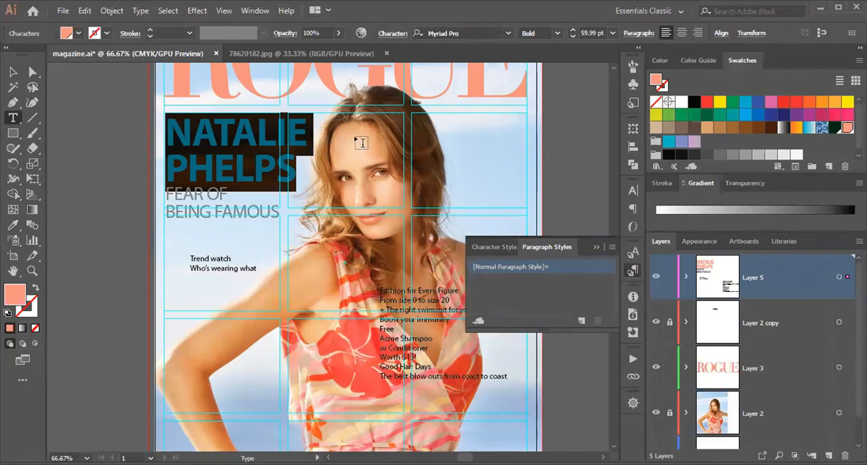
left_click(581, 321)
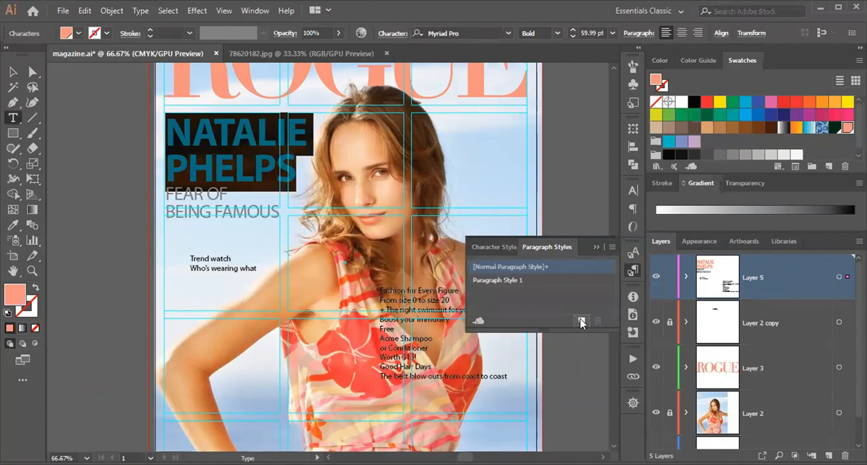
left_click(519, 281)
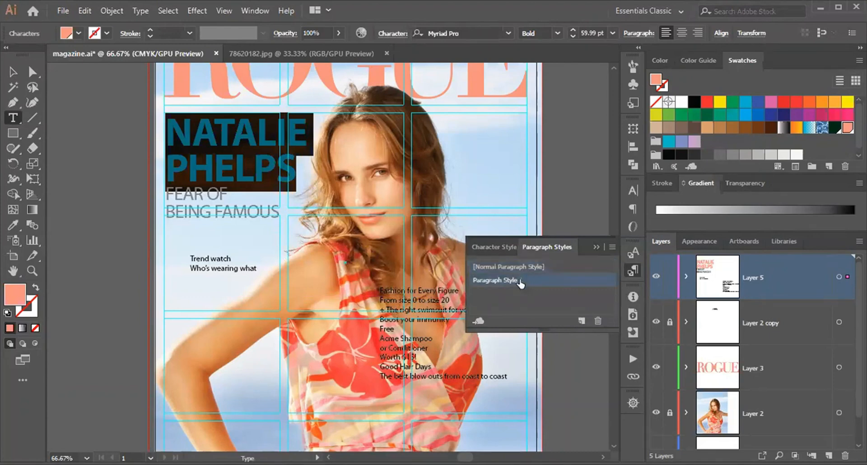
Apply Paragraph Style 1 to the "Trend watch" line and deselect the text.
left_click(191, 256)
left_click_drag(190, 258, 253, 255)
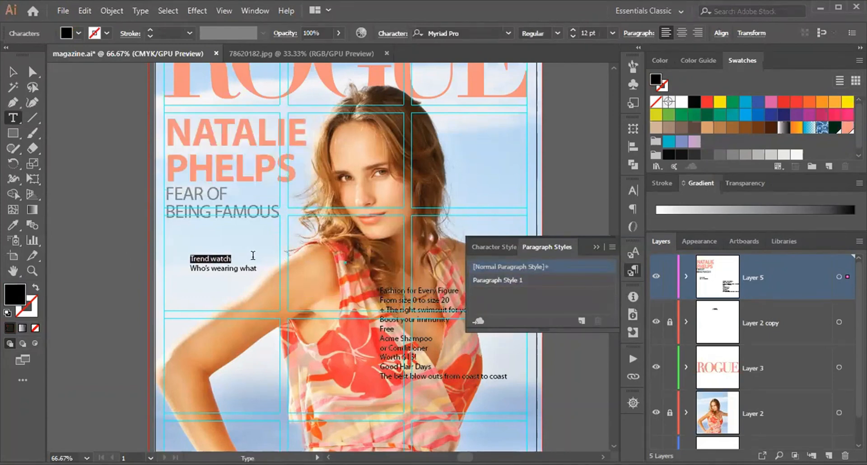
left_click(496, 280)
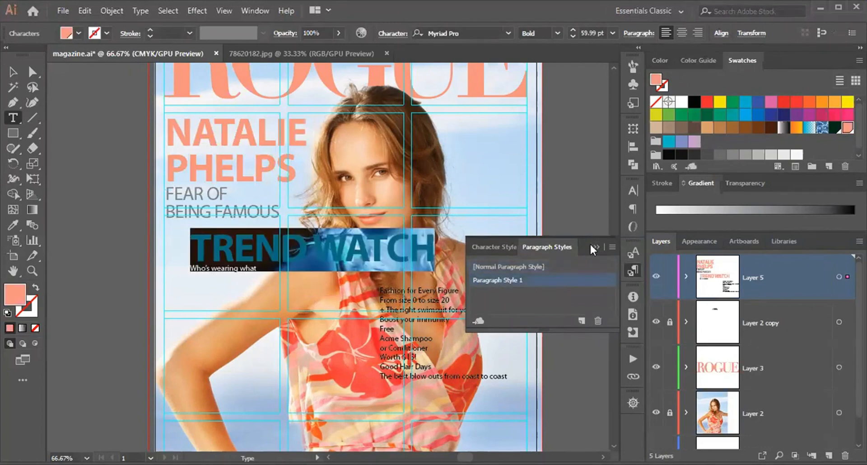
left_click(596, 247)
key("Escape")
left_click(570, 361)
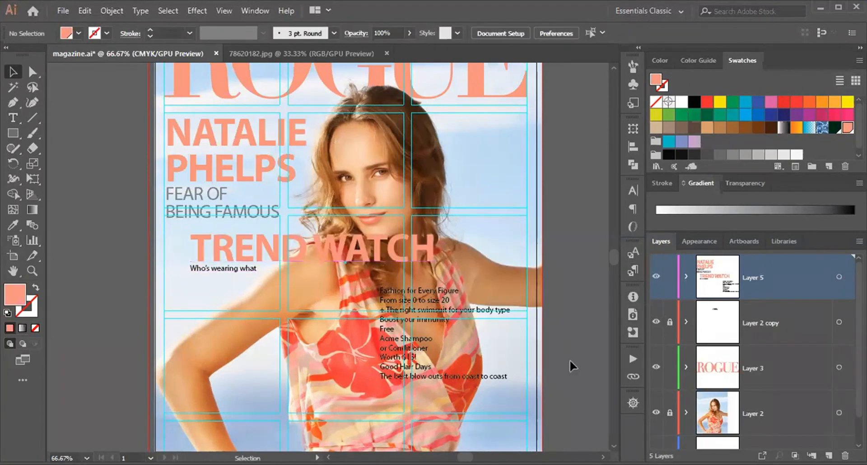
Reduce the font size of the "TREND WATCH" line to 53.99 pt with the paragraph styles displayed.
left_click(632, 270)
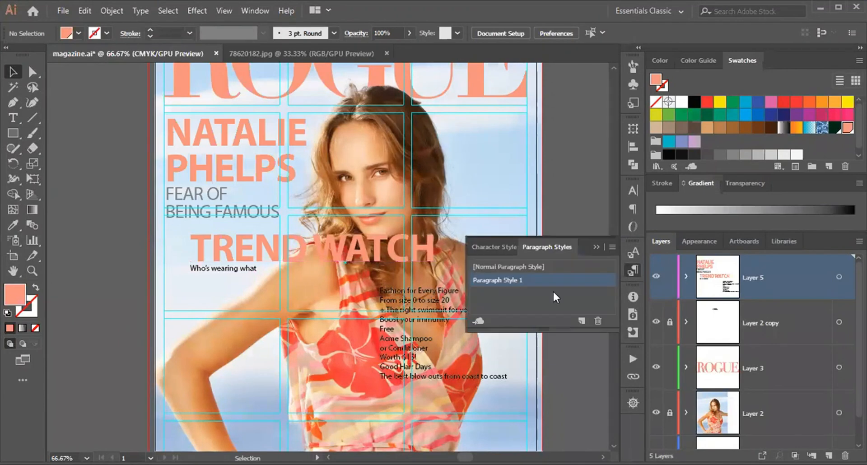
left_click(243, 255)
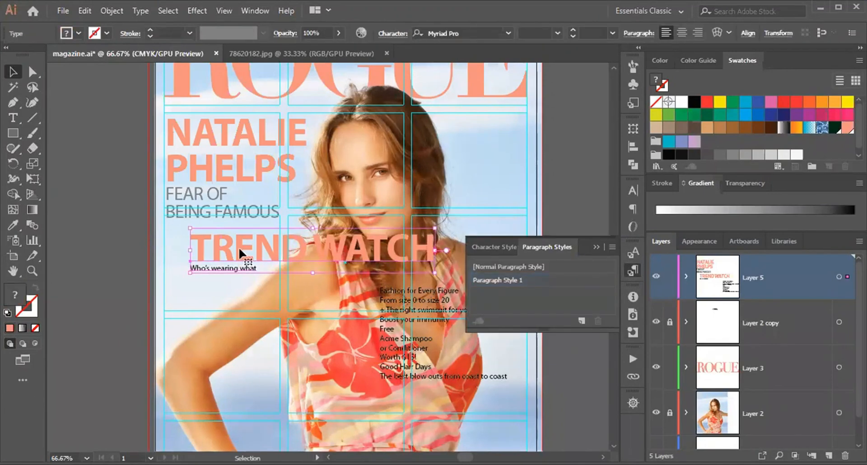
double_click(239, 248)
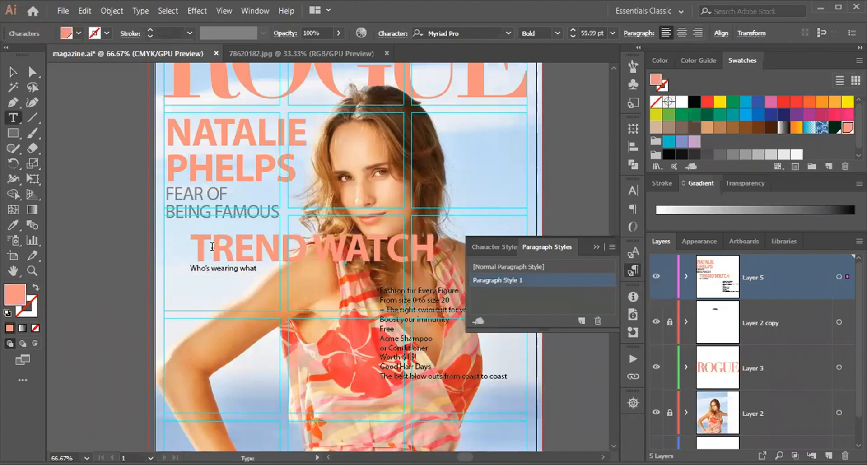
left_click_drag(199, 244, 266, 250)
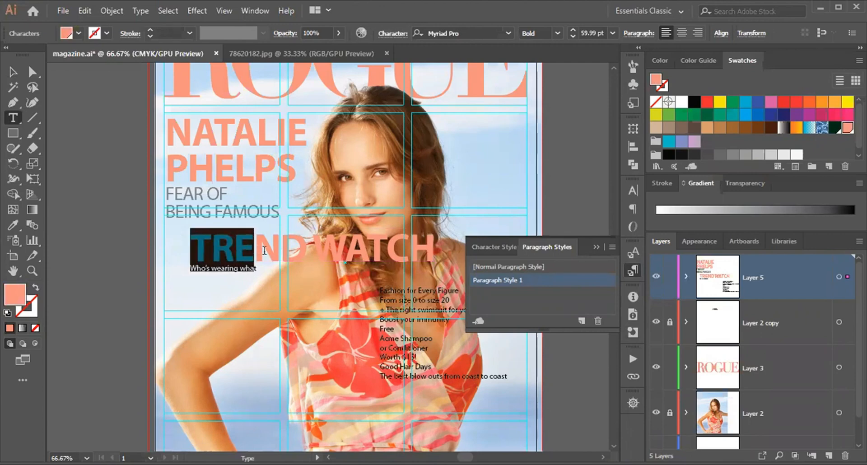
left_click(279, 247)
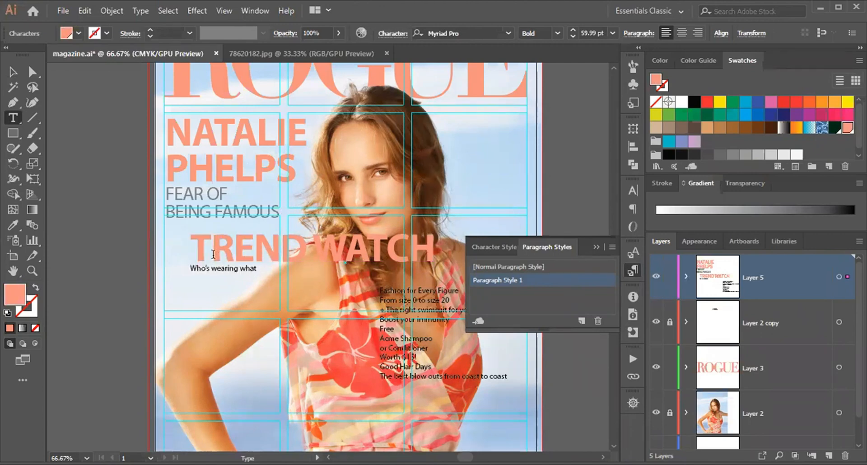
left_click_drag(192, 248, 436, 248)
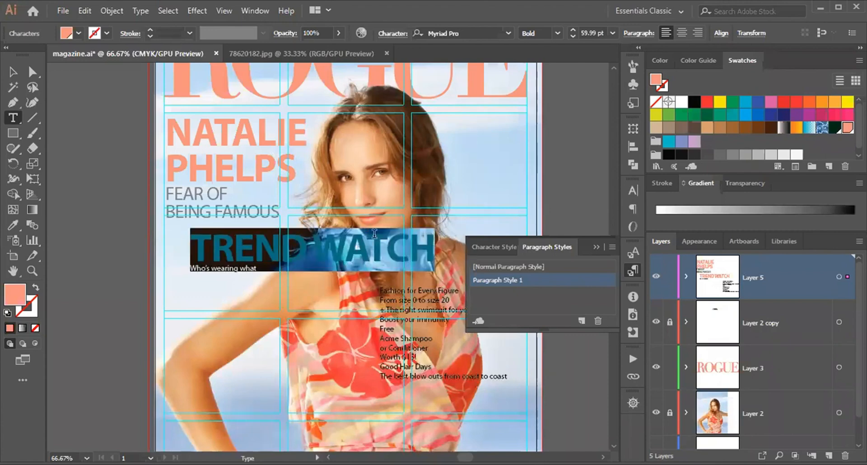
key("Escape")
key("ctrl+shift+comma")
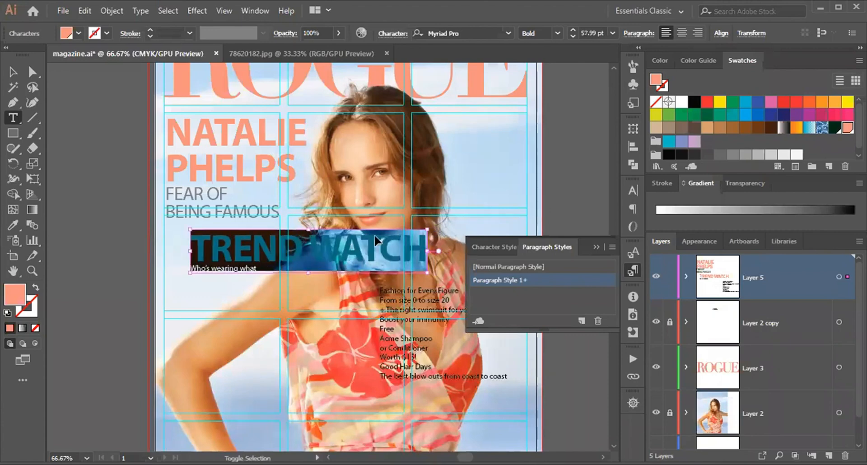
key("ctrl+shift+comma")
key("ctrl+shift+comma")
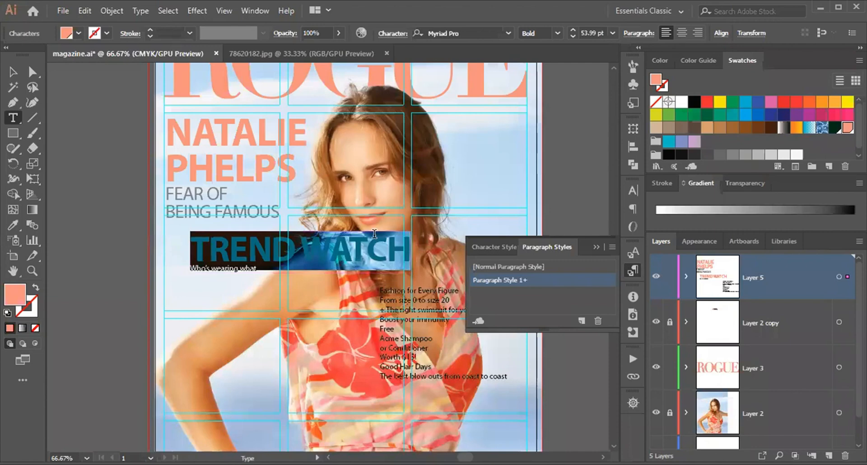
left_click(314, 253)
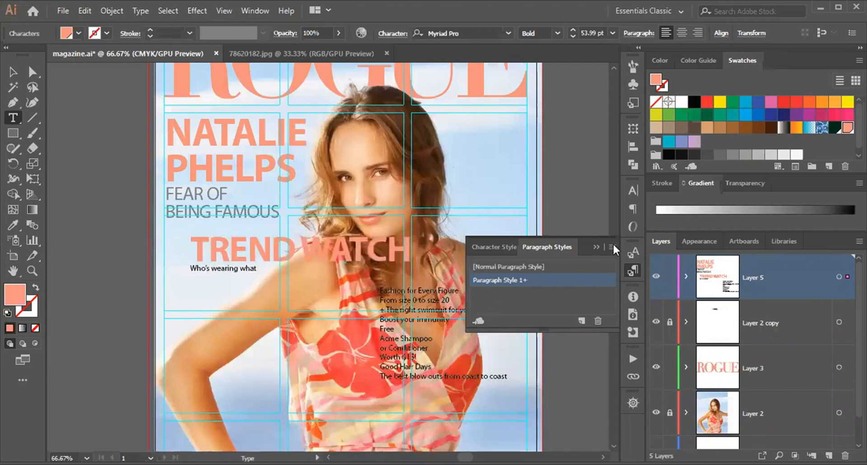
Recolour the middle letters "END W" of the "TREND WATCH" line red.
left_click(612, 247)
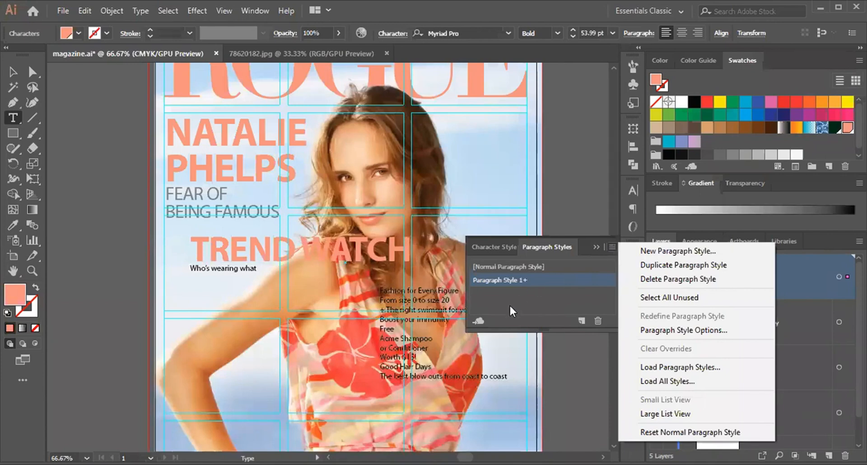
left_click(220, 241)
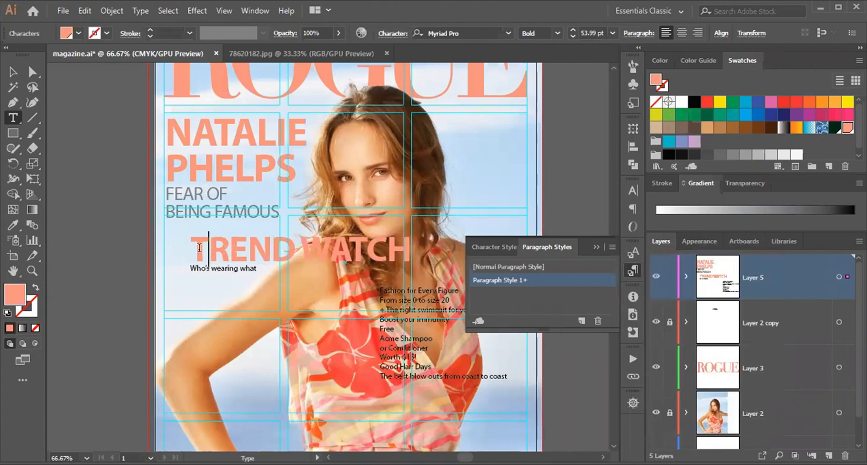
left_click_drag(229, 250, 325, 248)
left_click(66, 33)
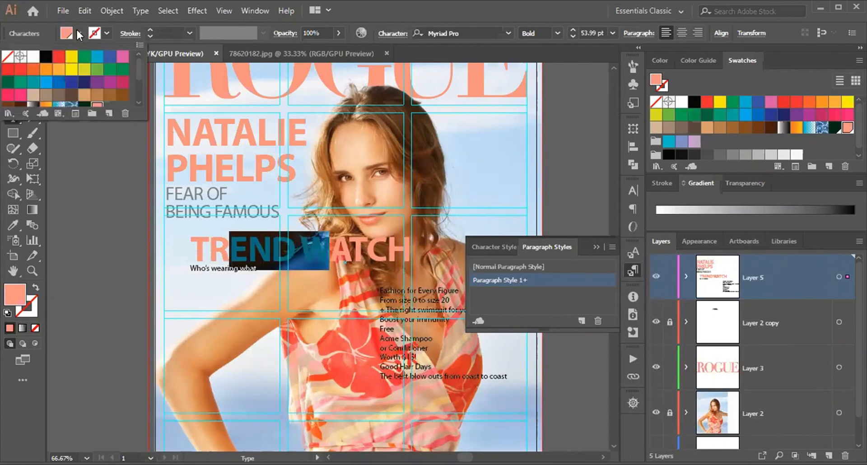
left_click(58, 56)
left_click(278, 251)
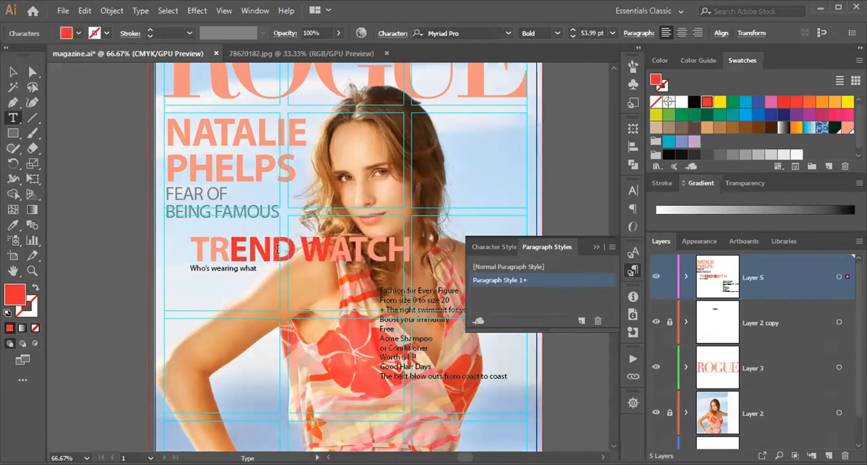
Redefine Paragraph Style 1 from the red "ND" letters in "TREND WATCH".
left_click_drag(248, 251, 295, 251)
left_click(612, 247)
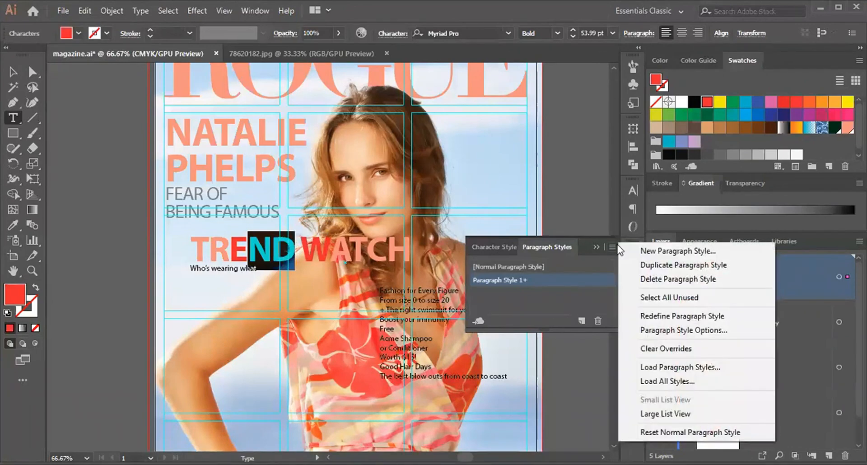
left_click(649, 317)
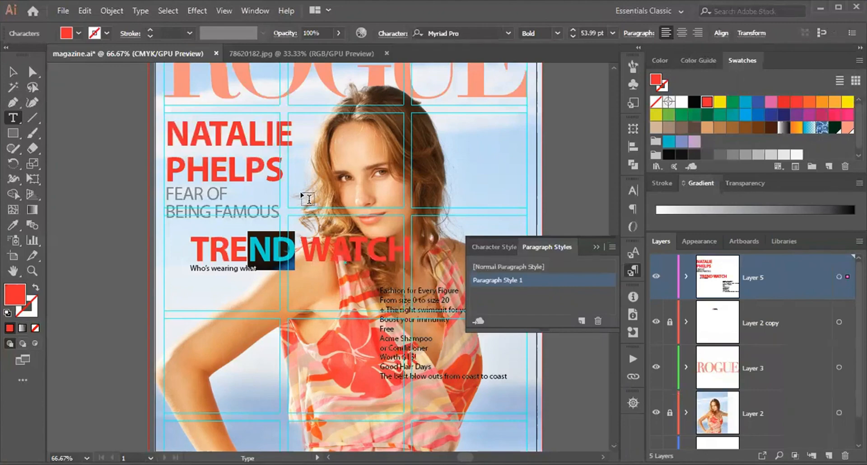
Undo the last edit and try a larger font size for the "TREND WATCH" text block.
key("ctrl+z")
left_click(595, 247)
key("ctrl+a")
key("ctrl+shift+period")
key("ctrl+shift+period")
key("ctrl+shift+comma")
key("ctrl+shift+comma")
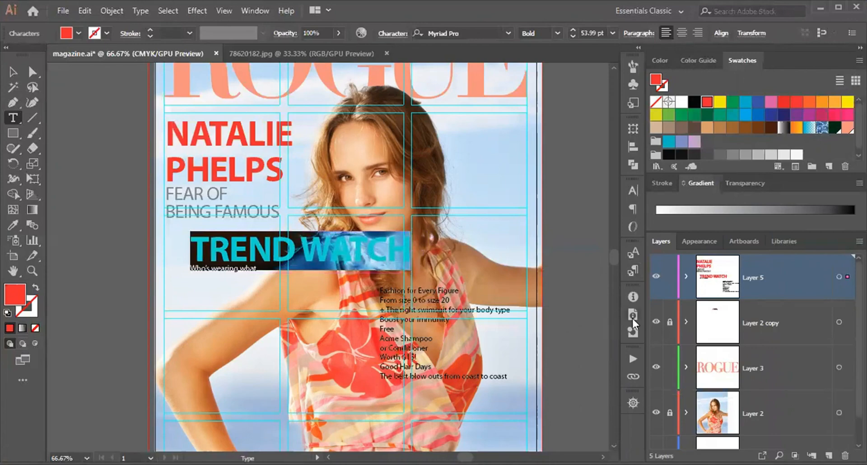
Recolour the "TREND WATCH" line light salmon with the paragraph styles displayed.
left_click(634, 271)
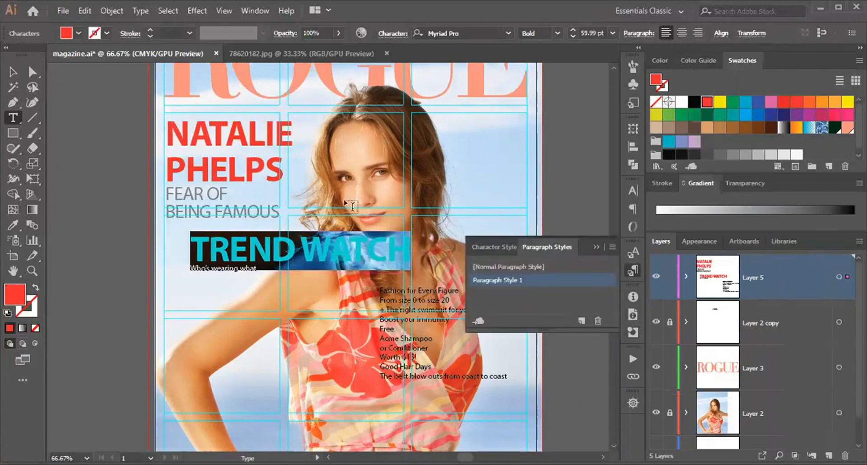
left_click(848, 128)
left_click(279, 256)
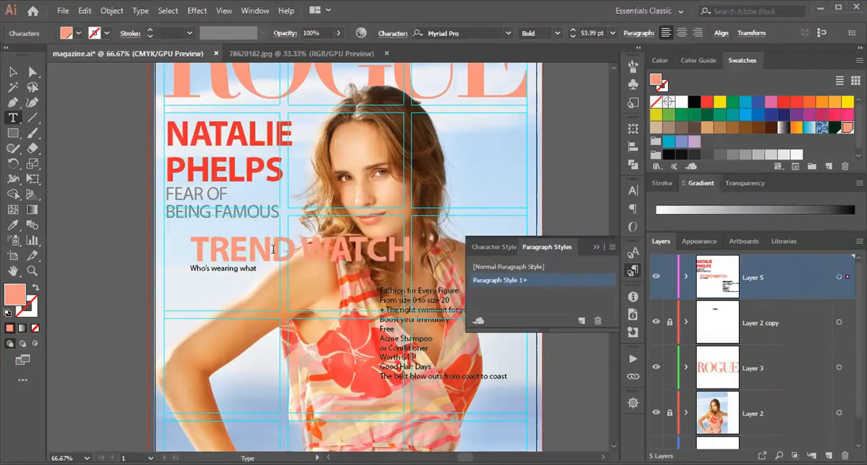
Redefine Paragraph Style 1 from the salmon "N" in "TREND WATCH" and leave text editing.
left_click_drag(256, 250, 280, 255)
left_click(611, 247)
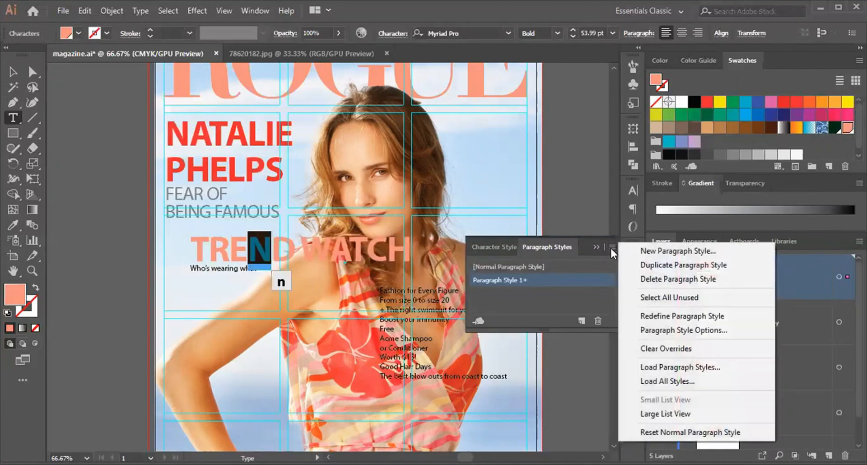
left_click(640, 318)
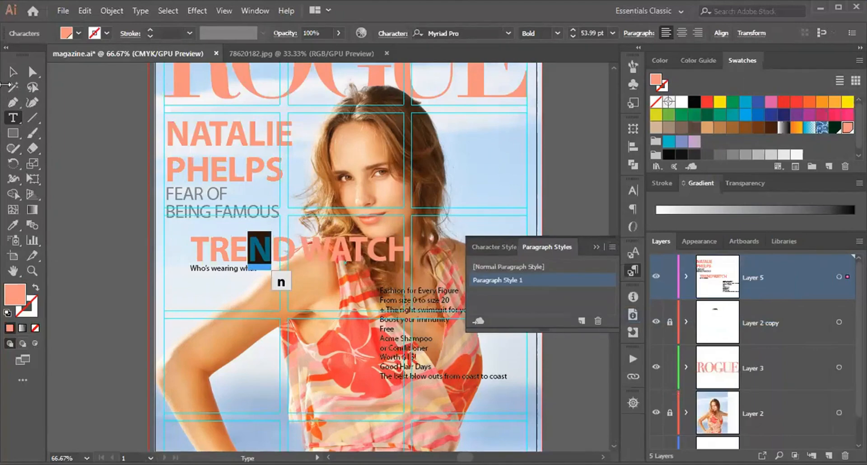
left_click(13, 71)
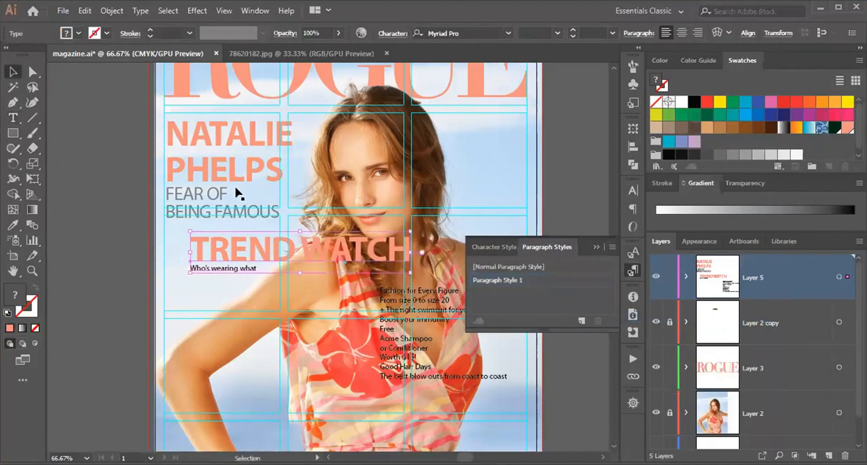
Create a second paragraph style from the grey "FEAR OF BEING FAMOUS" text, keeping its default name and settings.
left_click(173, 197)
double_click(173, 196)
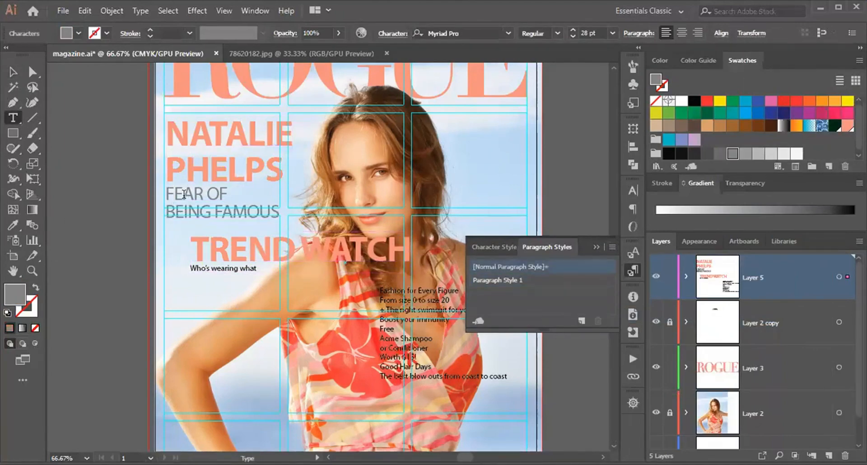
left_click_drag(166, 194, 292, 208)
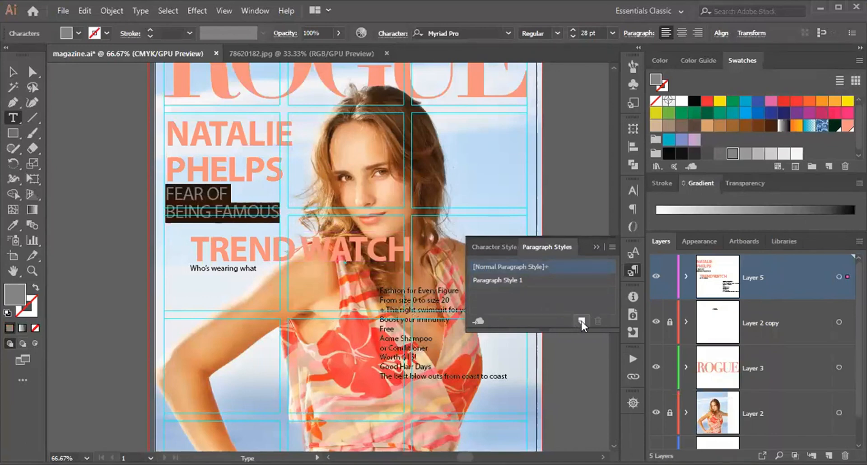
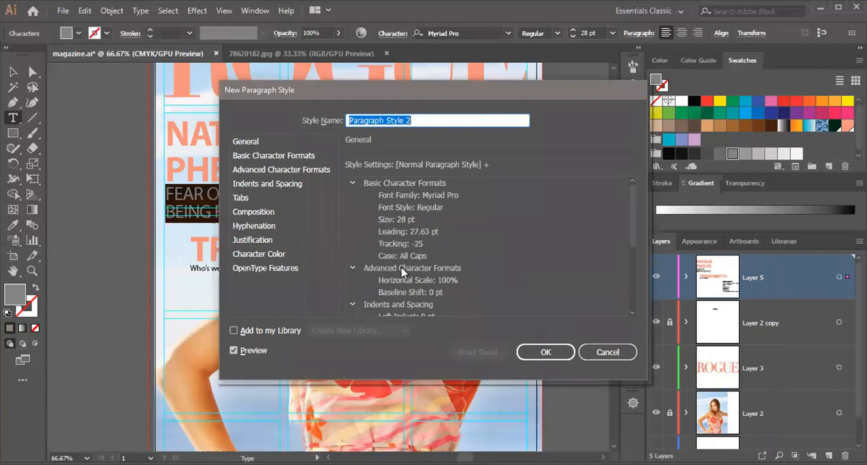
scroll(400, 266, "down", 5)
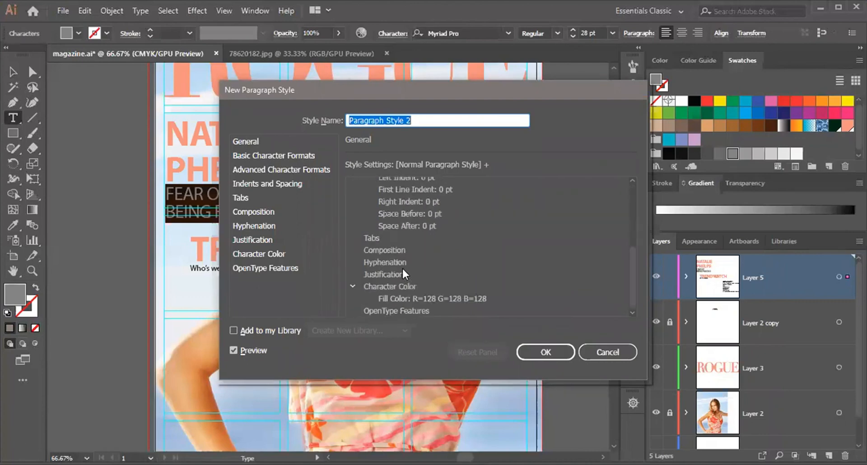
scroll(401, 267, "up", 5)
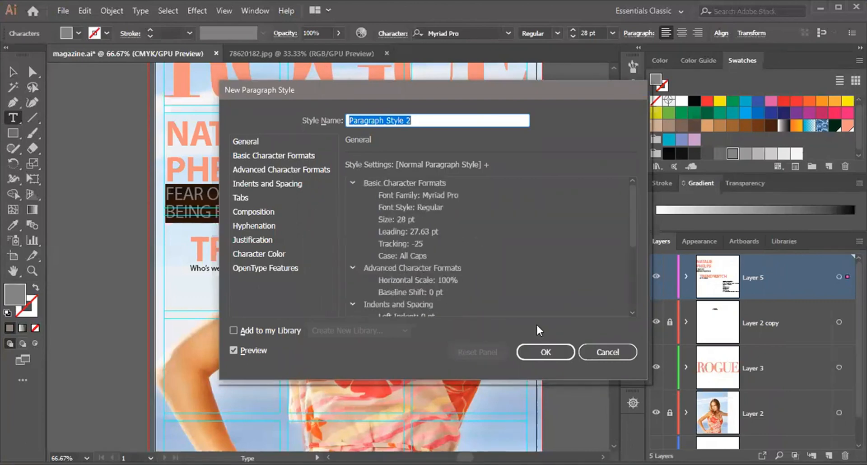
left_click(554, 354)
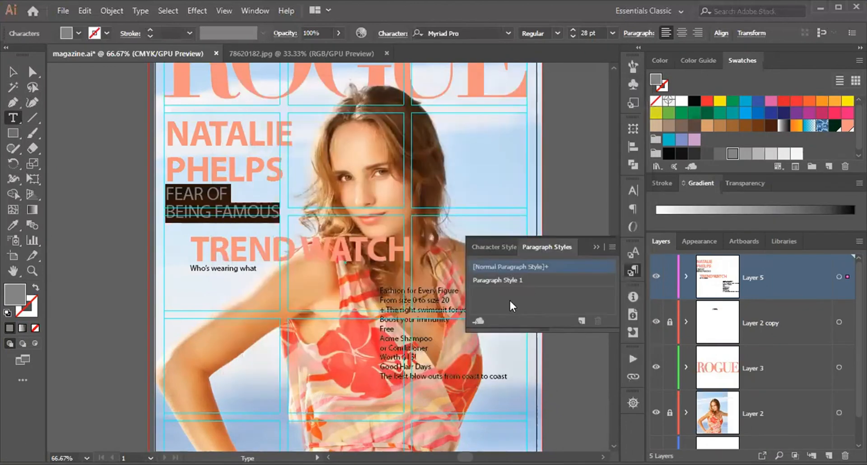
Apply Paragraph Style 2 to the "Who's wearing what" line and deselect it.
left_click(217, 268)
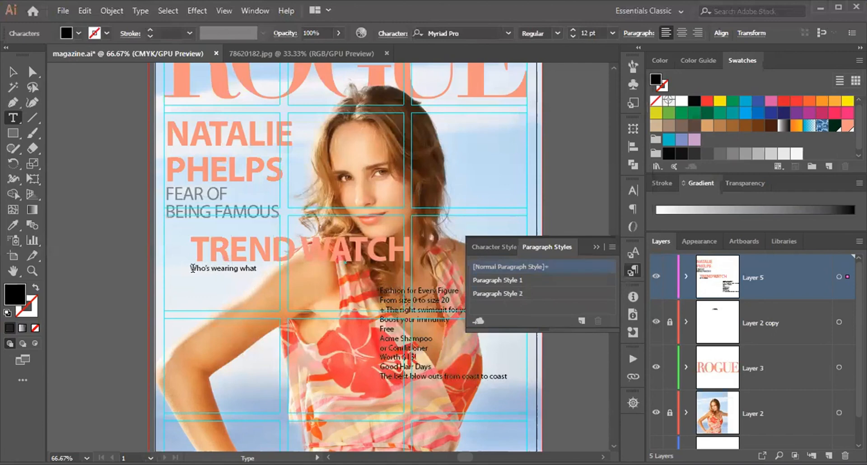
left_click_drag(190, 269, 298, 270)
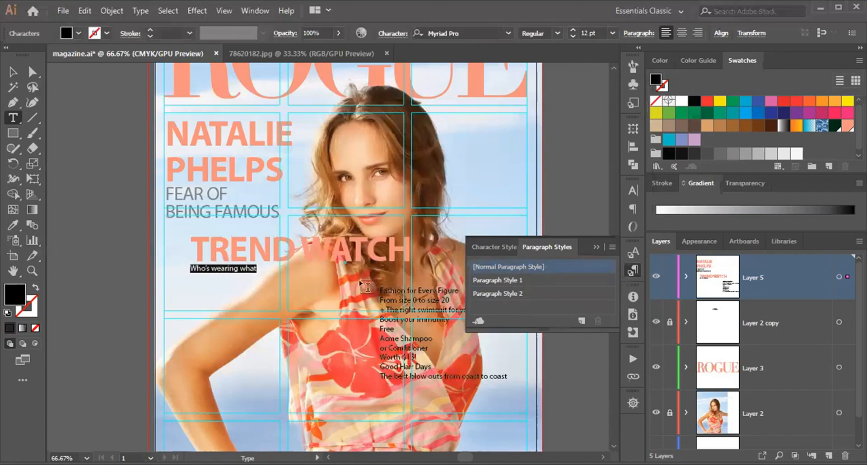
left_click(509, 294)
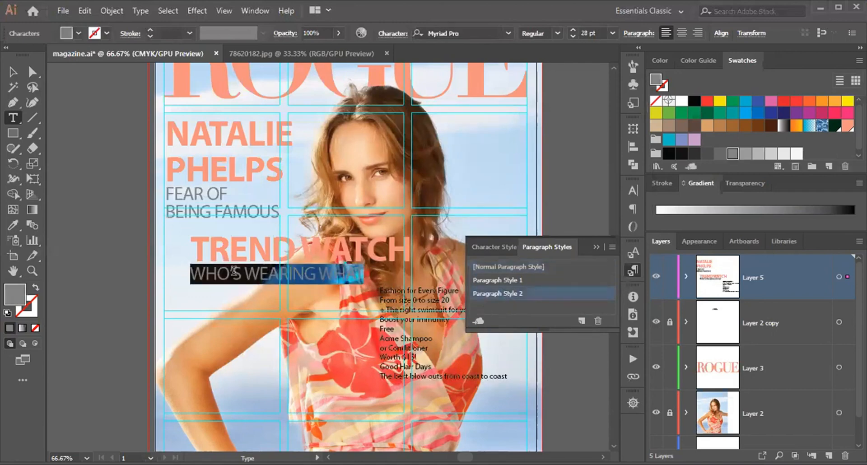
left_click(198, 248)
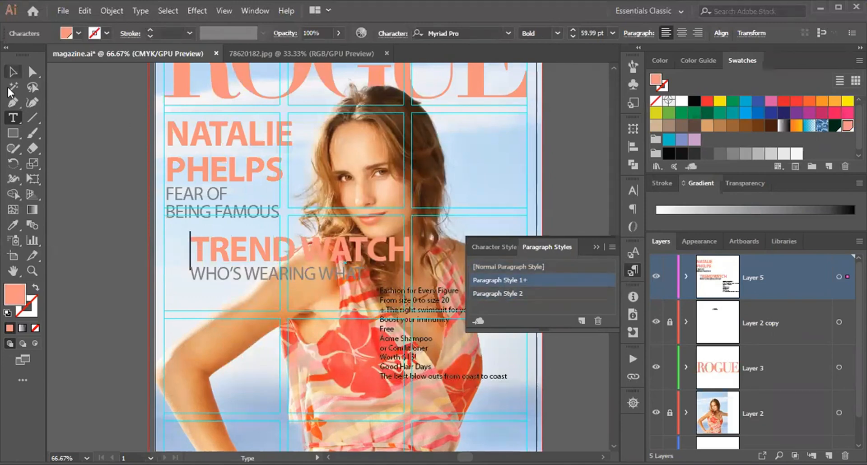
left_click(240, 140)
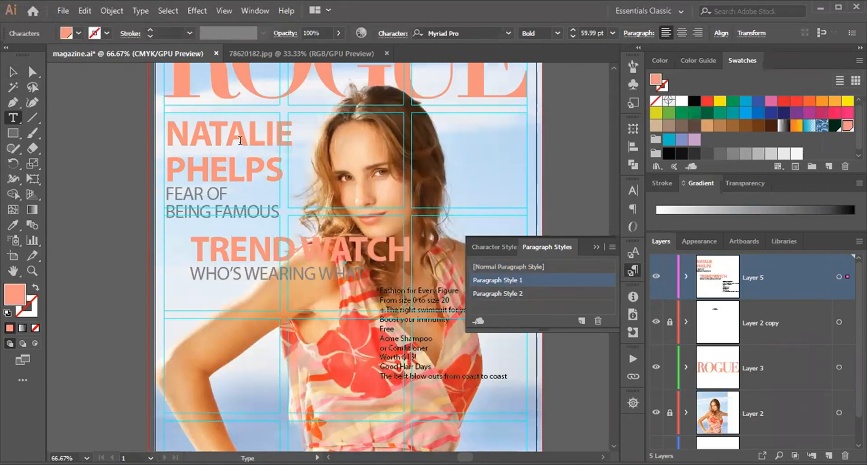
Move the "TREND WATCH" text block down to align with the left margin guide and hide the paragraph styles.
left_click(248, 250)
key("Escape")
left_click_drag(305, 250, 280, 270)
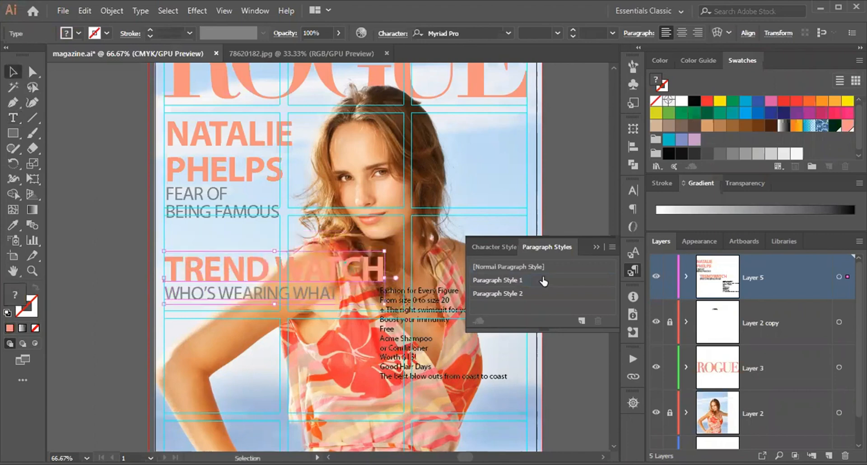
left_click(596, 246)
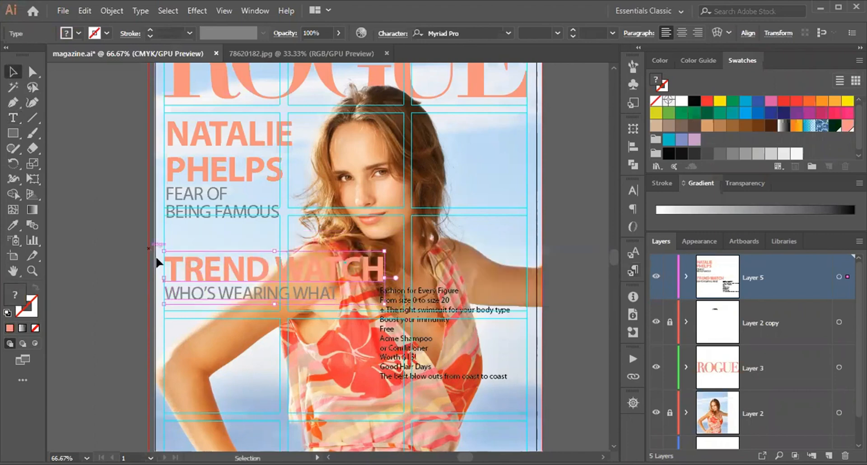
Break the "TREND WATCH" headline onto two lines between its words.
double_click(260, 265)
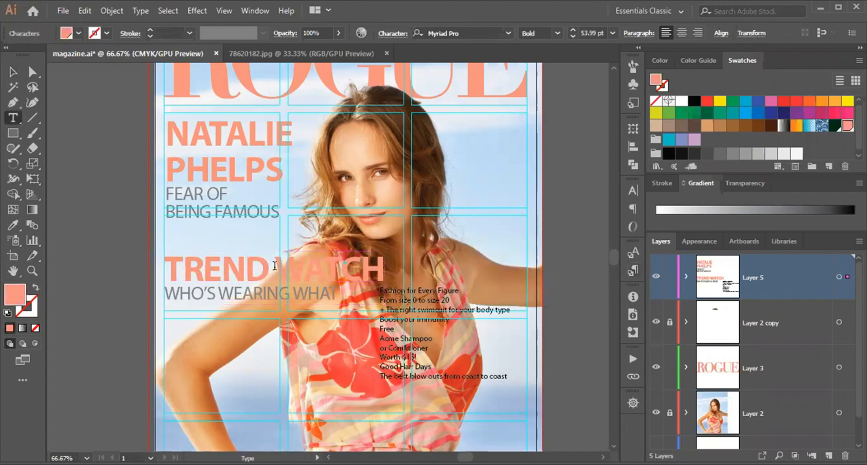
left_click(274, 265)
key("Return")
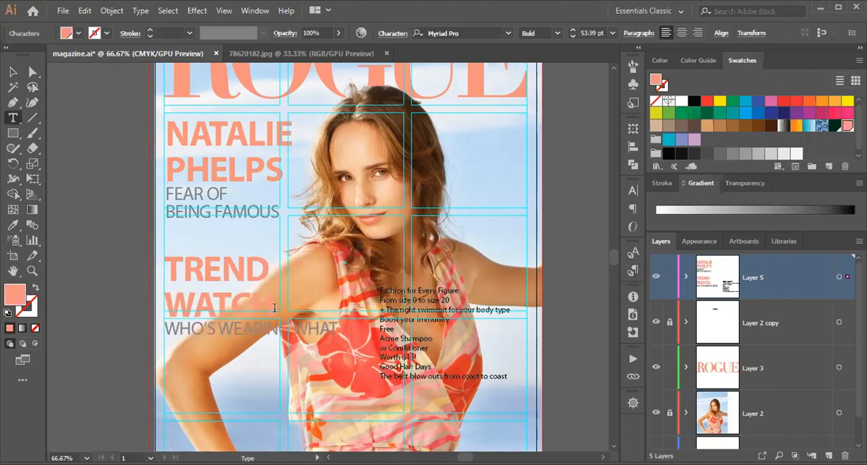
Tighten the leading of the two-line "TREND WATCH" headline.
left_click_drag(274, 308, 152, 239)
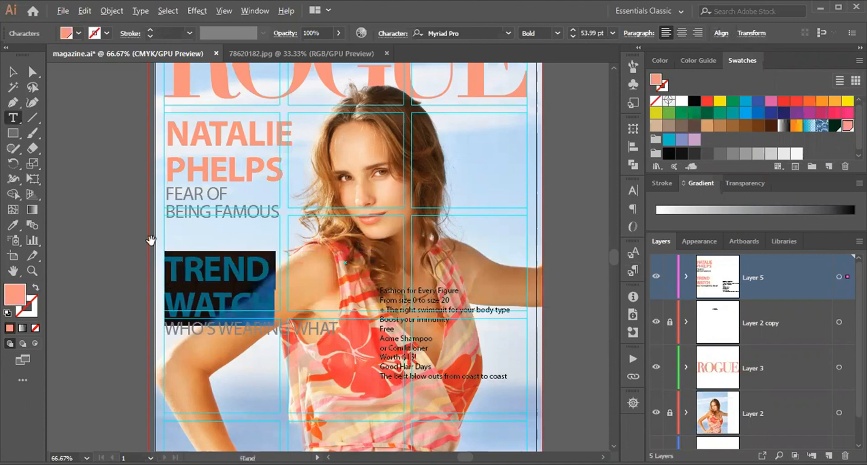
key("alt+Up")
key("alt+Up")
key("alt+Up")
key("alt+Up")
key("alt+Down")
key("alt+Down")
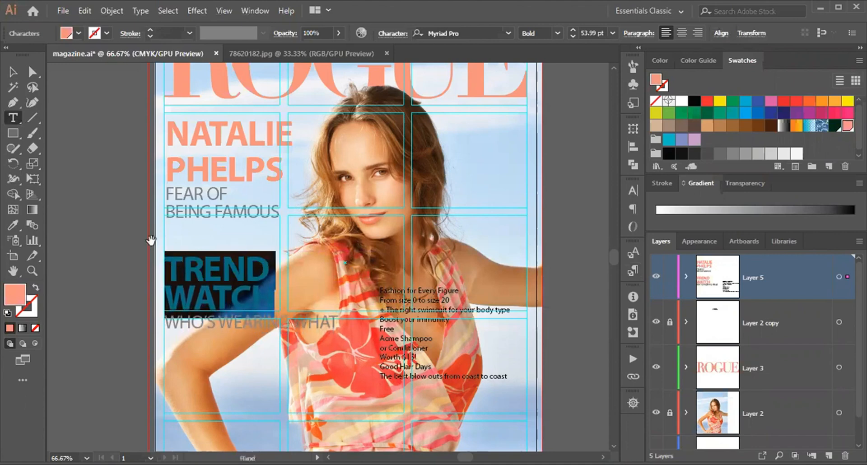
key("alt+Up")
Reduce the "TREND WATCH" headline to 49.99 pt and tighten its leading slightly more.
key("ctrl+shift+comma")
key("ctrl+shift+comma")
key("ctrl+shift+comma")
key("ctrl+shift+comma")
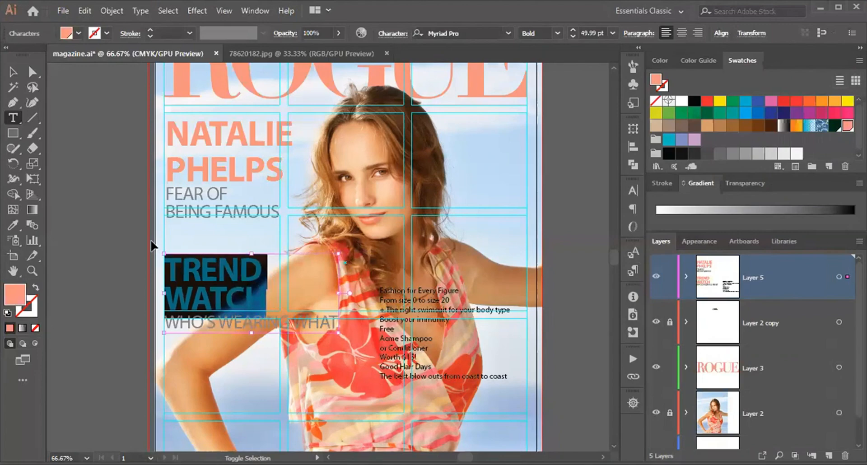
key("ctrl+shift+period")
key("ctrl+shift+period")
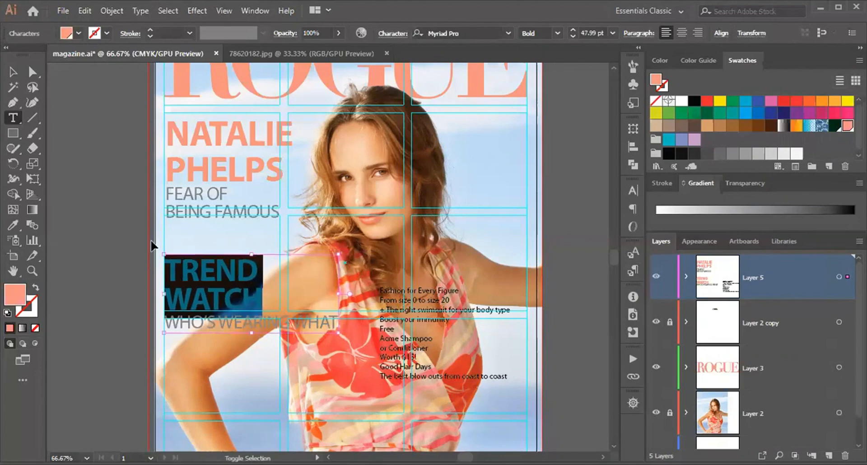
key("alt+Up")
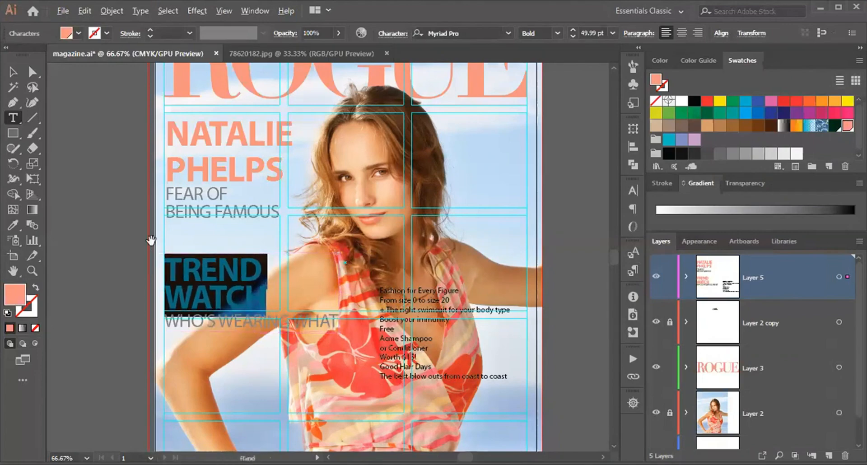
Scale the whole "TREND WATCH" text block down slightly in proportion and nudge it up a little.
left_click(270, 319)
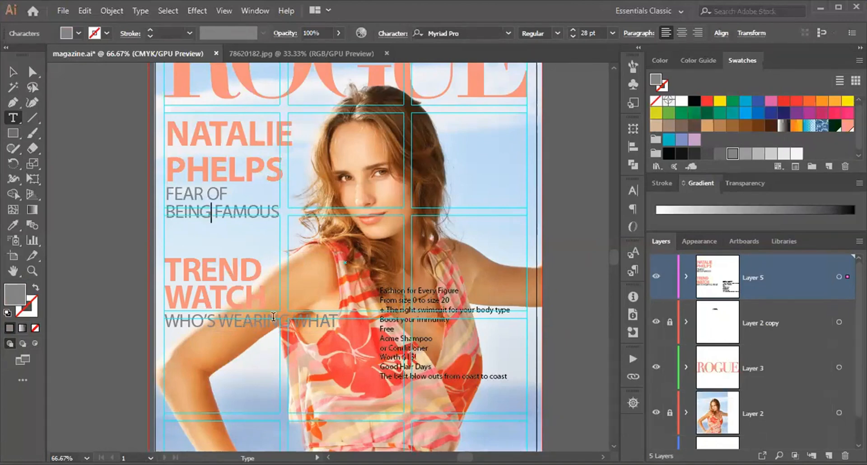
key("Escape")
left_click(222, 290)
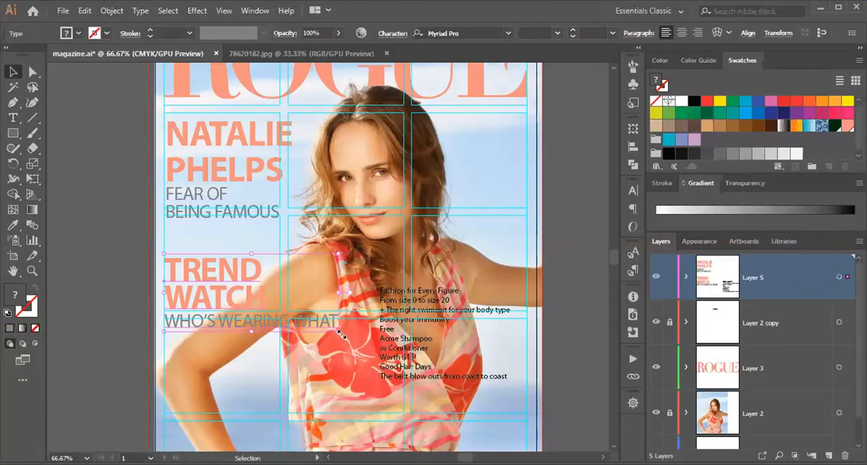
left_click_drag(338, 331, 320, 324)
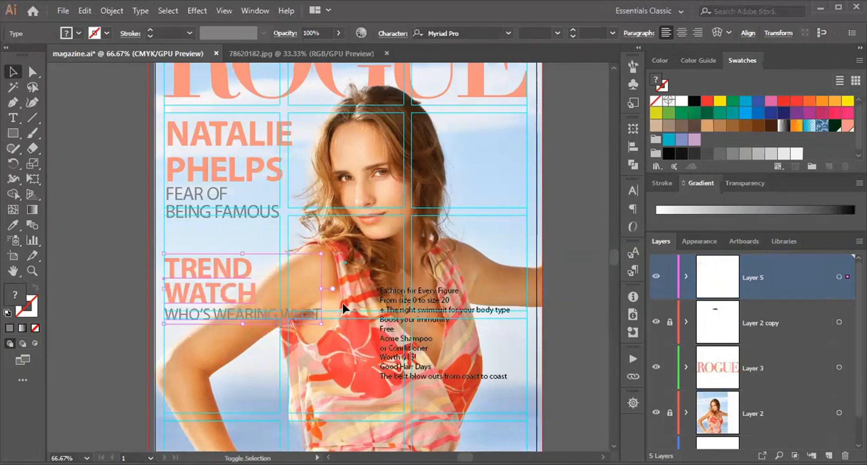
key("shift+Down")
key("shift+Down")
key("shift+Up")
key("shift+Up")
key("shift+Up")
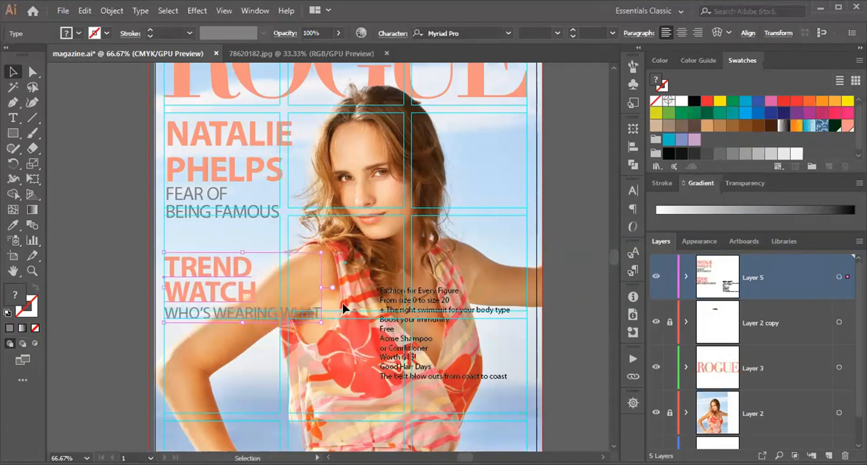
Remove the blank first line and the lines "Fashion for Every Figure" and "From size 0 to size 20" from the small black text block.
left_click(397, 288)
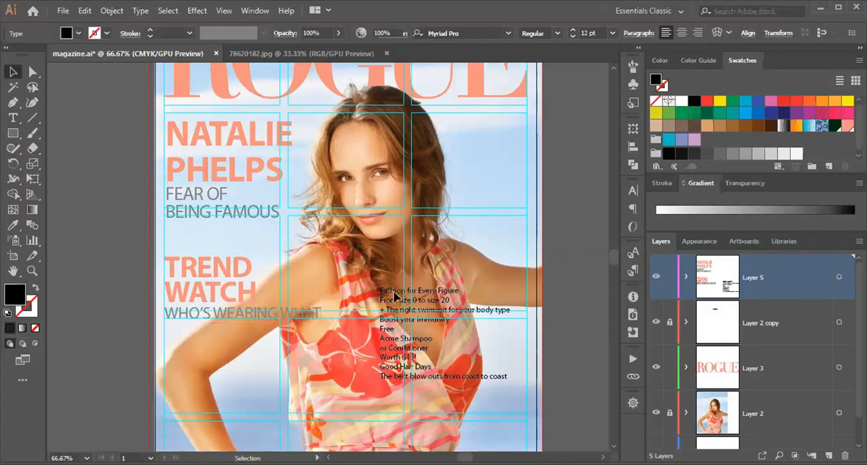
double_click(394, 291)
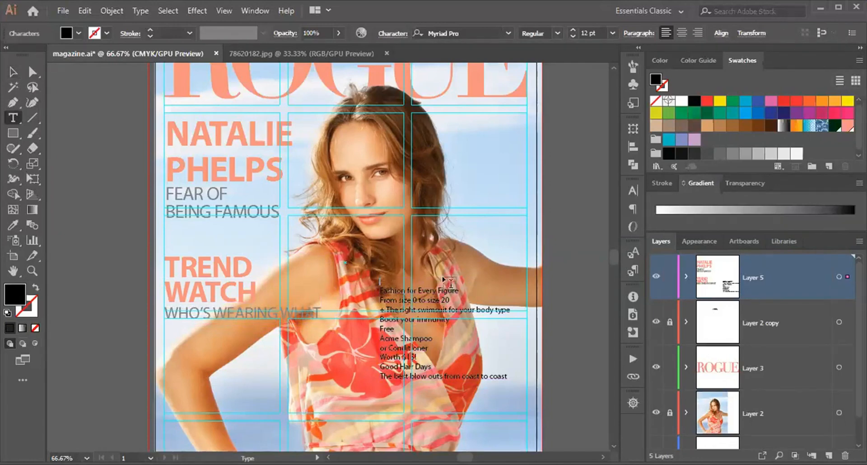
key("BackSpace")
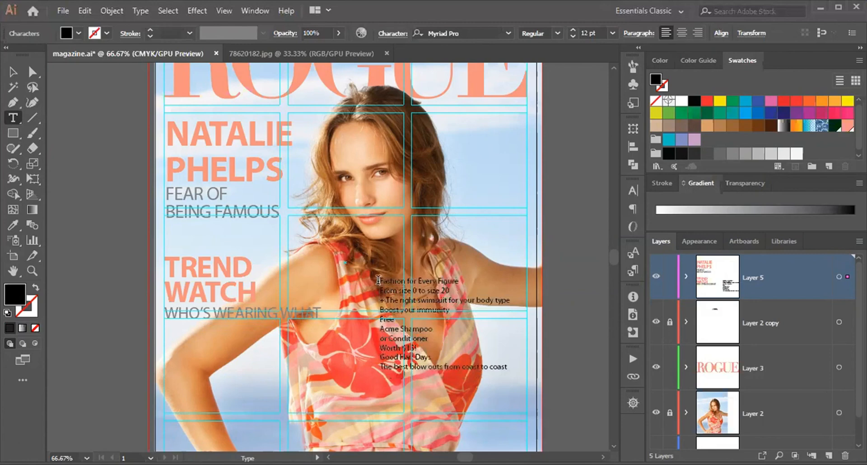
left_click_drag(379, 280, 450, 291)
key("BackSpace")
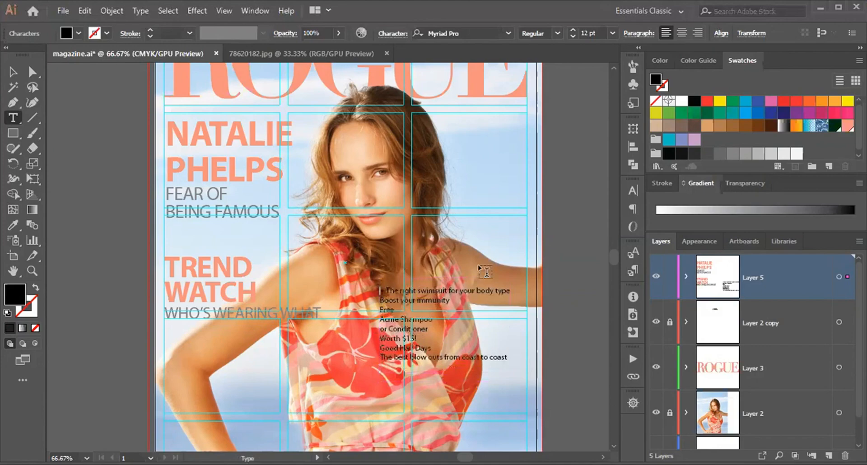
key("Escape")
scroll(283, 348, "down", 2)
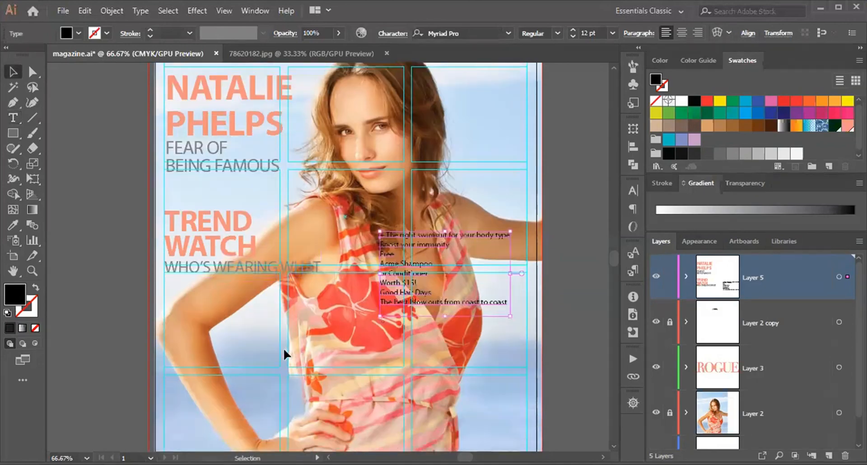
left_click(163, 321)
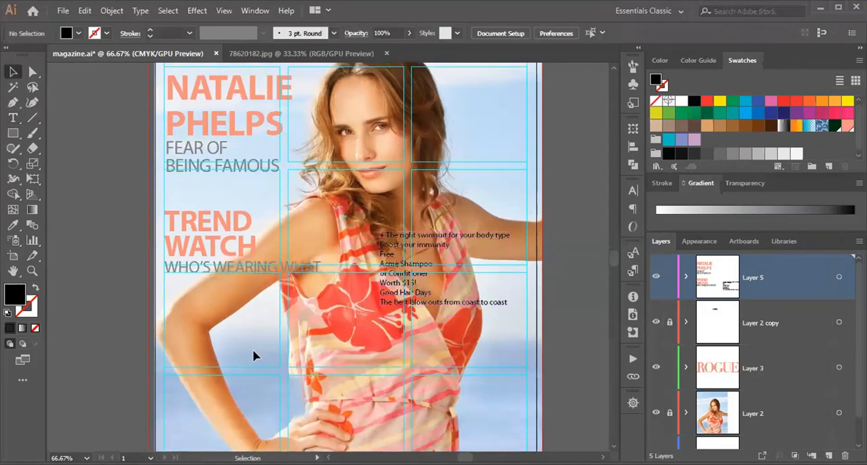
key("t")
left_click_drag(227, 337, 237, 308)
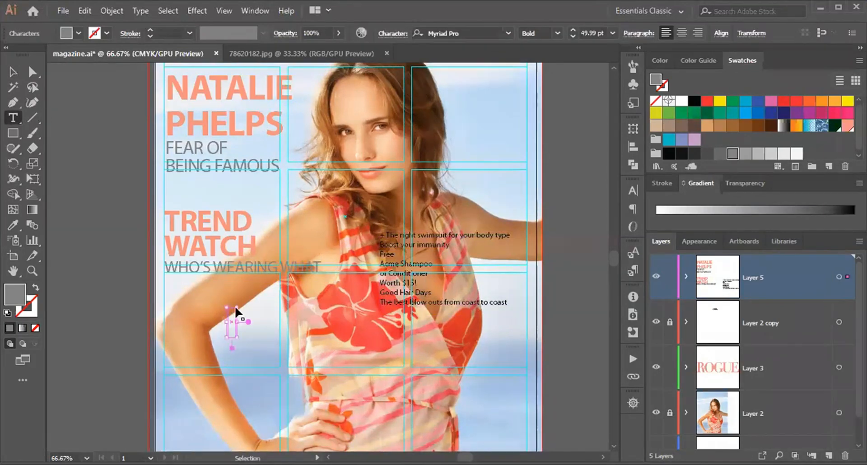
key("ctrl+v")
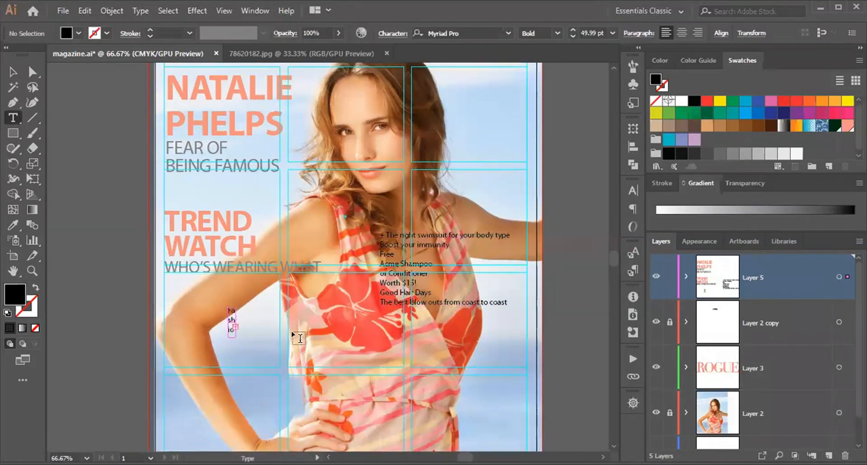
key("ctrl+z")
key("Escape")
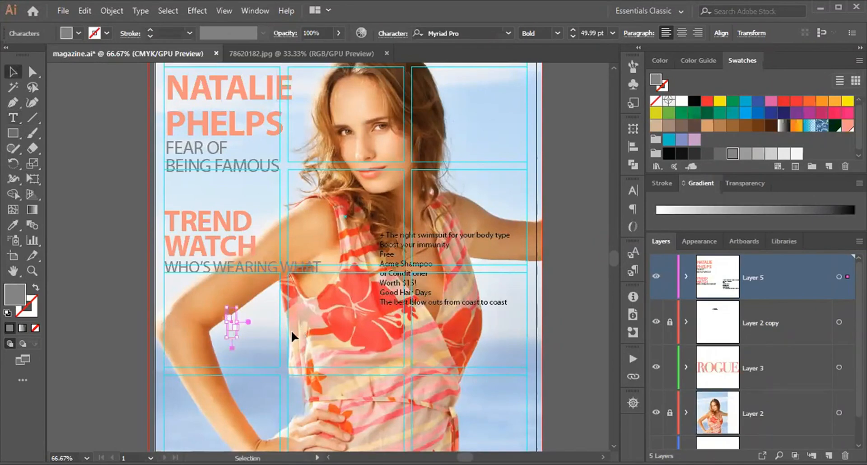
key("Delete")
Paste the cut lines "Fashion for Every Figure" and "From size 0 to size 20" as new point text below "WHO'S WEARING WHAT".
key("t")
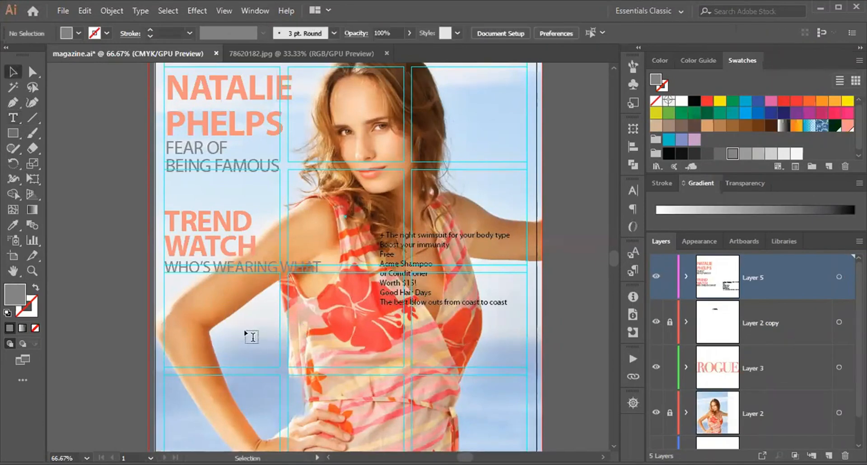
left_click(202, 333)
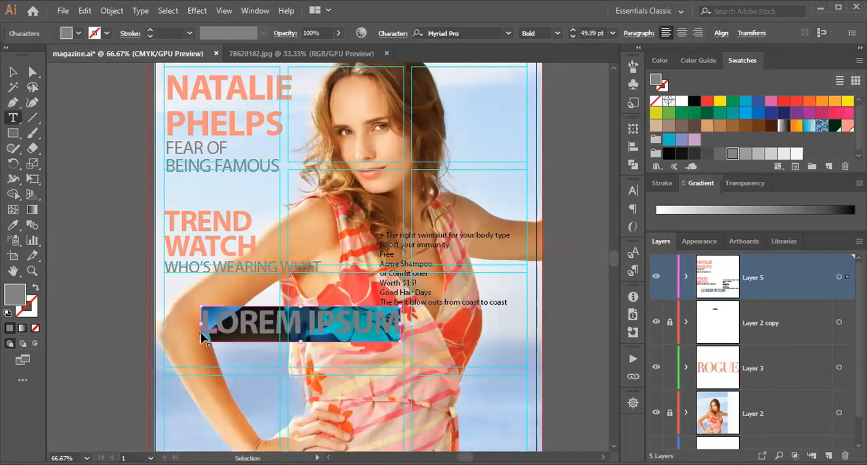
key("ctrl+v")
key("Escape")
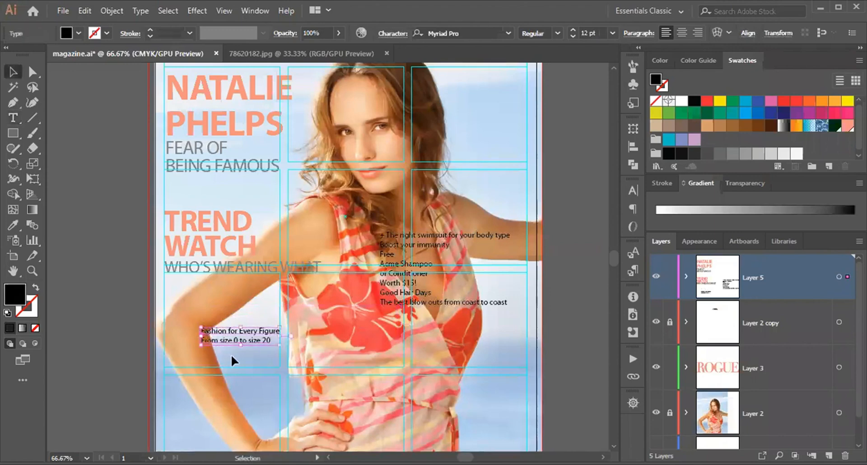
Match the "Fashion for Every Figure" line to the "TREND WATCH" headline formatting with the Eyedropper.
left_click(13, 224)
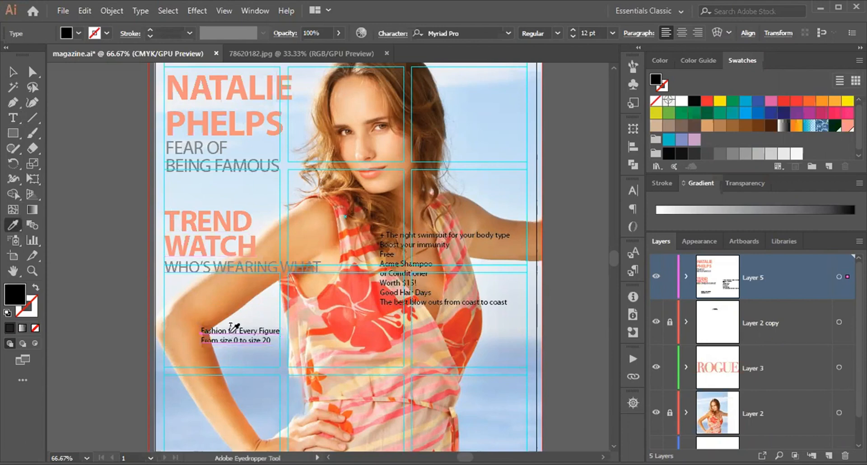
key("t")
left_click_drag(202, 330, 294, 330)
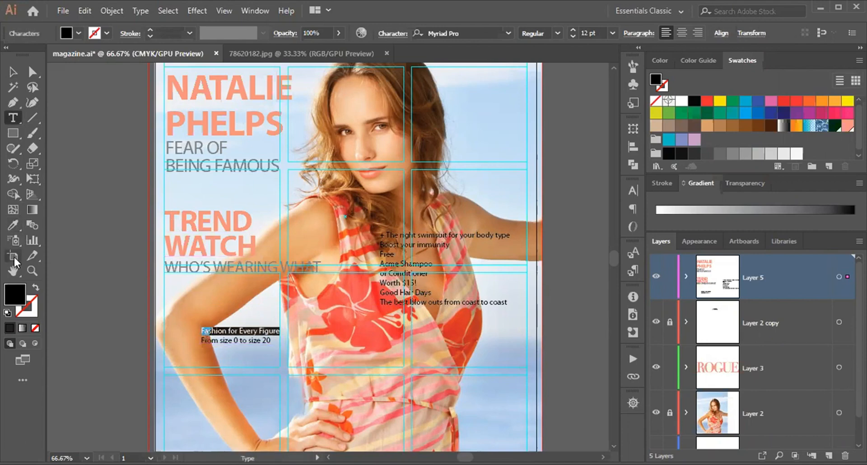
left_click(13, 224)
left_click(174, 223)
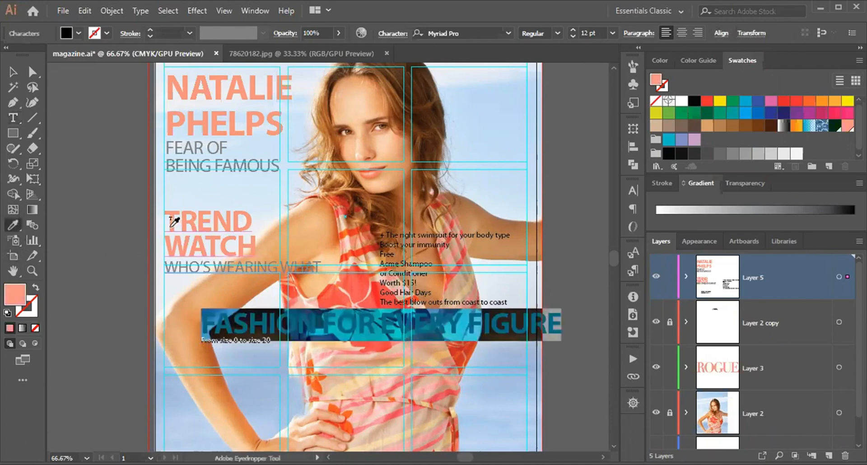
Break the "FASHION FOR EVERY FIGURE" headline into two lines after "FOR", keeping its wording intact.
left_click(13, 72)
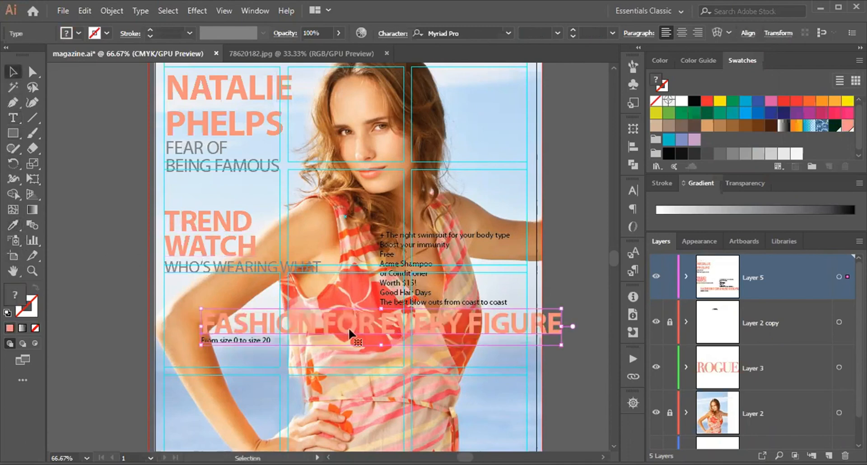
double_click(335, 324)
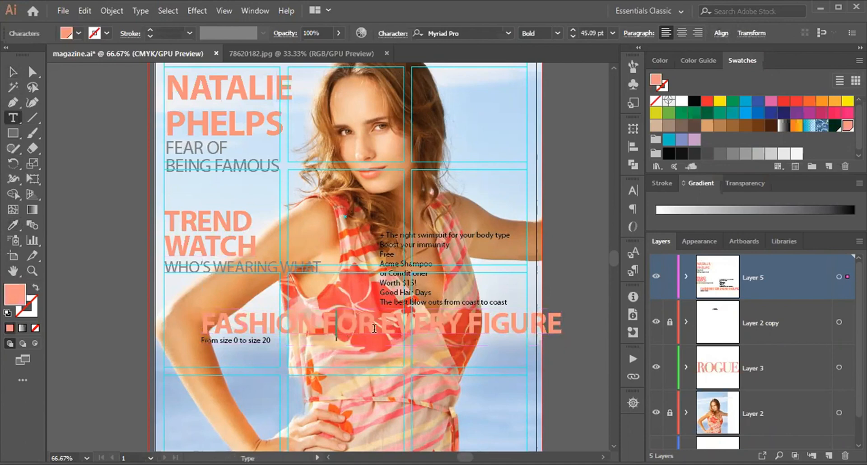
key("Return")
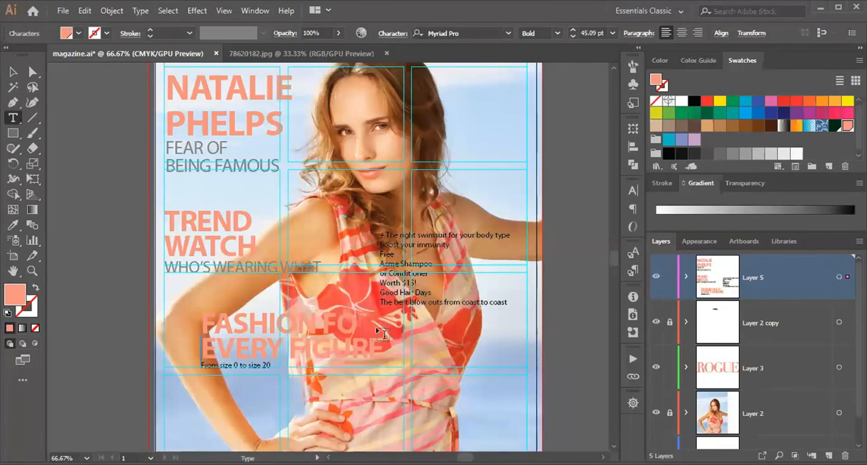
key("Escape")
key("ctrl+z")
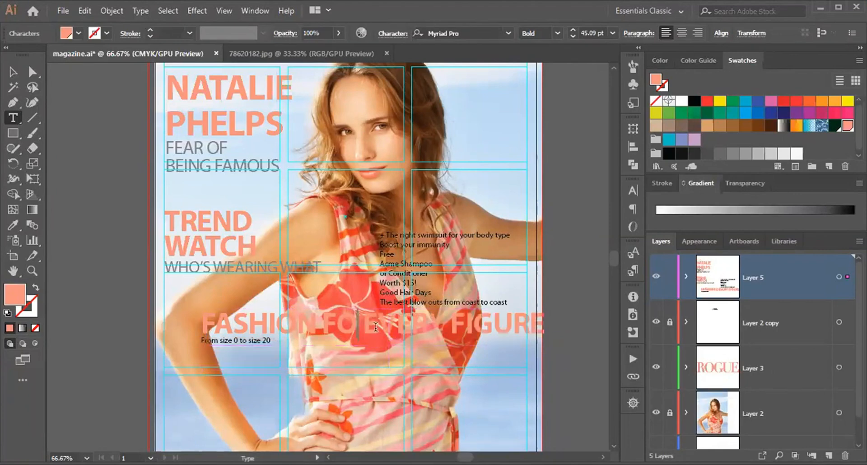
key("BackSpace")
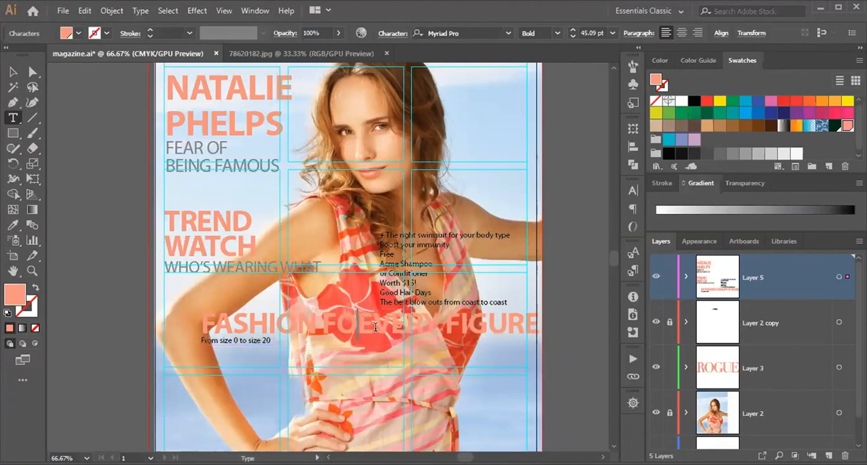
type("R")
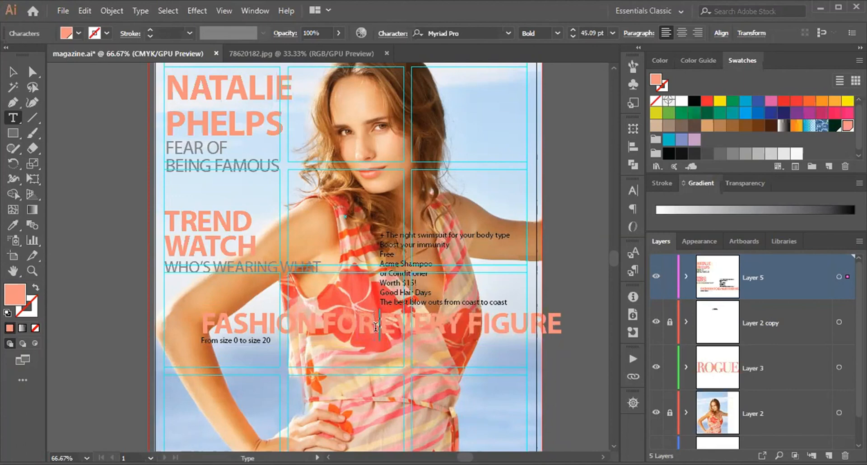
key("Return")
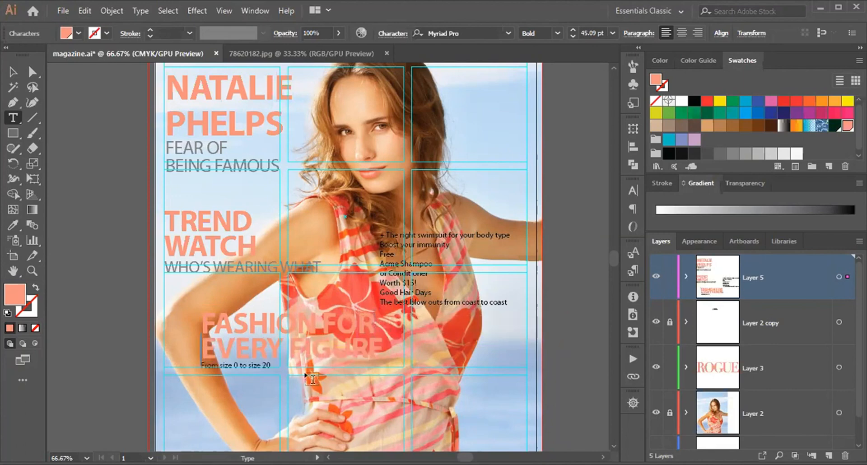
Match the "From size 0 to size 20" line to the gray "WHO'S WEARING WHAT" subhead with the Eyedropper.
left_click(263, 366)
left_click_drag(271, 366, 200, 366)
left_click(12, 225)
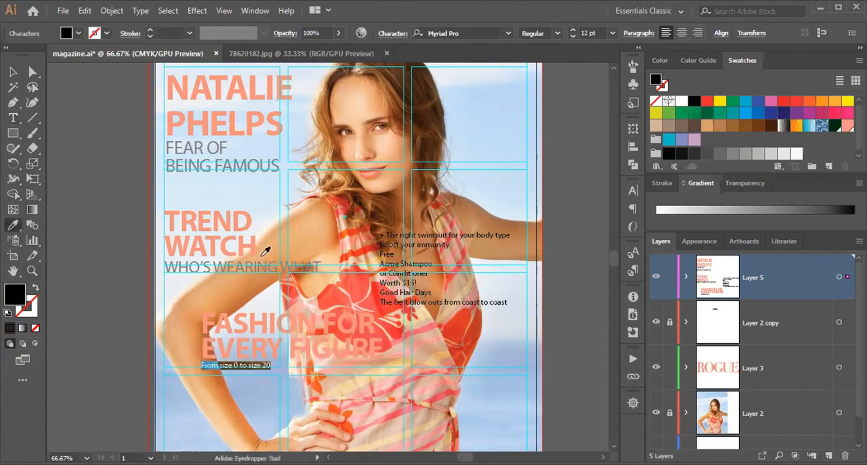
left_click(221, 265)
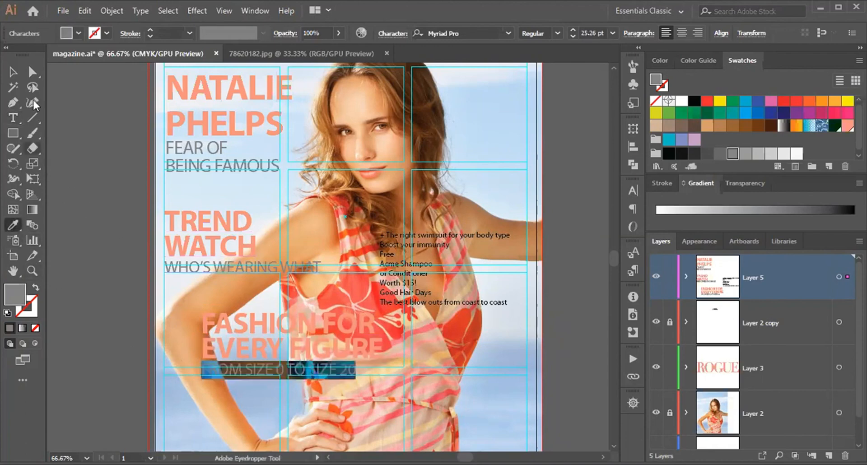
Align the "FASHION FOR EVERY FIGURE" block with the left margin guide and scale it down in proportion.
left_click(13, 72)
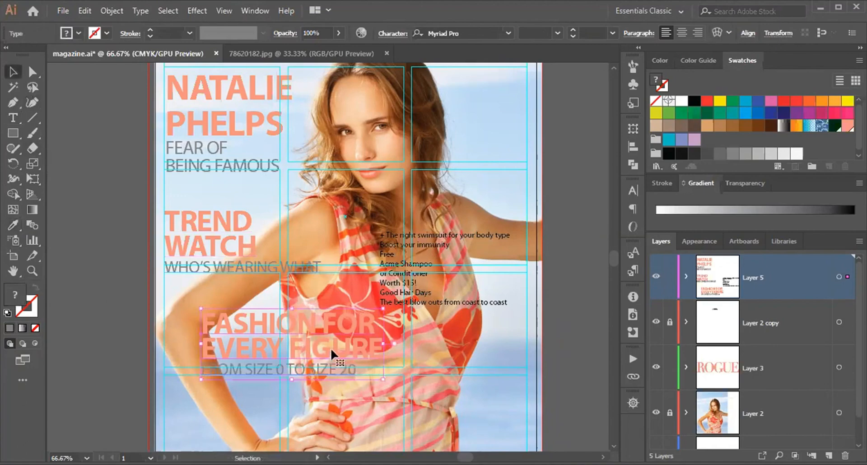
left_click_drag(332, 354, 294, 374)
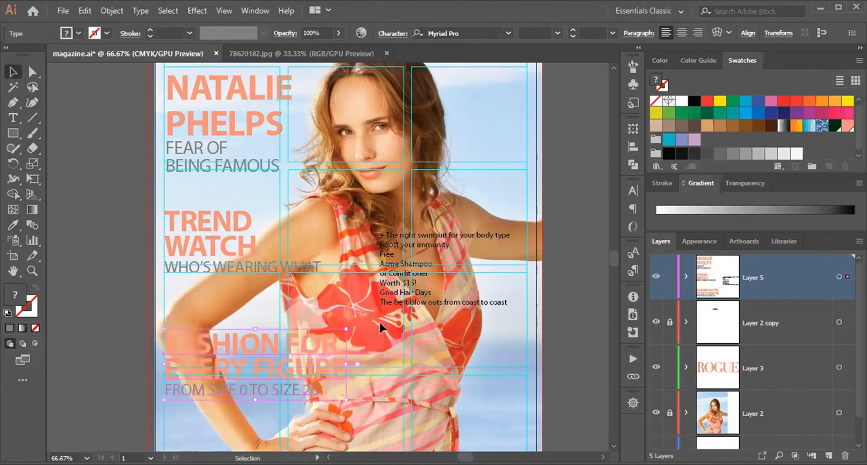
left_click_drag(346, 403, 319, 383)
Nudge the "FASHION FOR EVERY FIGURE" block up closer to the "TREND WATCH" block and deselect it.
scroll(318, 383, "down", 1)
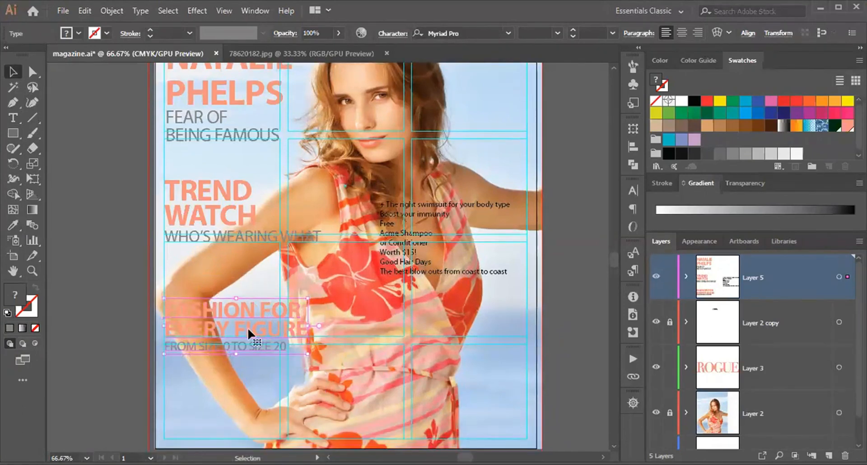
scroll(247, 326, "up", 3)
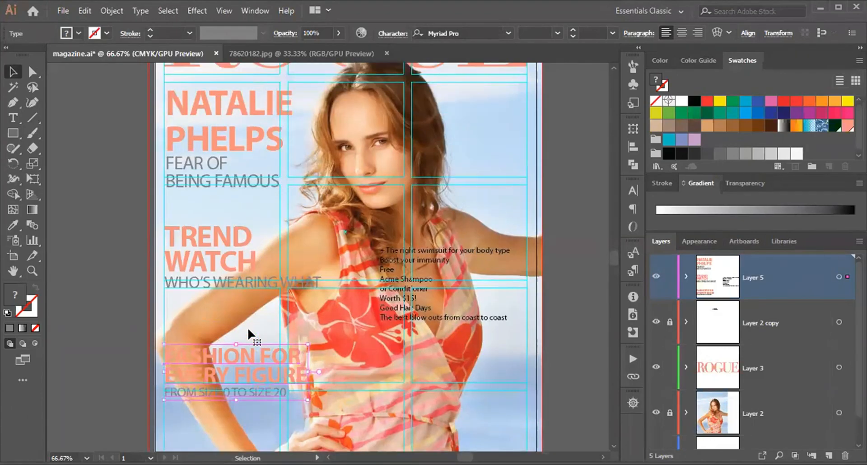
scroll(247, 327, "down", 4)
scroll(247, 327, "up", 1)
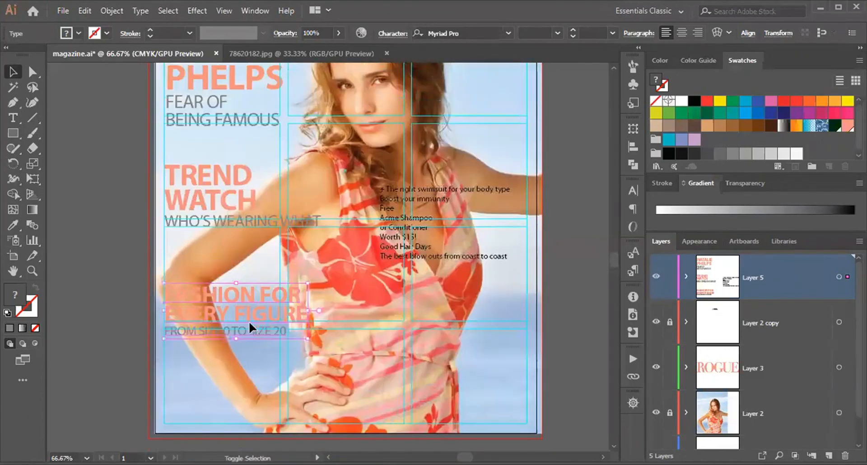
key("shift+Up")
key("shift+Up")
key("shift+Up")
key("shift+Up")
key("shift+Up")
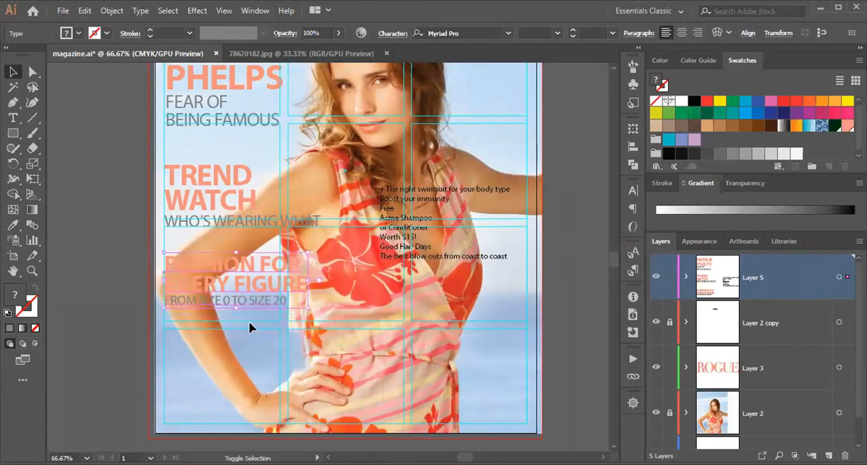
key("shift+Down")
key("shift+Down")
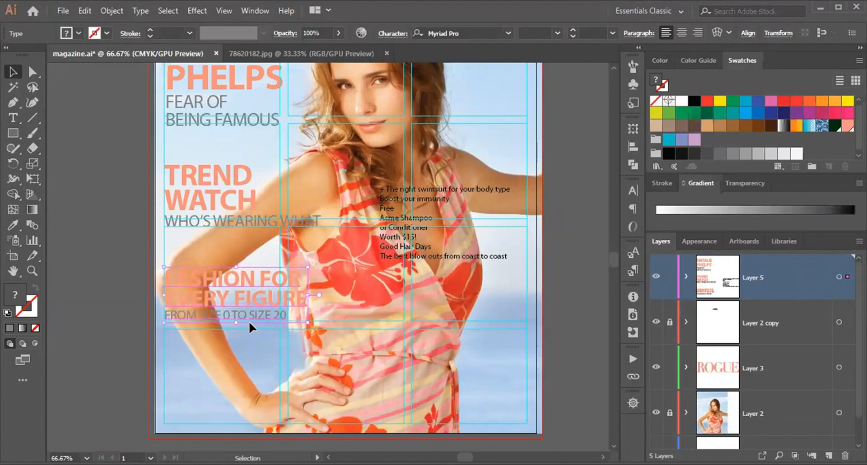
left_click(83, 259)
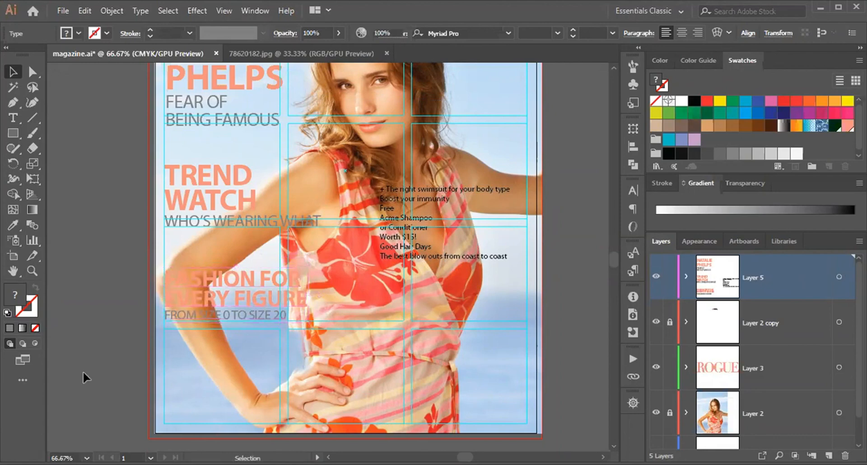
Cut the line "+ The right swimsuit for your body type" from the small black text block and remove the blank line left behind.
key("t")
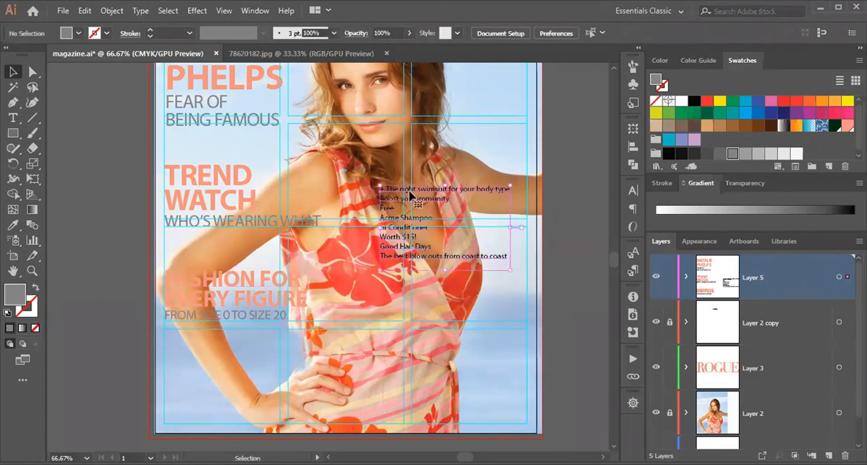
left_click(386, 186)
left_click(386, 186)
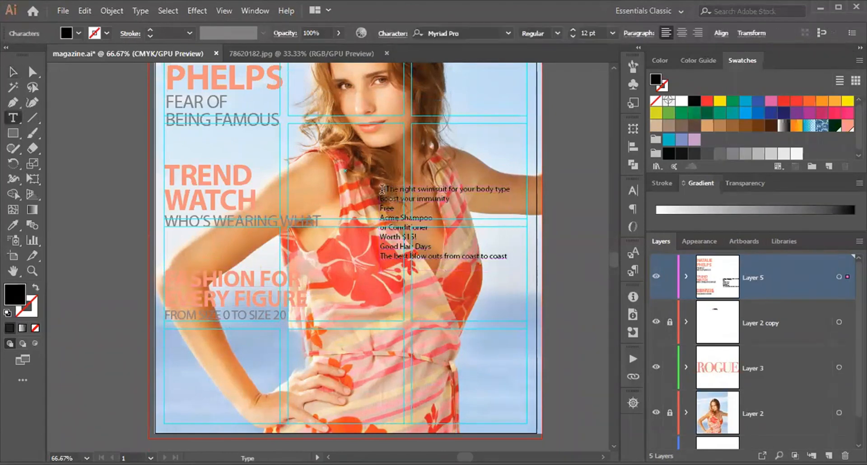
left_click_drag(382, 189, 524, 181)
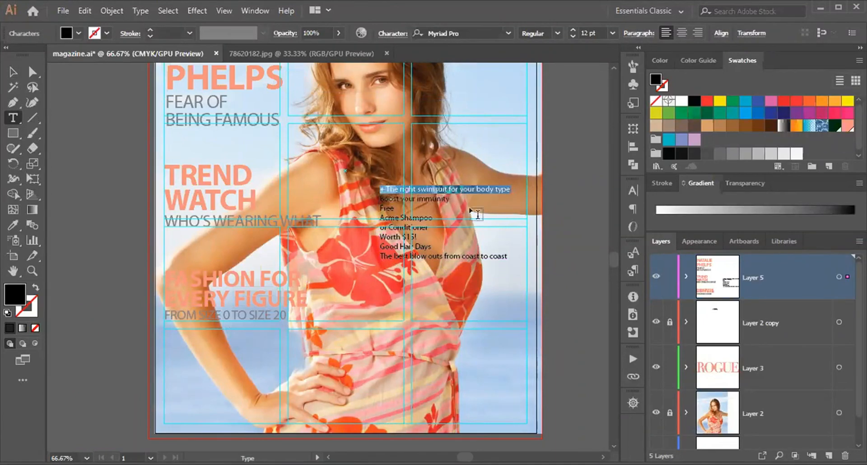
key("ctrl")
key("ctrl+x")
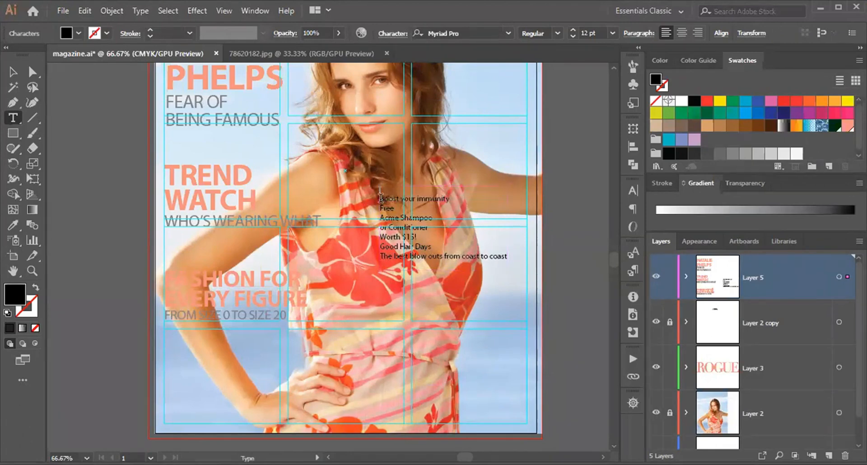
key("Delete")
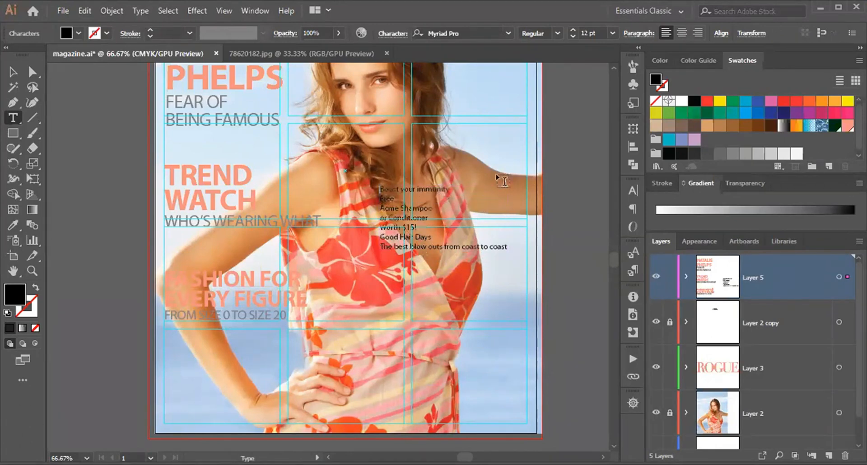
Paste the swimsuit line as separate text over the lower dress and match it to the "FASHION FOR EVERY FIGURE" headline formatting.
key("Escape")
key("t")
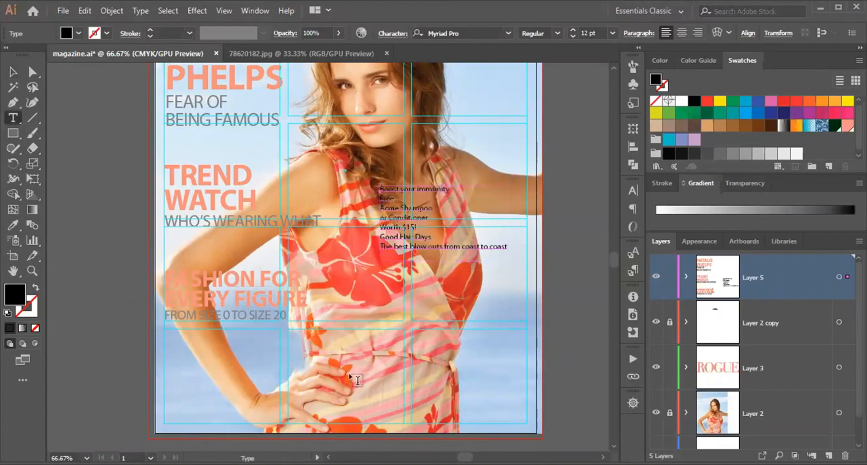
left_click(351, 374)
key("ctrl+v")
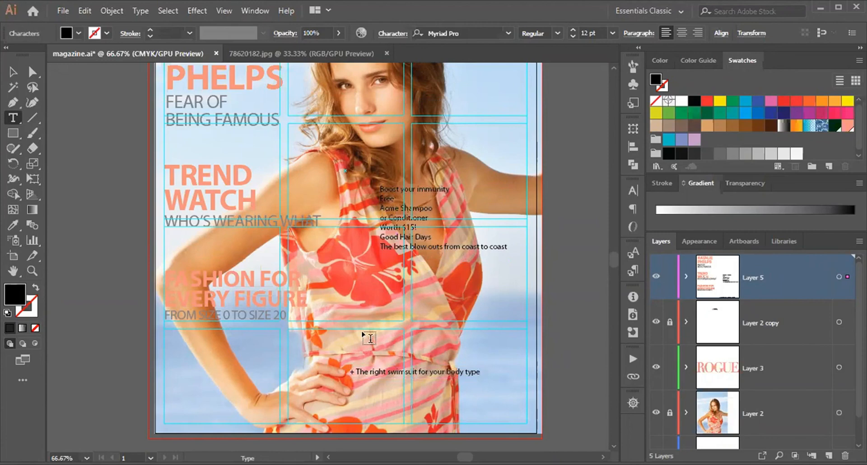
left_click(13, 224)
left_click(264, 273)
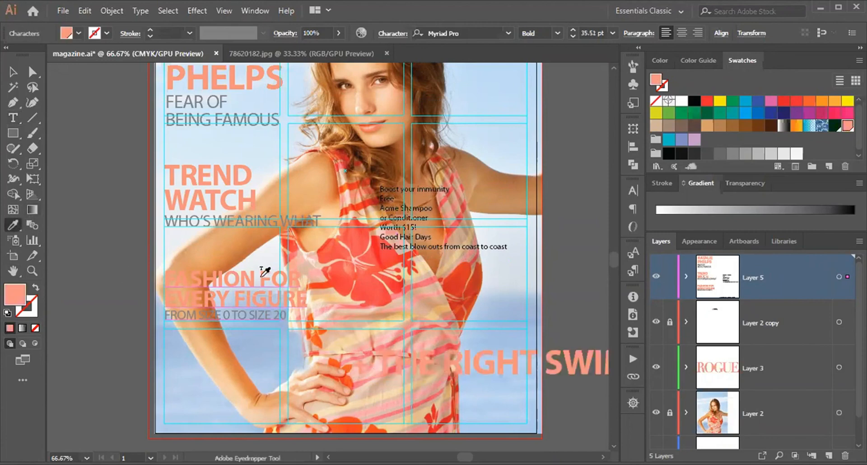
Move the swimsuit headline to the cover's left edge and break it into three lines: "+ THE RIGHT", "SWIMSUIT FOR", "YOUR BODY TYPE".
left_click(13, 71)
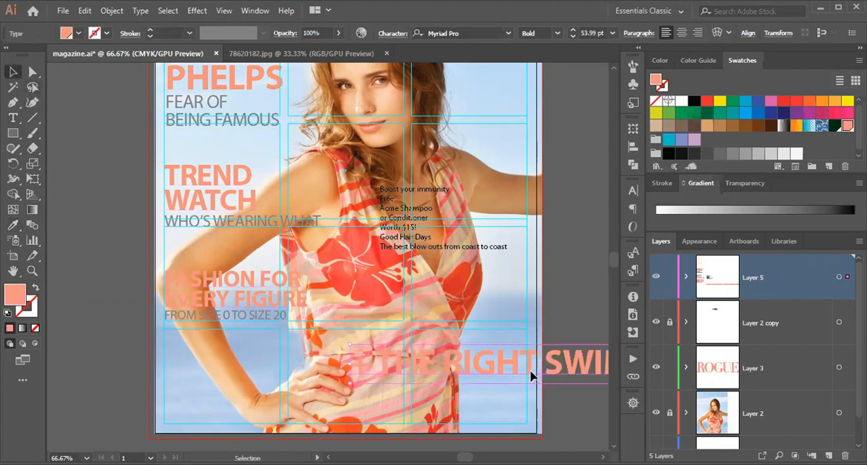
left_click_drag(530, 370, 185, 365)
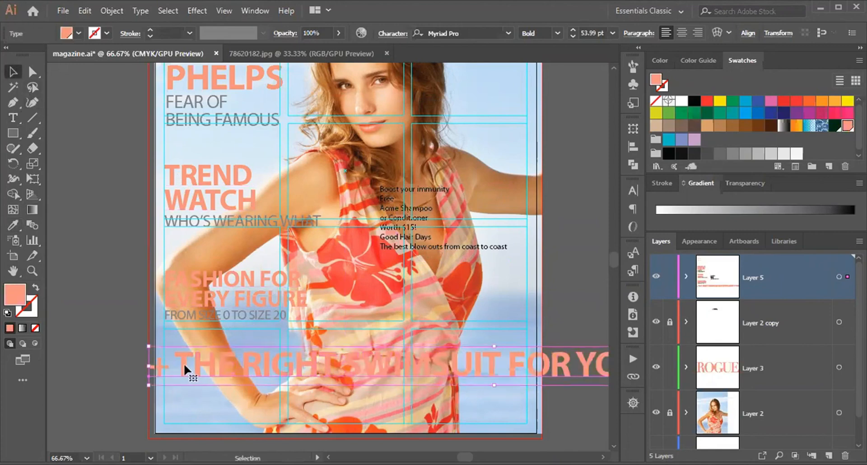
key("t")
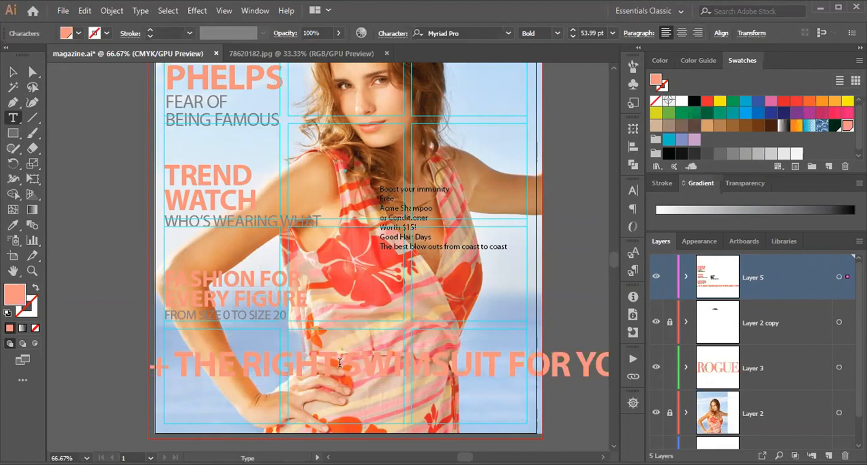
key("Right")
key("Return")
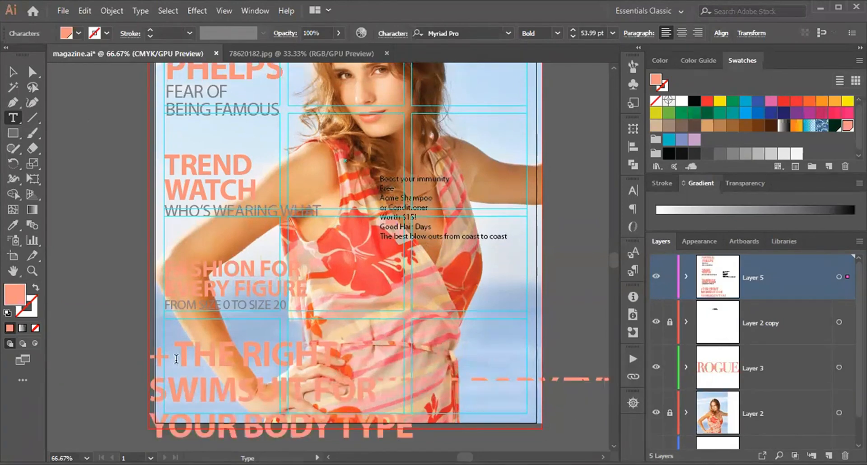
Cut the leading plus sign from the swimsuit headline and scale the headline down to about 28.4 pt, placing it below the "FASHION FOR EVERY FIGURE" block.
left_click_drag(177, 357, 110, 361)
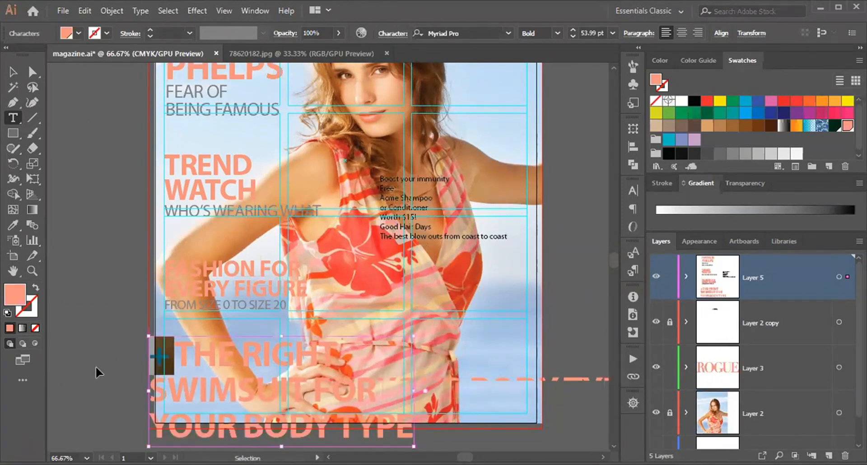
key("BackSpace")
key("Escape")
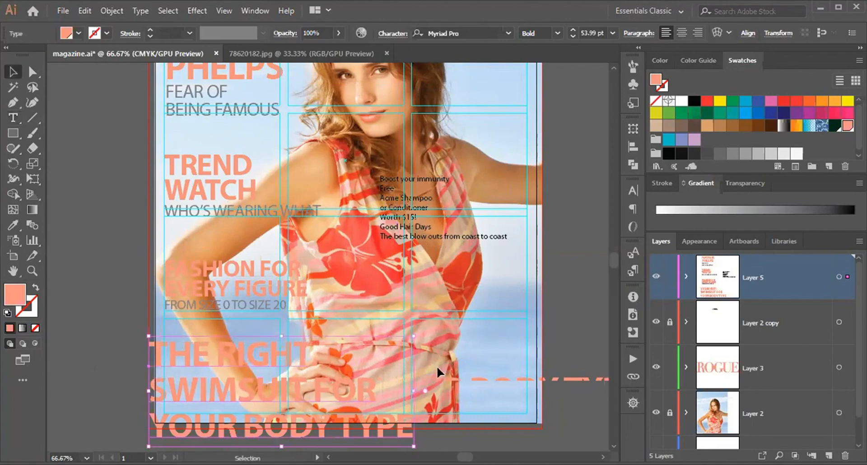
left_click_drag(414, 391, 288, 365)
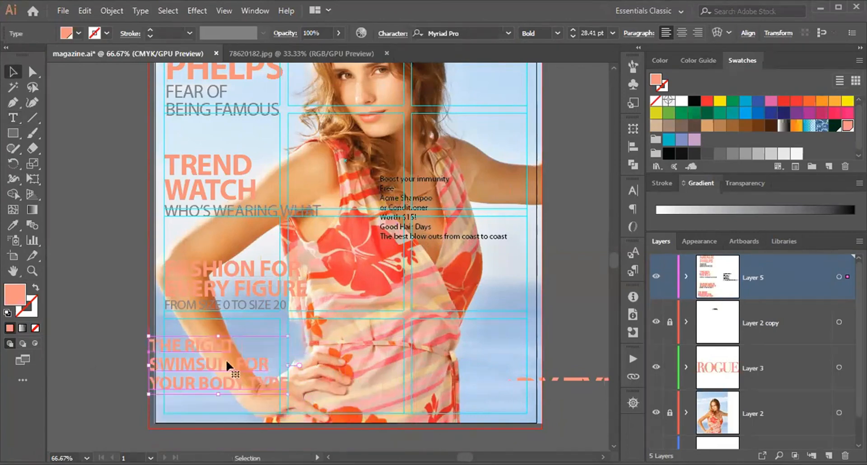
left_click_drag(226, 360, 251, 346)
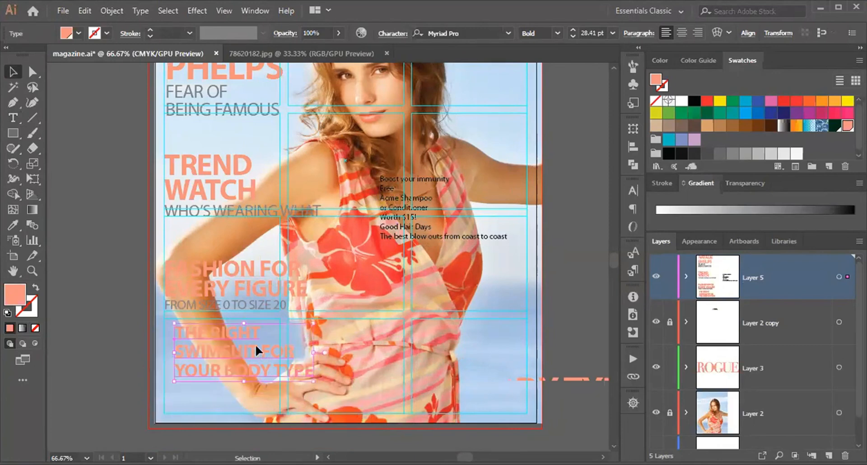
Nudge the "FASHION FOR EVERY FIGURE" block up until it sits just below "WHO'S WEARING WHAT".
left_click(239, 261)
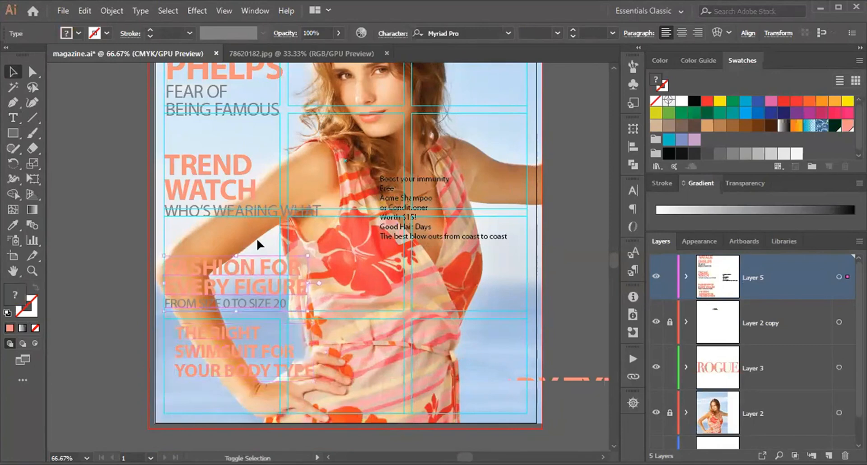
key("shift+Up")
key("shift+Up")
key("shift+Up")
key("shift+Up")
key("shift+Up")
key("shift+Up")
key("shift+Up")
key("shift+Up")
key("shift+Up")
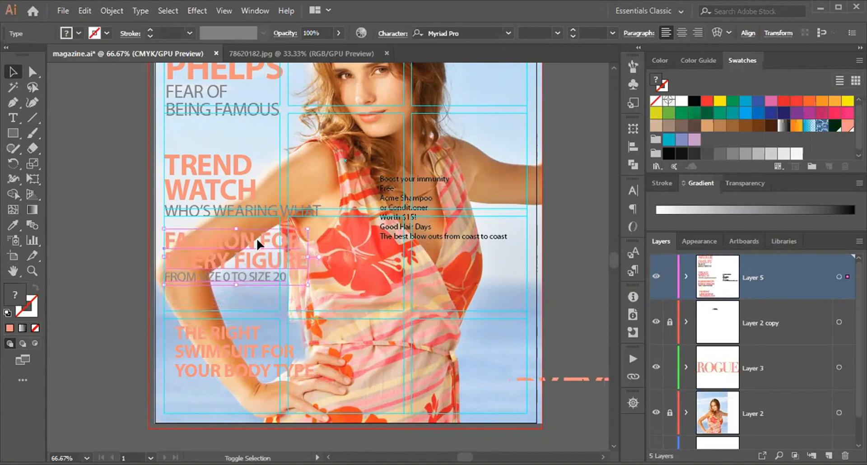
key("Up")
key("Up")
key("Up")
key("Up")
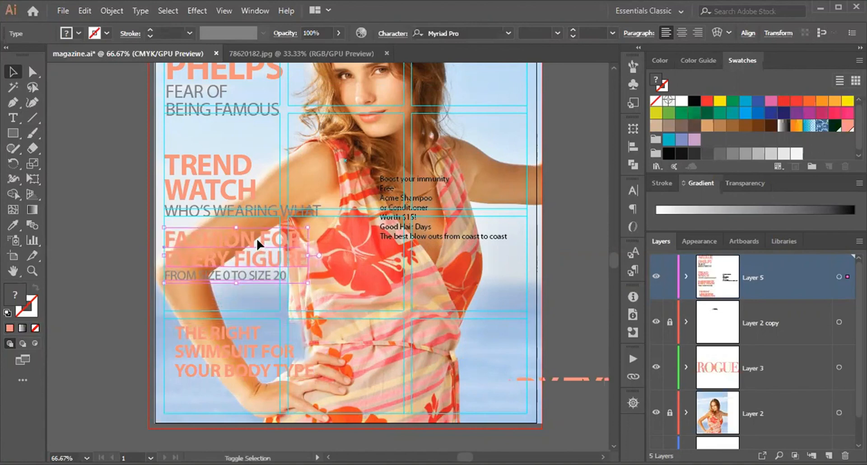
Nudge the swimsuit headline right and slightly up to leave room for a plus sign before it, and deselect it.
left_click(262, 332)
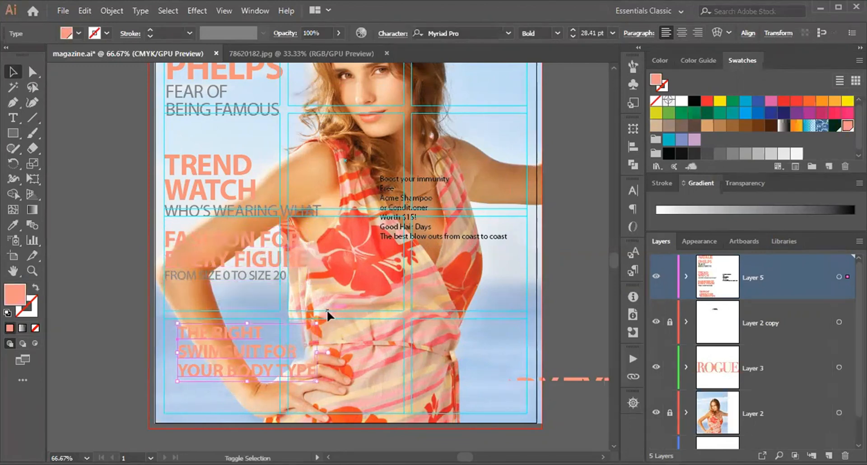
key("Up")
key("Up")
key("Up")
key("Up")
key("Right")
key("Right")
key("Right")
key("Right")
key("Right")
key("Right")
key("Right")
key("Right")
key("Right")
key("Right")
key("Right")
key("Right")
key("Right")
key("Right")
key("Right")
key("Right")
key("Right")
key("Right")
key("Right")
key("Right")
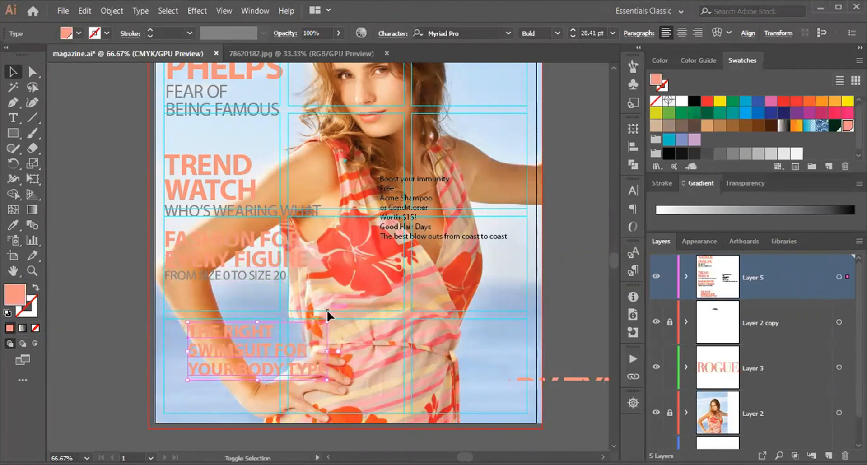
key("Up")
key("Up")
key("Up")
key("Up")
key("Up")
key("Up")
key("Up")
key("Up")
key("Up")
key("Up")
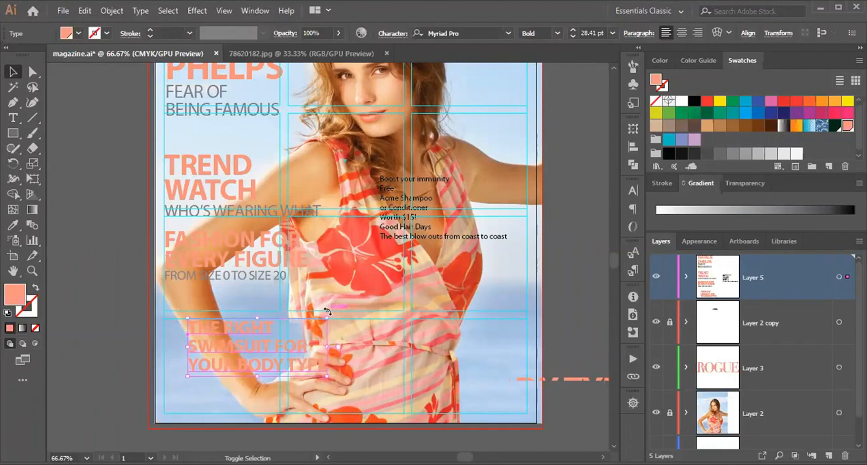
key("Right")
key("Right")
key("Right")
key("Right")
key("Right")
key("Right")
key("Right")
key("Right")
key("Up")
key("Up")
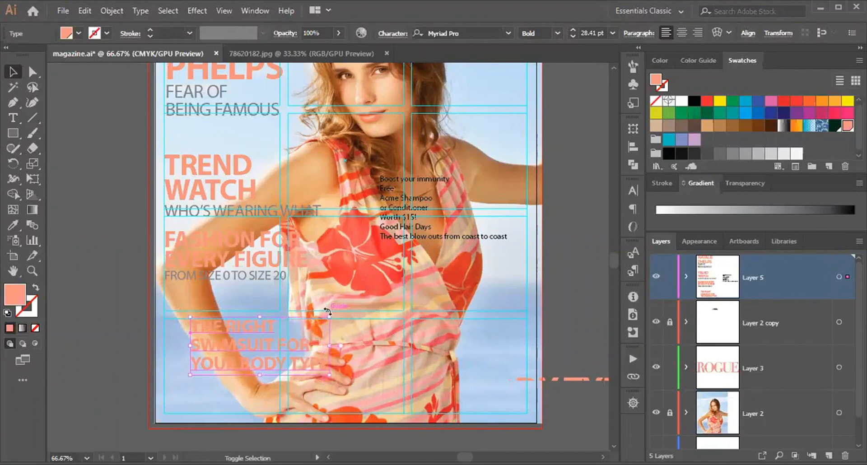
left_click(90, 298)
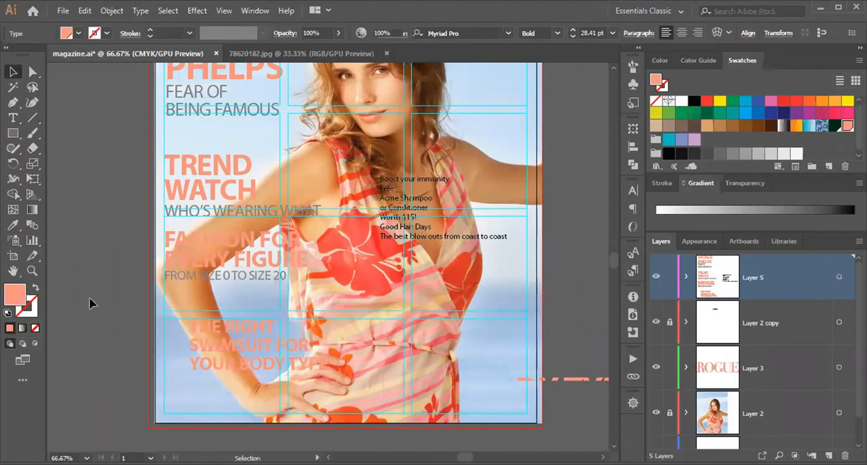
Place the plus sign as separate text before "THE RIGHT" and match it to the gray "WHO'S WEARING WHAT" subhead formatting.
key("a")
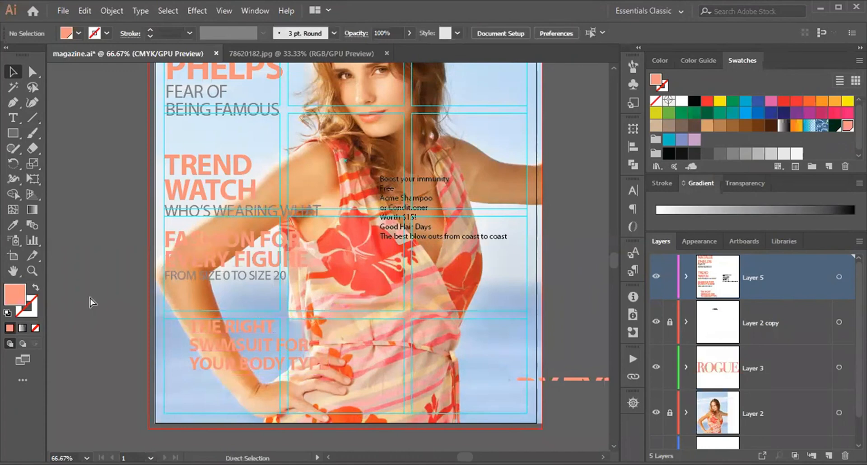
left_click(311, 255)
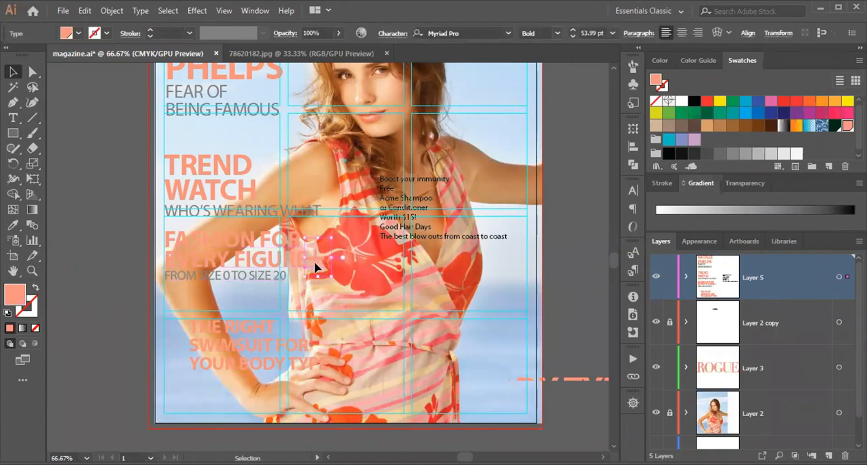
left_click_drag(314, 259, 178, 332)
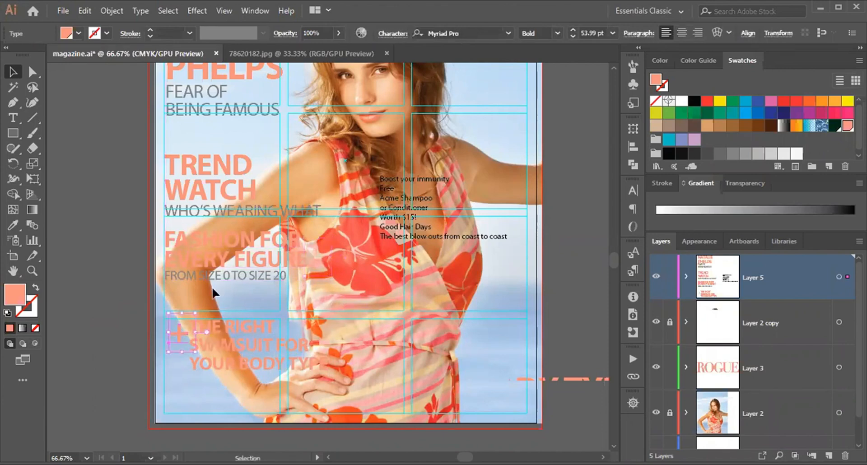
key("i")
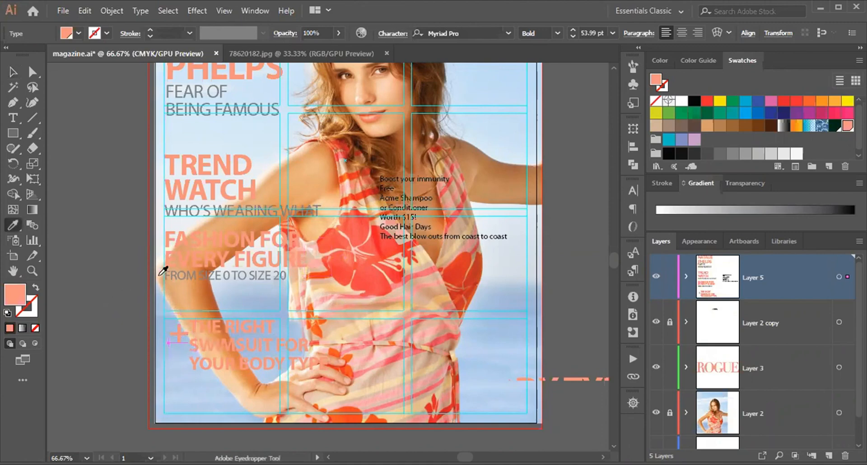
left_click(176, 214)
key("v")
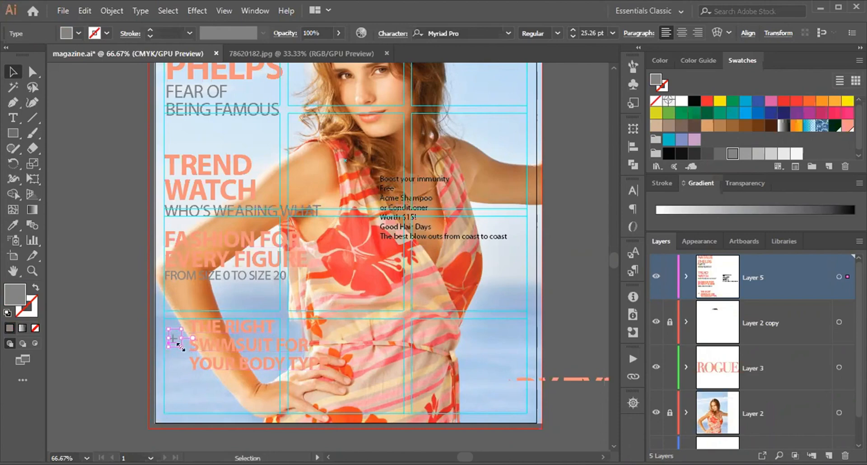
Enlarge the plus sign in proportion to about 35.2 pt and position it level with "THE RIGHT".
scroll(180, 348, "up", 3)
left_click_drag(181, 348, 218, 366)
left_click_drag(169, 335, 185, 290)
key("Up")
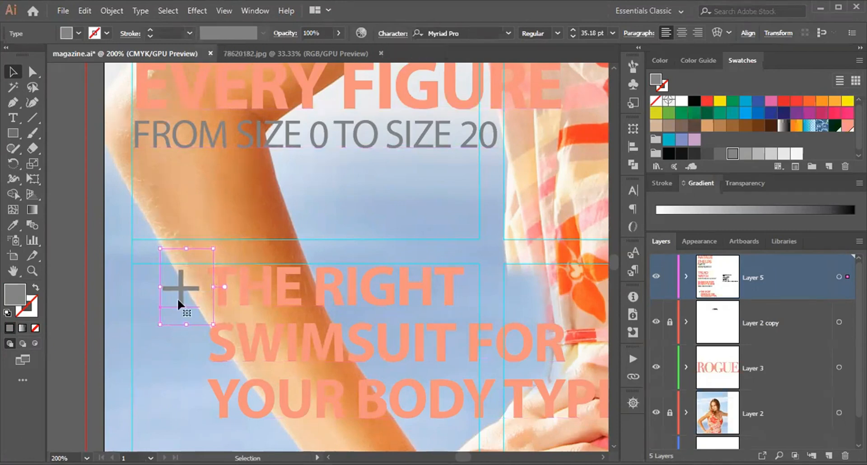
Delete the trailing space after the plus sign, set its font style to Bold Italic and deselect it.
key("t")
left_click_drag(174, 286, 211, 282)
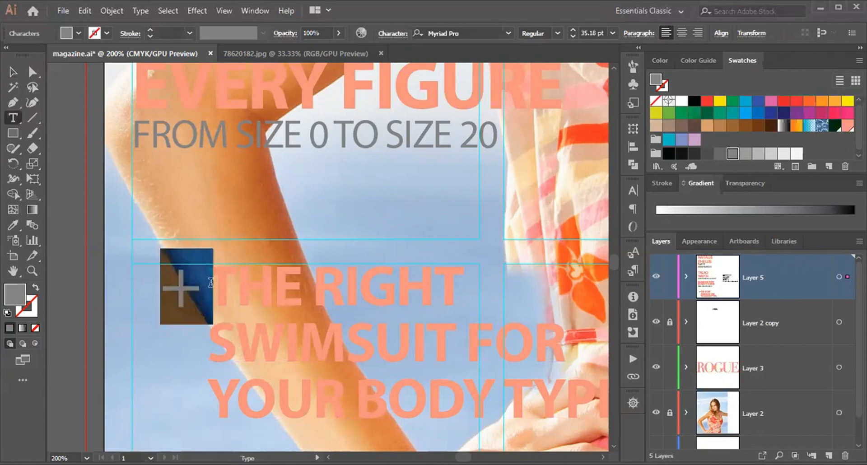
left_click(210, 282)
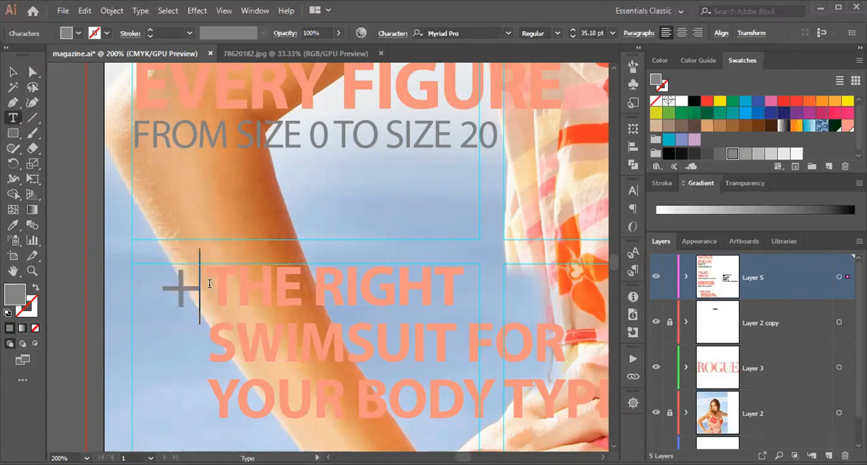
key("Escape")
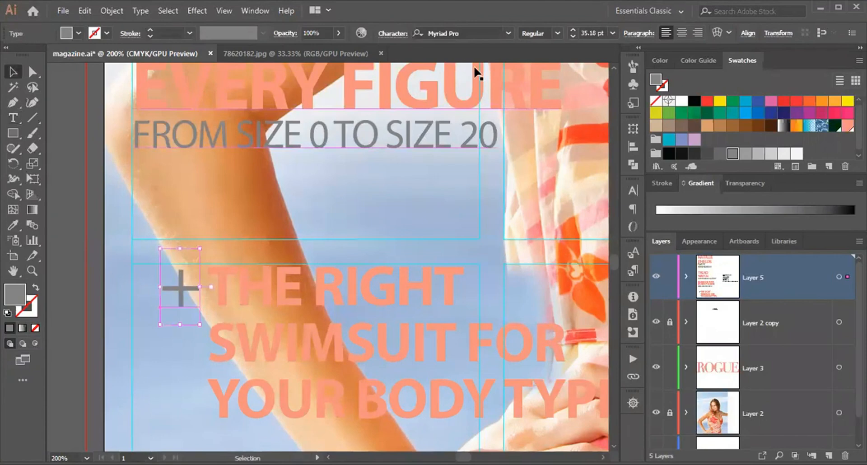
left_click(557, 34)
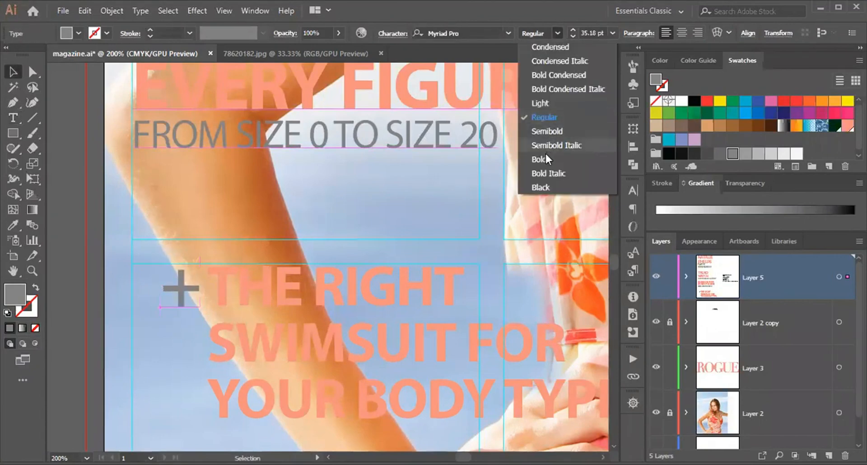
left_click(541, 165)
left_click(158, 366)
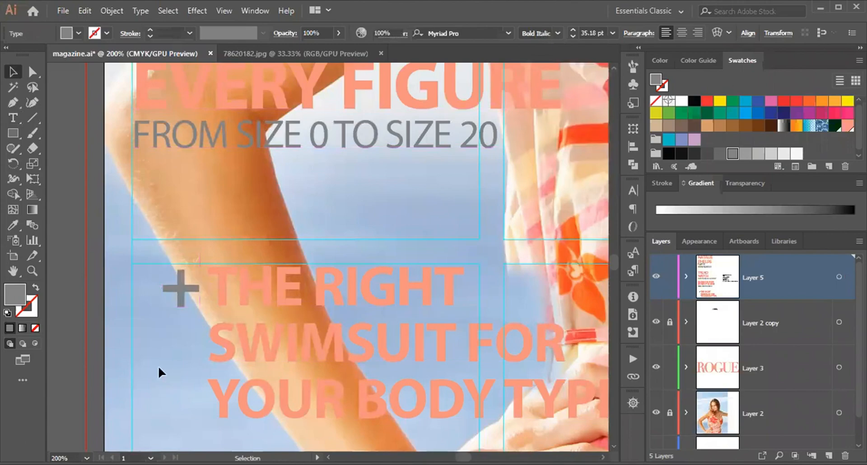
Group the plus sign with the swimsuit headline, move the group left to the left margin guide and deselect it.
scroll(163, 363, "down", 2)
scroll(134, 341, "down", 1)
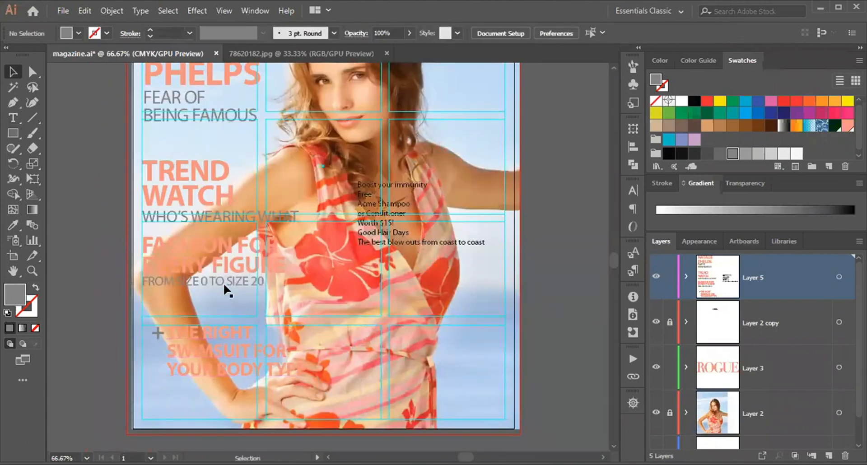
left_click_drag(223, 241, 207, 216)
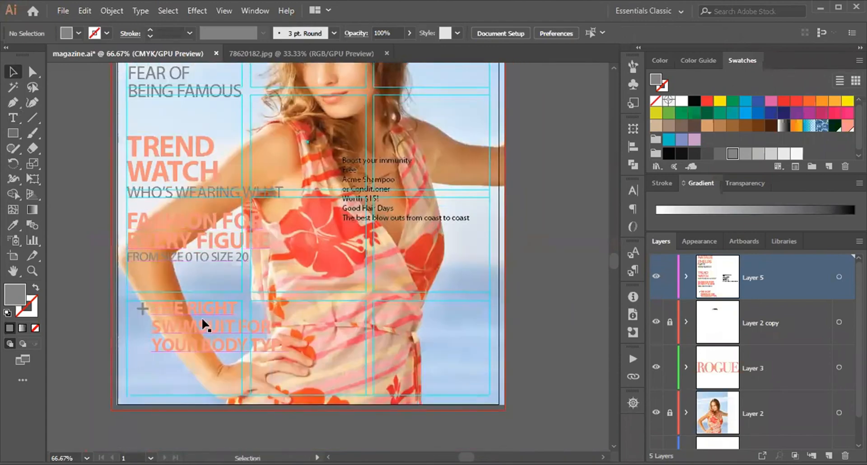
left_click_drag(207, 359, 210, 334)
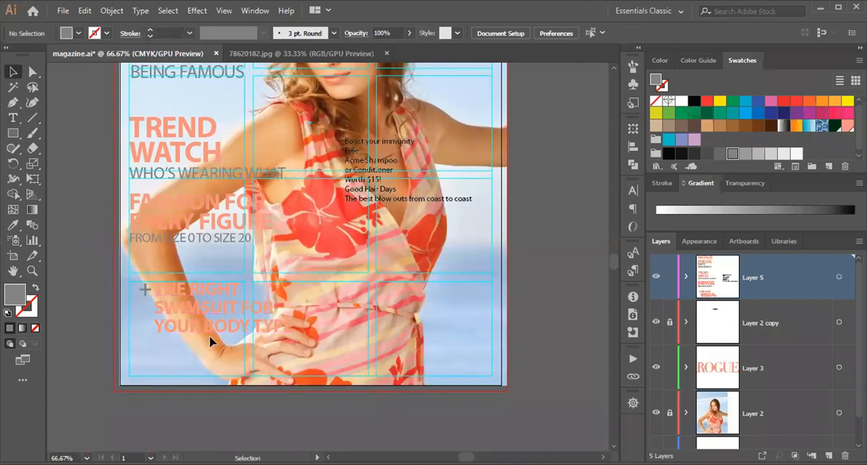
left_click(143, 294)
left_click(200, 302, "shift")
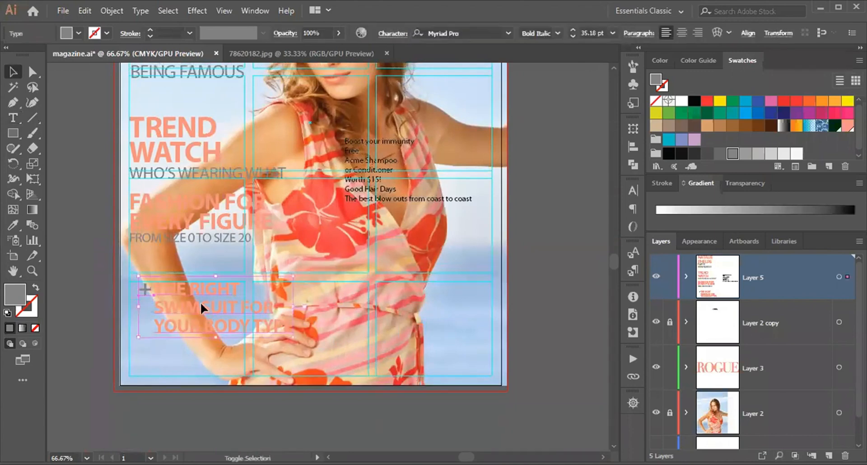
key("shift+Left")
key("shift+Left")
key("shift+Left")
key("shift+Left")
key("shift+Left")
key("shift+Left")
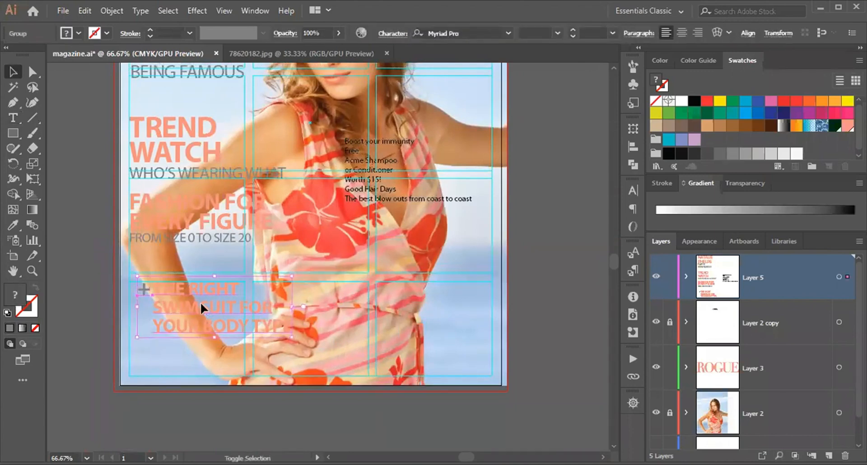
key("shift+Right")
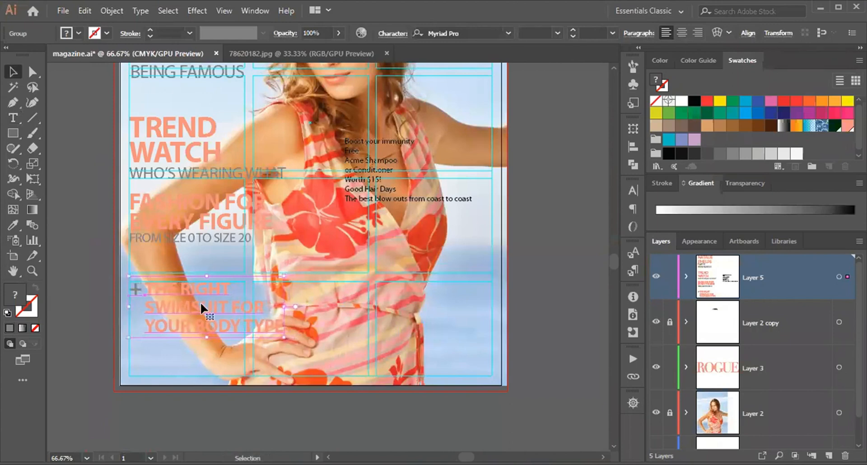
left_click(79, 258)
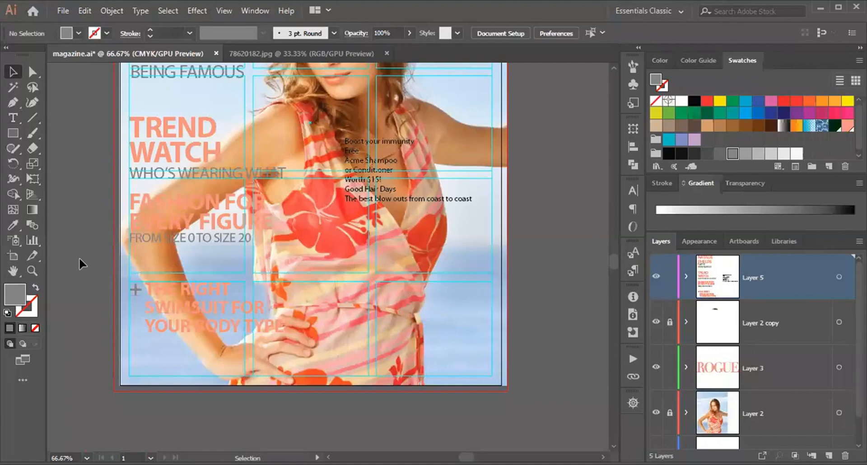
scroll(369, 335, "up", 4)
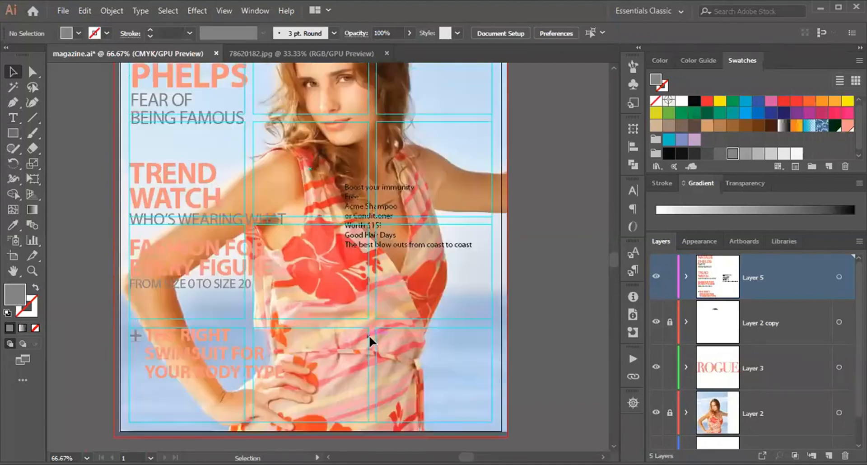
Cut "Boost your immunity" from the black copy block and place it as separate text over the model's waist.
scroll(350, 221, "down", 2)
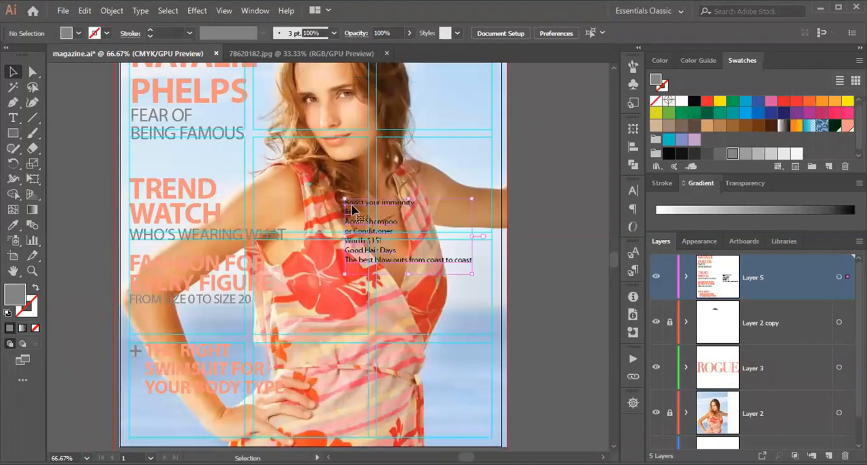
double_click(351, 203)
double_click(352, 204)
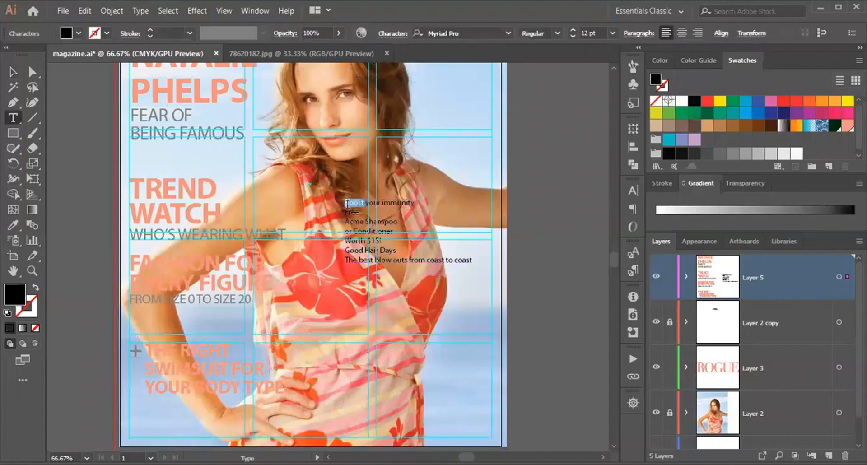
left_click_drag(352, 204, 462, 206)
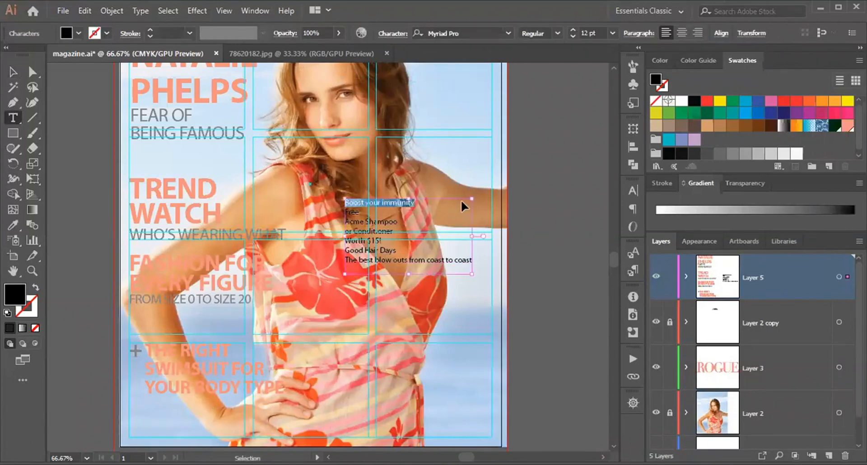
key("BackSpace")
scroll(393, 431, "down", 1)
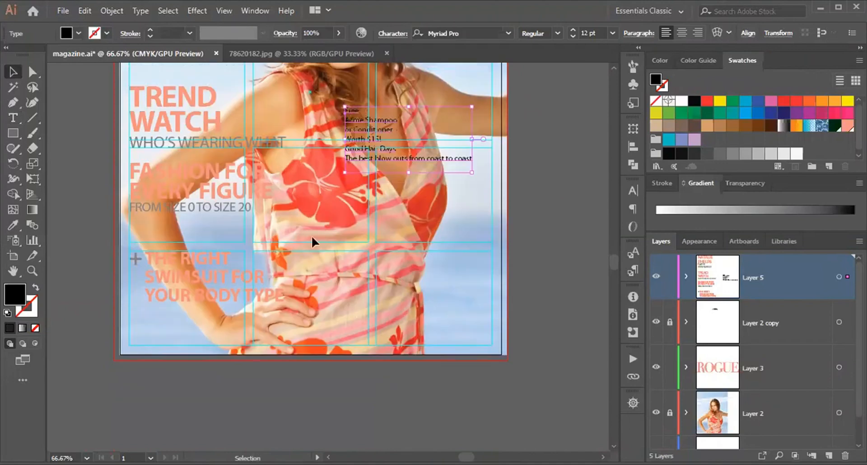
key("t")
left_click(393, 276)
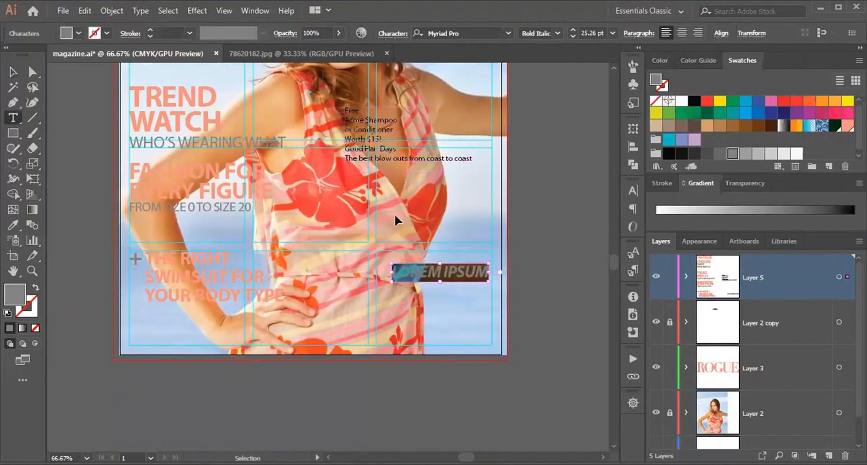
type("Boost your immunity")
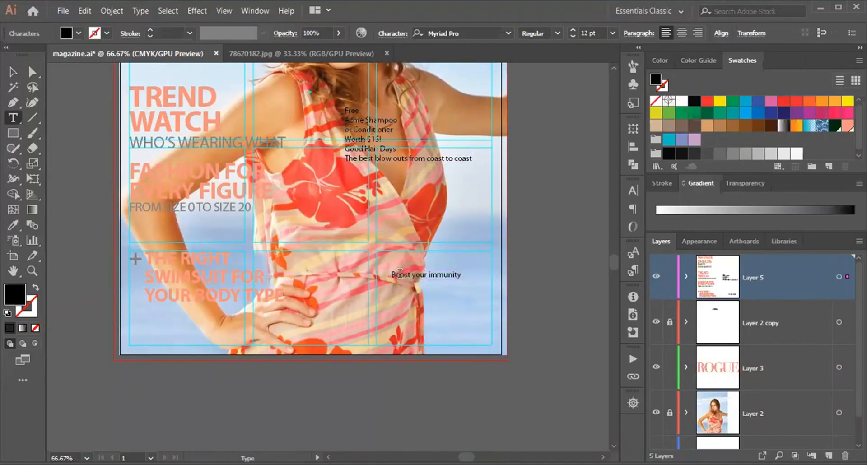
Match the "Boost your immunity" text to the coral "THE RIGHT SWIMSUIT" headline formatting and break it into three lines.
key("Escape")
key("i")
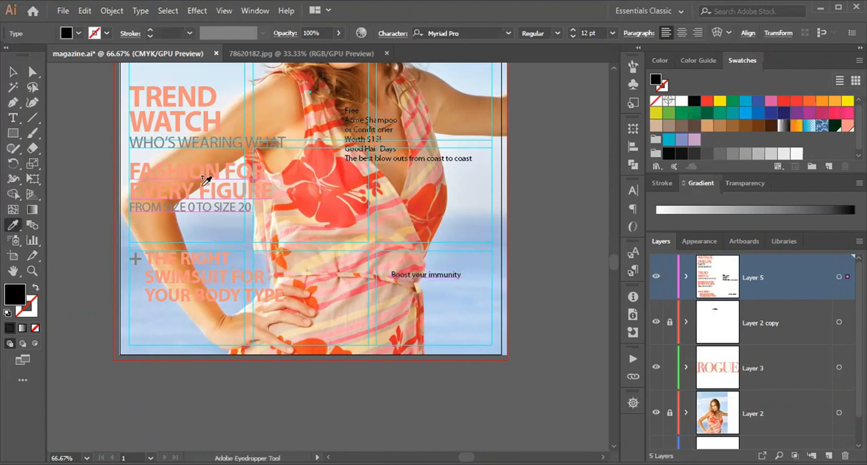
left_click(212, 261)
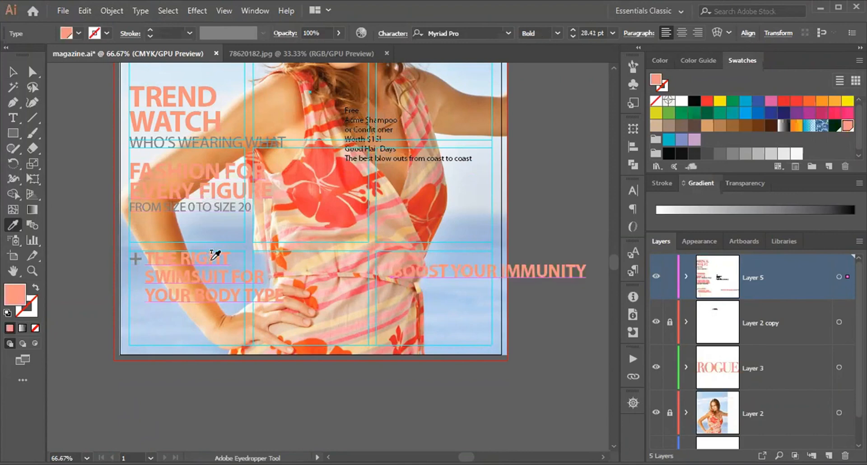
left_click(14, 119)
left_click(448, 269)
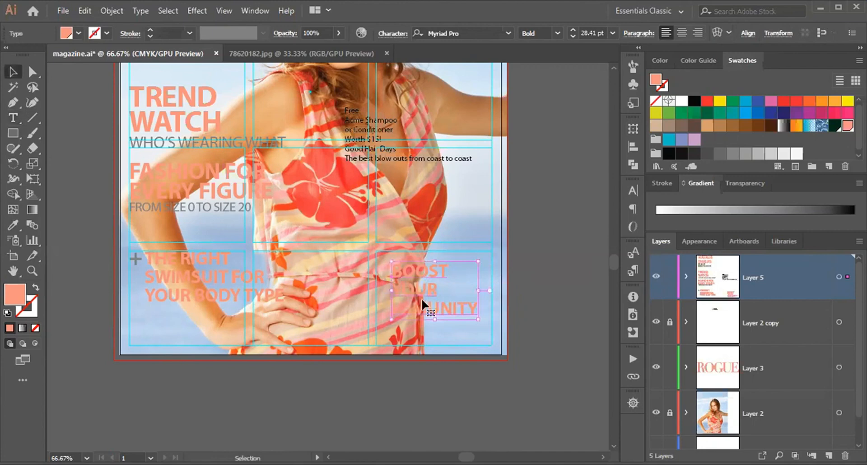
Move the immunity headline right of the model's waist, scale it proportionally to about 19.66 pt inside the margin guide, and deselect it.
left_click_drag(431, 294, 470, 295)
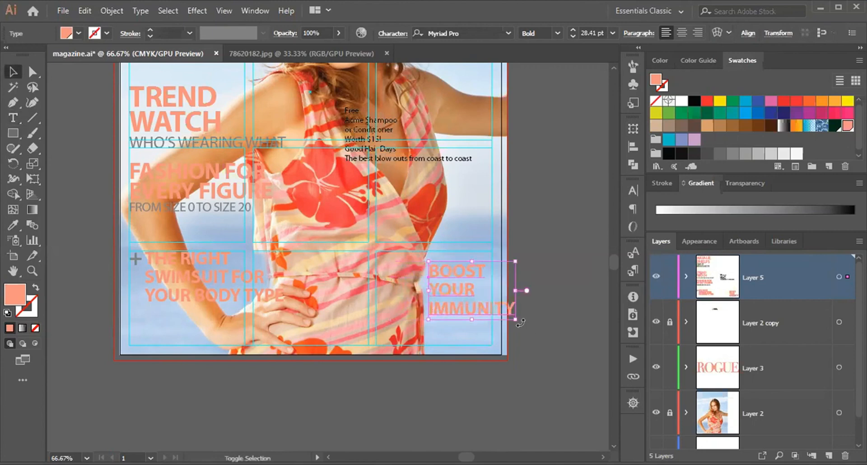
left_click_drag(515, 319, 449, 289)
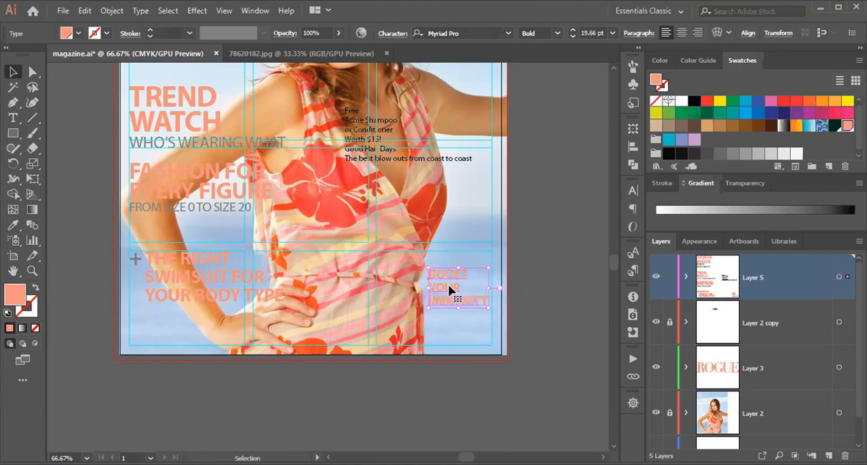
left_click(551, 286)
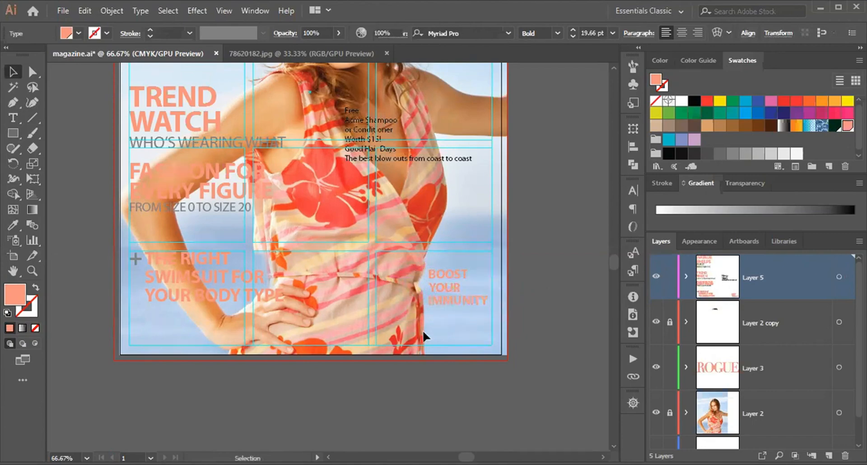
Position the barcode below the swimsuit headline, flush with the left and bottom margin guides, and deselect it.
scroll(423, 329, "up", 5)
key("ctrl+0")
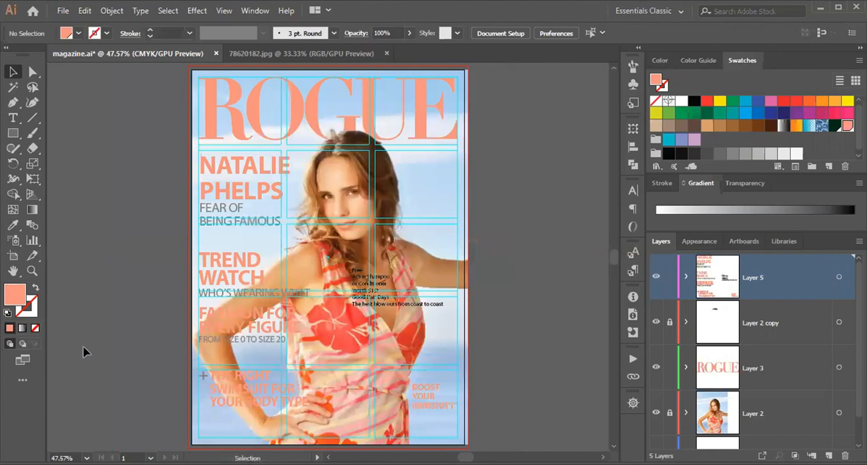
scroll(254, 345, "down", 3)
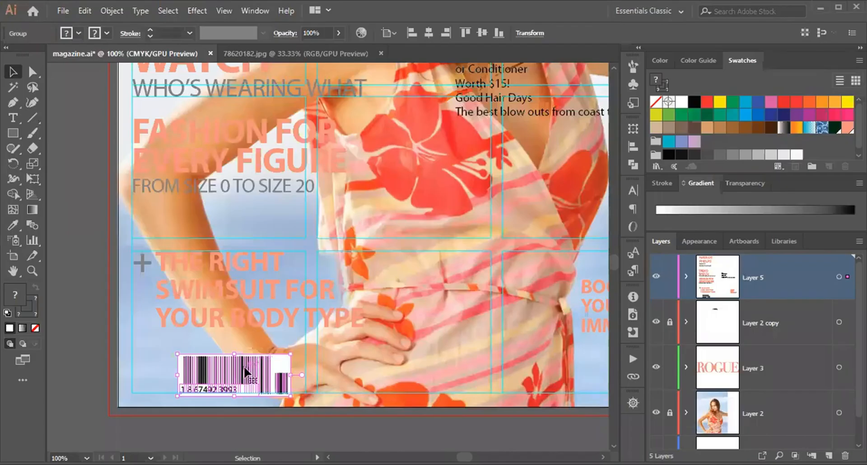
left_click_drag(244, 366, 202, 363)
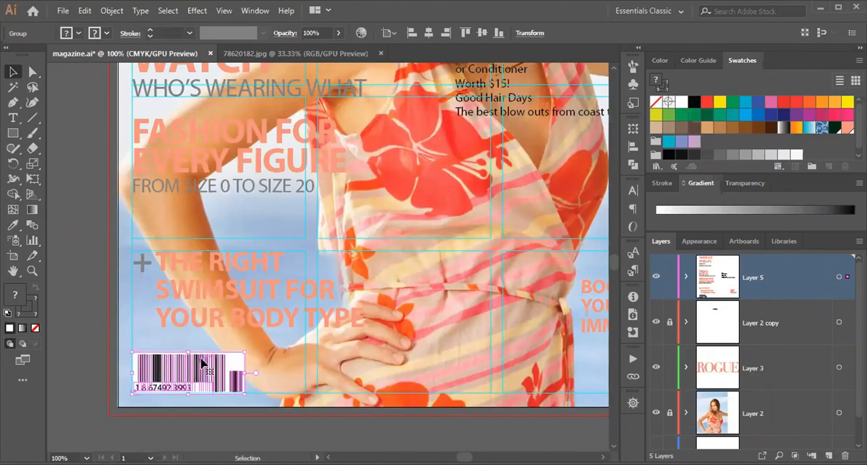
scroll(202, 364, "up", 2)
key("Up")
key("Up")
key("Up")
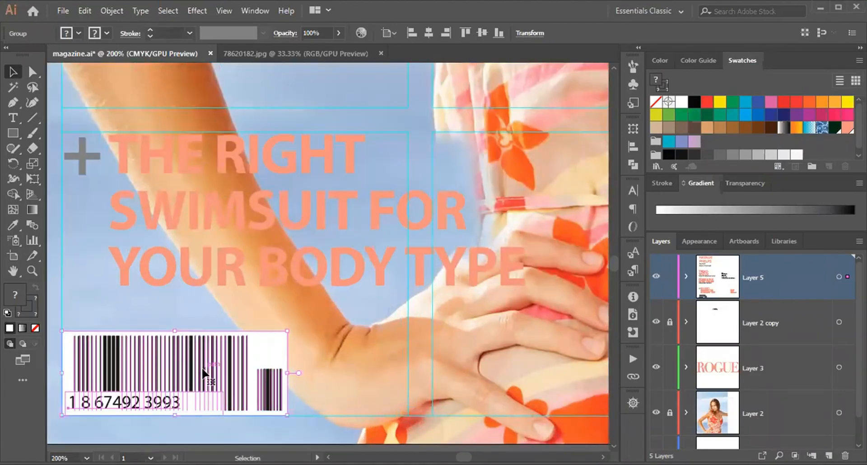
scroll(202, 373, "down", 3)
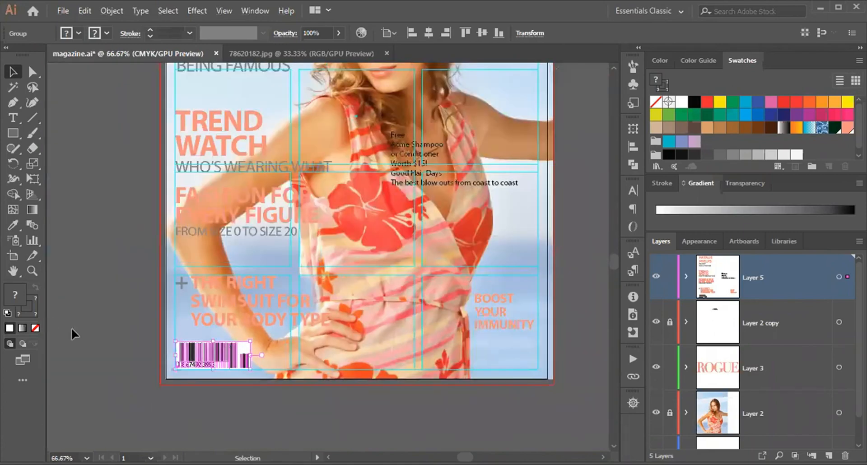
left_click(105, 263)
Move the remaining black copy block off the cover onto the empty canvas to its right.
scroll(299, 305, "down", 2)
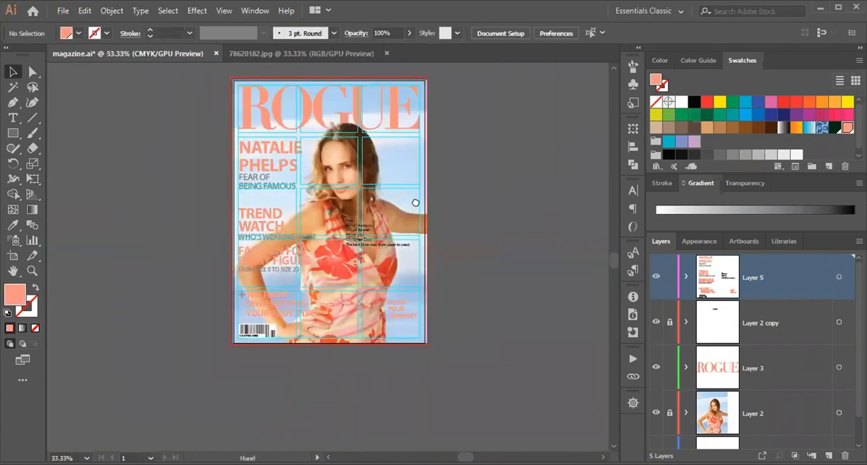
left_click_drag(416, 202, 366, 247)
scroll(356, 293, "up", 1)
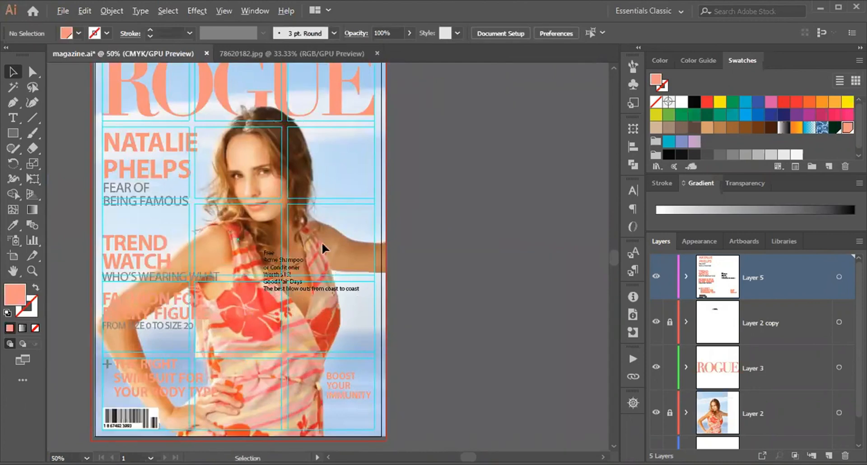
left_click_drag(326, 126, 305, 131)
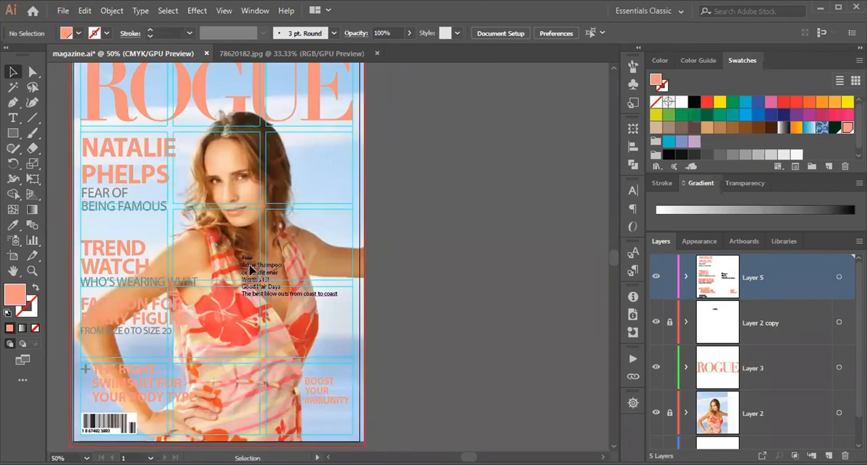
left_click_drag(248, 264, 440, 211)
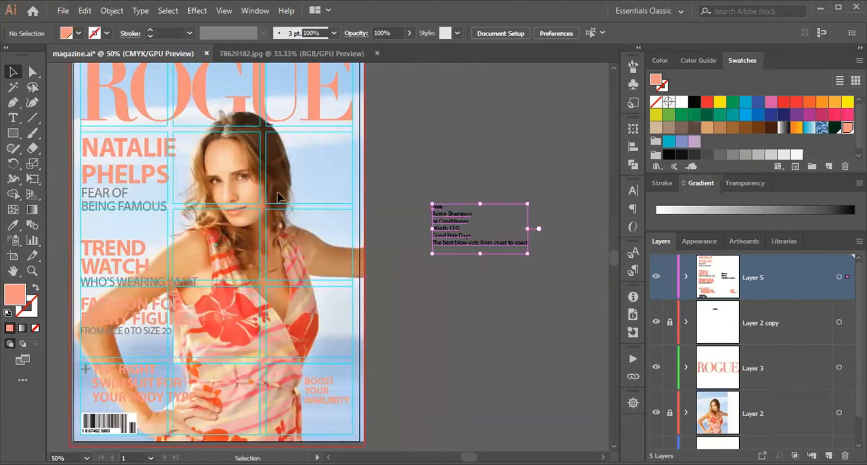
Draw a circle in the sky beside the model's hair, inside the right margin guide, and fill it with medium gray.
scroll(277, 192, "up", 1)
left_click_drag(284, 161, 233, 189)
scroll(266, 206, "up", 2)
left_click_drag(289, 158, 226, 212)
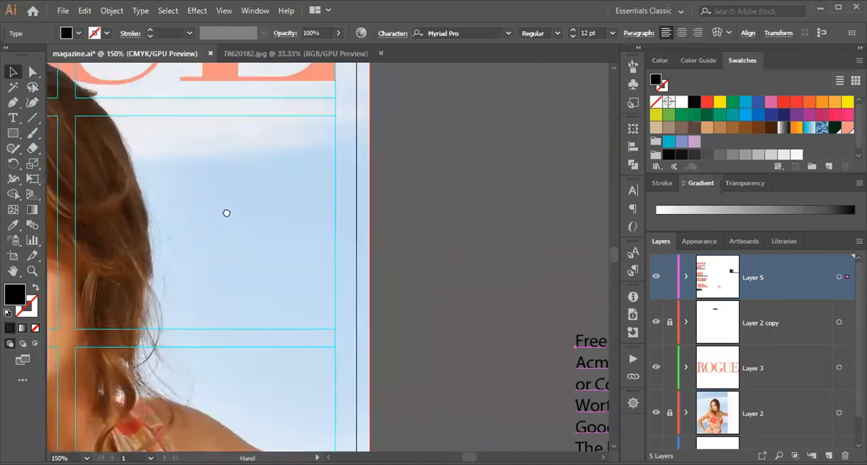
left_click_drag(242, 246, 302, 244)
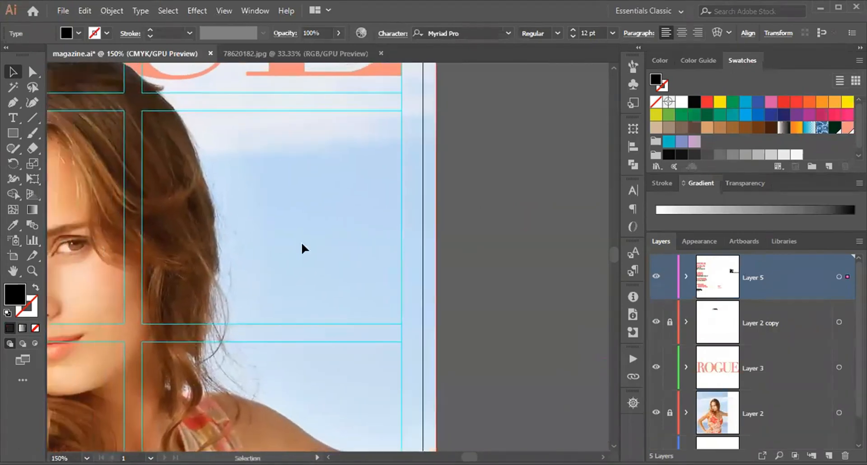
left_click_drag(11, 132, 74, 161)
left_click_drag(285, 200, 387, 281)
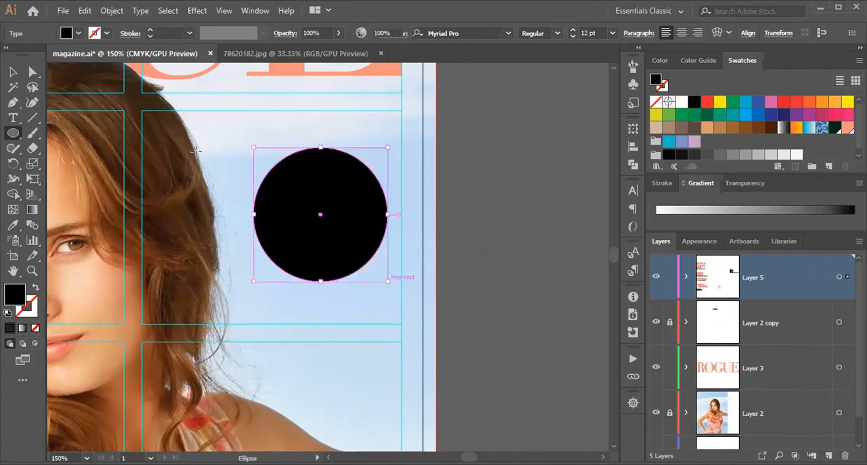
left_click(730, 157)
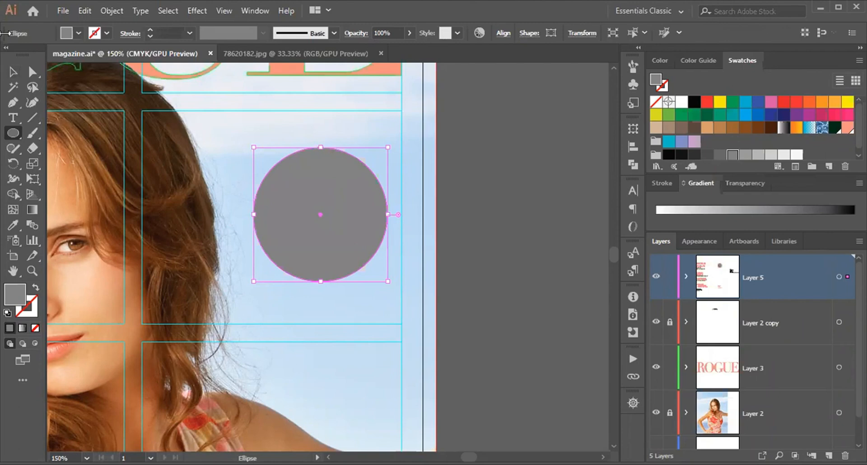
Create a new layer above Layer 5, move the gray circle onto it and deselect the circle.
left_click(13, 72)
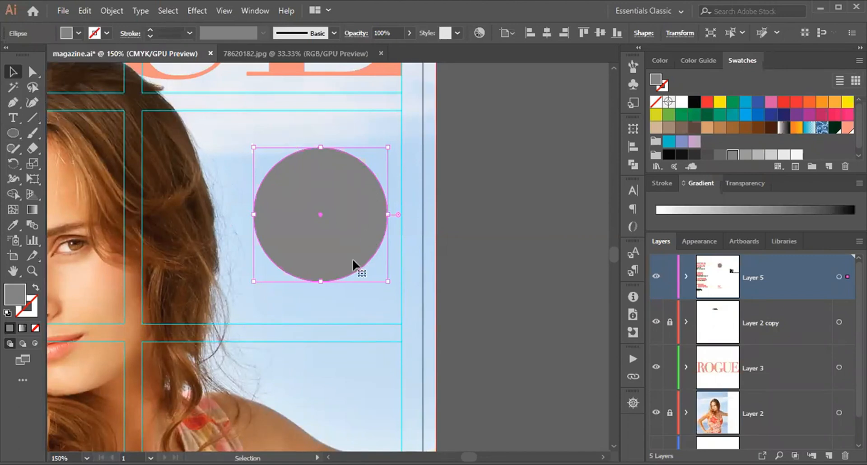
key("ctrl+l")
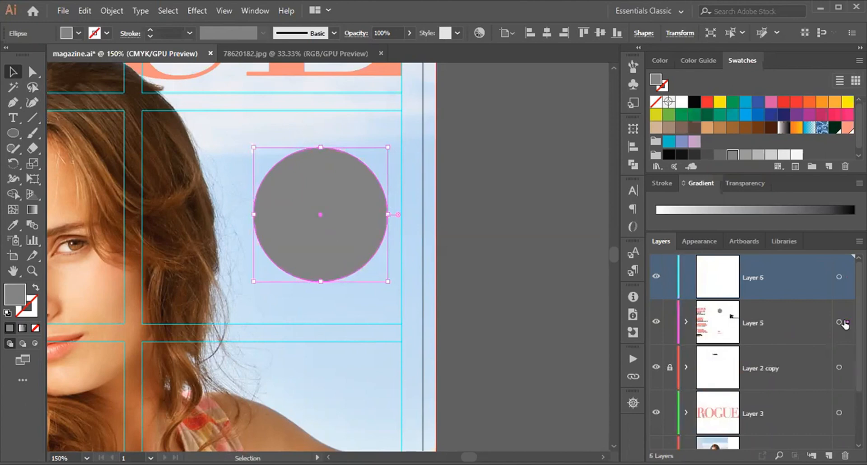
left_click_drag(844, 324, 848, 277)
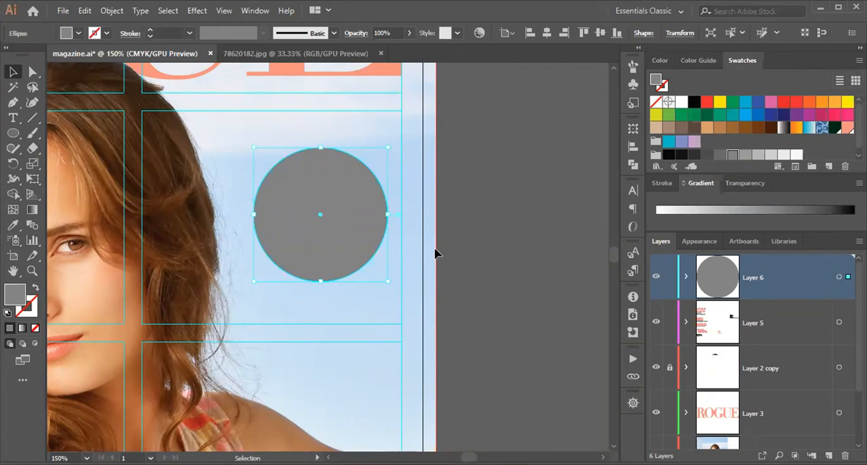
left_click(510, 224)
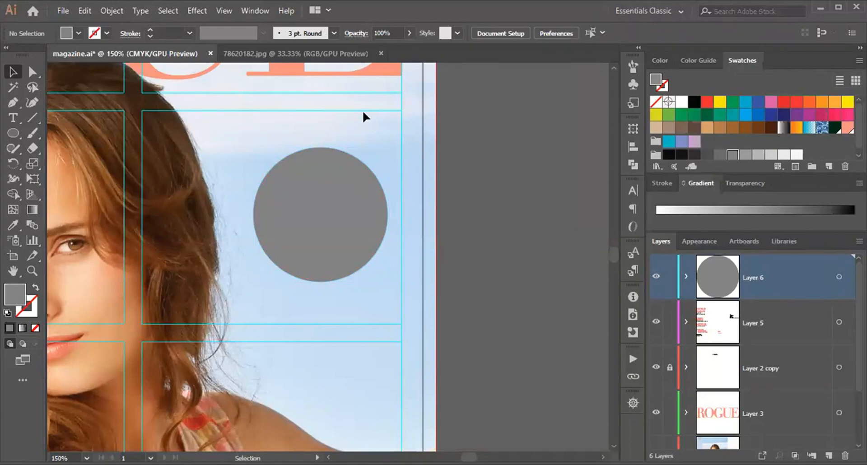
Draw a horizontal line across the lower part of the gray circle, spanning its full width, and clear the selection.
key("c")
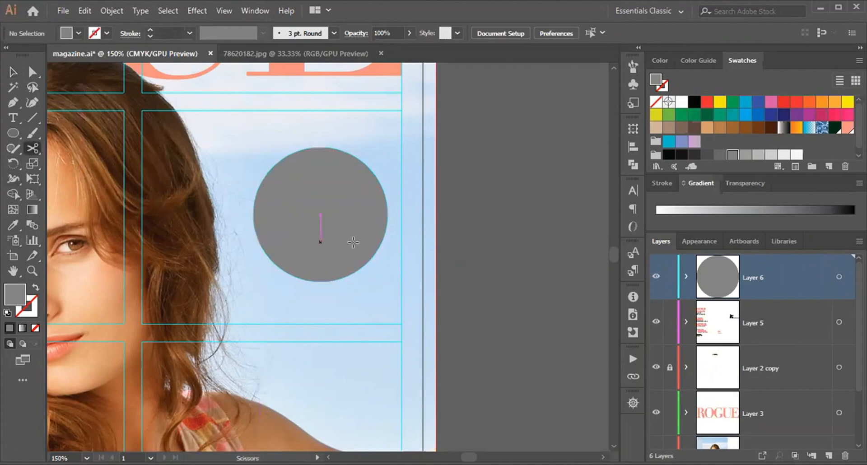
left_click(33, 118)
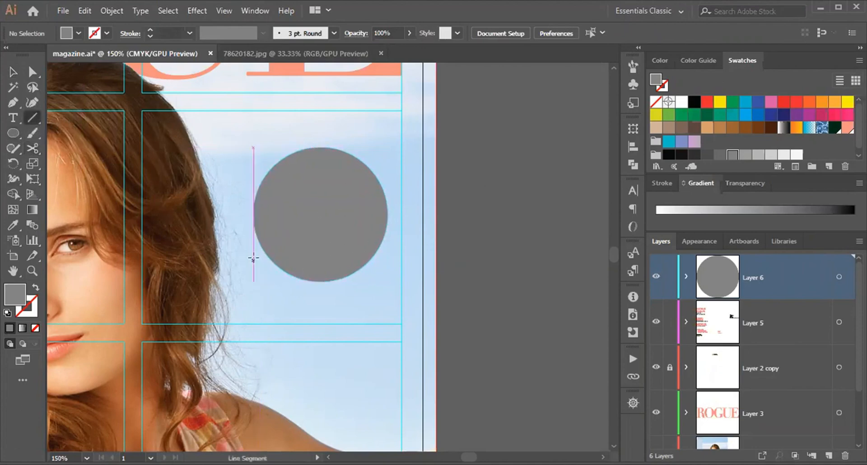
left_click_drag(253, 256, 392, 256)
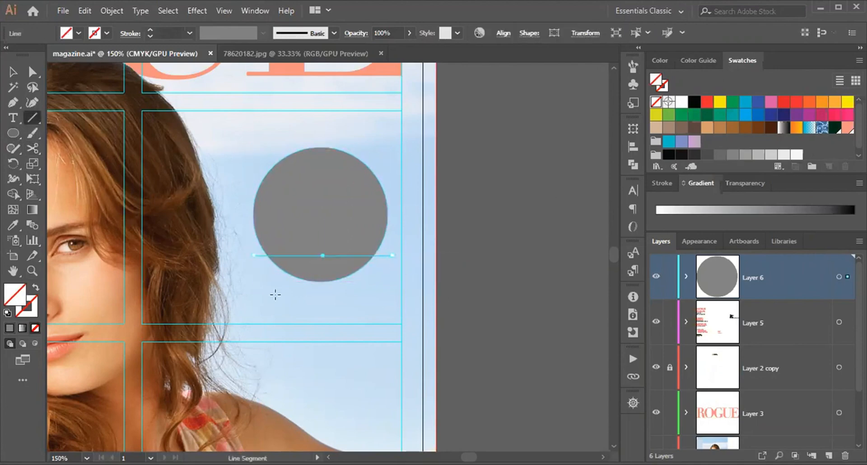
key("v")
left_click(324, 179)
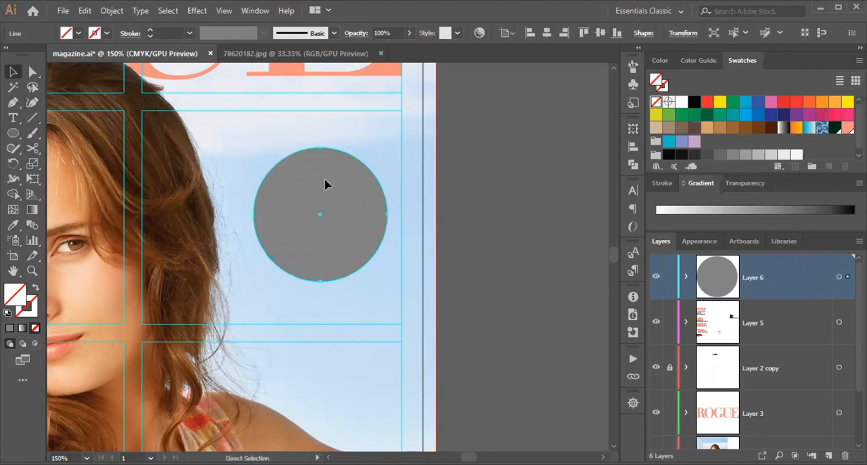
left_click(325, 180)
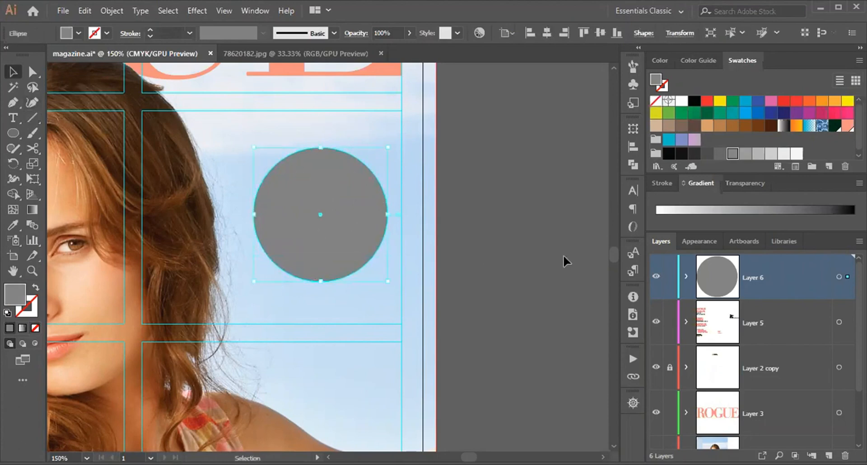
left_click(318, 295)
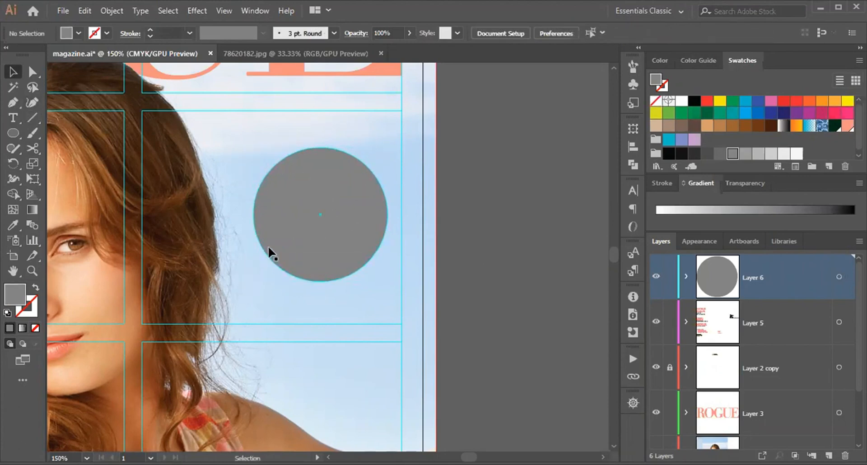
Nudge the horizontal line across the gray circle slightly lower.
left_click(271, 256)
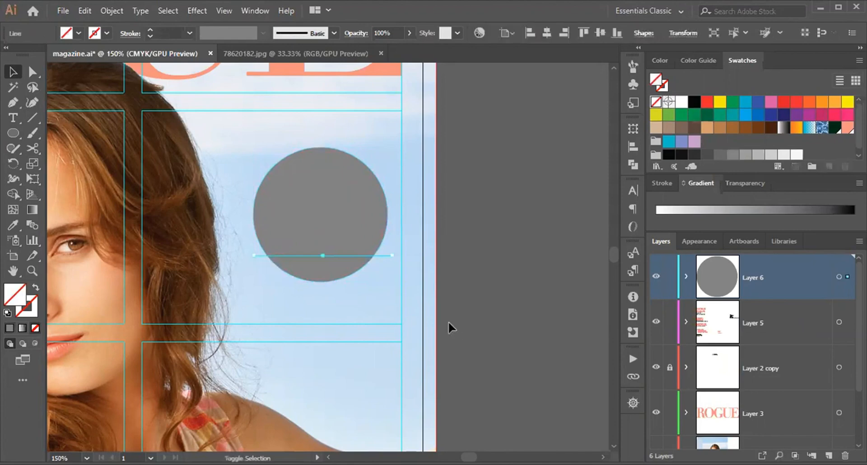
key("Down")
key("Down")
key("Down")
key("Down")
Divide the gray circle along the horizontal line with Pathfinder and clear the selection.
left_click(321, 189, "shift")
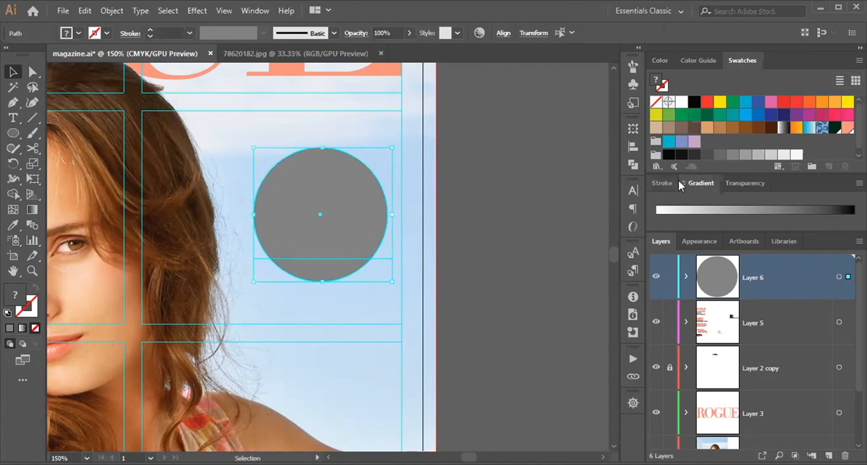
left_click(633, 164)
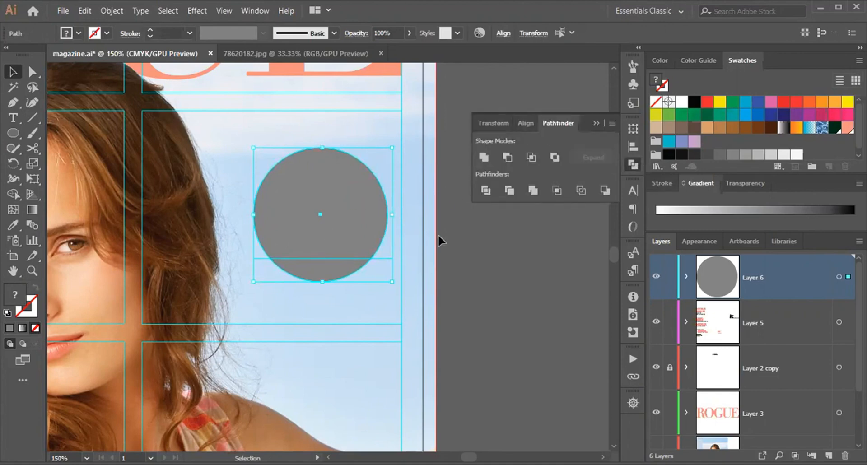
left_click(486, 189)
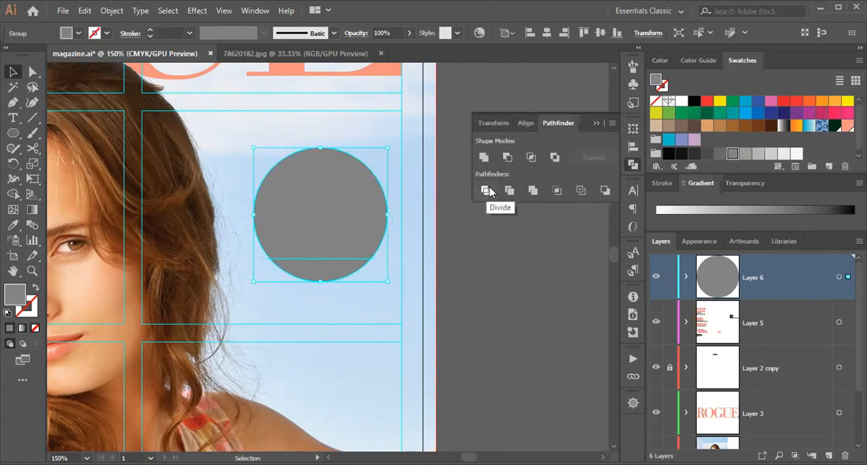
left_click(595, 123)
left_click(504, 245)
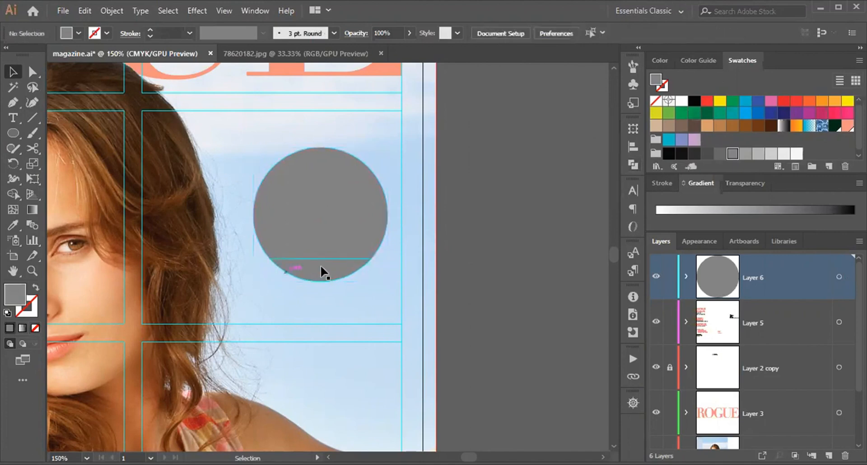
left_click(323, 272)
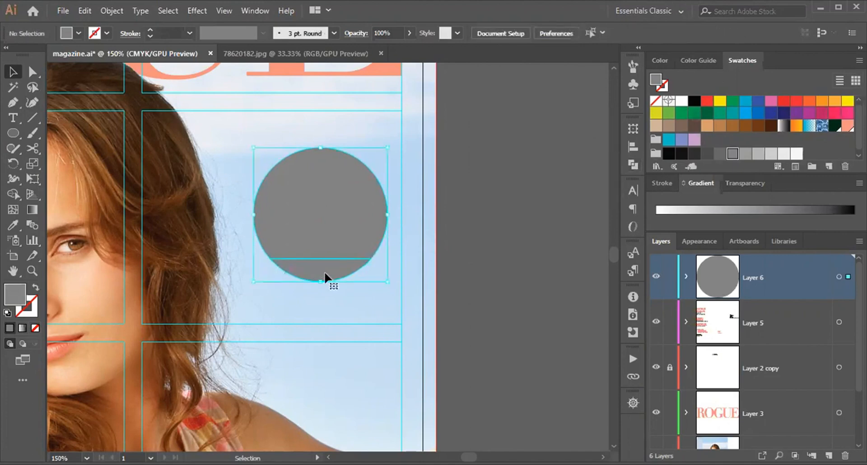
left_click(323, 224, "ctrl")
left_click(481, 233)
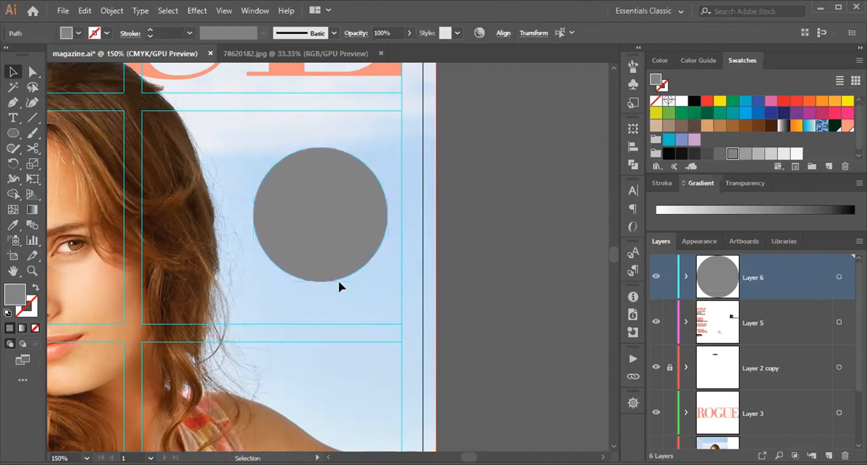
left_click(324, 270, "ctrl")
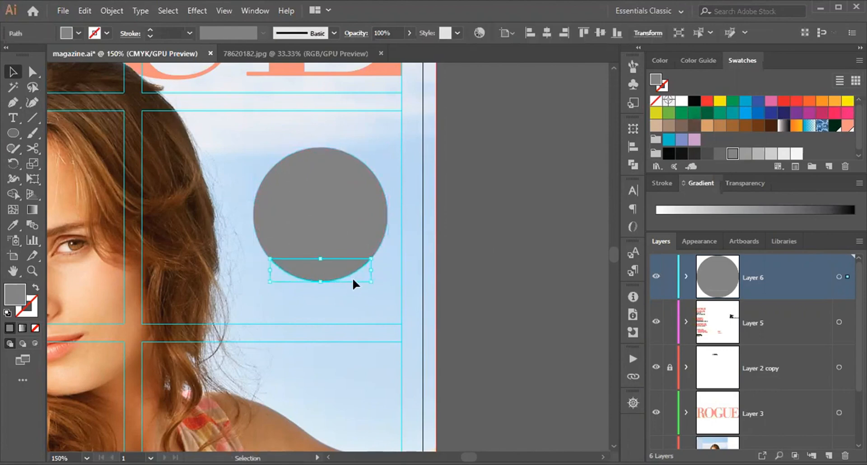
left_click(31, 178)
left_click(96, 175)
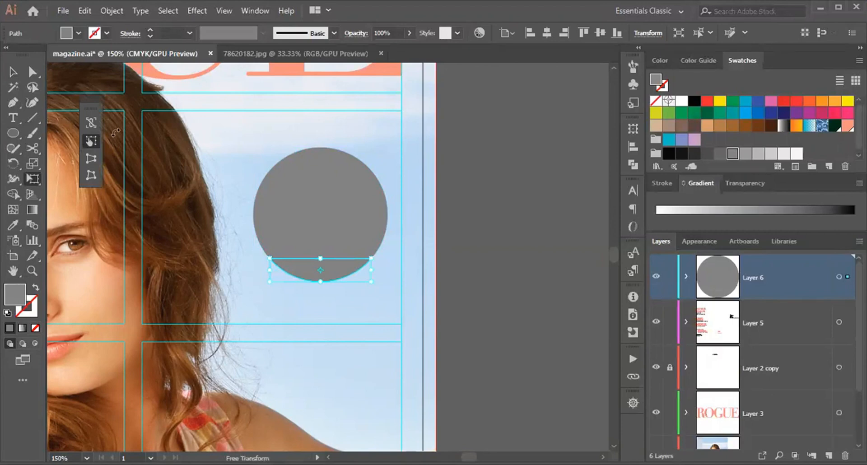
left_click_drag(90, 96, 111, 101)
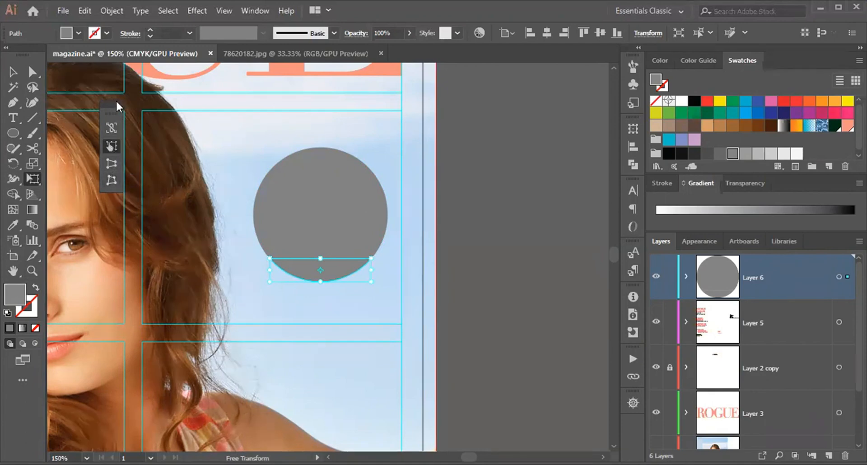
left_click_drag(115, 104, 244, 151)
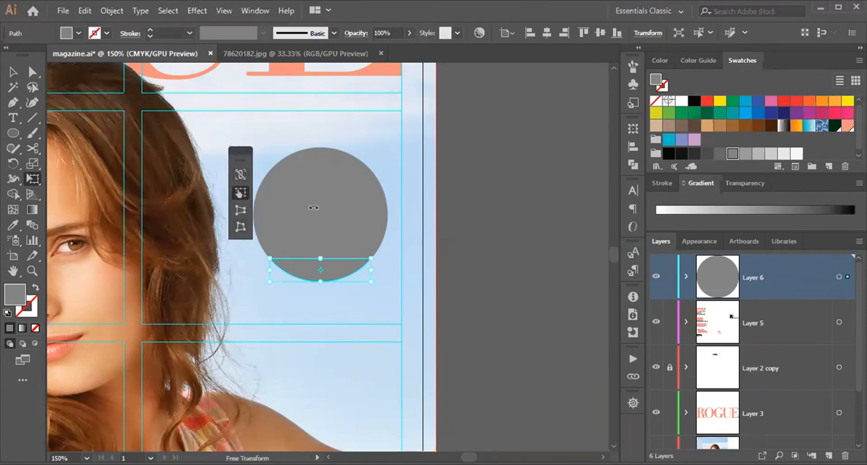
Ungroup the divided gray circle into separate pieces.
left_click(319, 172, "ctrl")
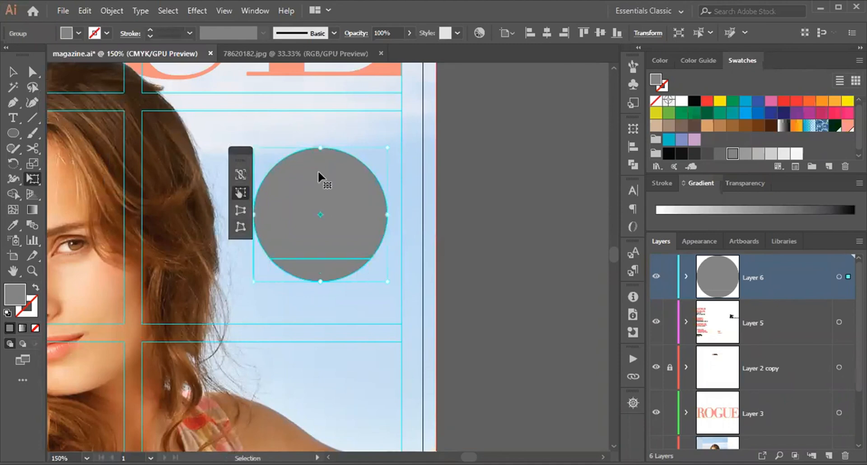
key("ctrl+shift+g")
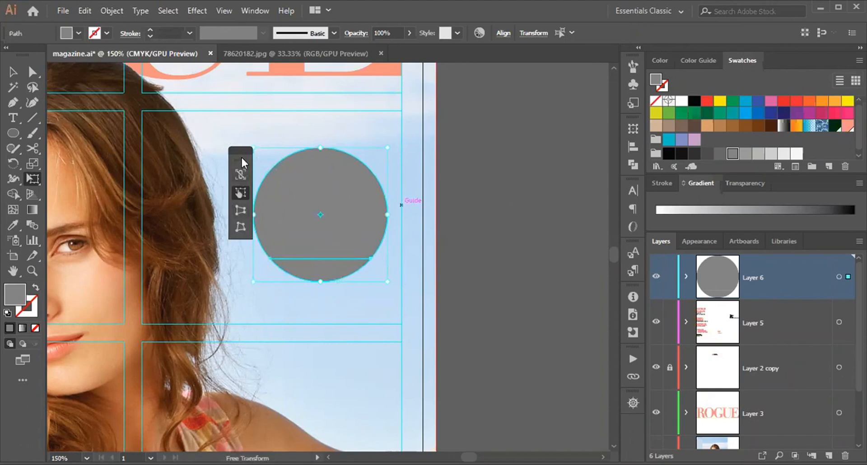
left_click_drag(241, 156, 223, 157)
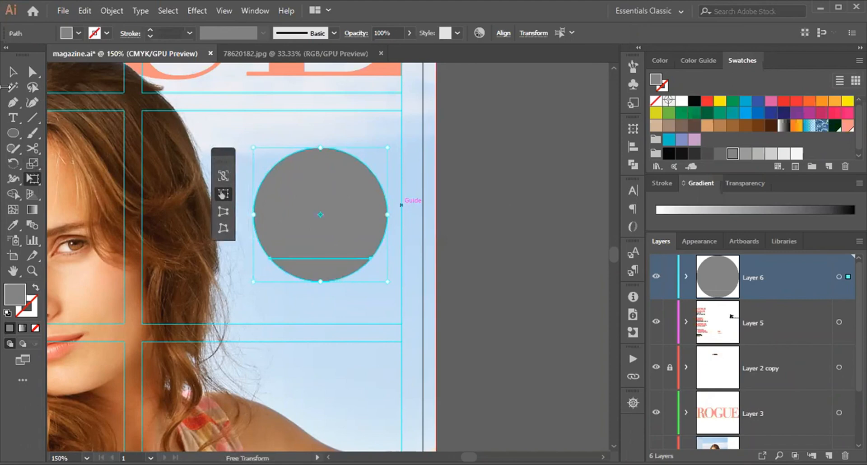
left_click(12, 71)
Rotate the lower circle segment 180° and move it up so its flat edge lines up with the cut in the circle.
left_click(354, 275)
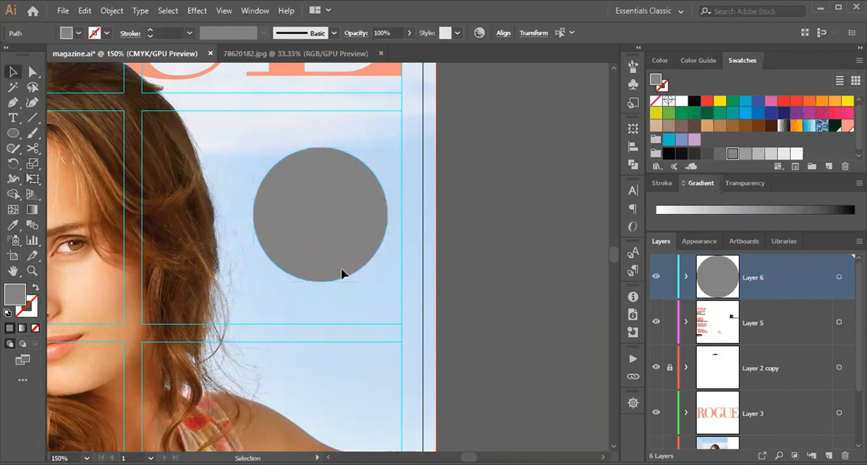
left_click(329, 267)
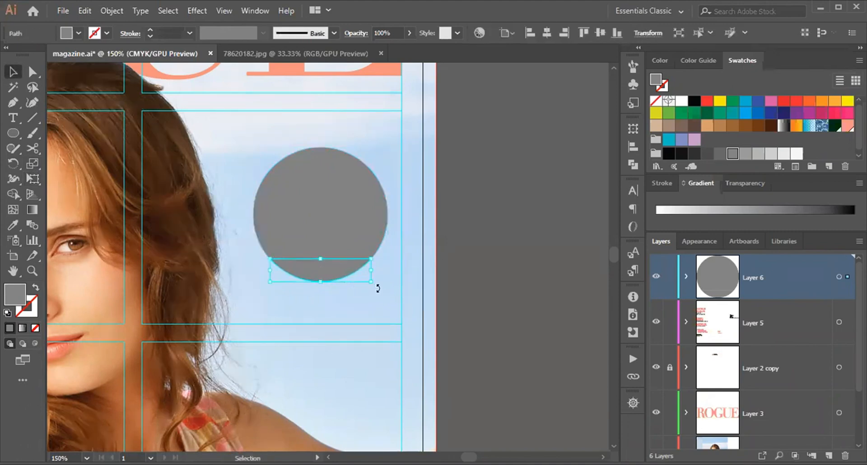
left_click_drag(378, 288, 244, 231)
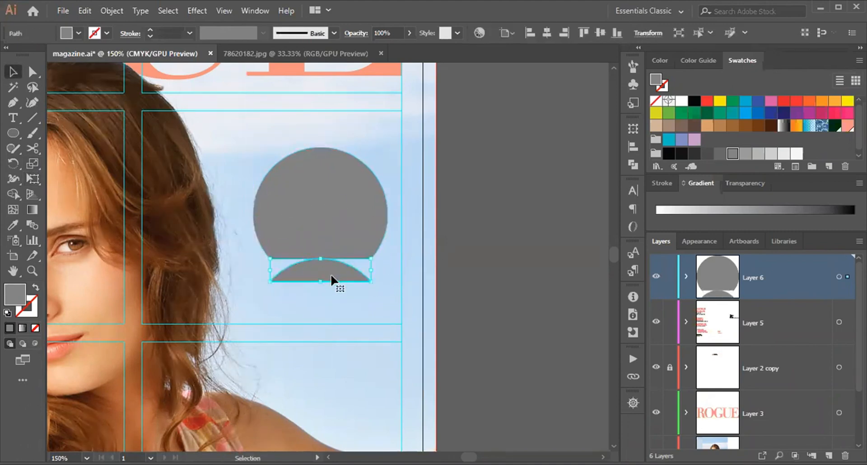
left_click_drag(323, 269, 323, 246)
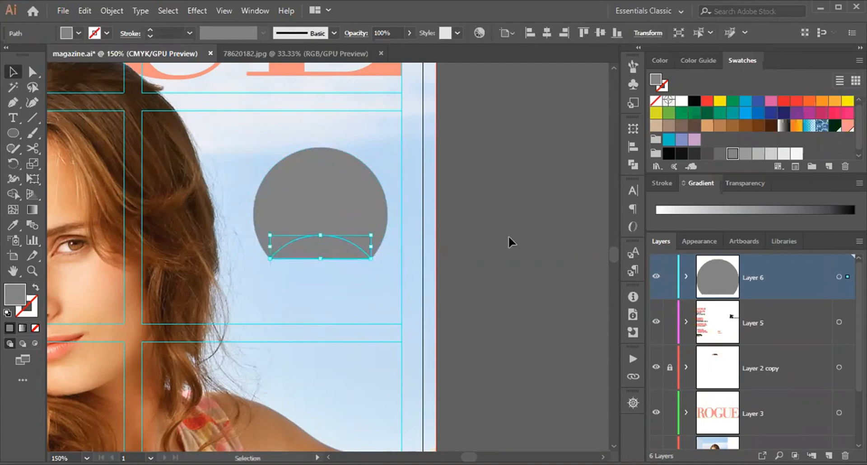
left_click(508, 235)
Start a Drop Shadow effect on the flipped circle segment with the preview turned on.
left_click(302, 247)
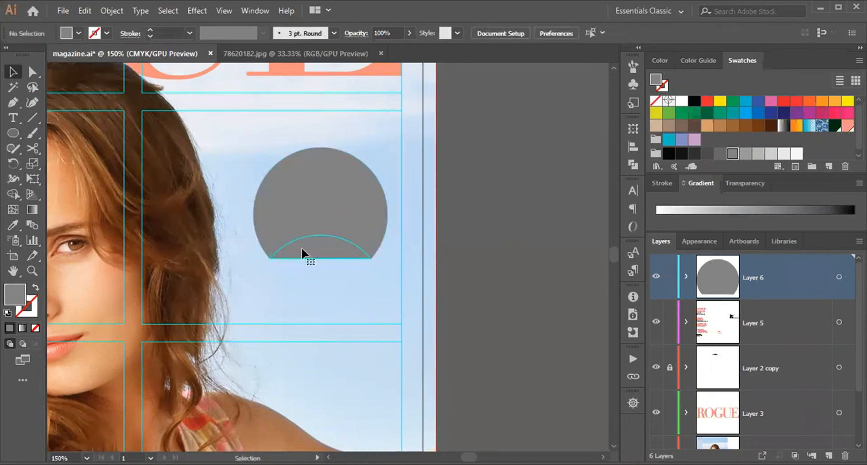
left_click(491, 236)
left_click(319, 254)
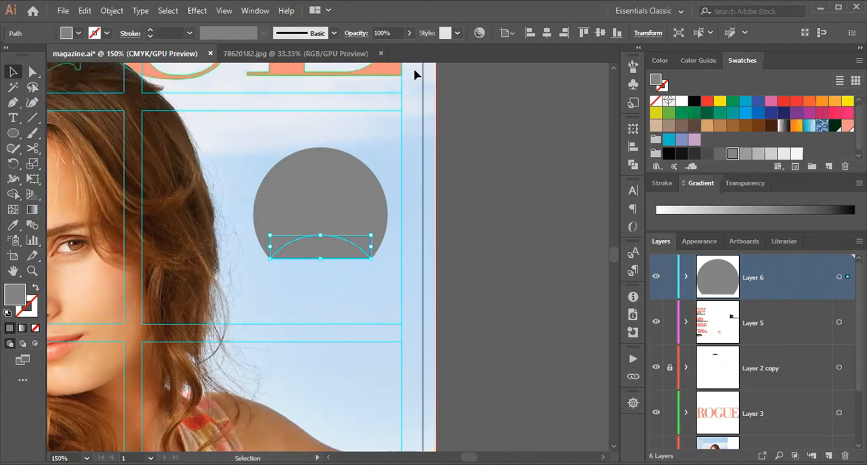
left_click(197, 10)
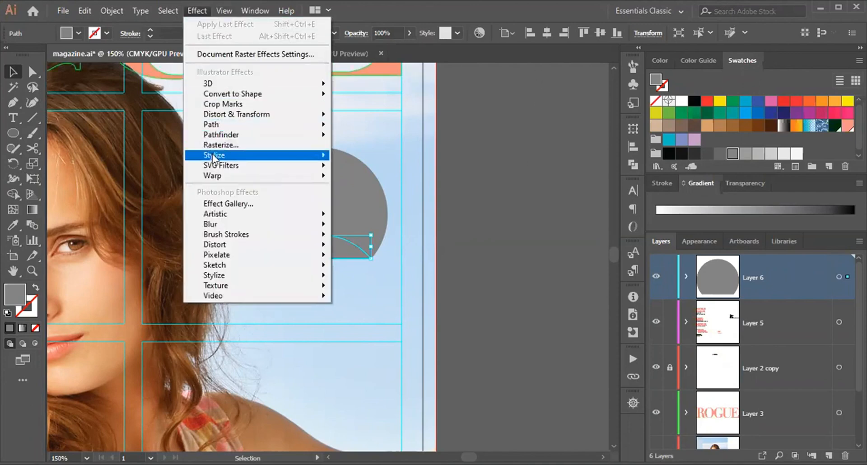
mouse_move(212, 155)
left_click(361, 157)
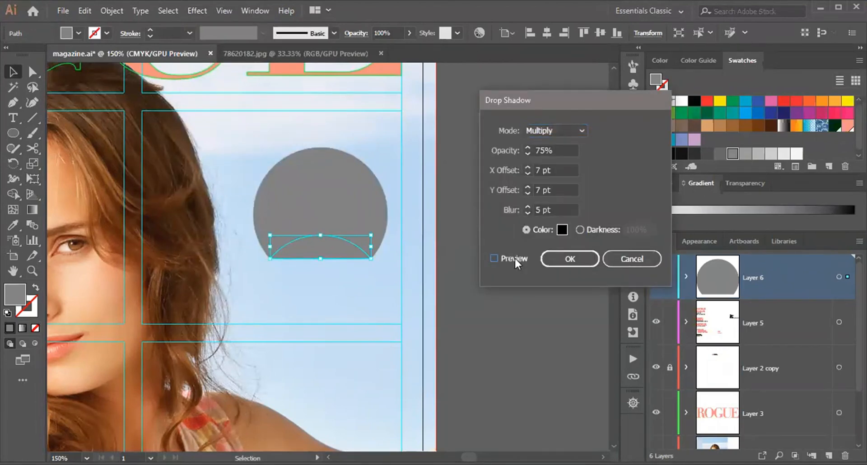
left_click(514, 257)
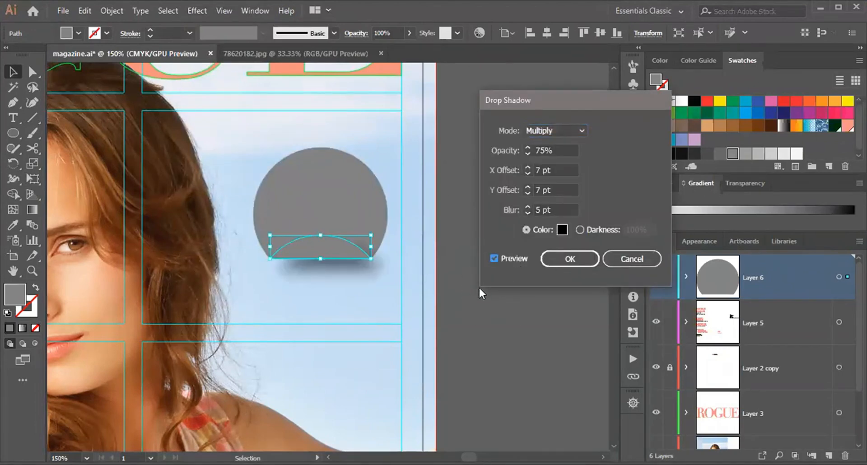
Set the drop shadow's X offset to 0 pt.
left_click(557, 169)
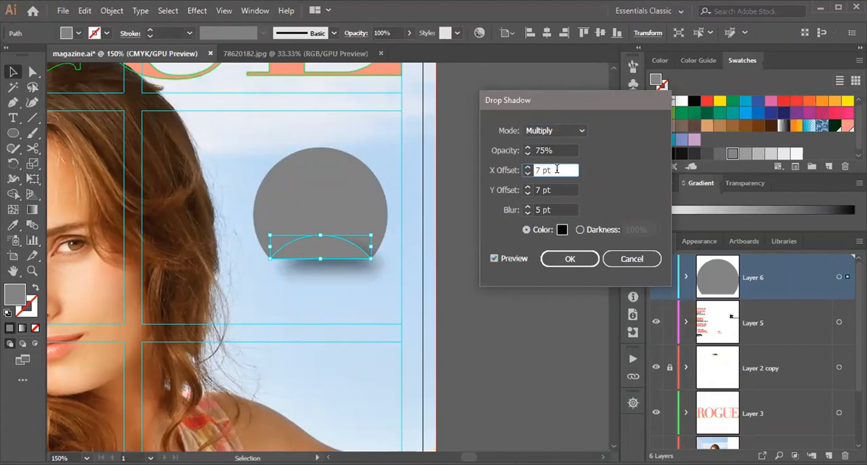
key("BackSpace")
key("BackSpace")
type("0")
key("Tab")
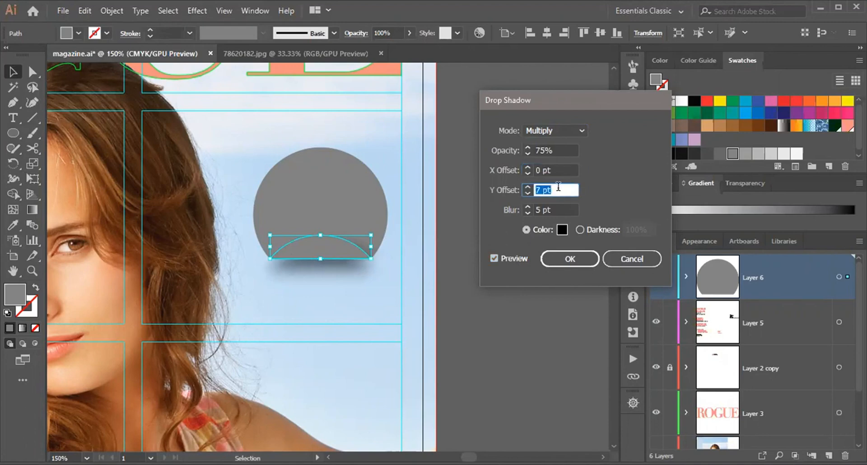
Set the drop shadow's Y offset to -2 pt so the shadow falls above the flipped segment.
left_click(558, 186)
key("Down")
key("Down")
key("Down")
key("Down")
key("Down")
key("Down")
key("Down")
key("Down")
key("Down")
key("Down")
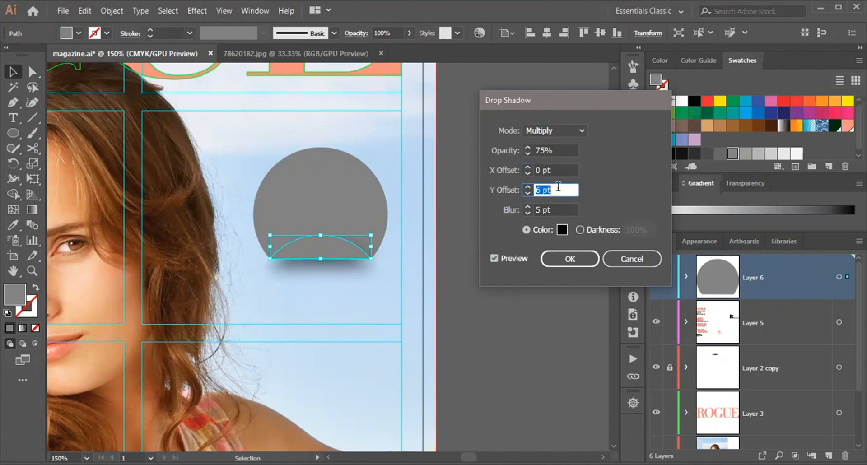
key("Down")
key("Down")
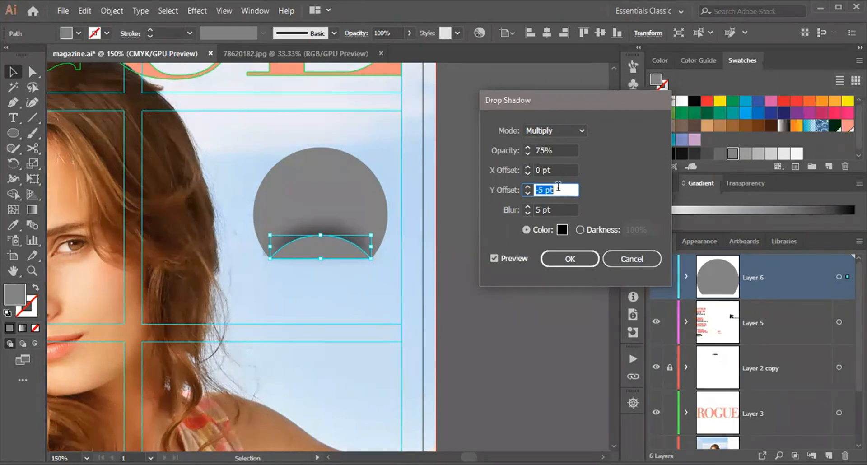
key("Up")
key("Up")
key("Up")
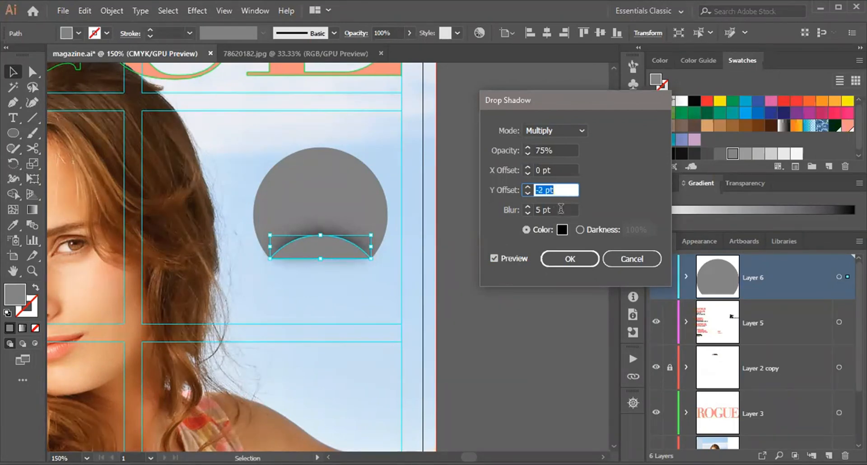
Set the drop shadow's blur to 10 pt.
left_click(554, 210)
key("BackSpace")
key("BackSpace")
key("BackSpace")
key("BackSpace")
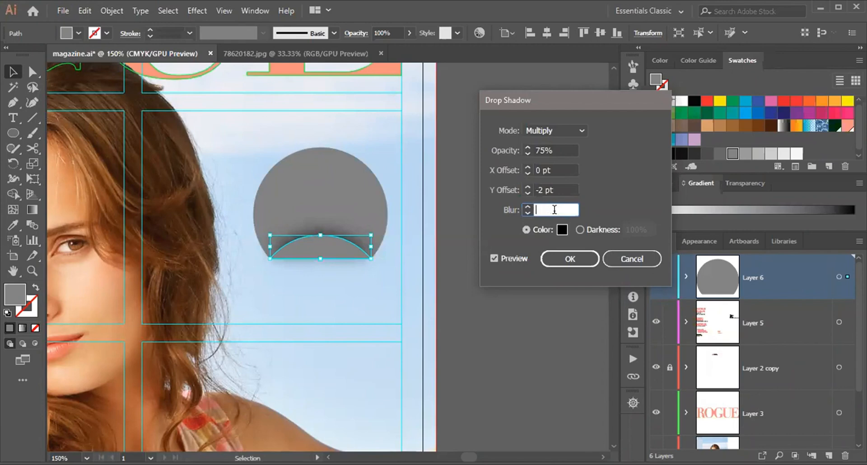
type("10")
key("Tab")
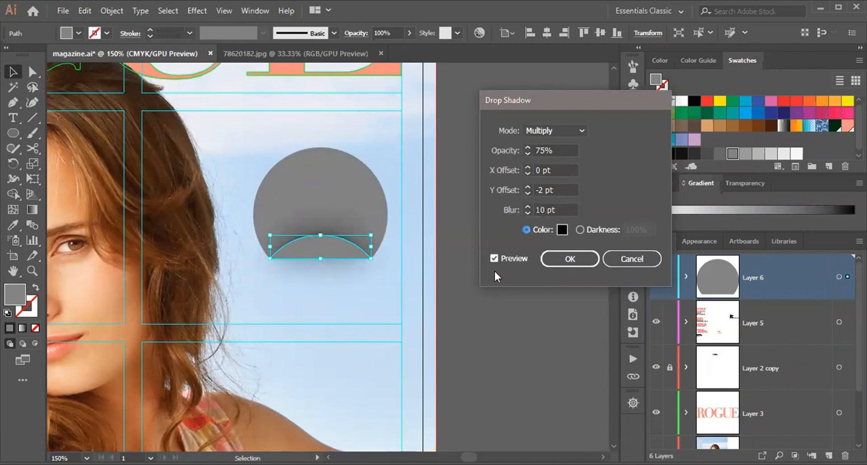
Set the drop shadow's Y offset to -4 pt.
left_click(560, 189)
double_click(559, 190)
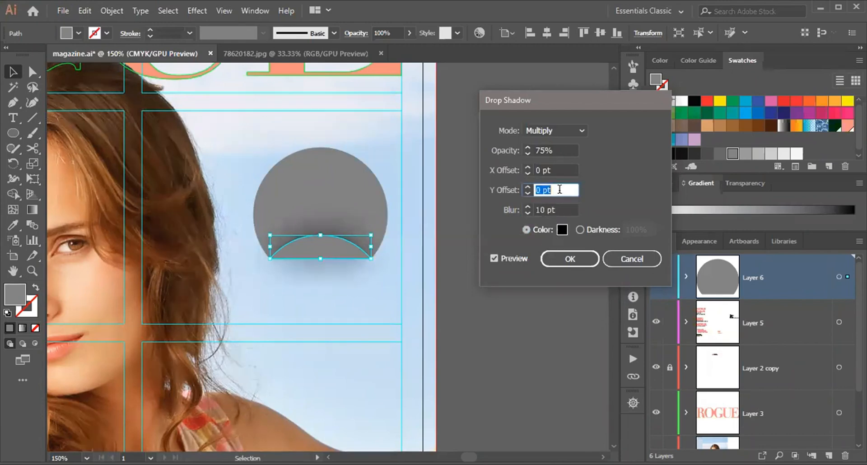
key("Down")
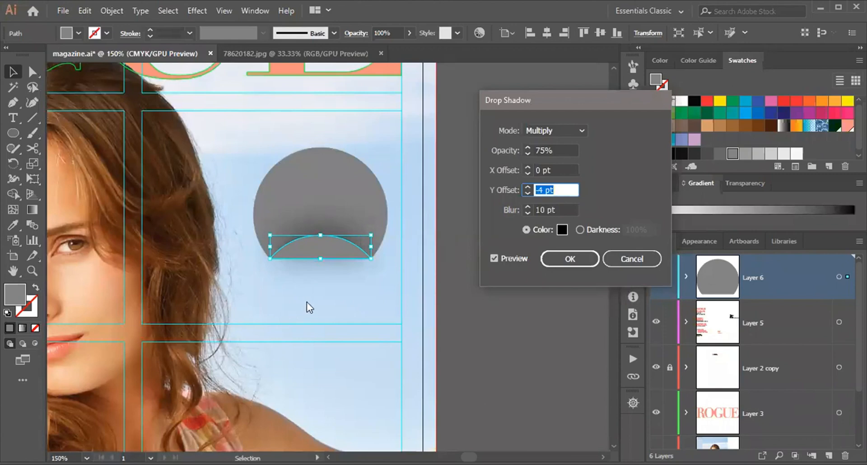
Lower the drop shadow's opacity to 50%.
left_click(562, 151)
key("shift+Down")
key("shift+Down")
key("shift+Down")
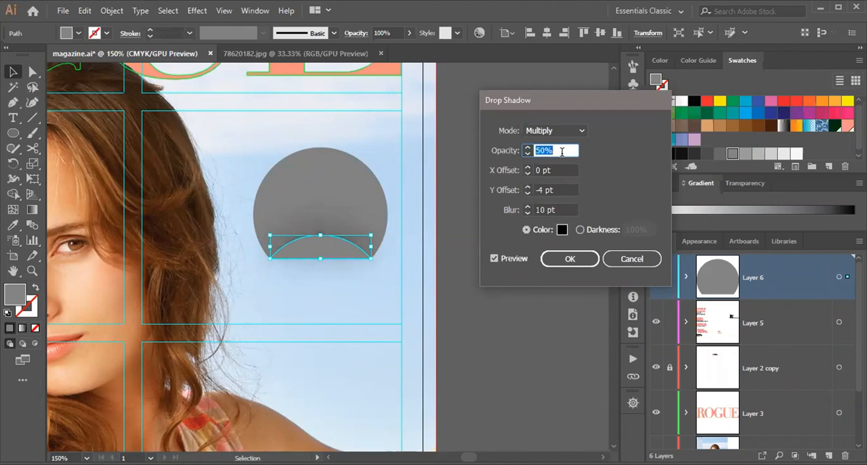
Set the drop shadow's Y offset to -8 pt.
left_click(563, 189)
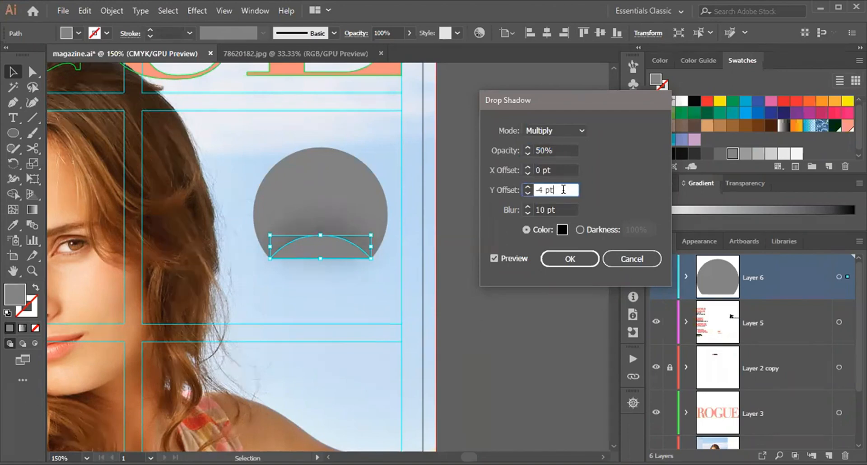
key("Down")
key("Down")
key("Down")
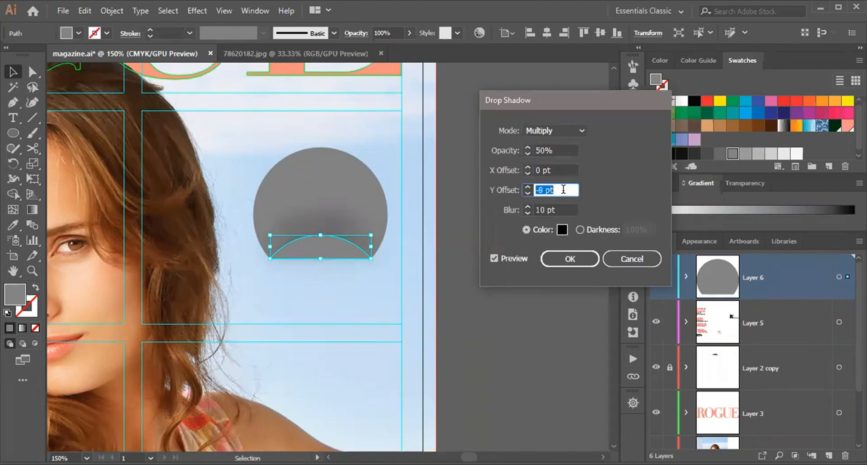
Try a drop shadow Y offset of -30 pt on the folded flap.
key("Up")
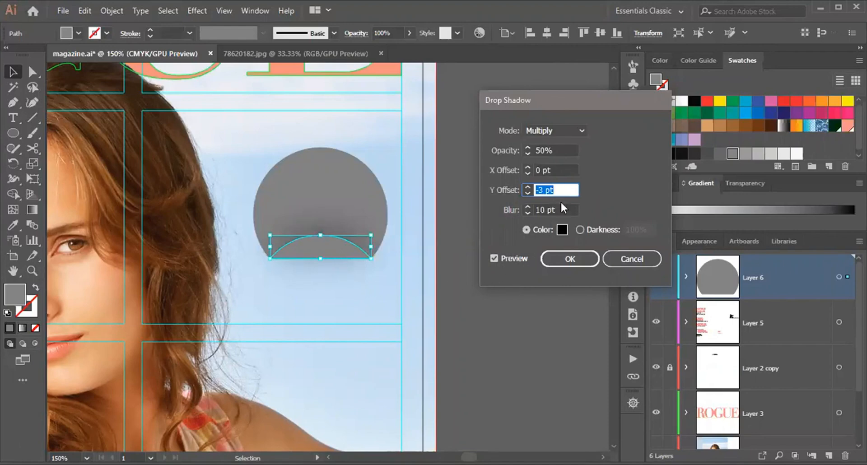
left_click(564, 187)
key("Down")
key("Down")
key("Down")
key("shift+Down")
key("shift+Down")
key("shift+Down")
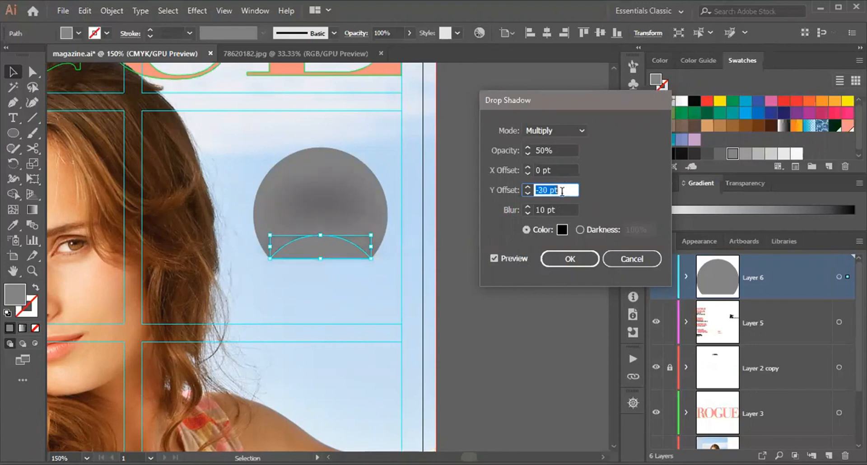
Bring the drop shadow's Y offset back to -6 pt.
key("shift+Up")
key("shift+Up")
key("Up")
key("Up")
key("Up")
key("Up")
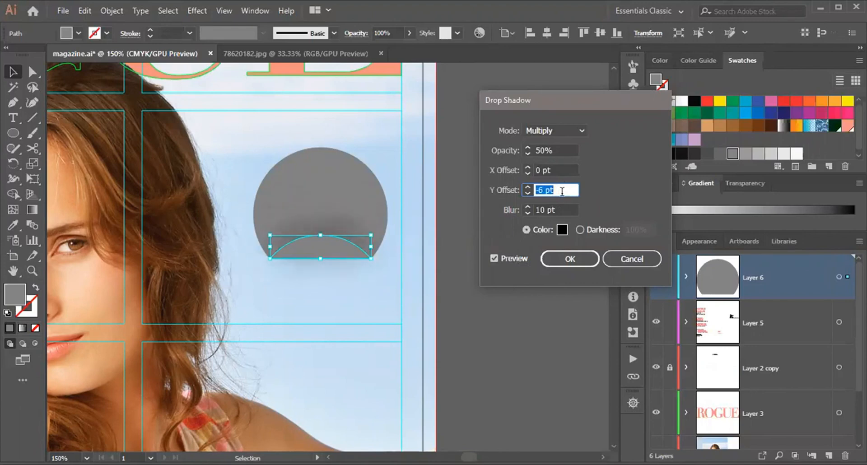
Reduce the drop shadow's blur to 4 pt.
left_click(566, 210)
key("shift+Down")
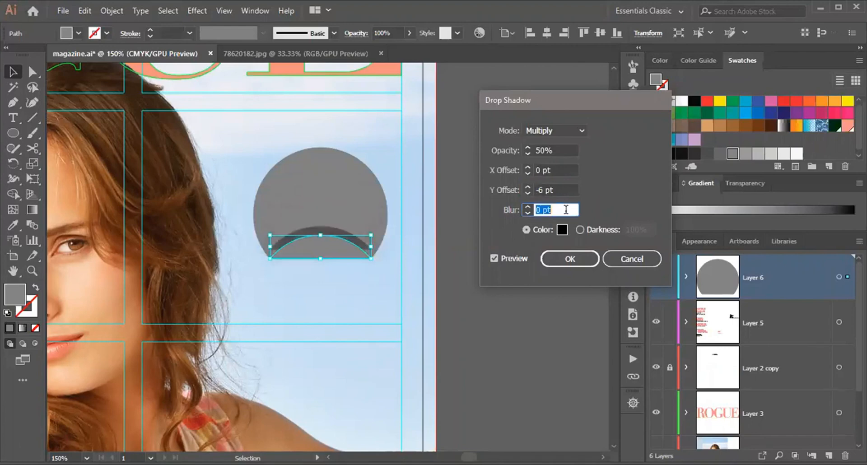
key("Up")
key("Up")
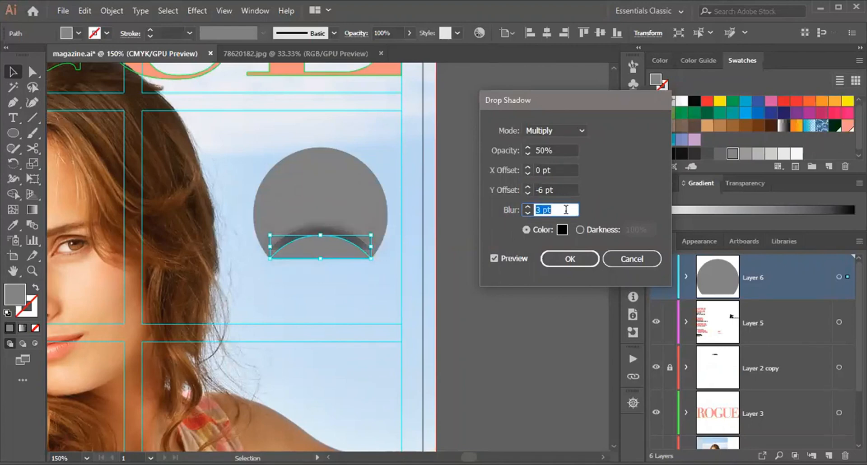
key("Up")
Set the drop shadow's Y offset to -2 pt and apply the effect to the folded flap.
left_click(563, 190)
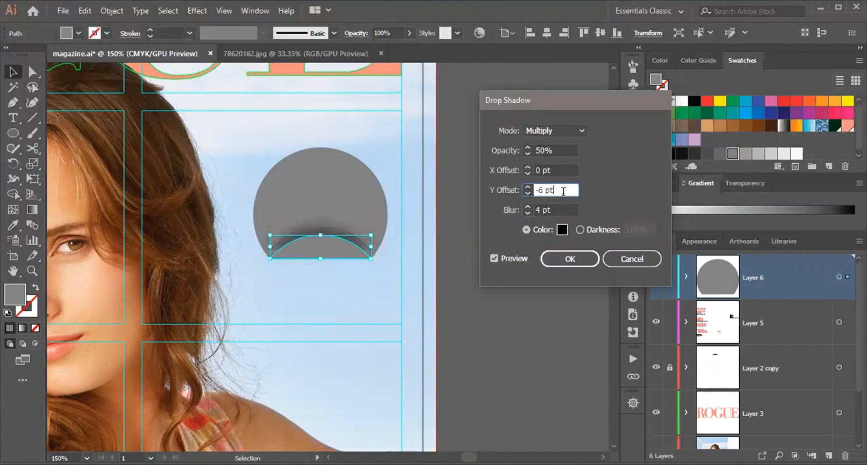
key("Up")
key("Up")
key("Up")
key("Up")
key("Up")
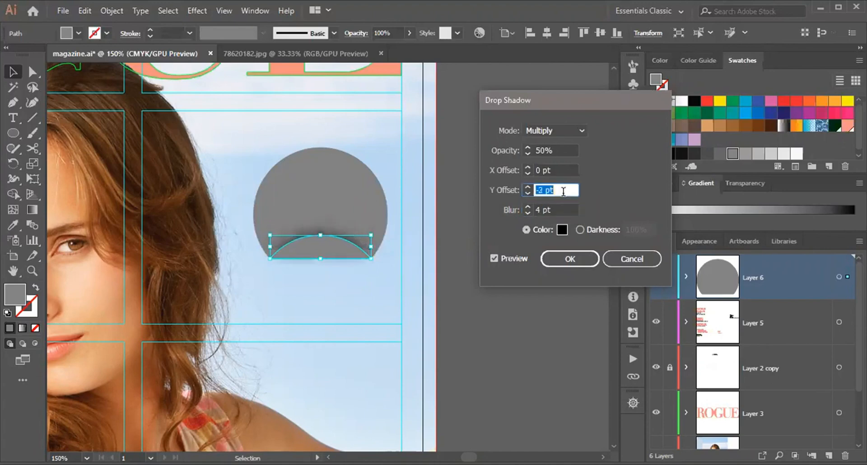
key("Down")
left_click(556, 170)
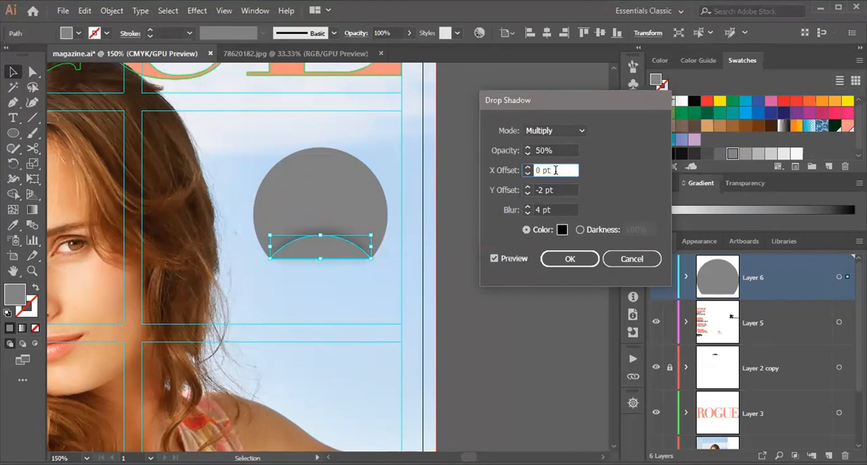
left_click(568, 255)
left_click(523, 194)
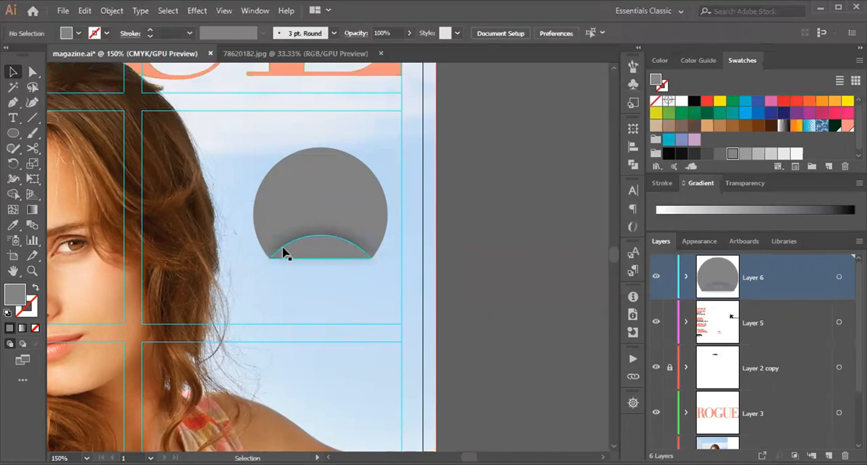
Fill the sticker's folded flap with a white-to-black linear gradient and change its black stop to the sticker's gray.
left_click(345, 256)
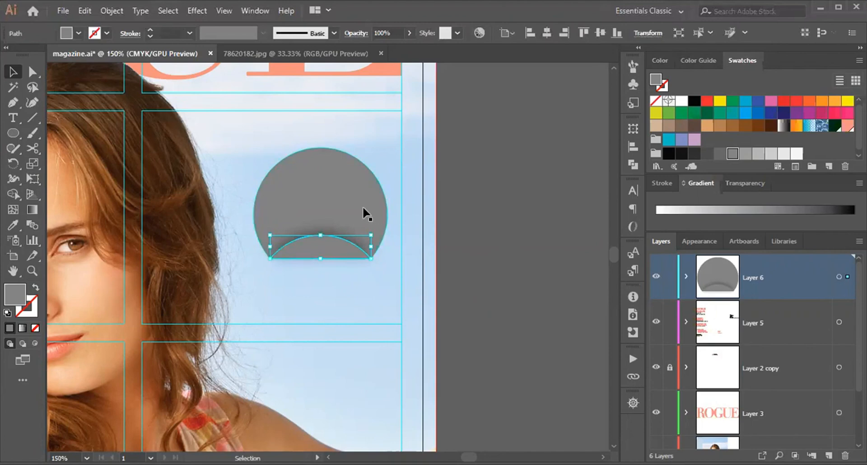
left_click(596, 289)
left_click(319, 256)
left_click(705, 210)
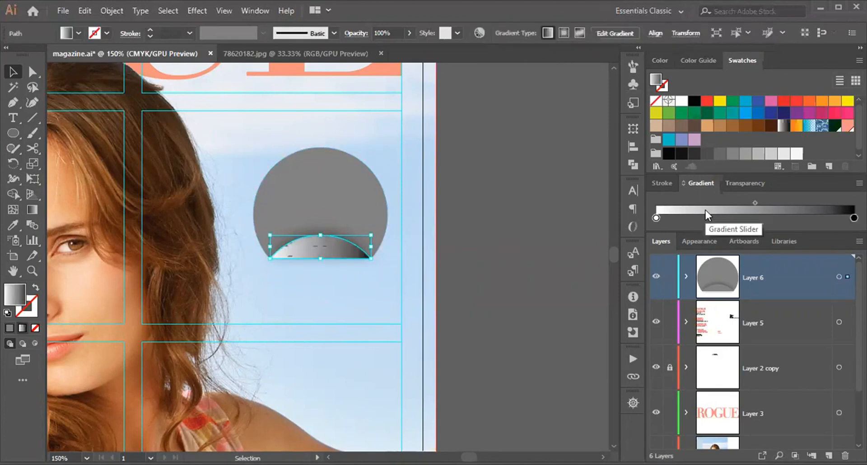
double_click(683, 182)
left_click(682, 183)
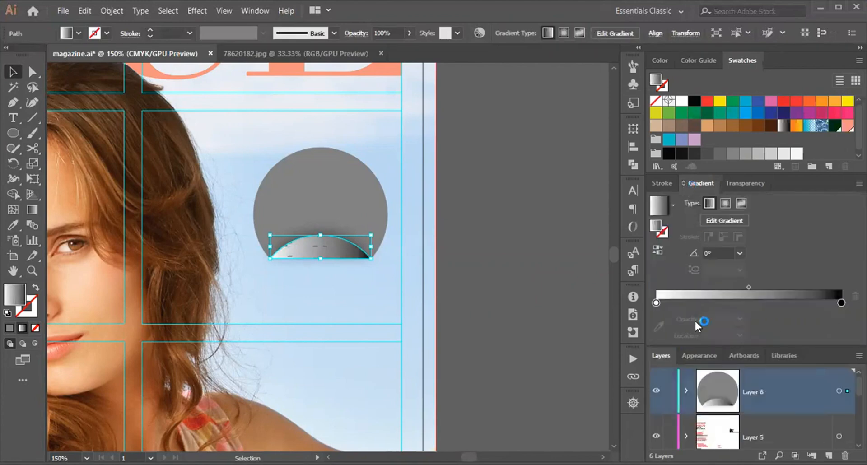
left_click(842, 302)
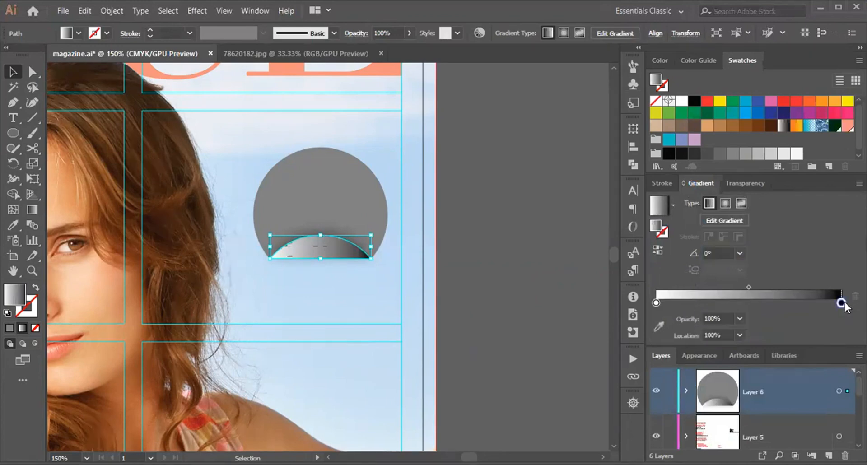
left_click(734, 156)
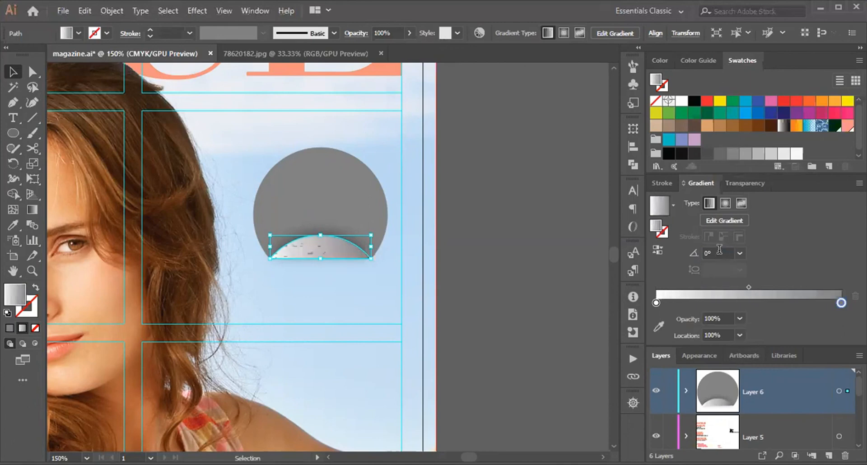
Run the flap's gradient vertically at 90° from white at the fold's lower edge, with the gray stop at 54.33%.
left_click(32, 210)
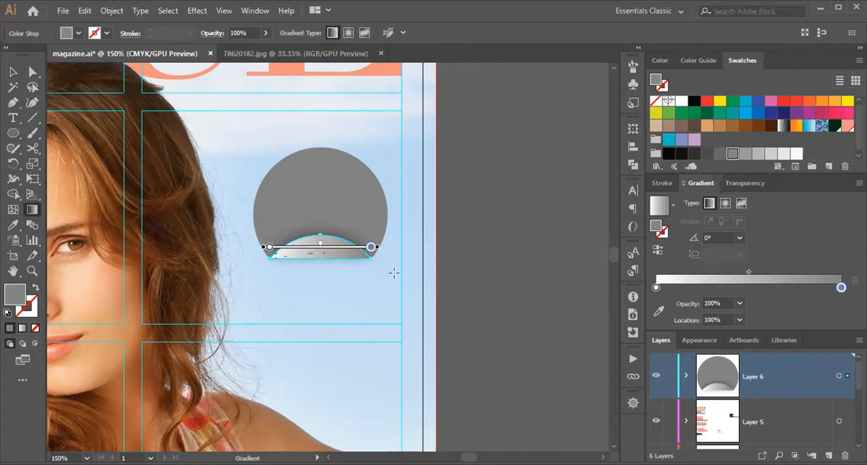
left_click_drag(320, 260, 320, 231)
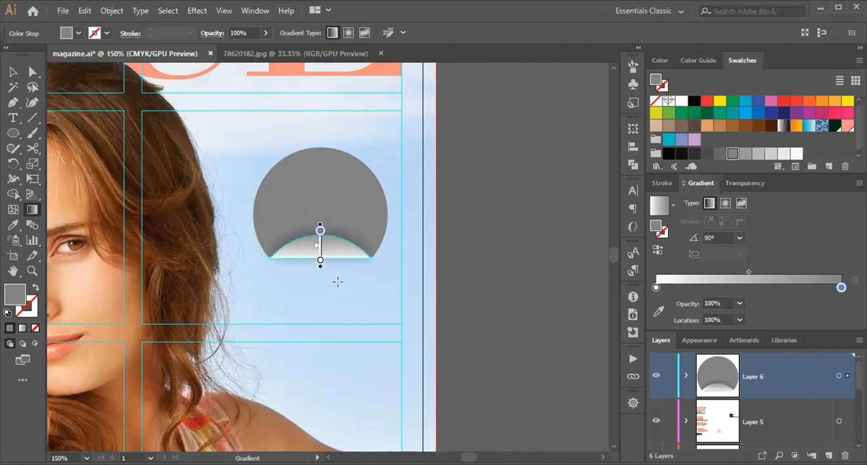
left_click_drag(320, 230, 321, 244)
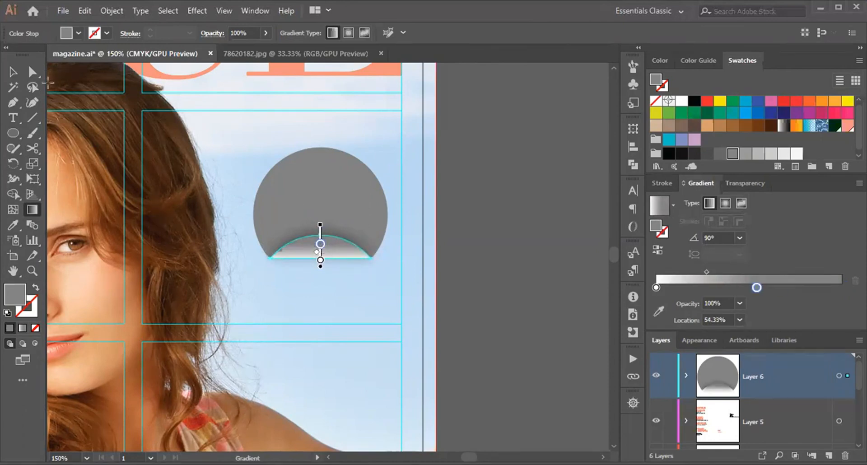
left_click(13, 71)
left_click(549, 232)
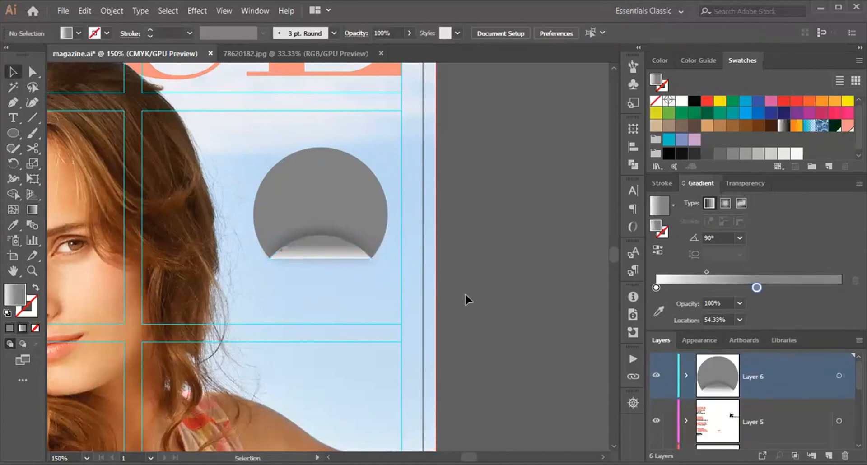
Lower the folded flap's opacity to 90%.
scroll(318, 246, "down", 2)
scroll(318, 246, "up", 1)
scroll(381, 246, "up", 2)
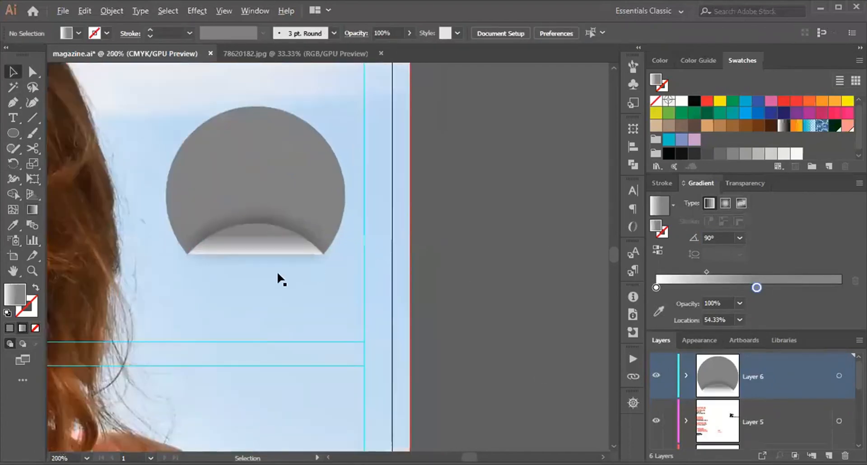
scroll(277, 275, "down", 1)
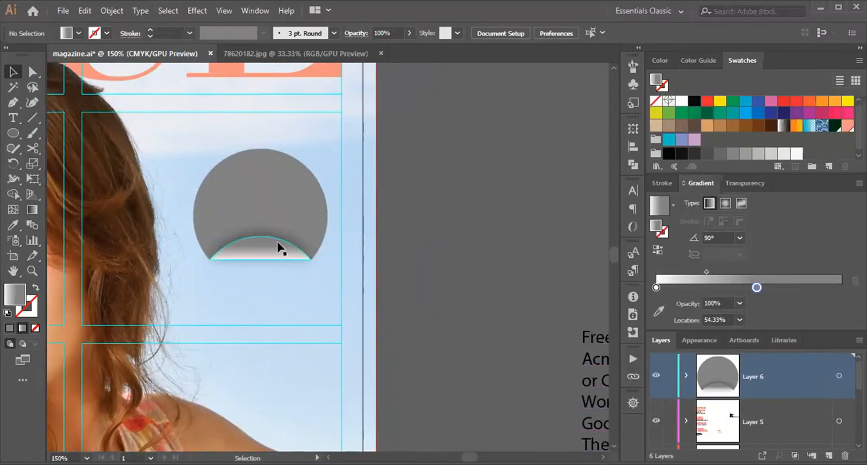
left_click(248, 256)
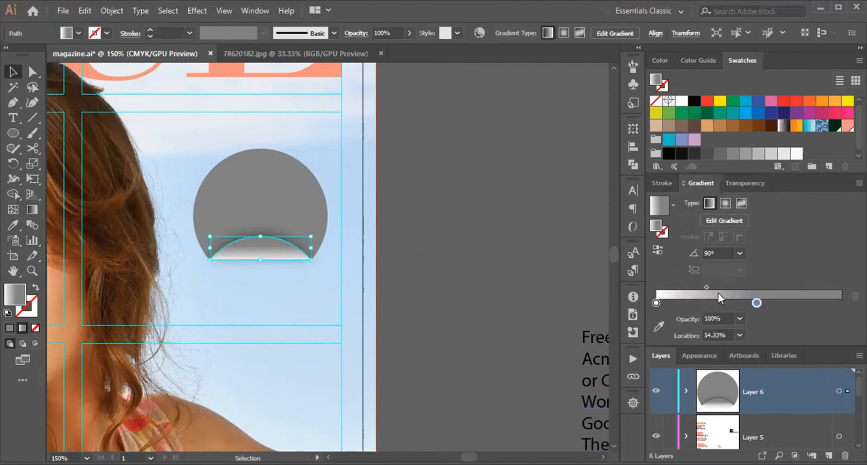
left_click(744, 183)
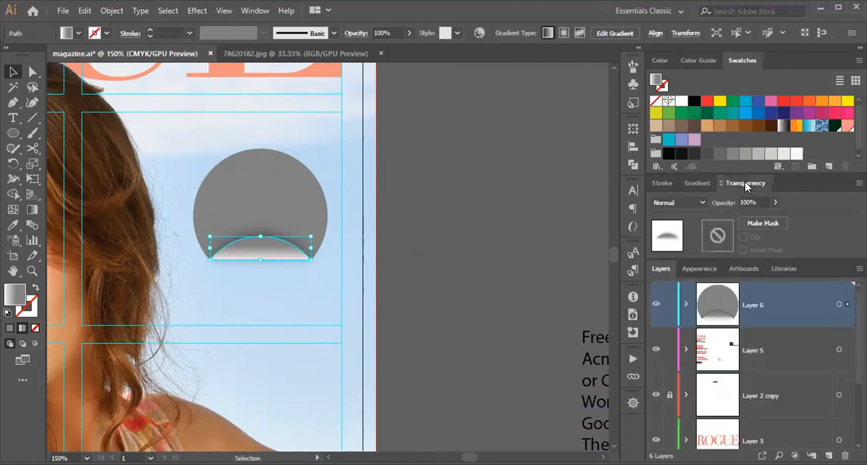
left_click(775, 203)
left_click_drag(766, 219, 771, 220)
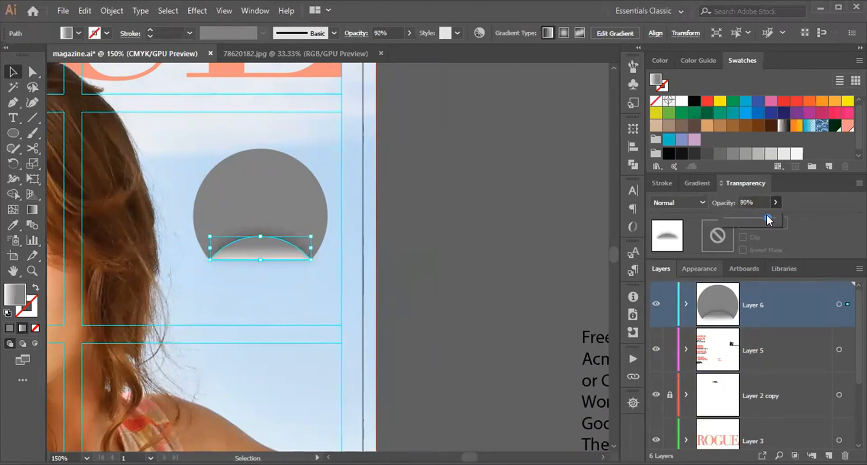
left_click(453, 215)
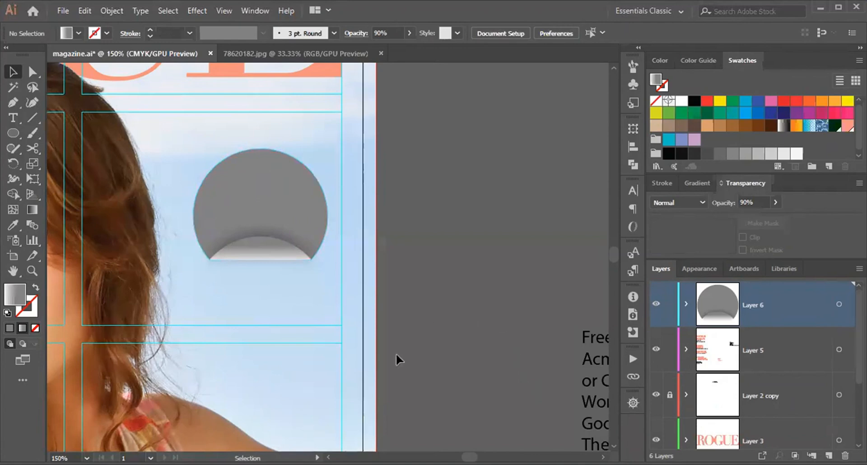
Try a Gaussian Blur with a 2.4-pixel radius on all the sticker artwork in Layer 6.
scroll(393, 310, "down", 3)
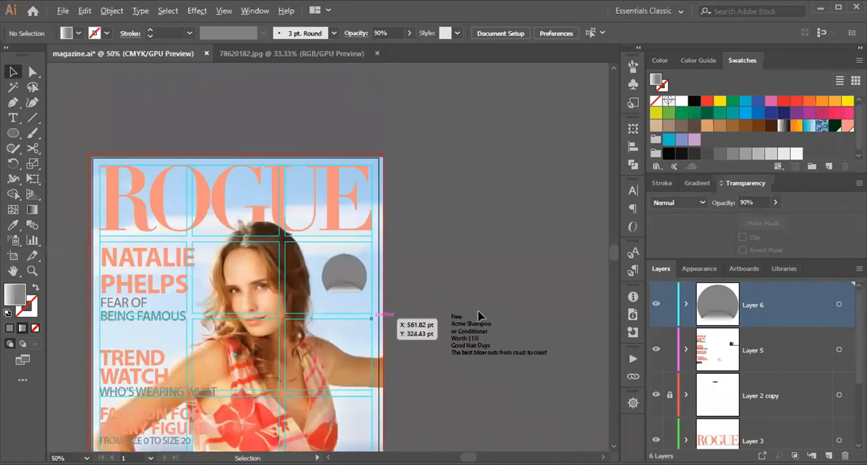
scroll(446, 340, "up", 2)
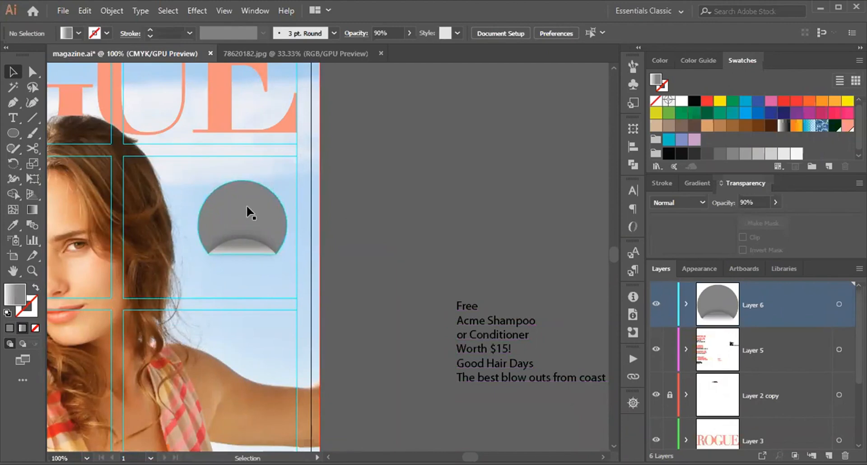
left_click(839, 304)
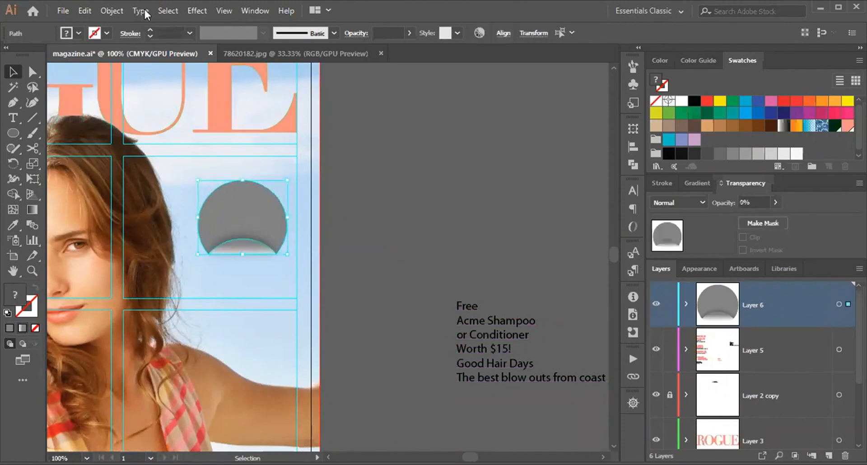
left_click(197, 11)
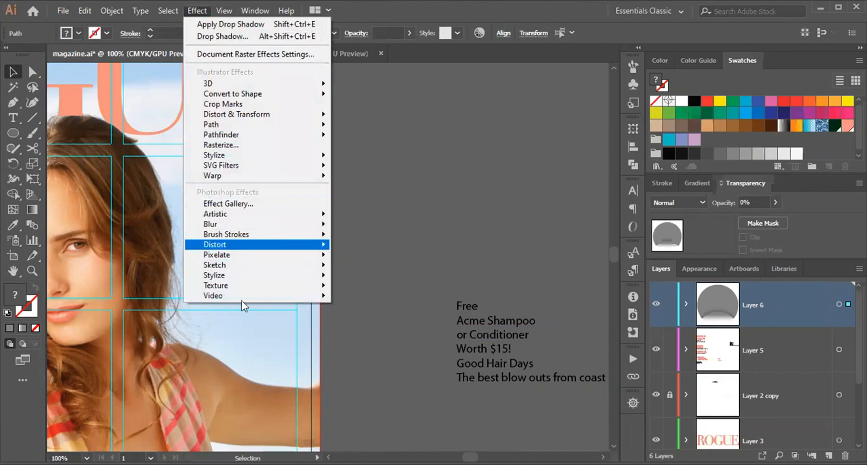
mouse_move(263, 225)
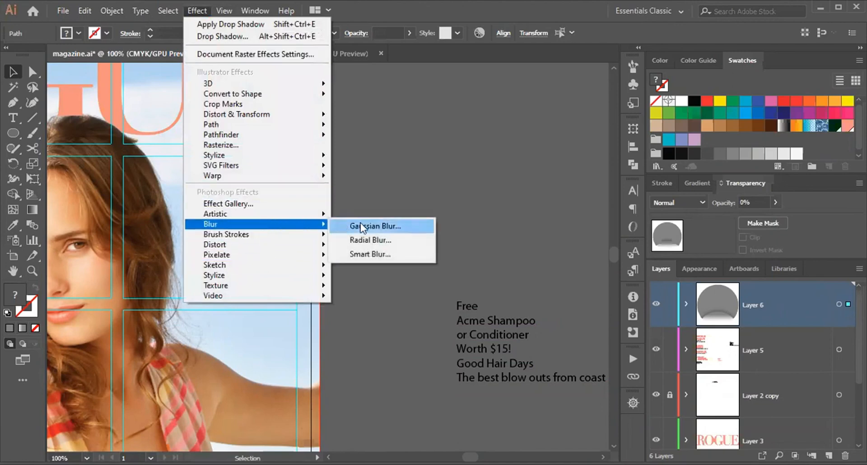
left_click(361, 223)
left_click_drag(402, 224, 387, 225)
left_click(353, 250)
left_click(428, 251)
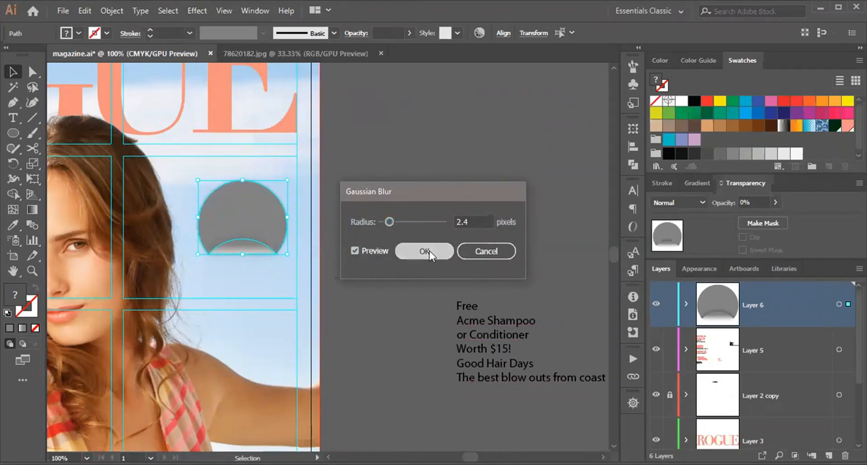
left_click(403, 221)
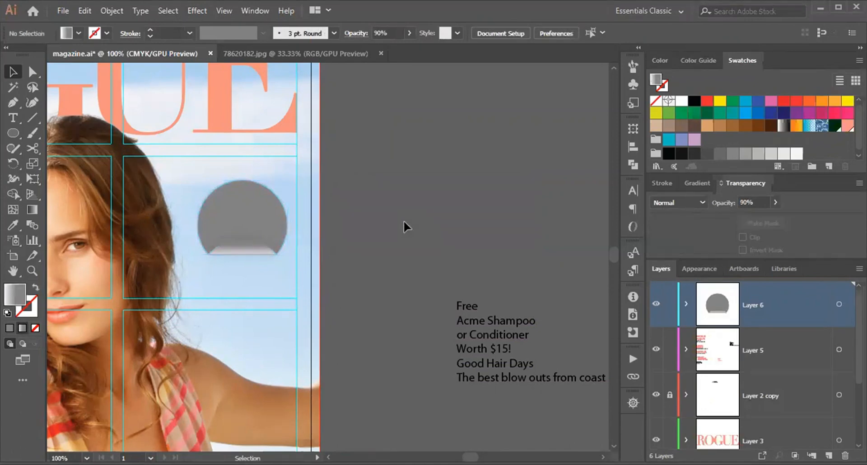
Undo the sticker's blur and apply a softer Gaussian Blur with a 0.7-pixel radius to the same artwork.
left_click_drag(403, 220, 250, 63)
left_click(197, 10)
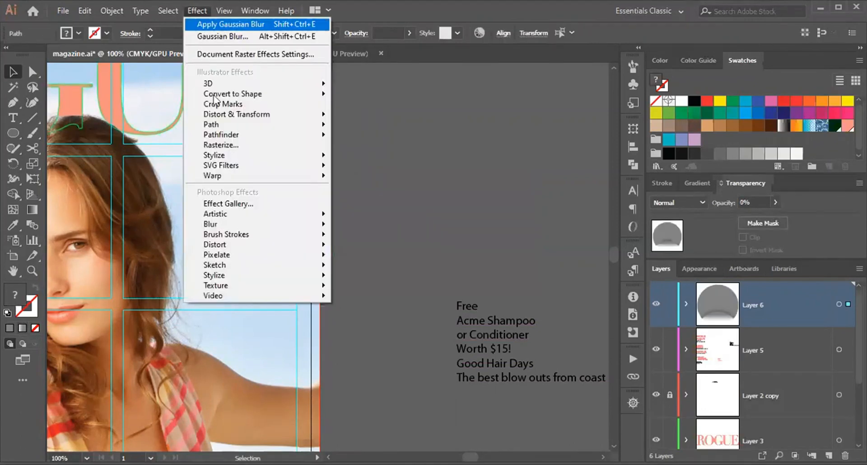
left_click(338, 225)
left_click_drag(389, 222, 382, 220)
left_click(370, 249)
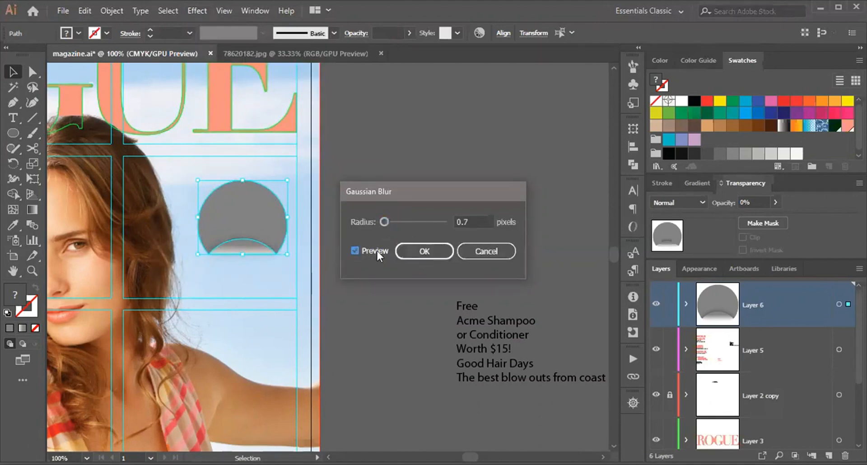
left_click(424, 251)
left_click(394, 226)
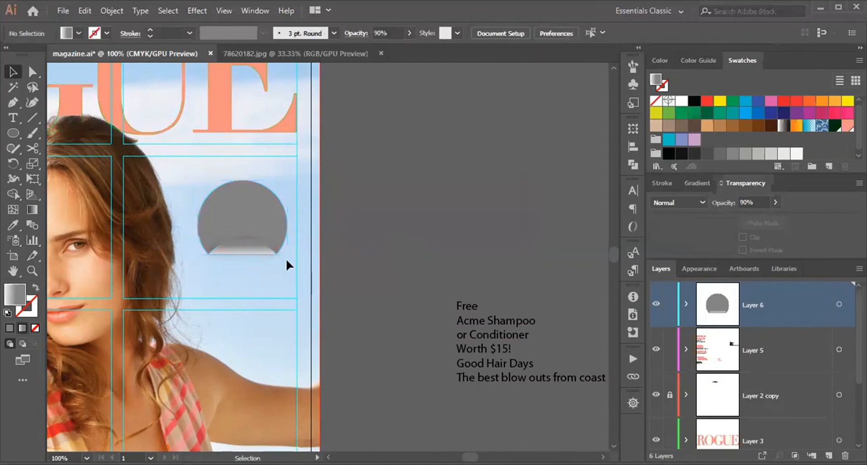
scroll(260, 280, "up", 1)
scroll(324, 320, "down", 1)
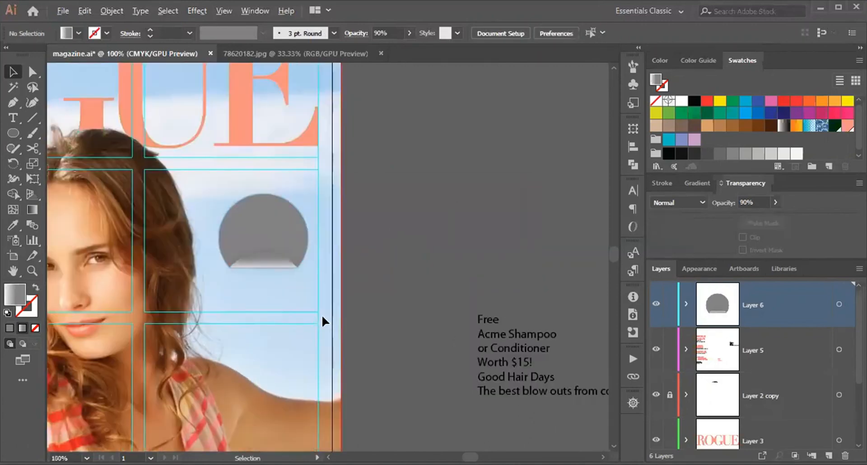
scroll(322, 315, "down", 1)
scroll(322, 316, "up", 1)
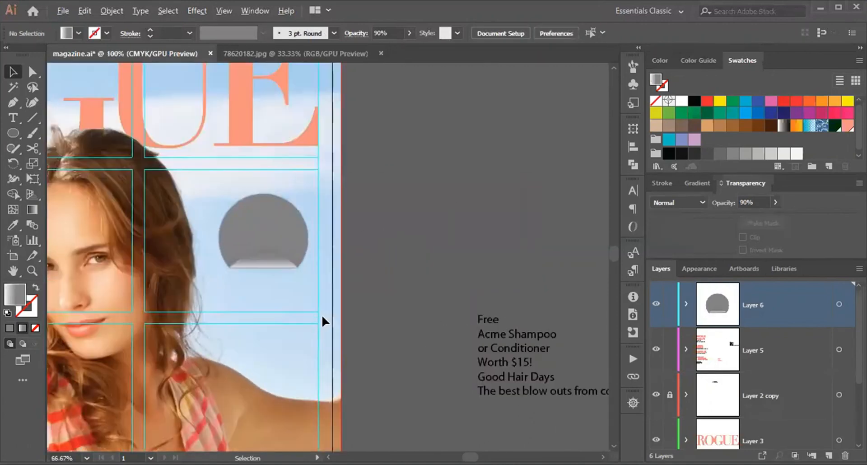
left_click(488, 327)
double_click(524, 334)
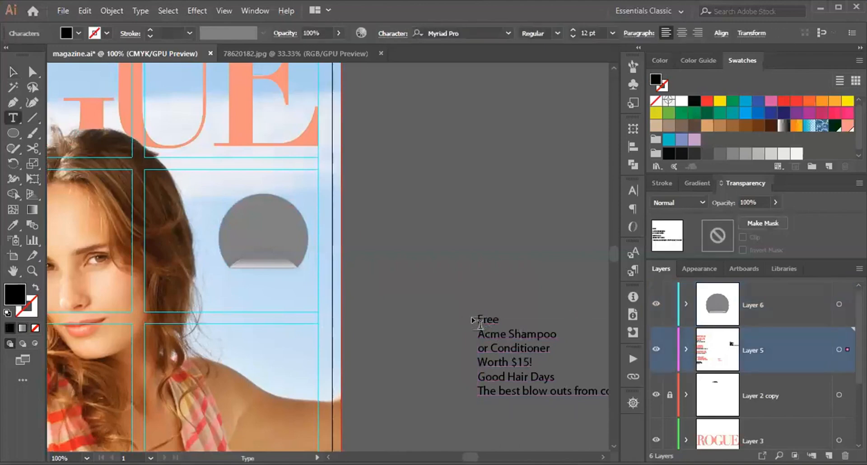
left_click_drag(477, 319, 498, 316)
key("Escape")
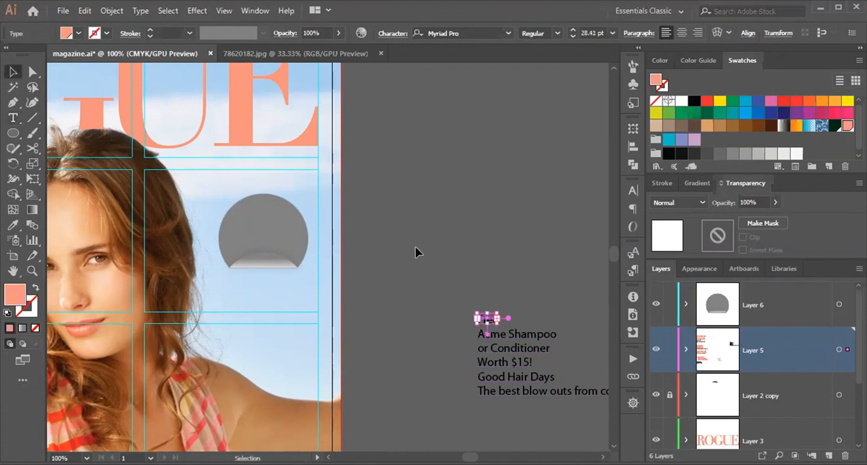
left_click(415, 246)
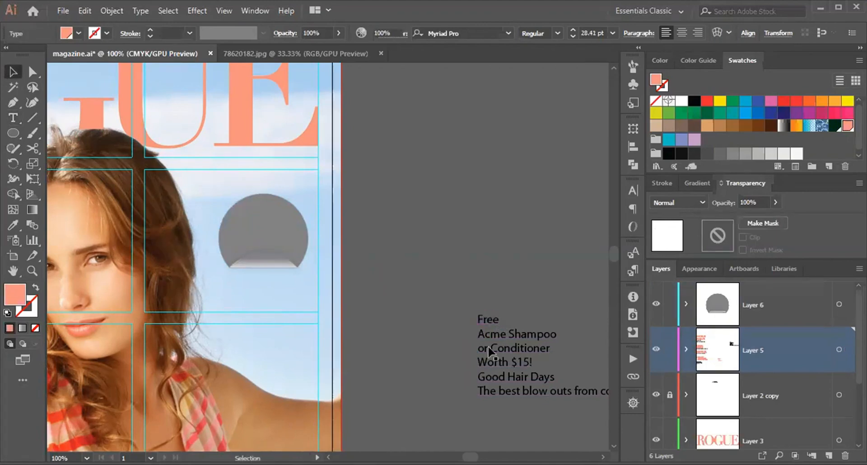
Cut the four lines from "Free" through "Worth $15!" out of the pasteboard copy and paste them as a separate text object beside the cover.
double_click(489, 321)
left_click_drag(477, 318, 578, 357)
key("ctrl+c")
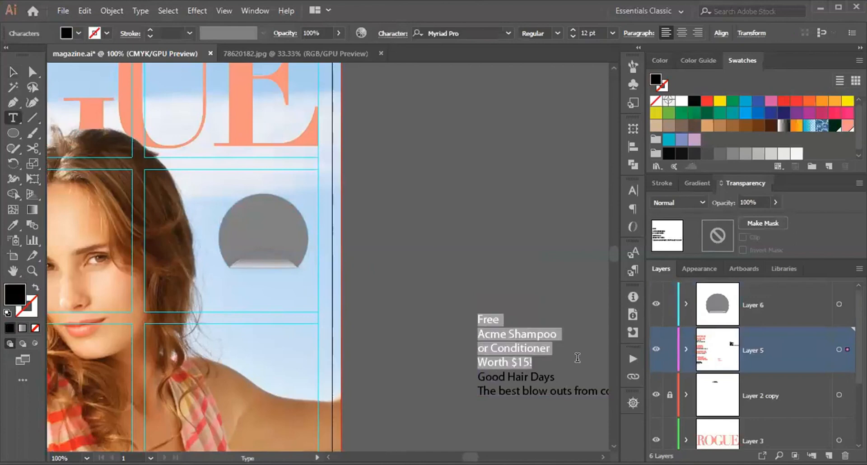
key("Escape")
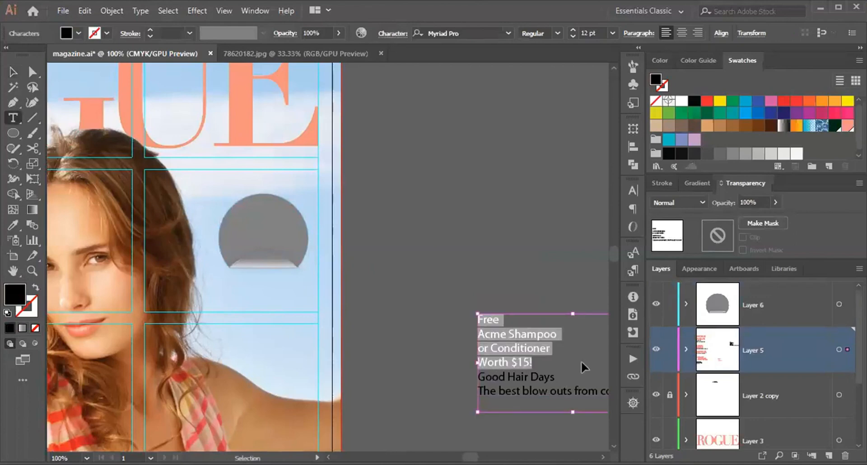
key("BackSpace")
key("Escape")
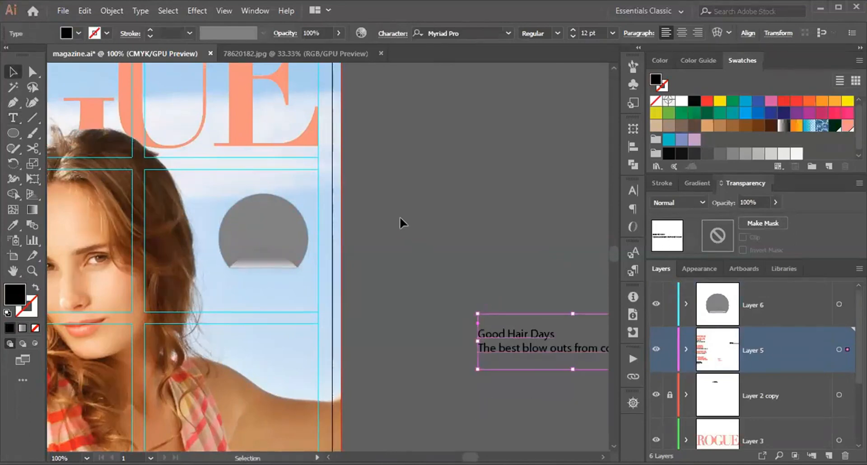
key("t")
left_click(400, 174)
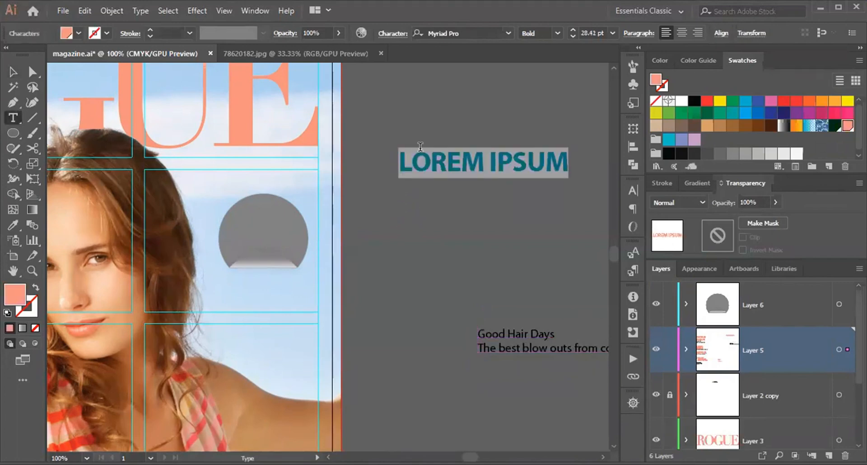
key("ctrl+v")
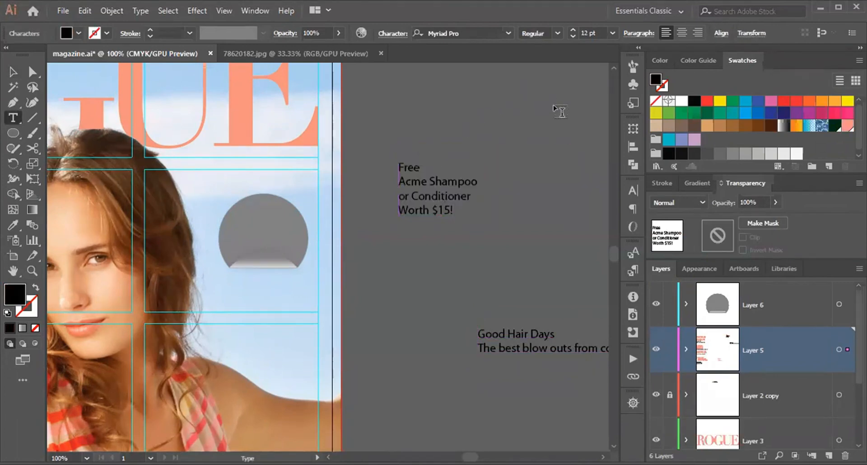
Center-align the separated shampoo offer text and shift it slightly down beside the cover.
key("Escape")
key("ctrl+shift+c")
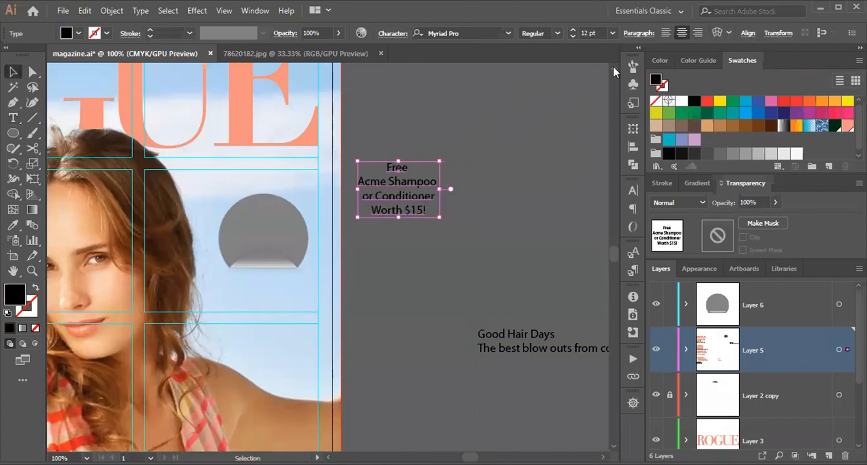
left_click_drag(397, 181, 389, 188)
Remove the trailing space after "Free" in the shampoo offer text so the word centers properly.
key("t")
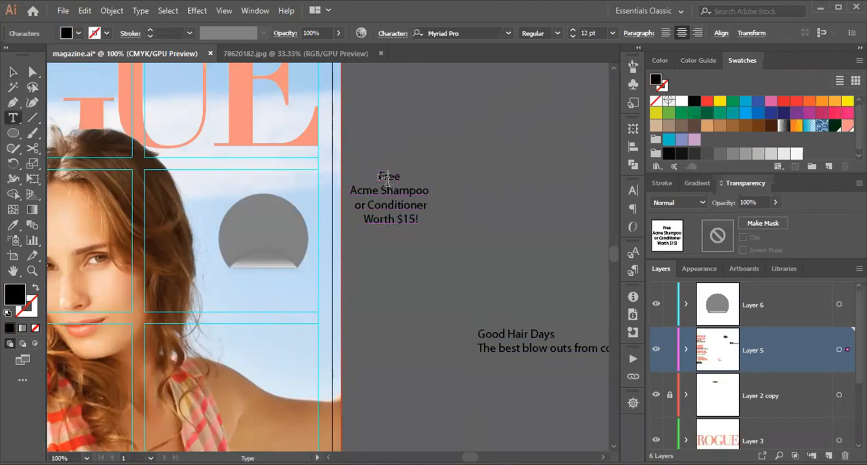
left_click_drag(379, 172, 420, 181)
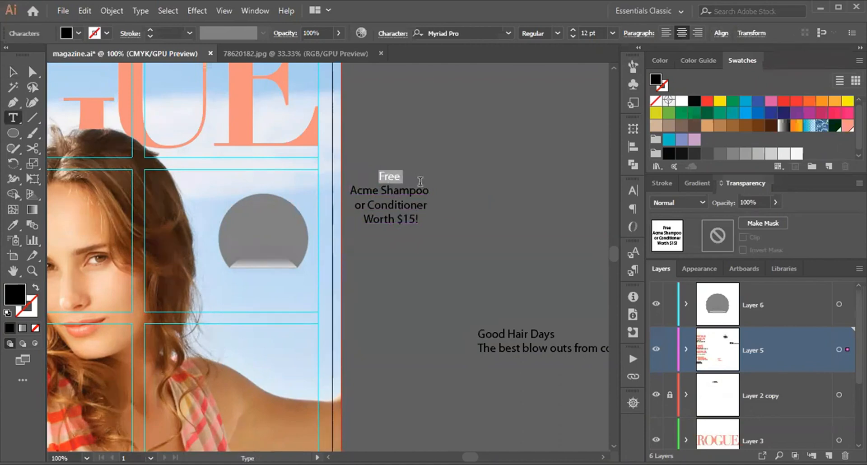
left_click(402, 177)
key("Right")
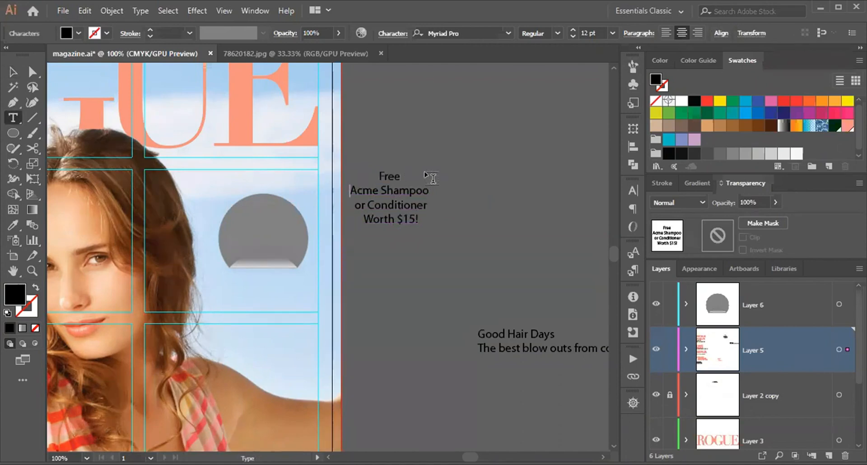
key("BackSpace")
left_click(354, 189)
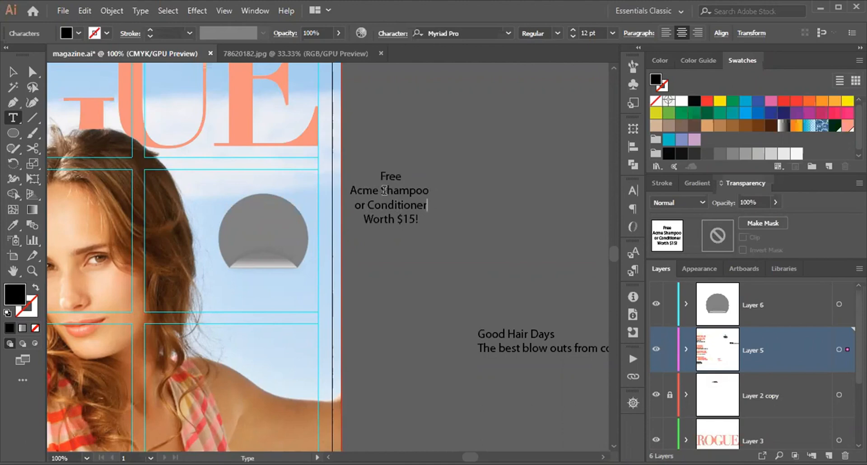
key("Escape")
Enlarge the word "Free" in the shampoo offer text to 22 pt.
double_click(390, 177)
left_click_drag(380, 175, 414, 175)
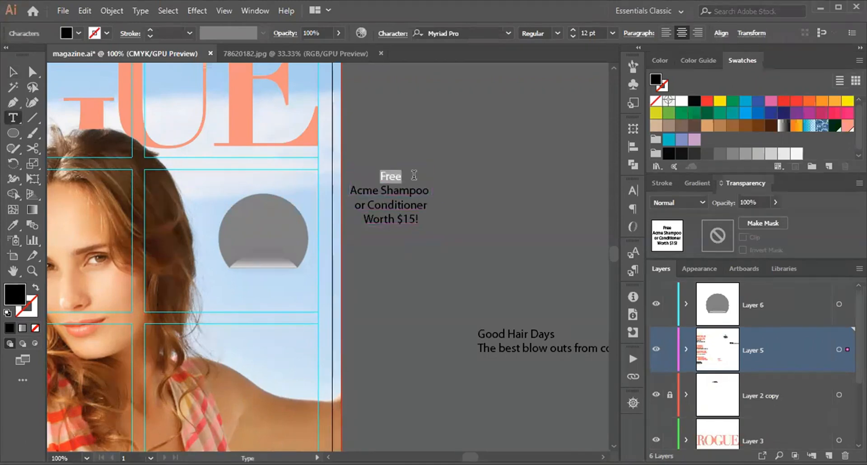
key("ctrl+shift+period")
key("ctrl+shift+period")
key("ctrl+shift+period")
key("ctrl+shift+period")
key("ctrl+shift+period")
key("ctrl+shift+period")
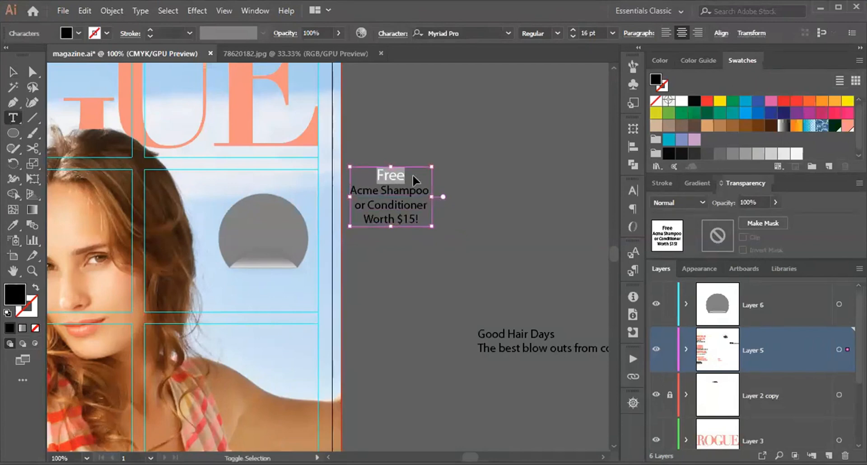
key("ctrl+shift+comma")
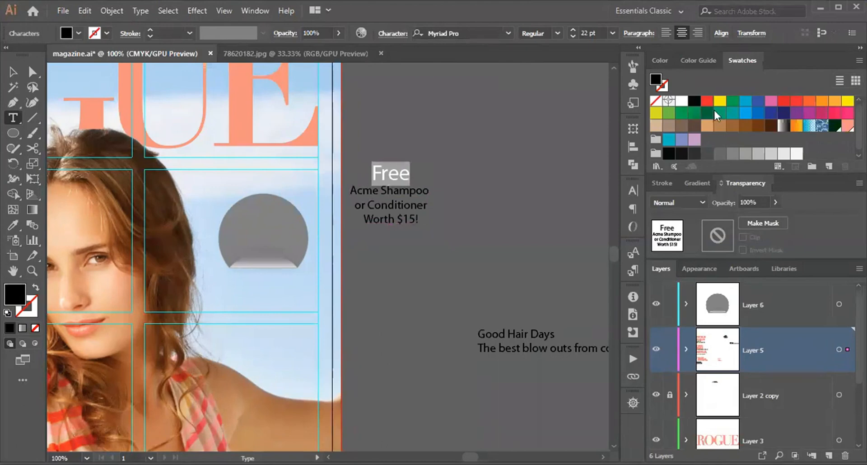
Set the word "Free" in Myriad Pro Bold and fill it with white.
left_click(557, 33)
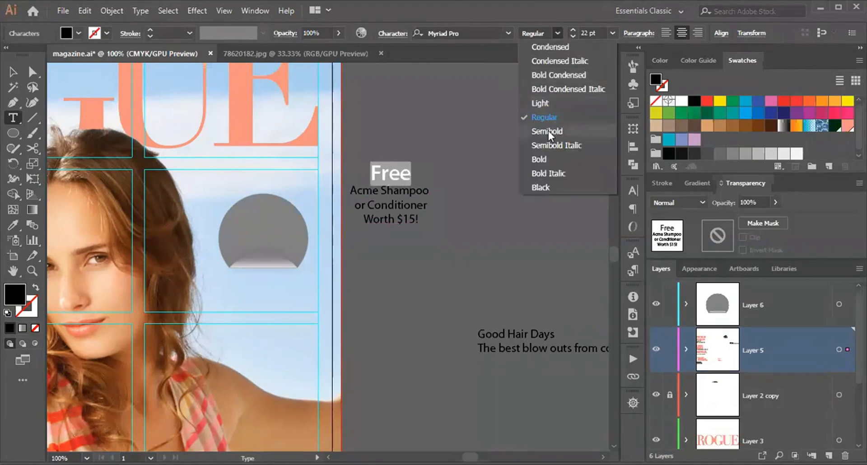
left_click(546, 155)
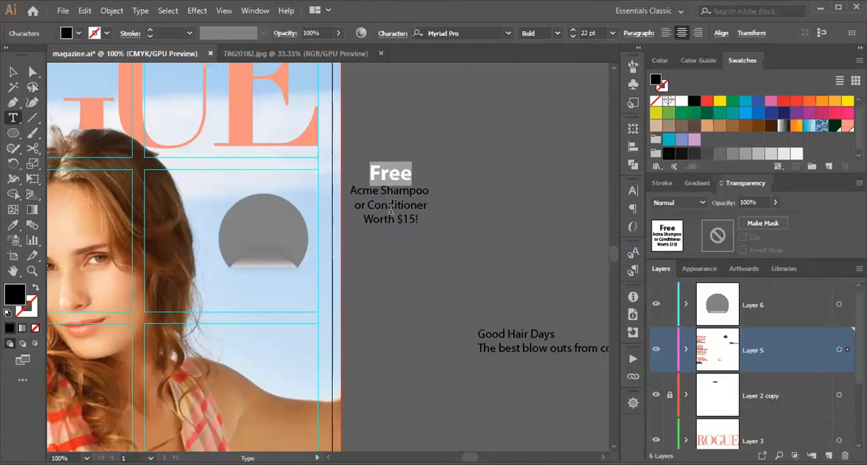
left_click(391, 209)
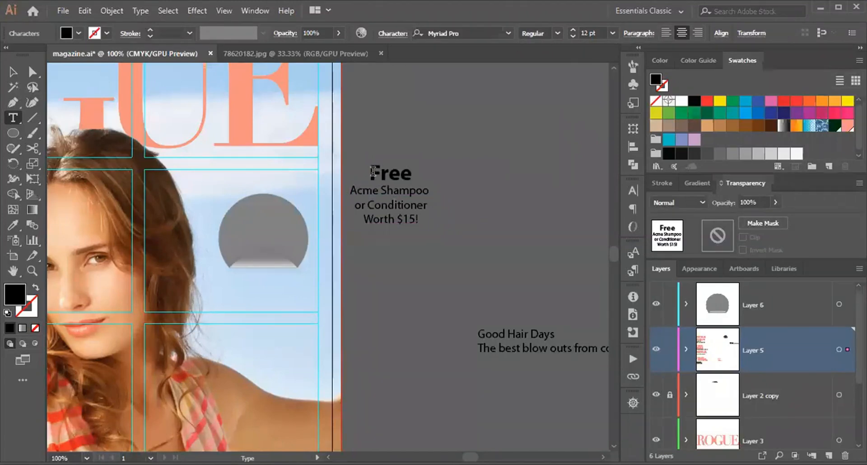
left_click_drag(373, 171, 422, 172)
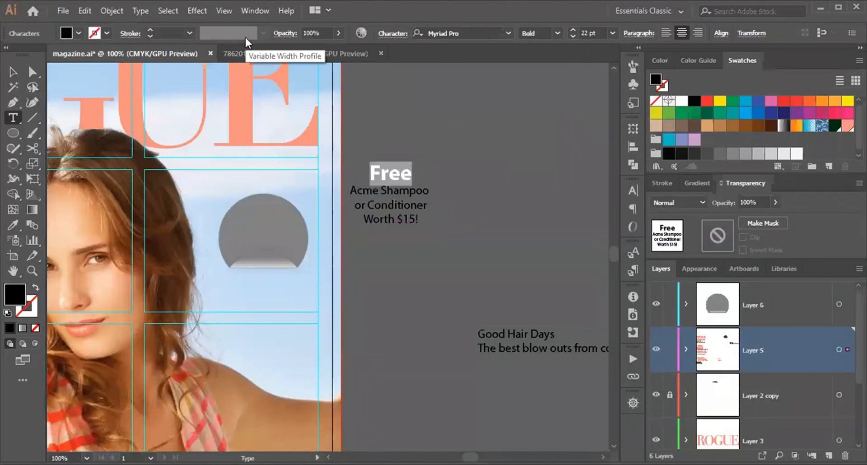
left_click(684, 102)
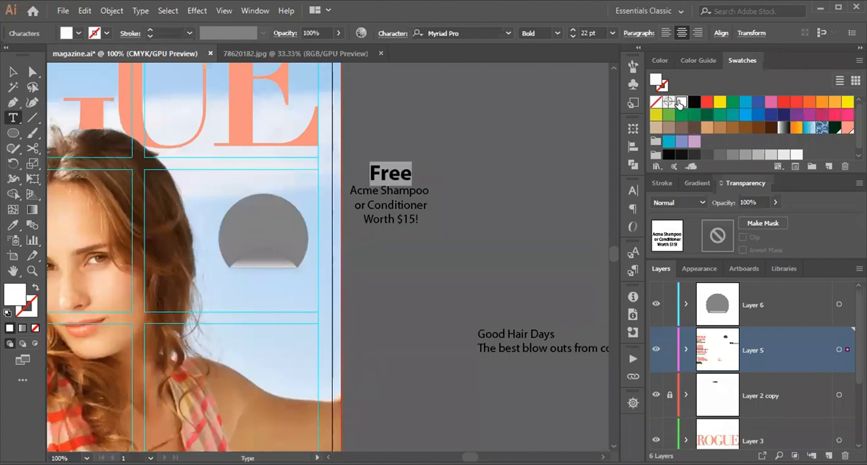
Tighten the leading of the "Acme Shampoo" and "or Conditioner" lines.
left_click(357, 189)
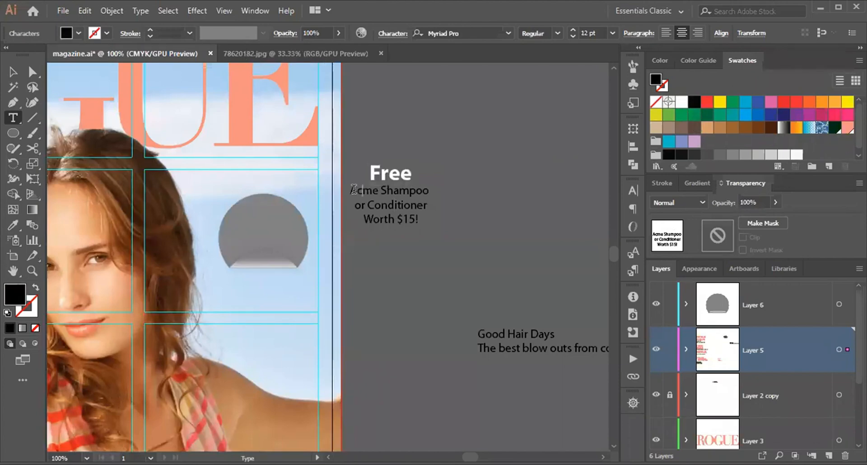
left_click_drag(350, 191, 454, 206)
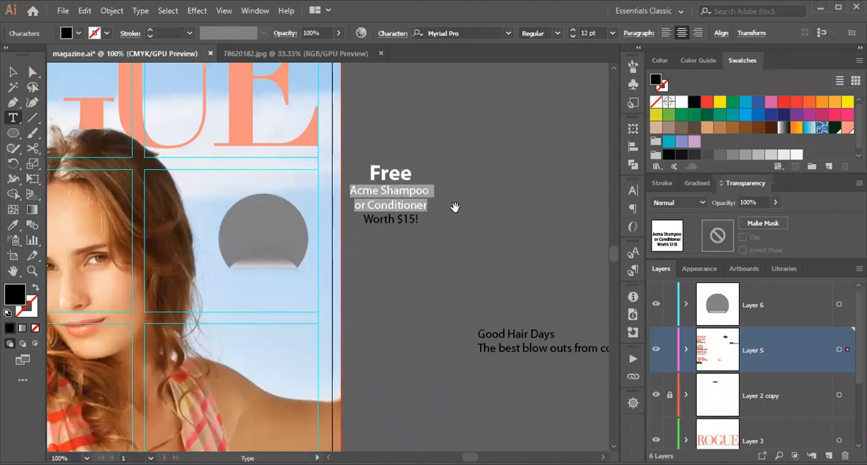
key("alt+Up")
key("alt+Up")
key("alt+Down")
key("alt+Up")
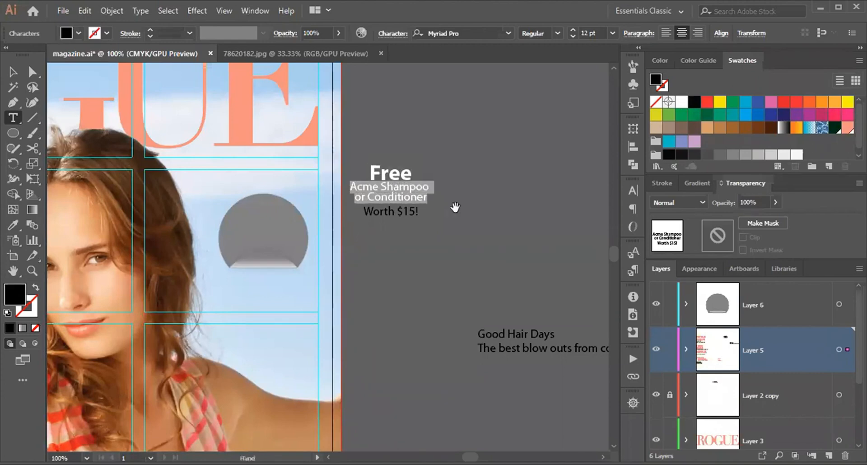
key("alt+Down")
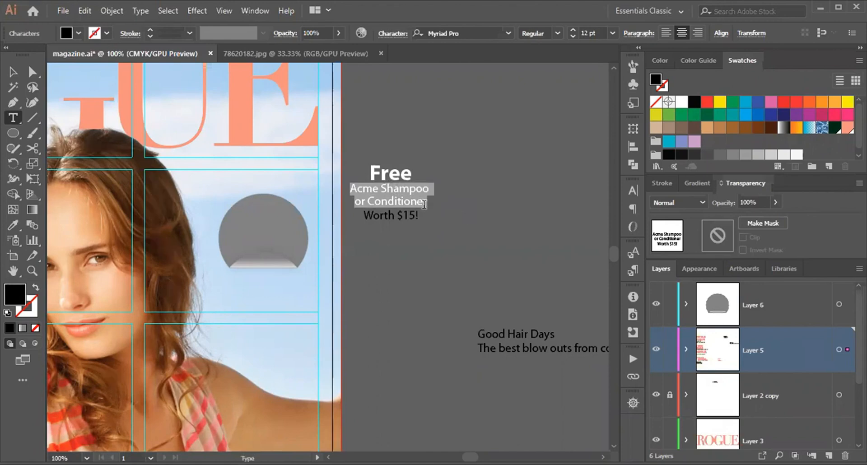
Set the "Worth $15!" line in Myriad Pro Bold at 14 pt.
left_click(383, 215)
left_click_drag(362, 216, 418, 215)
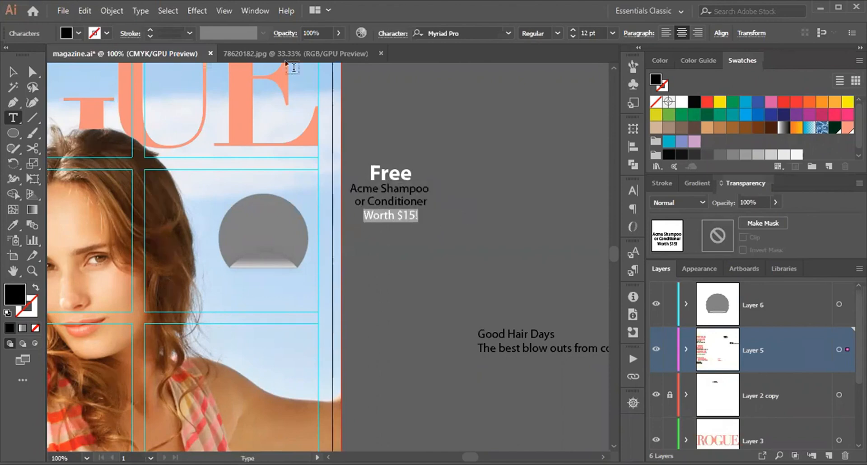
left_click(559, 32)
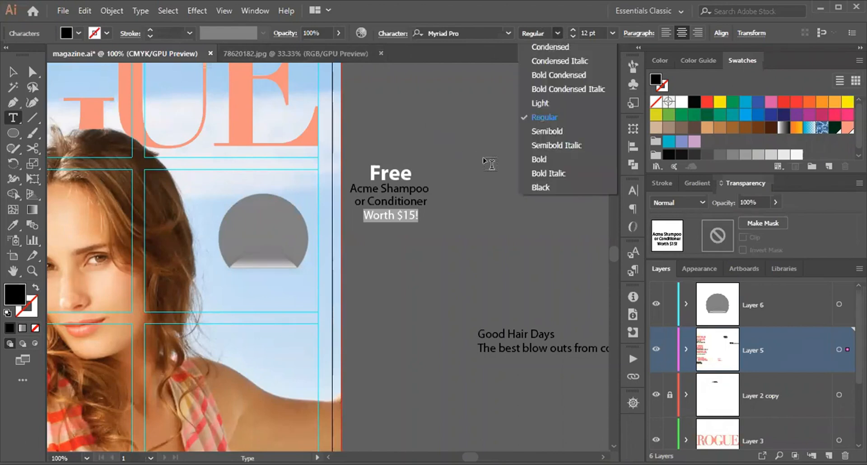
left_click(533, 156)
key("ctrl+shift+period")
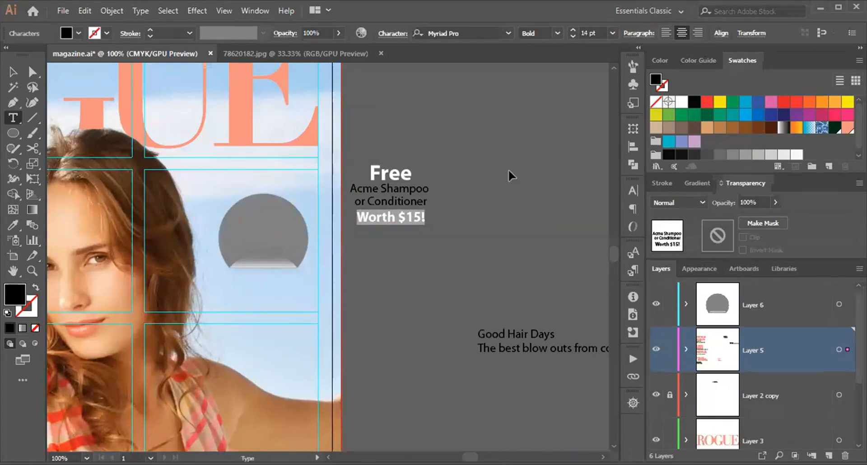
Scale the shampoo offer text block down slightly and move it onto the gray sticker.
key("Escape")
left_click_drag(432, 223, 417, 213)
left_click_drag(373, 185, 253, 226)
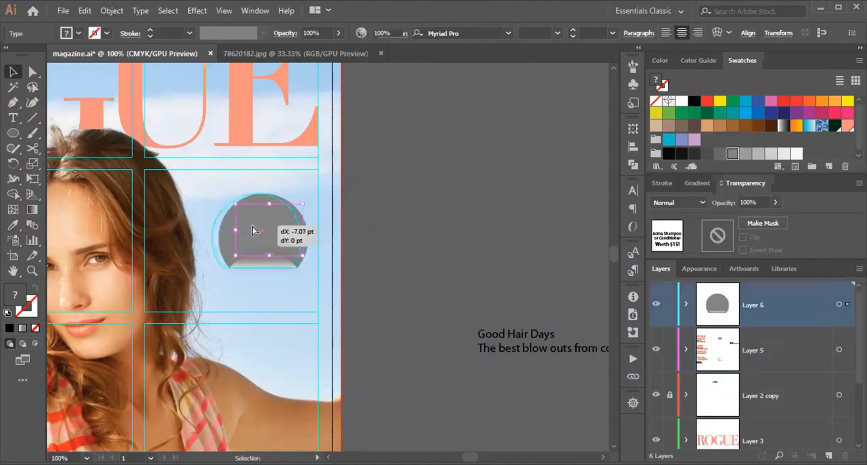
Undo the sticker's accidental shift and reposition the shampoo offer text block over the gray sticker.
key("ctrl+z")
left_click(440, 225)
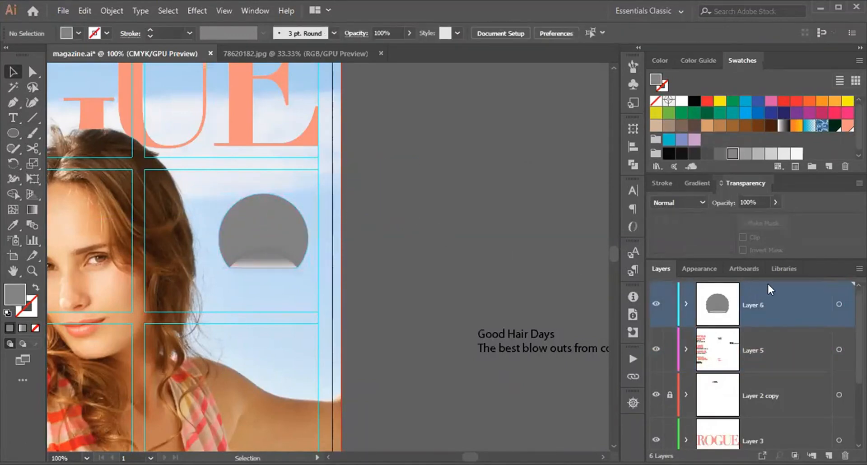
left_click(278, 234)
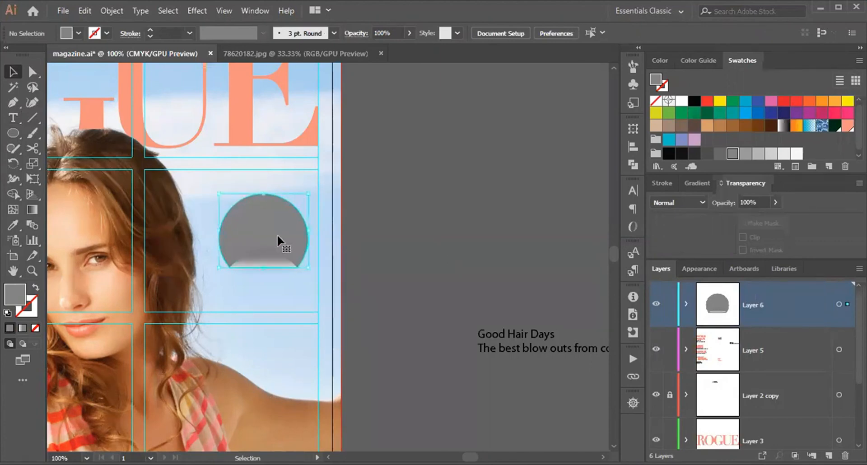
left_click(523, 274)
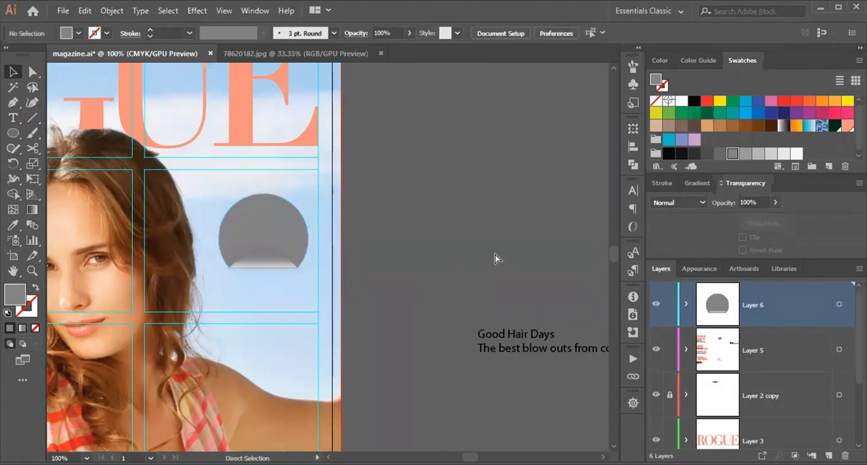
key("ctrl+v")
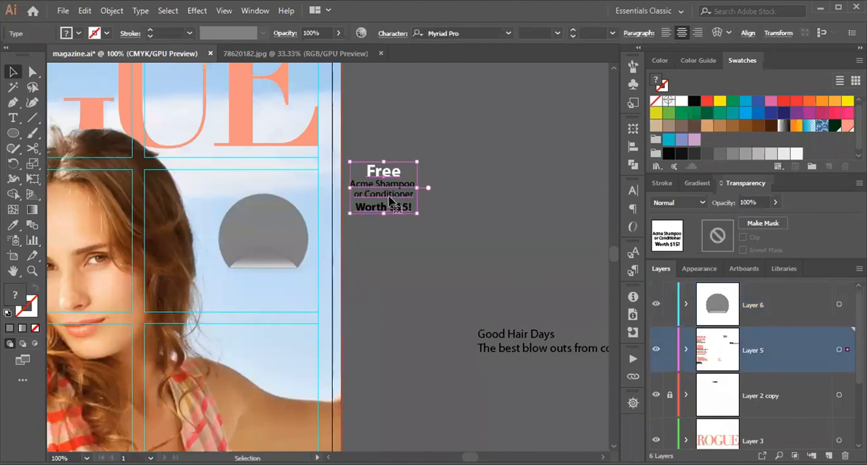
left_click_drag(389, 199, 272, 230)
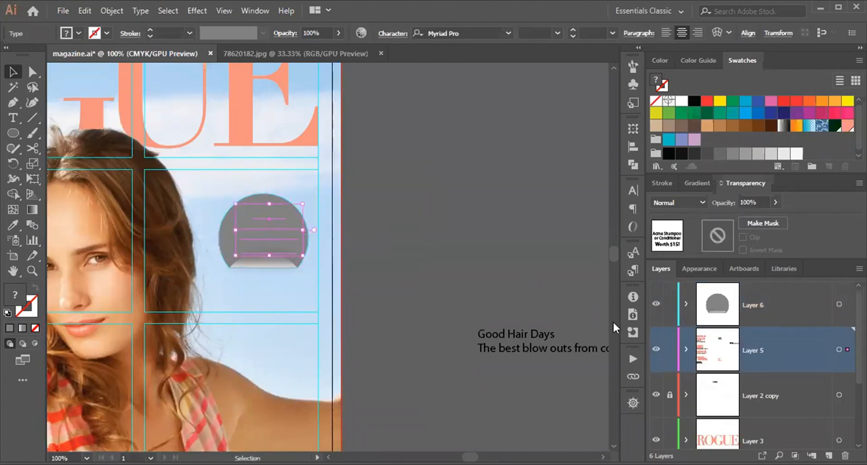
Move the sticker's Layer 6 beneath Layer 5 and nudge the sticker slightly to the right under the offer text.
left_click(849, 303)
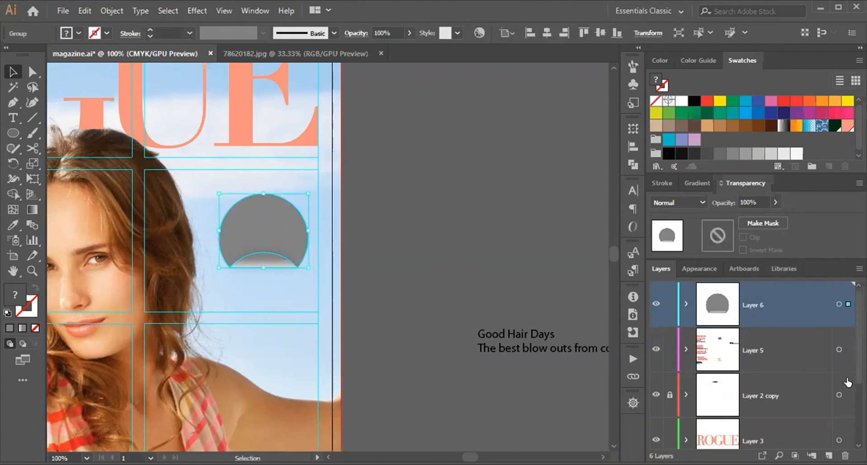
left_click_drag(772, 307, 766, 372)
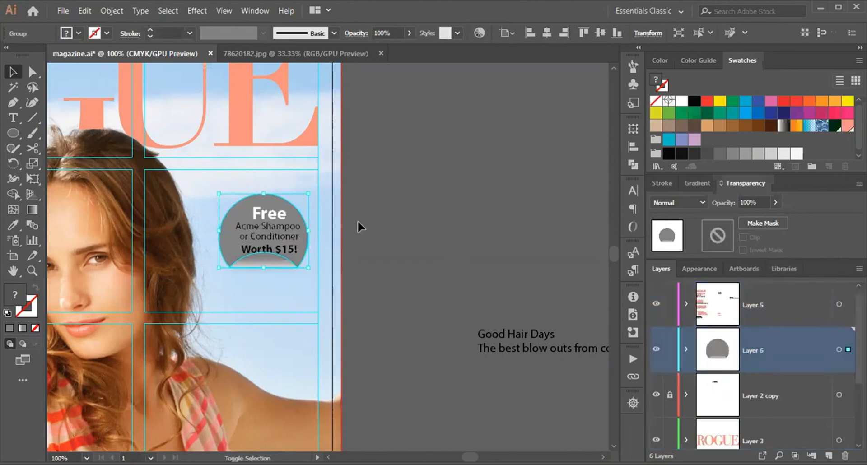
key("Right")
key("Right")
key("Right")
key("Right")
key("Right")
key("Right")
key("Right")
key("Right")
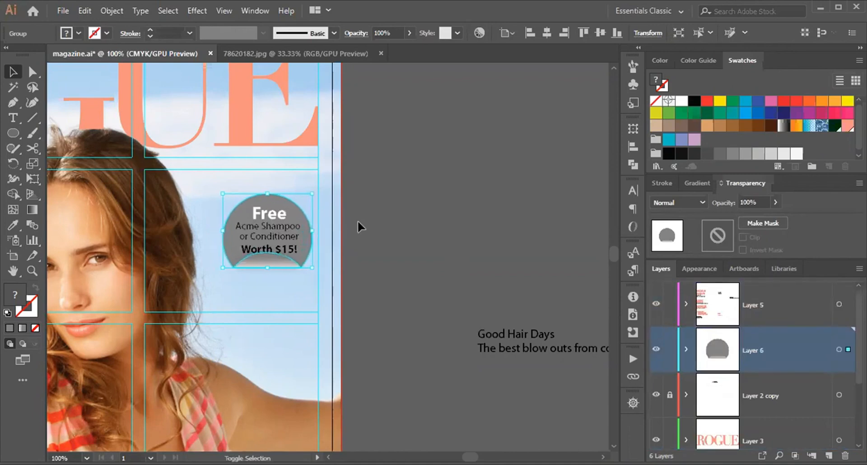
Centre the shampoo offer text horizontally on the sticker, using the sticker as the key object for the alignment.
left_click(263, 233, "shift")
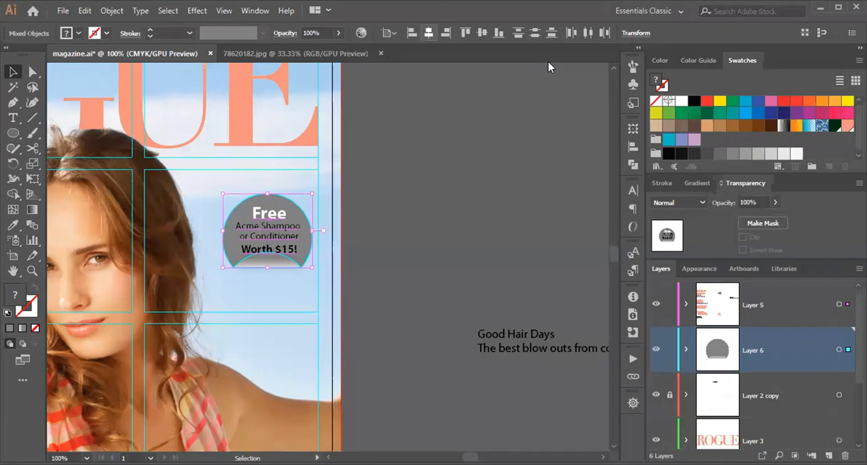
left_click(428, 33)
key("ctrl+z")
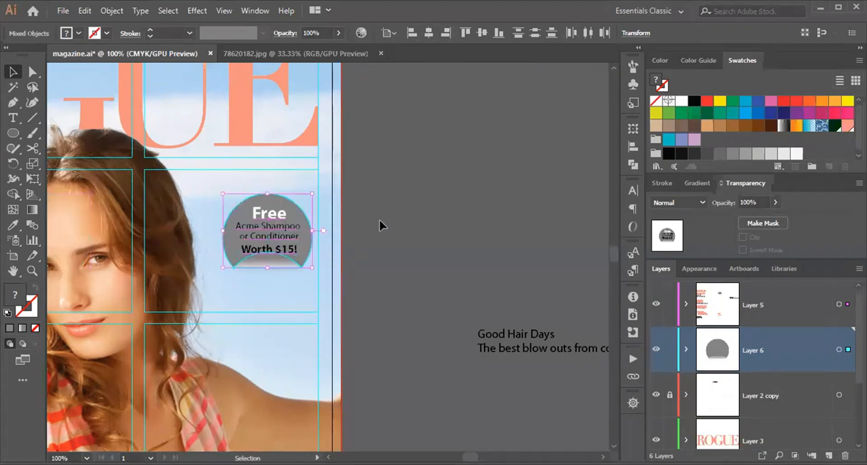
left_click(296, 206)
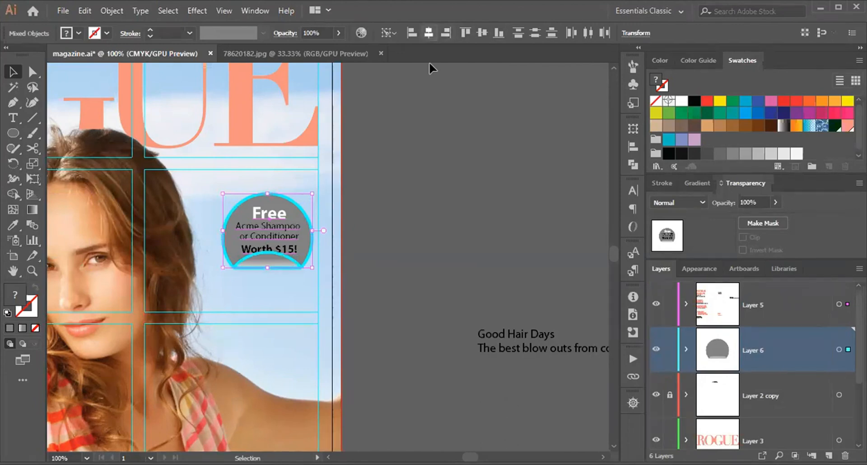
left_click(428, 33)
left_click(476, 165)
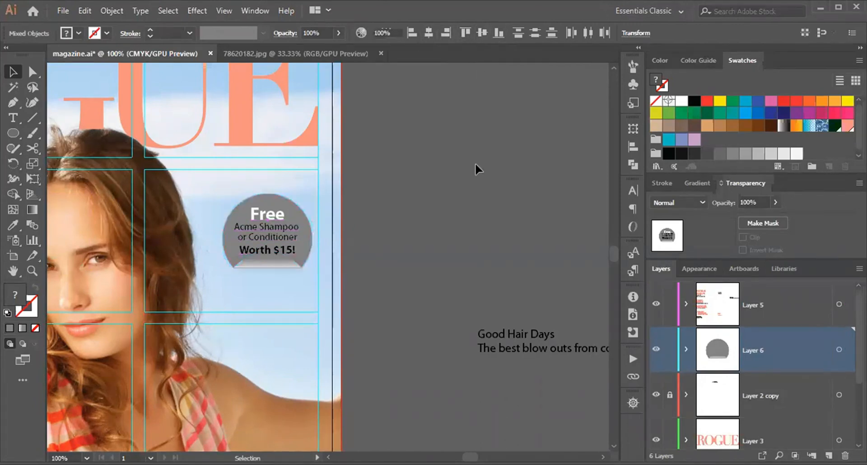
Nudge the shampoo offer text block up so that it clears the sticker's folded edge.
scroll(278, 268, "up", 3)
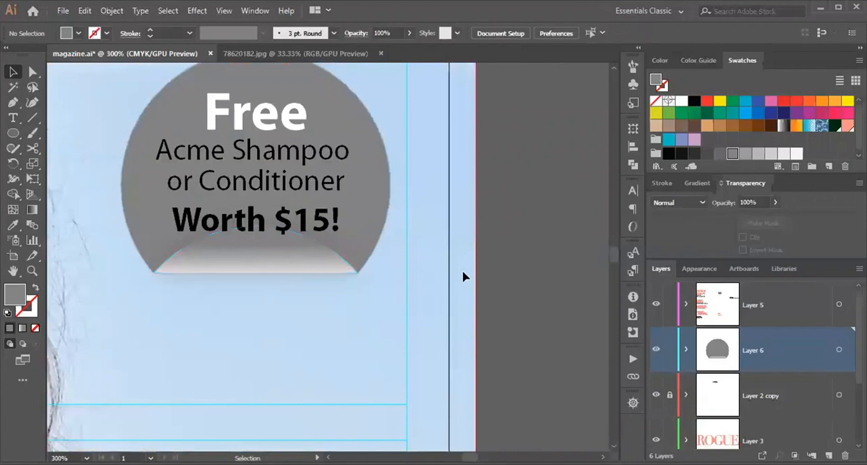
left_click(321, 217)
key("Up")
key("Up")
key("Up")
key("Up")
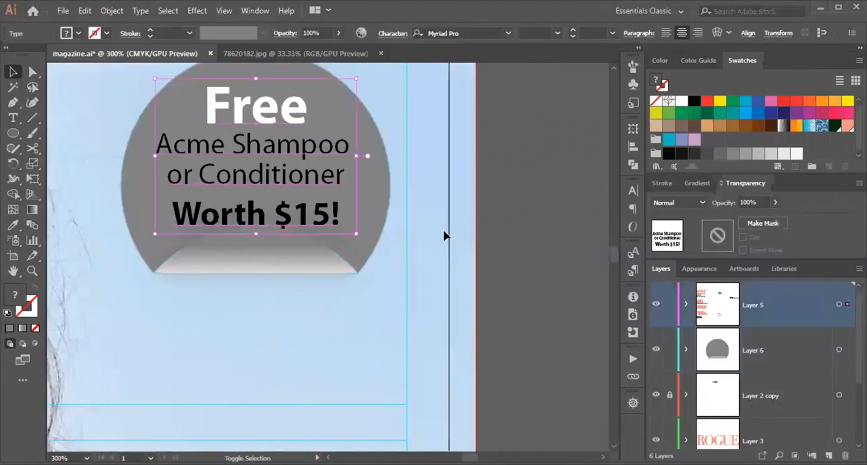
left_click(520, 216)
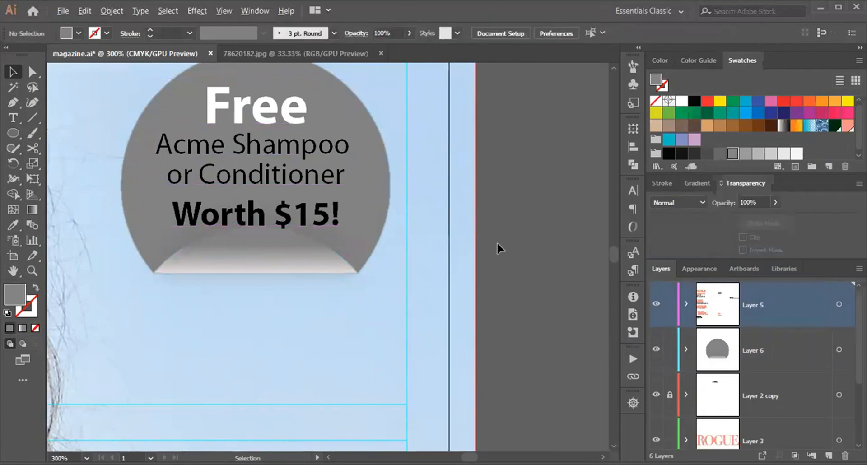
Group the shampoo offer text with the gray sticker.
scroll(497, 242, "down", 1)
scroll(490, 243, "down", 1)
left_click(360, 195)
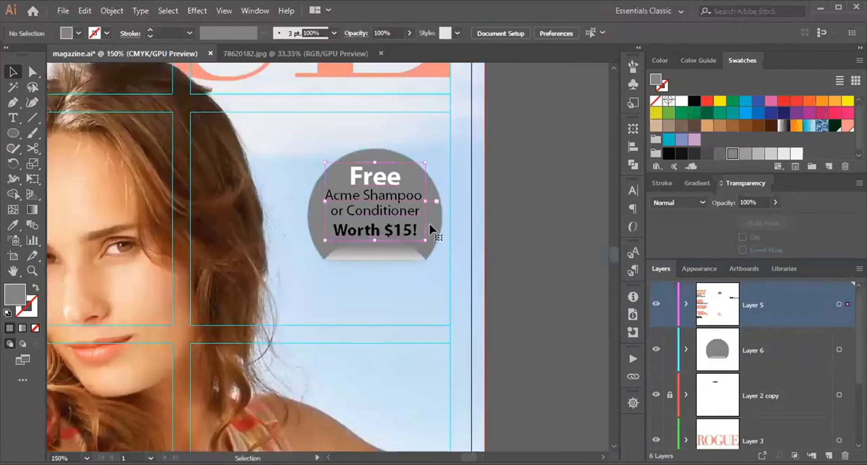
left_click(404, 259, "shift")
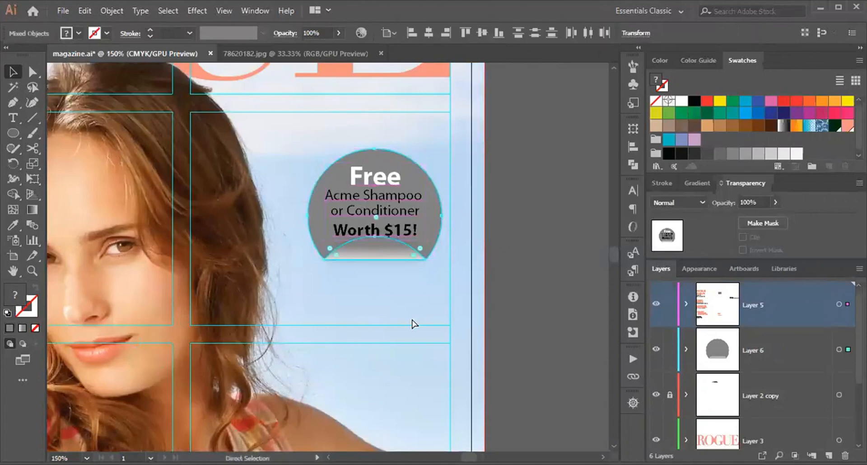
key("ctrl+g")
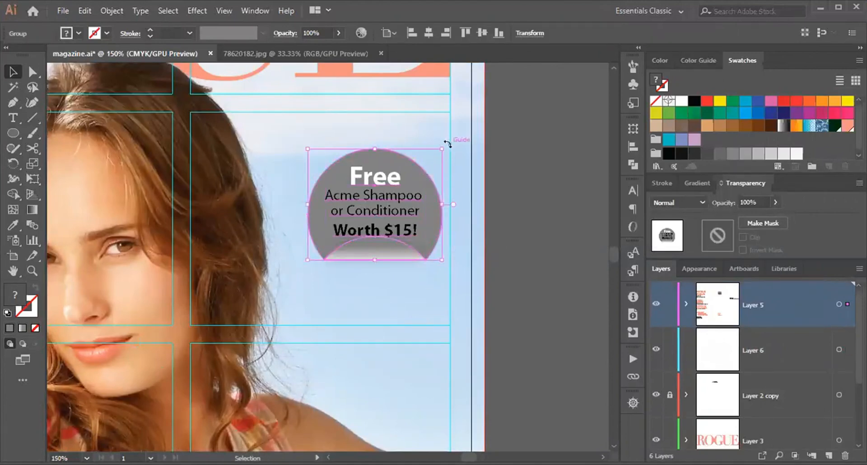
Rotate the grouped sticker clockwise so that its text slants down to the right.
left_click_drag(447, 143, 478, 179)
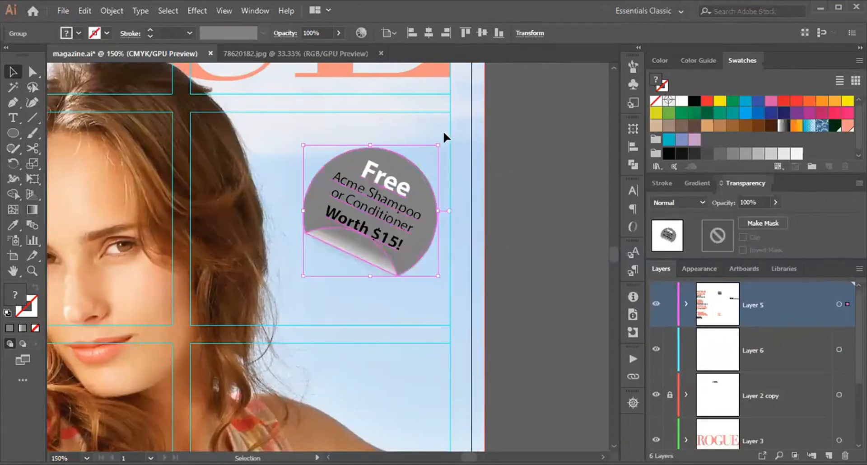
left_click_drag(440, 139, 481, 159)
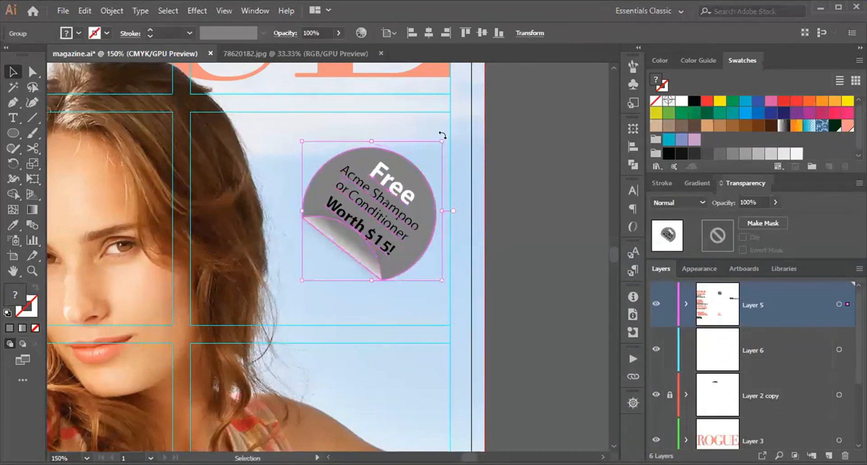
left_click_drag(446, 137, 446, 117)
left_click(535, 185)
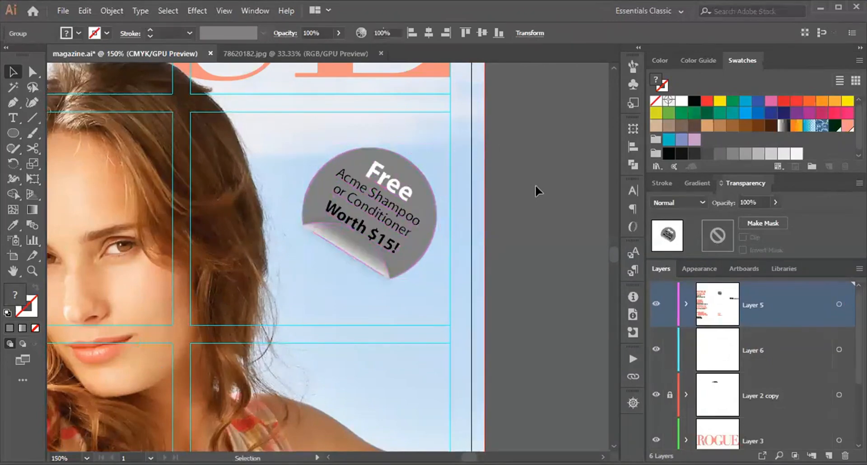
Review the whole magazine cover with the tilted sticker in place.
scroll(535, 185, "down", 4)
left_click_drag(535, 184, 462, 209)
left_click(459, 209)
left_click(500, 154)
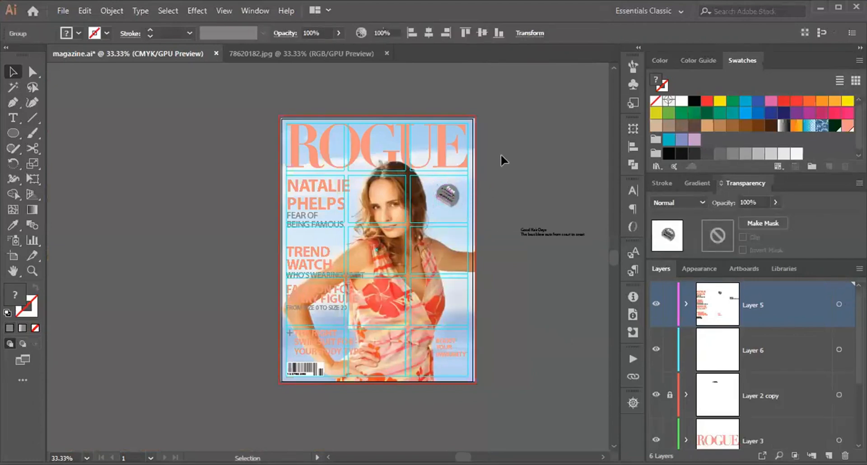
left_click(505, 153)
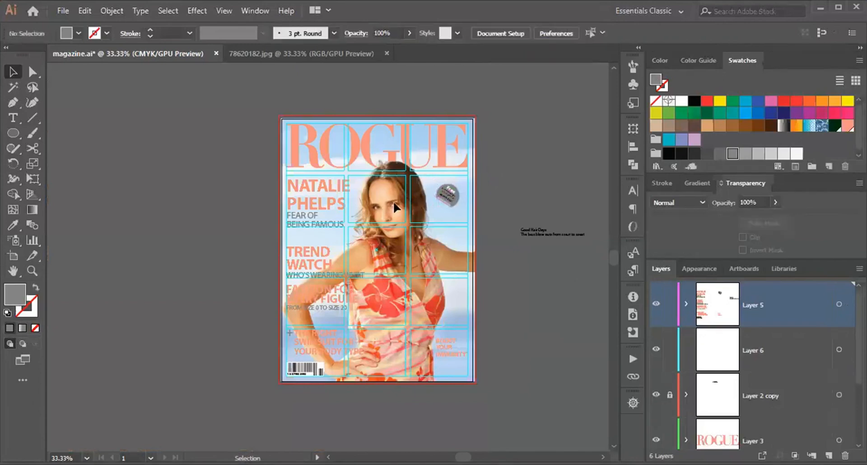
scroll(395, 206, "up", 1)
left_click_drag(368, 157, 320, 183)
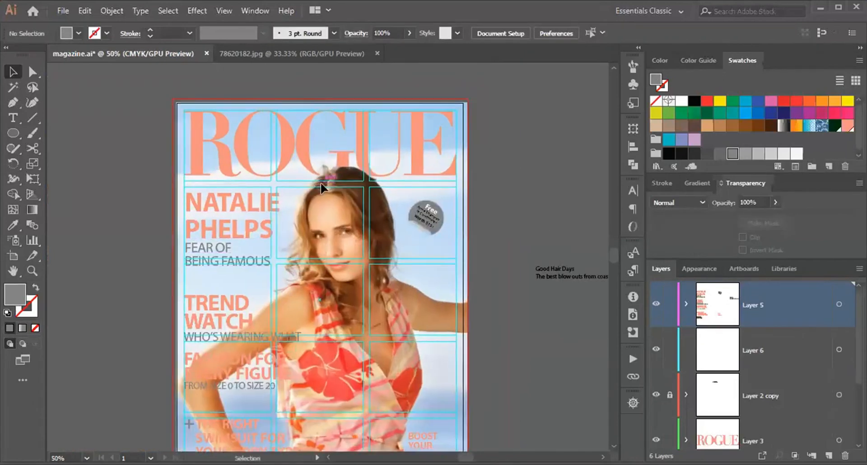
Delete the empty line above the "Good Hair Days" text outside the artboard and centre-align its paragraphs.
scroll(519, 276, "right", 3)
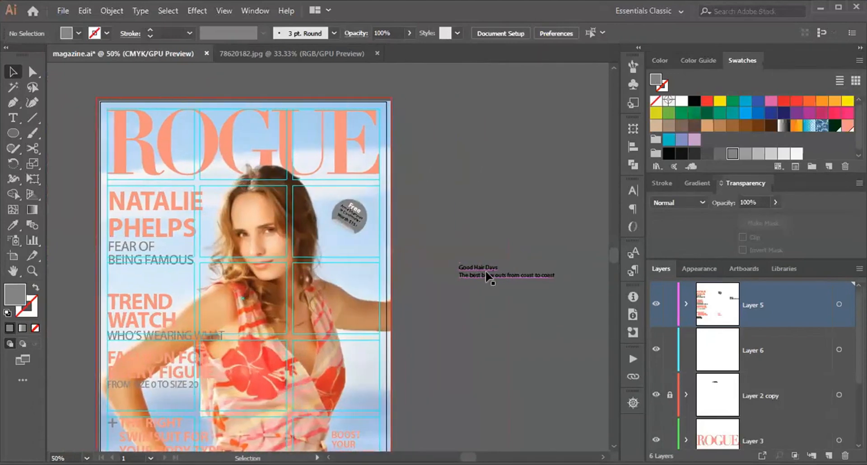
left_click(482, 277)
double_click(461, 268)
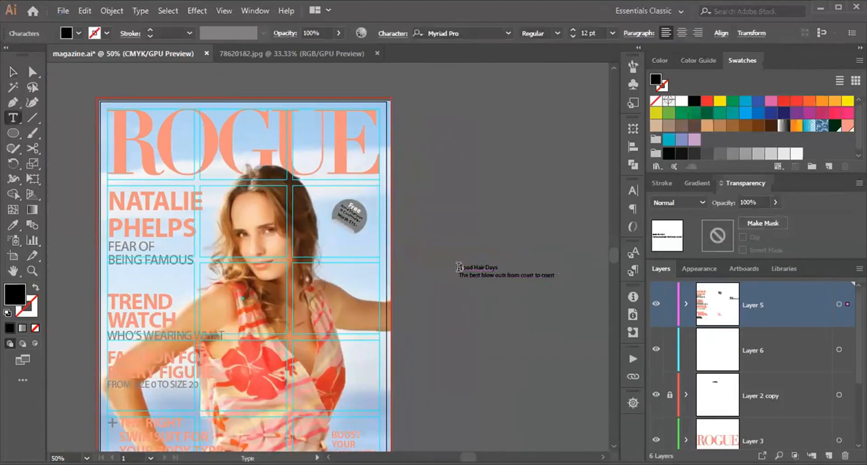
key("BackSpace")
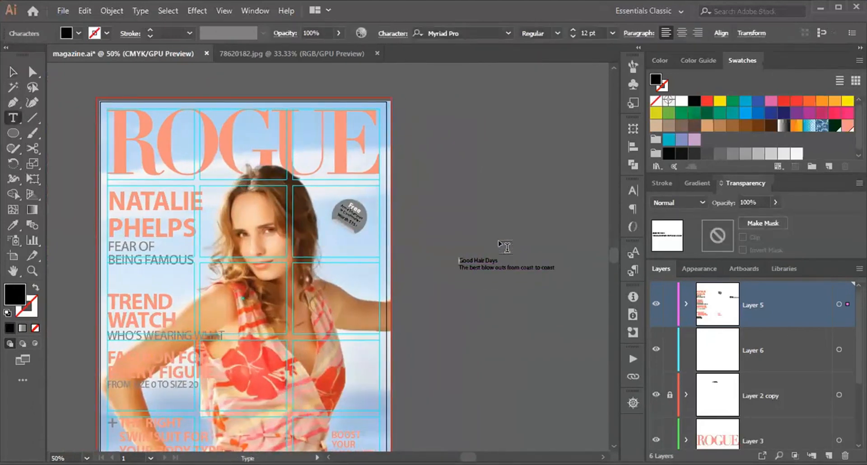
key("Escape")
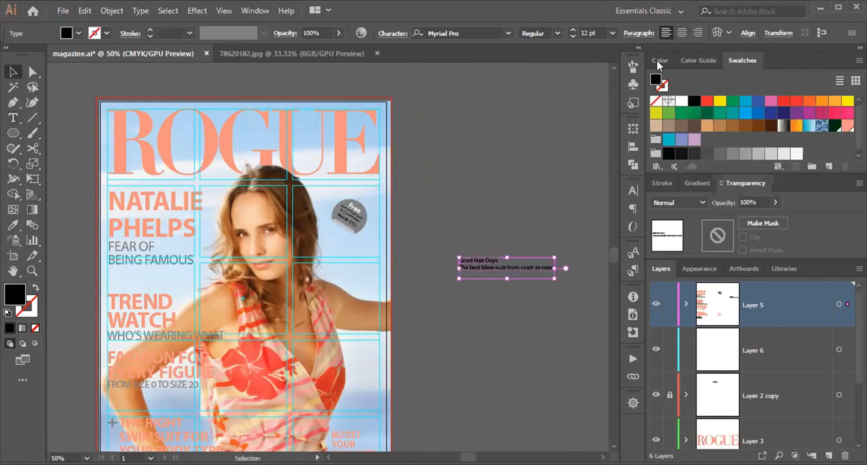
key("ctrl+shift+c")
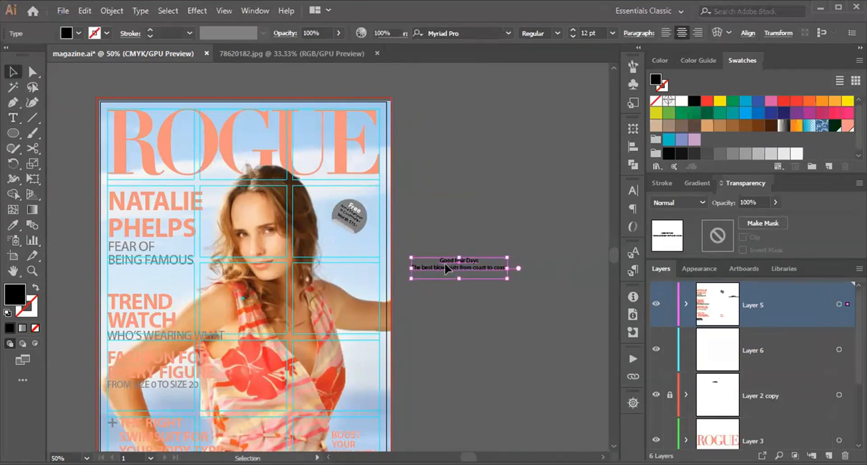
key("ctrl+shift+a")
Enlarge the "Good Hair Days" line to 30 pt so that it spans the width of the line below.
scroll(464, 265, "up", 2)
left_click(438, 256)
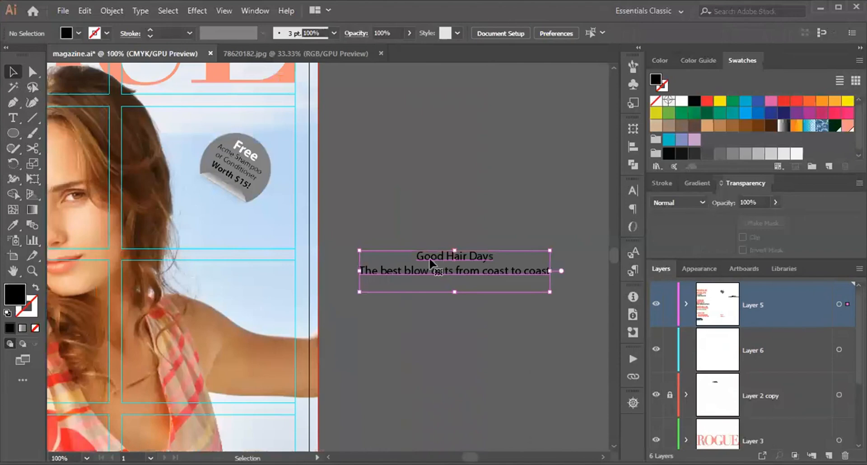
double_click(437, 255)
double_click(425, 256)
left_click_drag(469, 256, 518, 253)
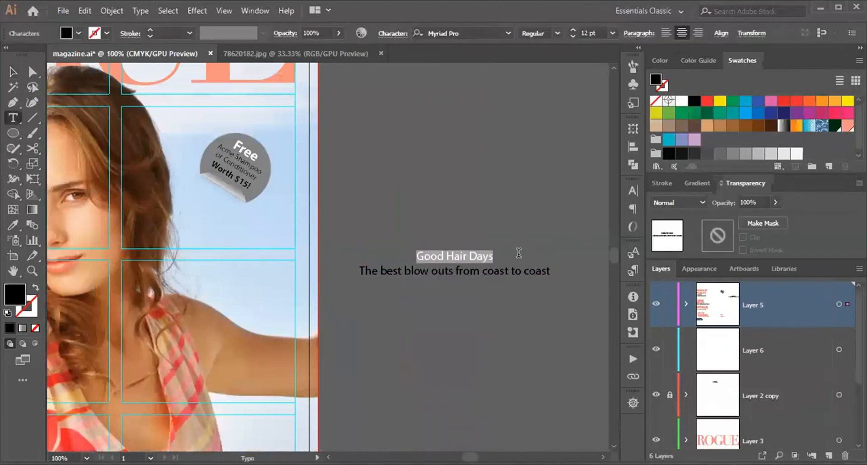
key("ctrl+shift+period")
key("ctrl+shift+period")
key("ctrl+shift+period")
key("ctrl+shift+period")
key("ctrl+shift+period")
key("ctrl+shift+period")
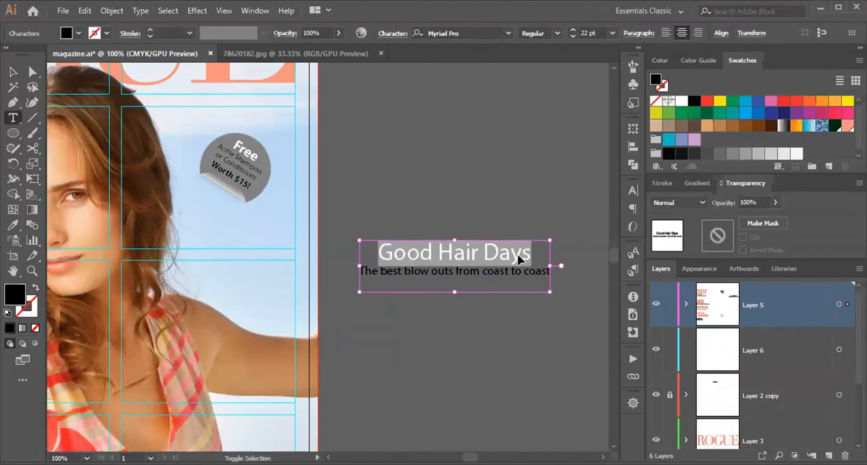
key("ctrl+shift+period")
key("ctrl+shift+period")
key("ctrl+shift+period")
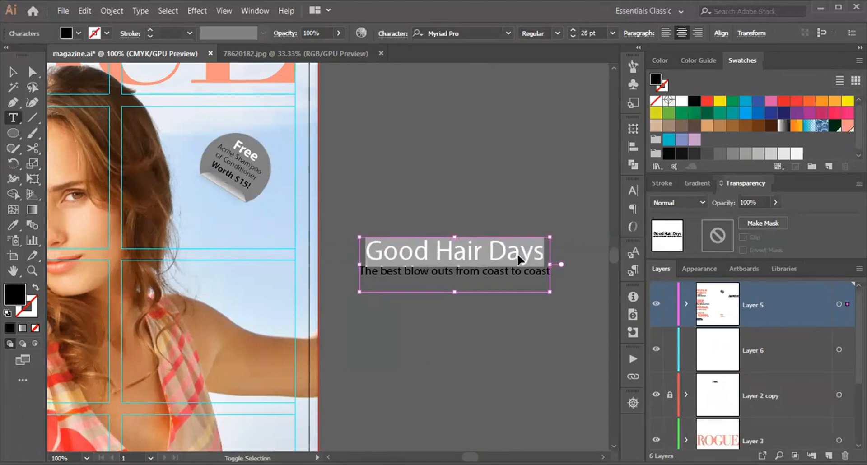
Set the "Good Hair Days" line in Myriad Pro Bold.
left_click(489, 259)
left_click_drag(358, 247, 555, 245)
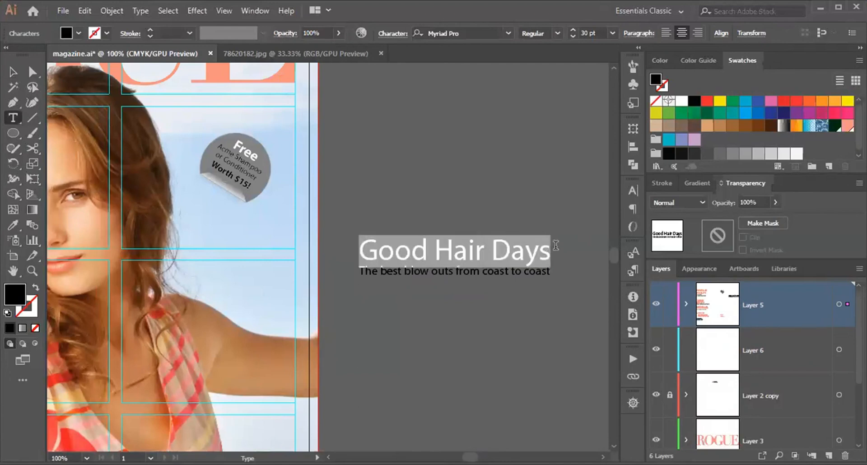
left_click(542, 33)
left_click(560, 161)
left_click(492, 253)
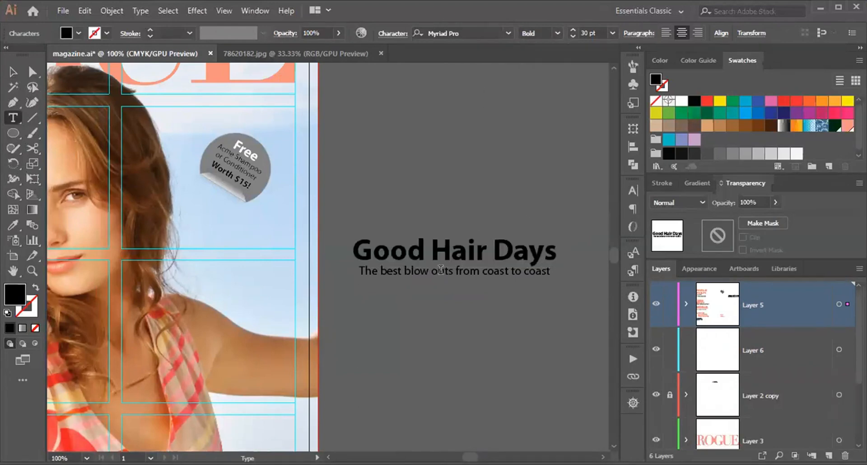
Tighten the leading between "Good Hair Days" and "The best blow outs from coast to coast".
left_click_drag(356, 246, 604, 280)
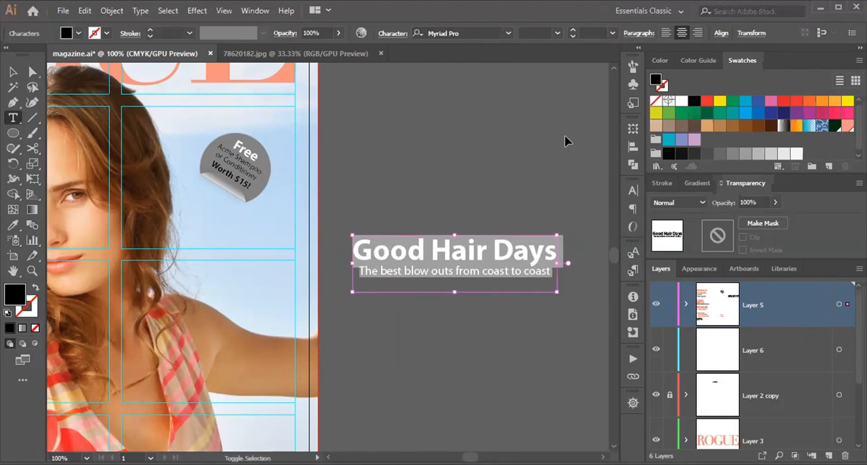
key("alt+Up")
key("alt+Up")
key("alt+Up")
key("alt+Down")
key("alt+Down")
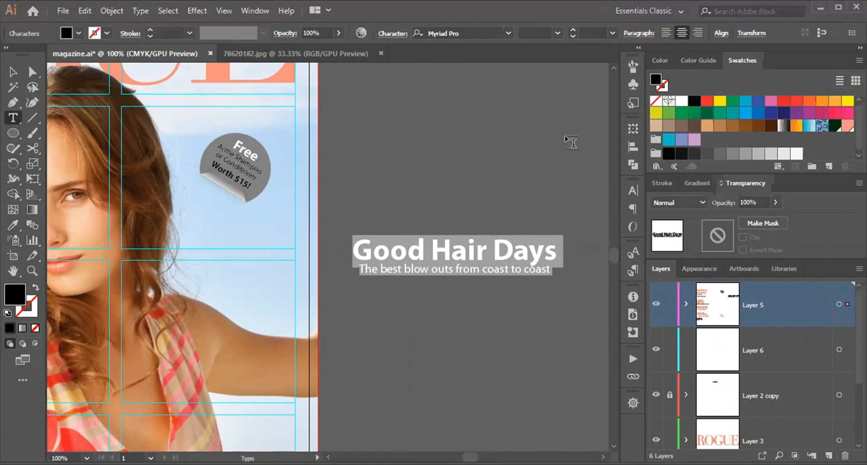
Reduce the "Good Hair Days" line to 29 pt.
left_click_drag(355, 249, 566, 233)
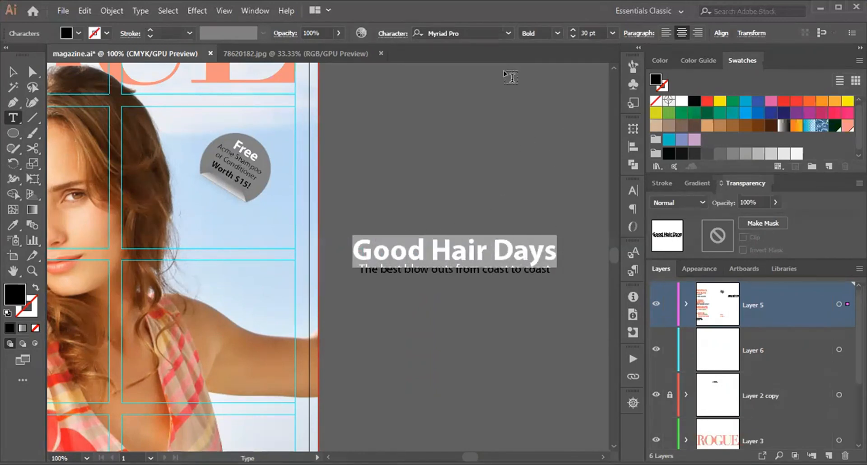
key("Down")
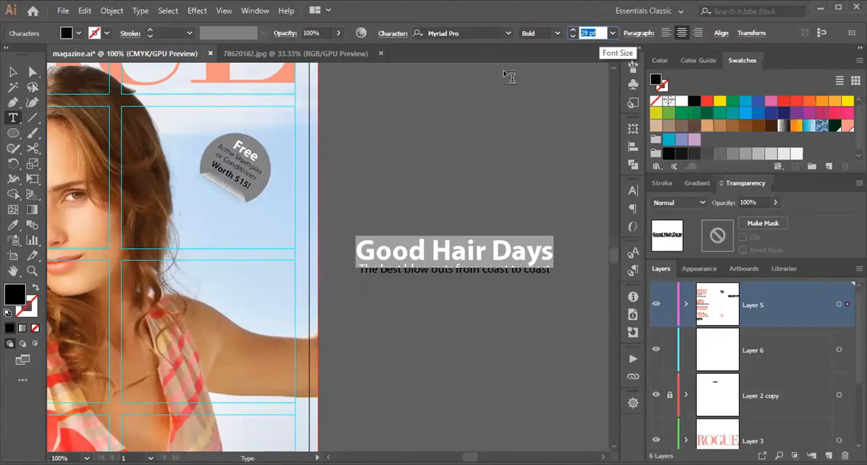
left_click(480, 249)
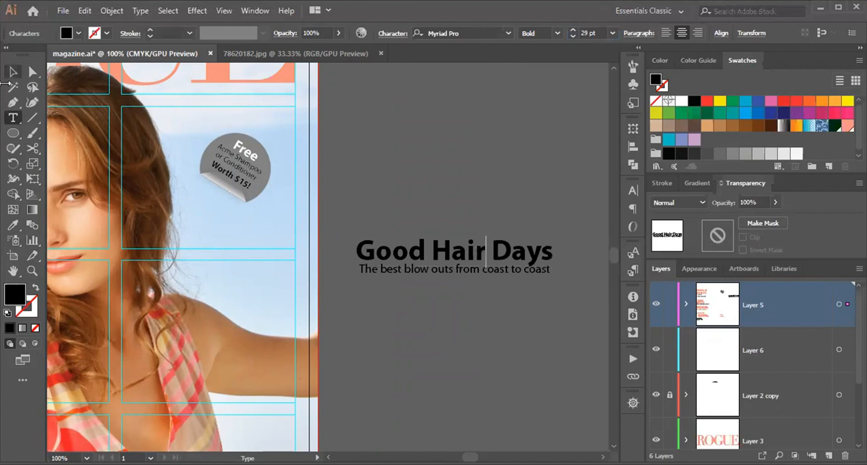
Draw a long, narrow rectangle centred over the "Good Hair Days" text and fill it with medium gray.
left_click_drag(13, 133, 76, 156)
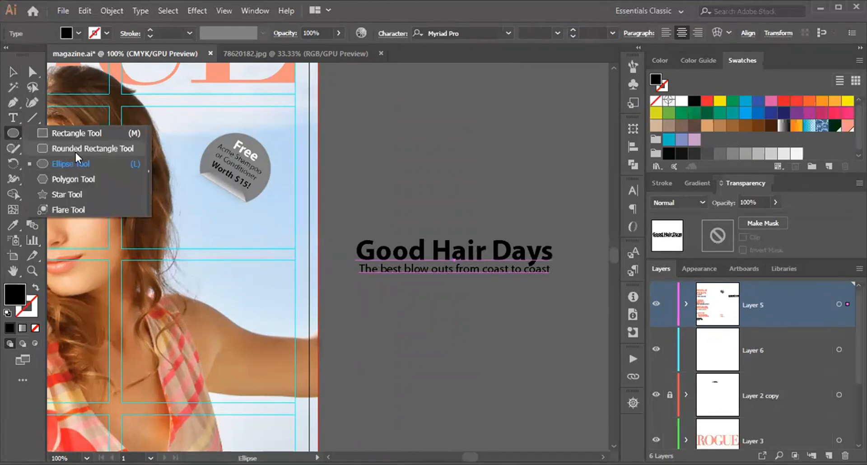
left_click(75, 149)
key("m")
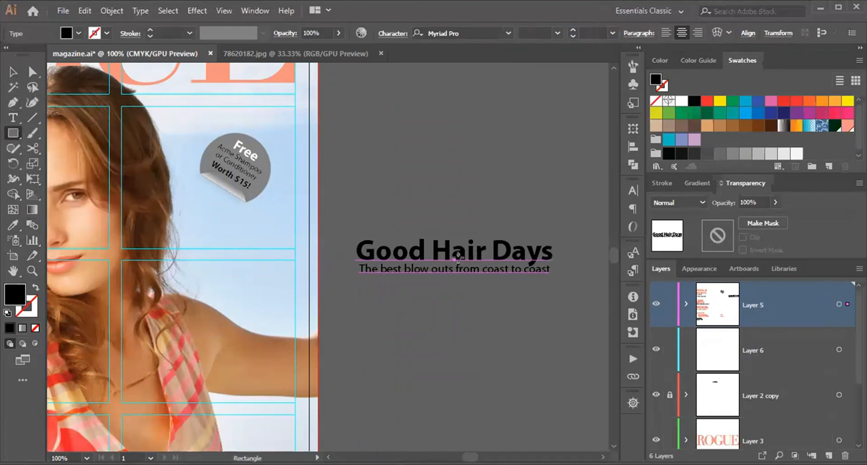
left_click_drag(455, 259, 606, 285)
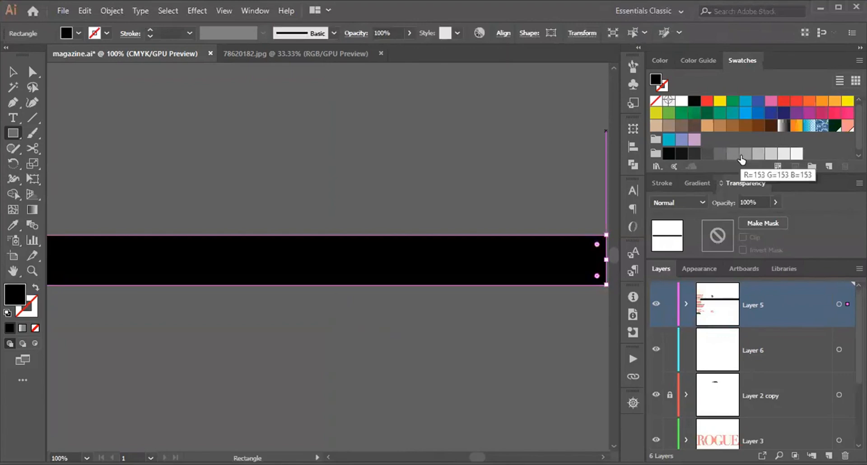
left_click(733, 158)
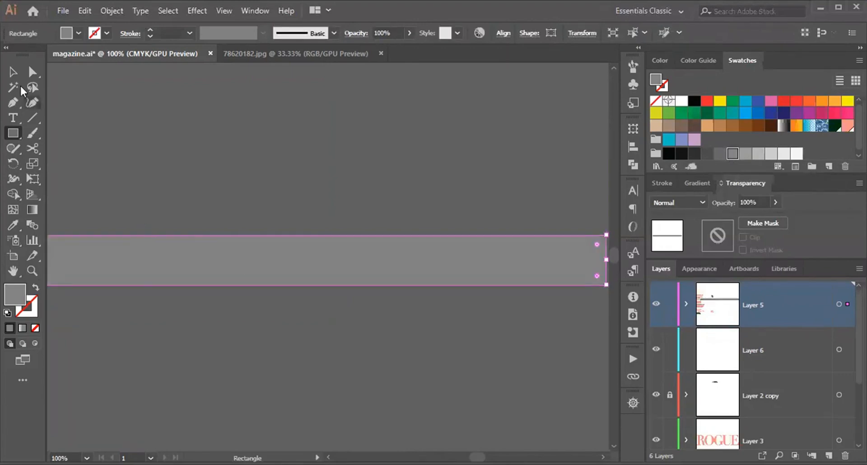
Place the gray band behind the "Good Hair Days" text and group the band with the text.
left_click(12, 71)
left_click_drag(347, 177, 470, 160)
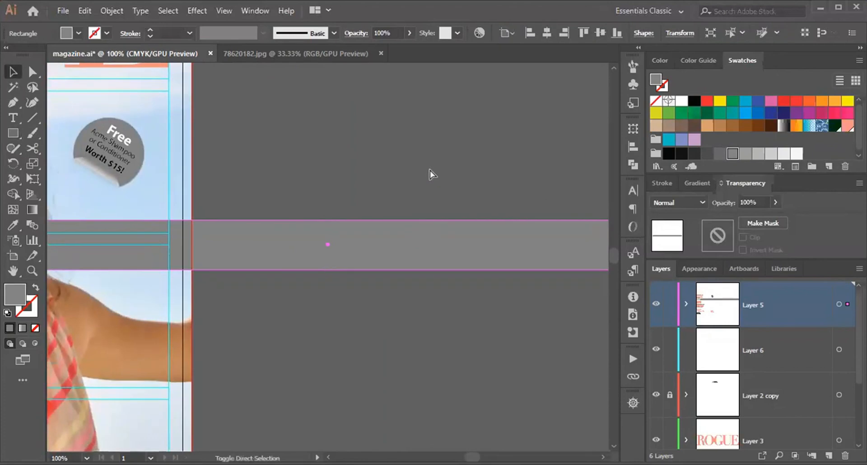
key("ctrl+v")
scroll(418, 193, "down", 2)
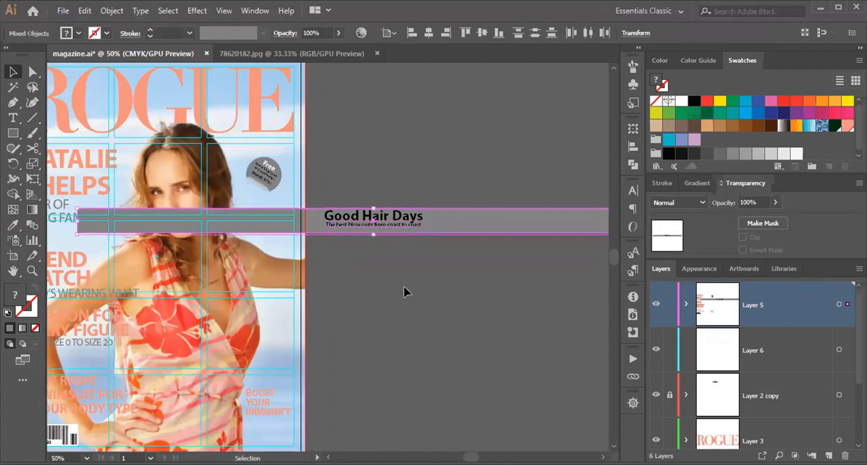
key("ctrl+g")
Rotate the "Good Hair Days" banner into an upward diagonal and position it across the cover's upper-left corner.
left_click_drag(402, 210, 136, 154)
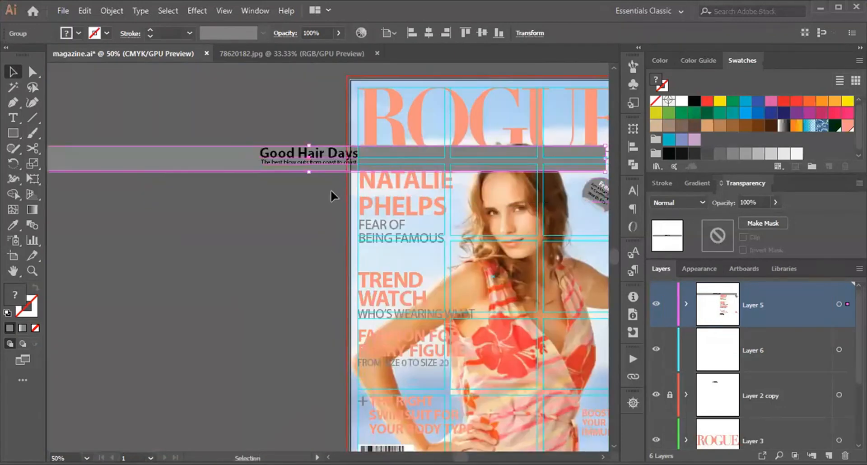
scroll(331, 191, "down", 2, "alt")
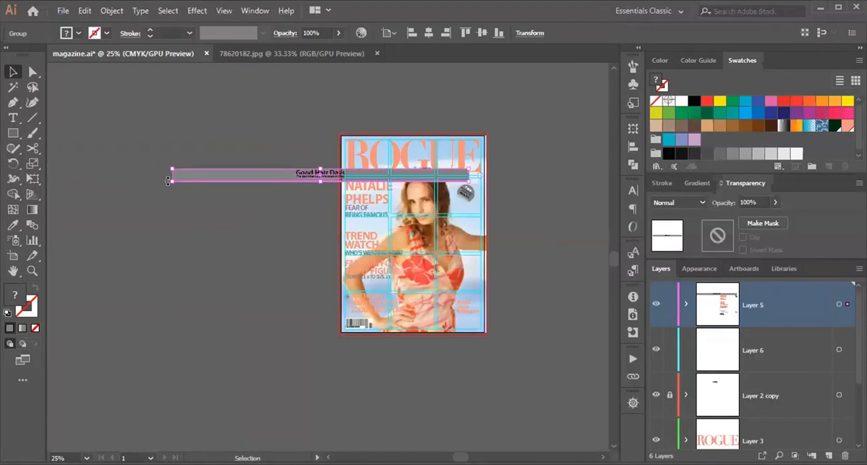
left_click_drag(170, 178, 202, 292)
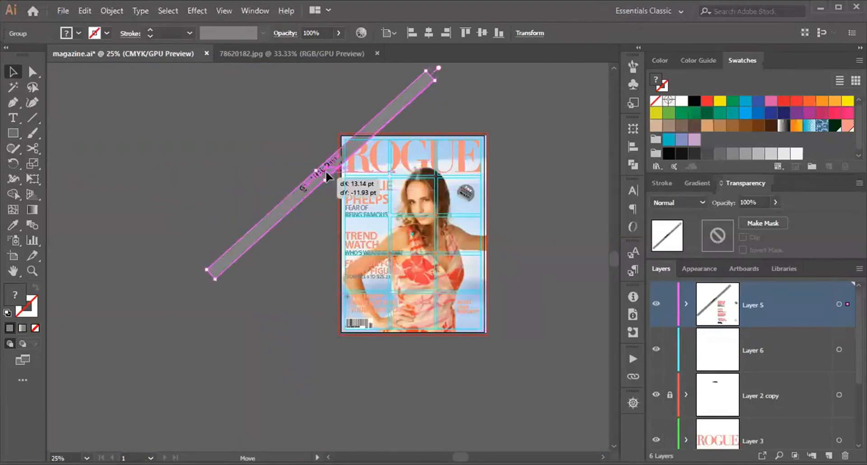
left_click_drag(345, 159, 383, 139)
scroll(375, 188, "up", 3, "alt")
left_click_drag(376, 189, 317, 289)
left_click_drag(287, 180, 321, 205)
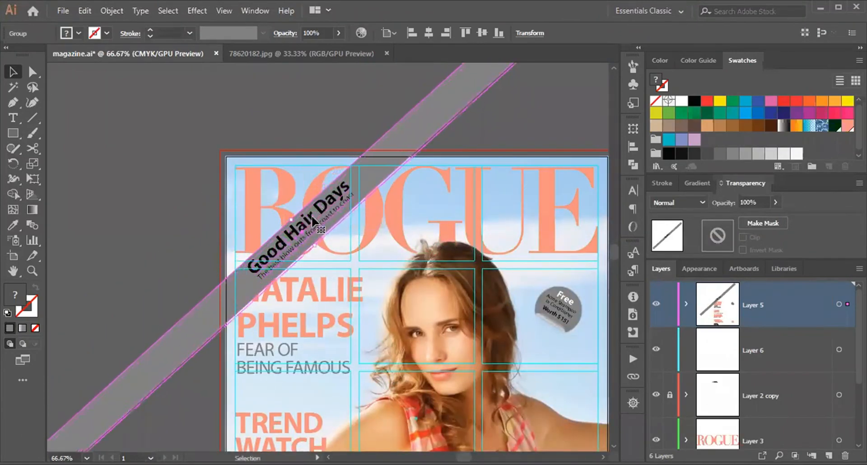
Within the banner group, narrow the gray band from both long edges so it fits closely around the text.
double_click(312, 215)
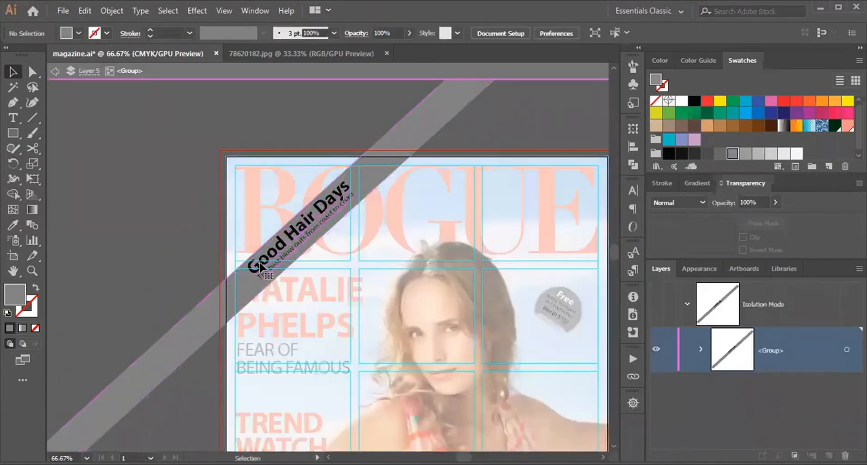
left_click(222, 286)
scroll(222, 287, "up", 2, "alt")
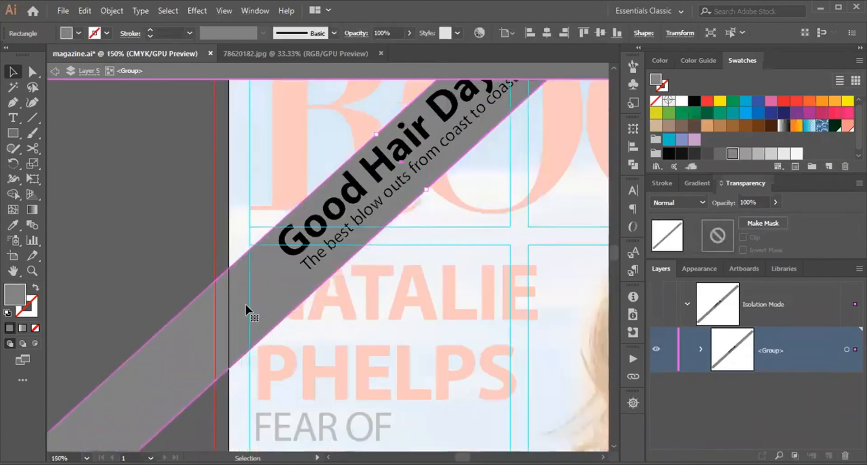
left_click_drag(429, 188, 419, 180)
left_click_drag(377, 135, 380, 139)
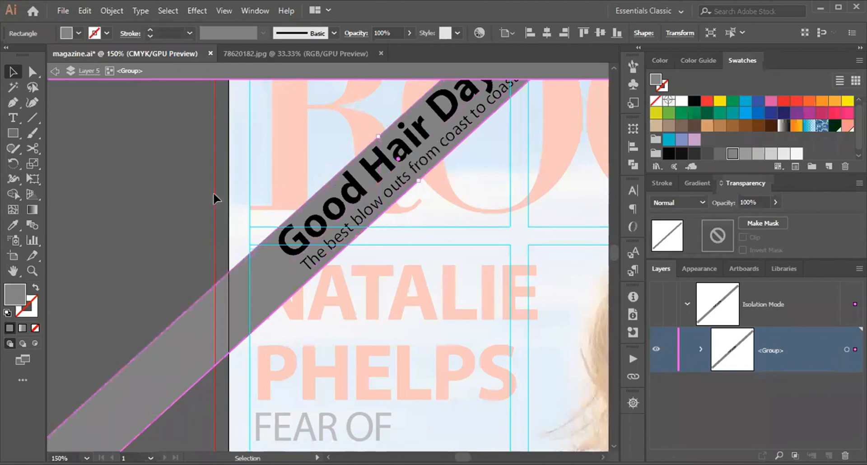
Recolour the "Good Hair Days" line in the banner white and return to the full artwork.
left_click(103, 222)
left_click(319, 242)
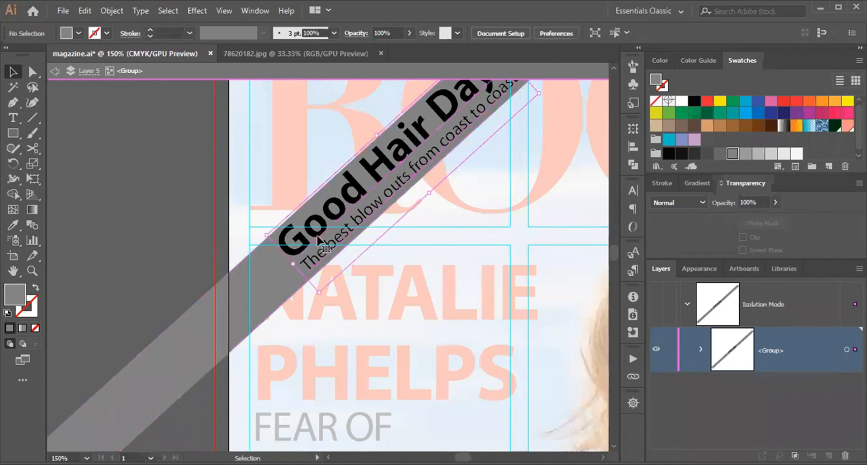
double_click(319, 242)
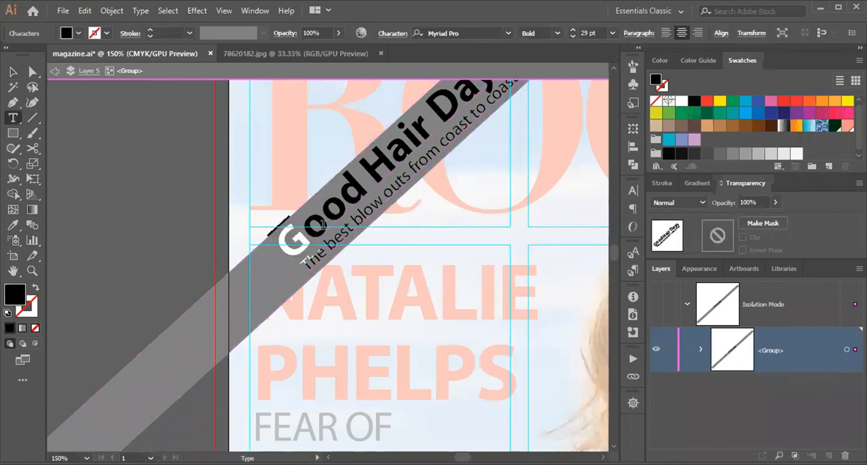
left_click_drag(322, 225, 519, 178)
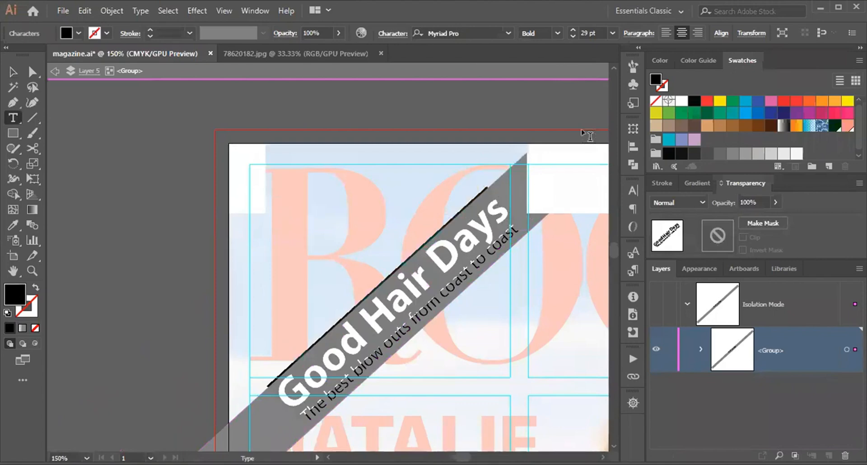
left_click(681, 100)
left_click(13, 72)
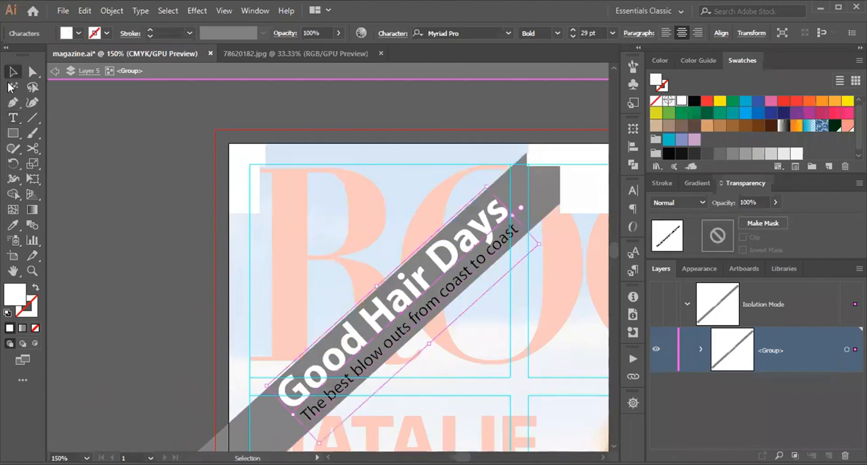
left_click(64, 202)
double_click(99, 241)
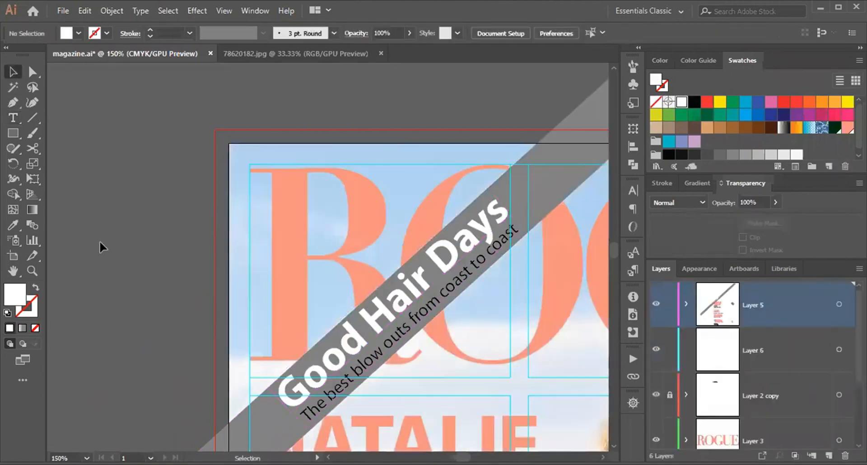
Nudge the banner group slightly up and to the left, closer to the cover's corner.
key("ctrl+minus")
key("ctrl+minus")
key("ctrl+minus")
key("ctrl+minus")
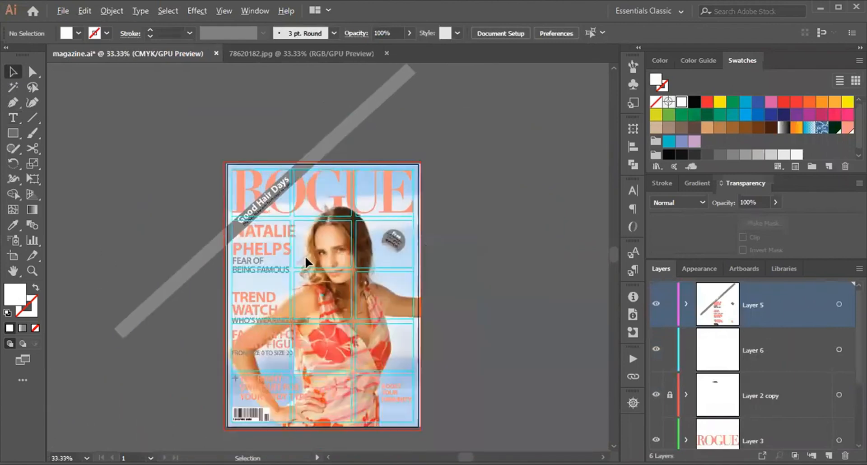
left_click_drag(345, 331, 327, 312)
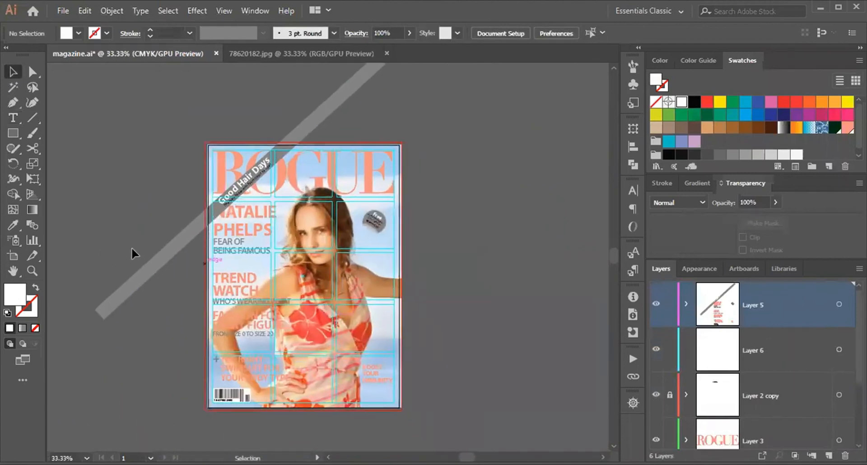
left_click(244, 186)
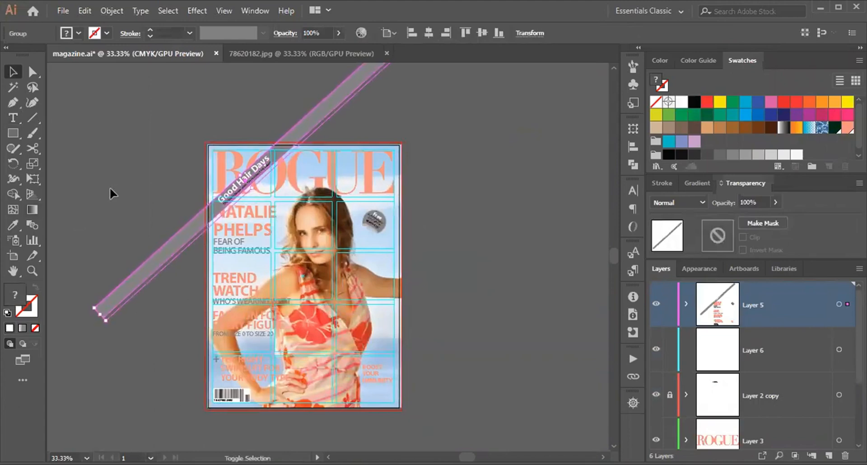
key("Up")
key("Up")
key("Left")
key("Left")
key("Left")
key("Left")
key("Left")
key("Left")
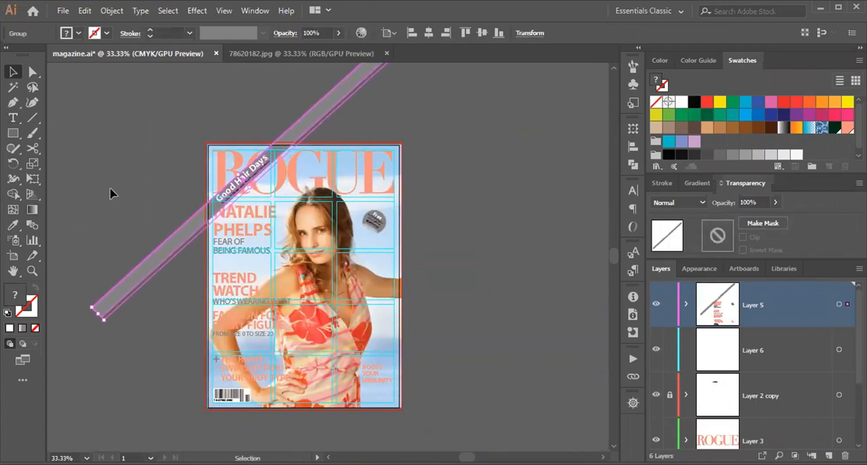
left_click(110, 187)
Draw a rectangle with no fill and no stroke over the whole cover, out to the bleed edges.
left_click(8, 131)
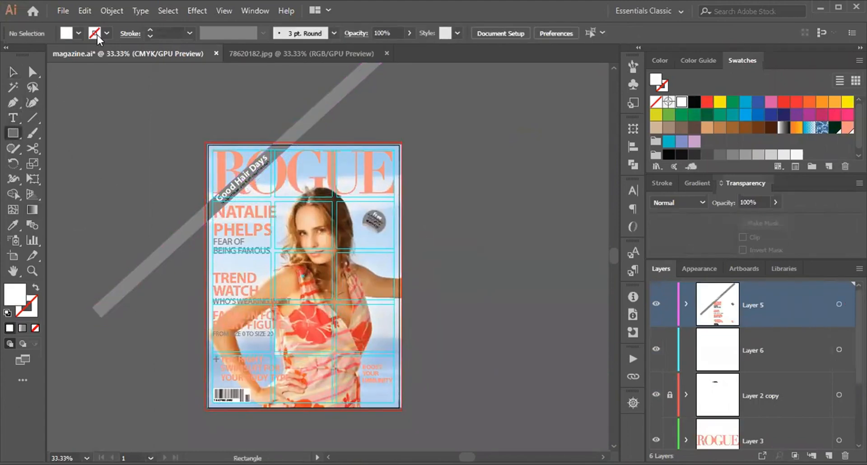
left_click(79, 34)
left_click(8, 56)
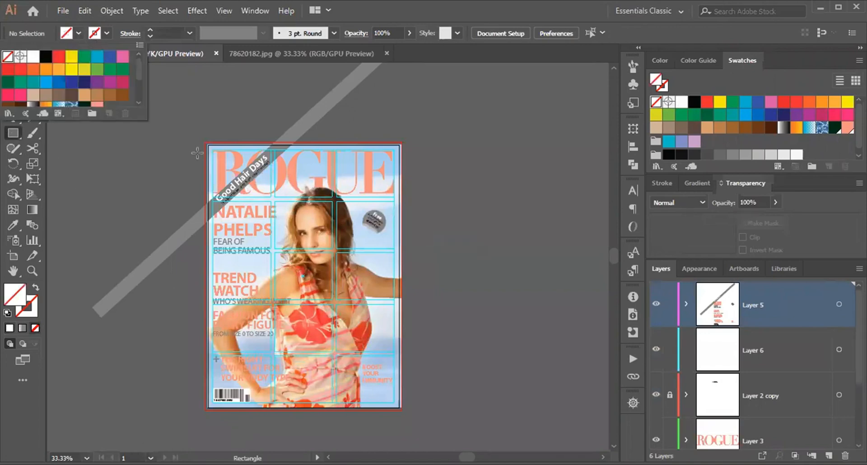
left_click(209, 147)
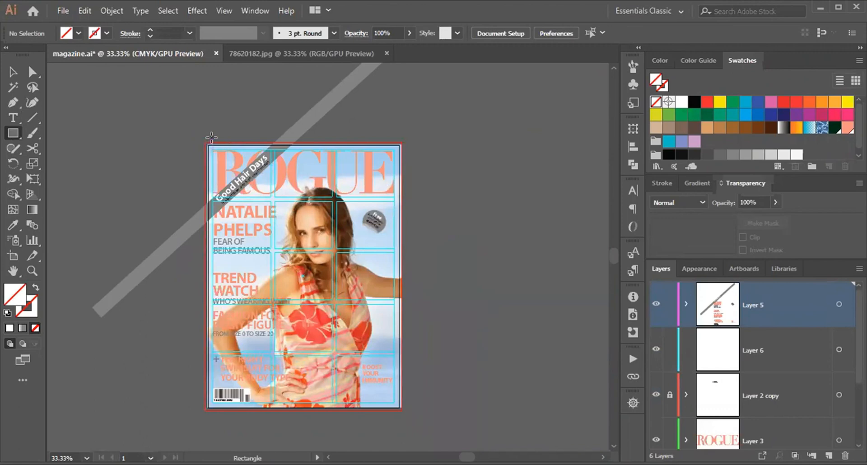
left_click_drag(204, 143, 402, 411)
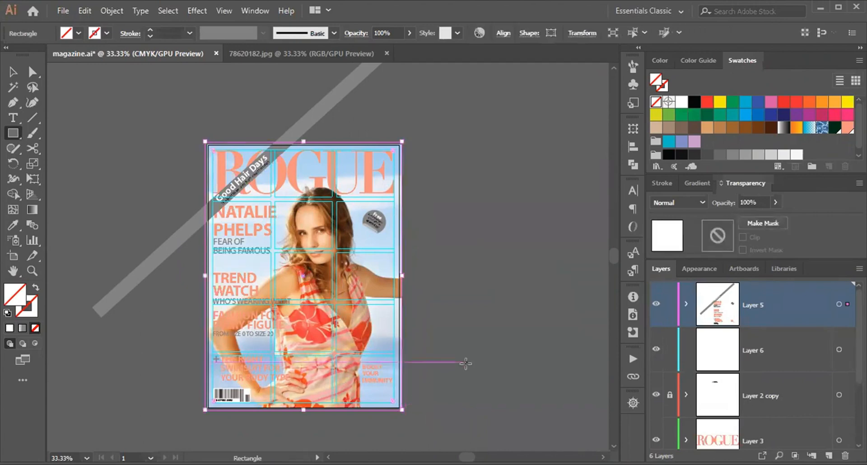
Make a clipping mask from the bleed-sized rectangle and the diagonal banner to trim off the overhanging ends.
left_click(136, 281, "ctrl+shift")
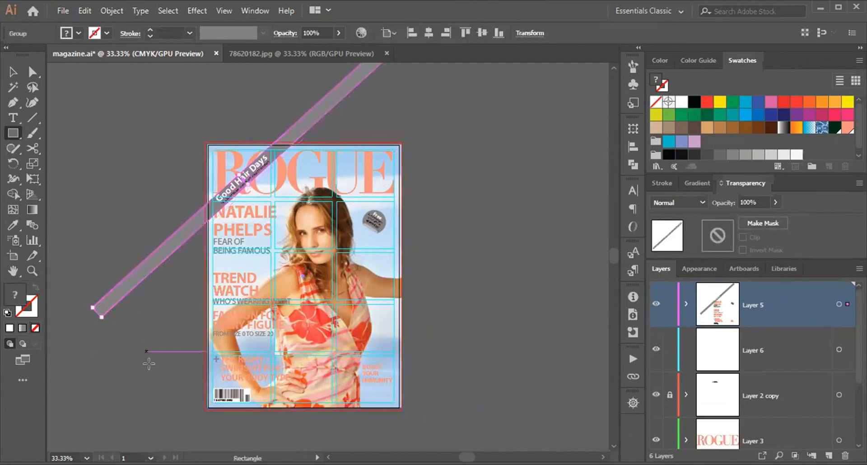
left_click(181, 278, "ctrl")
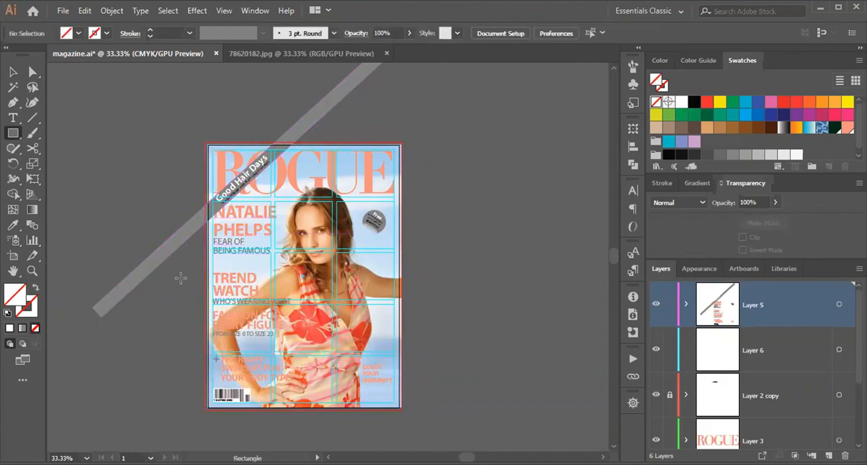
left_click(13, 71)
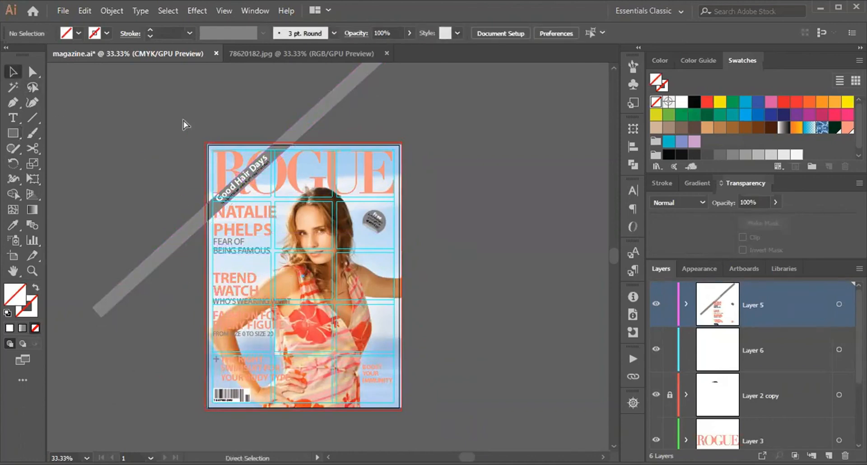
key("ctrl+f")
left_click(175, 236, "shift")
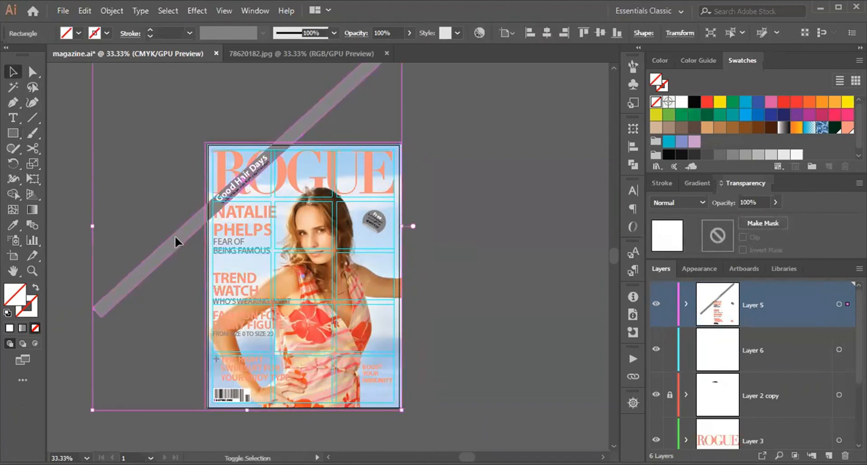
key("ctrl+7")
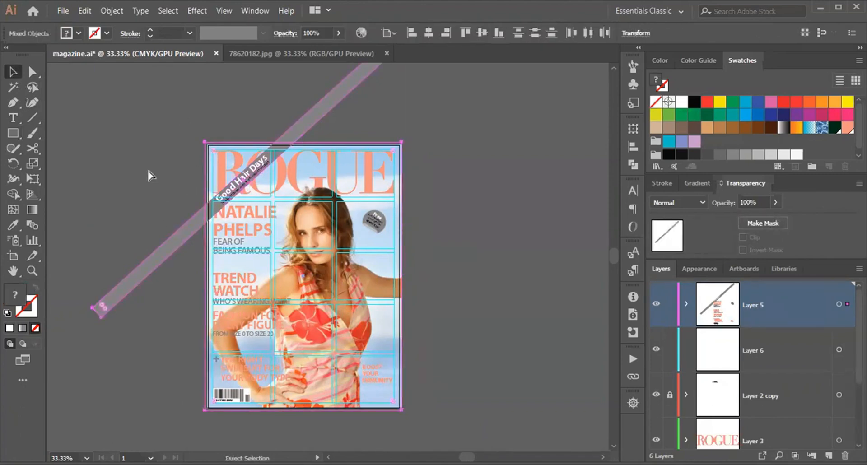
left_click(148, 169)
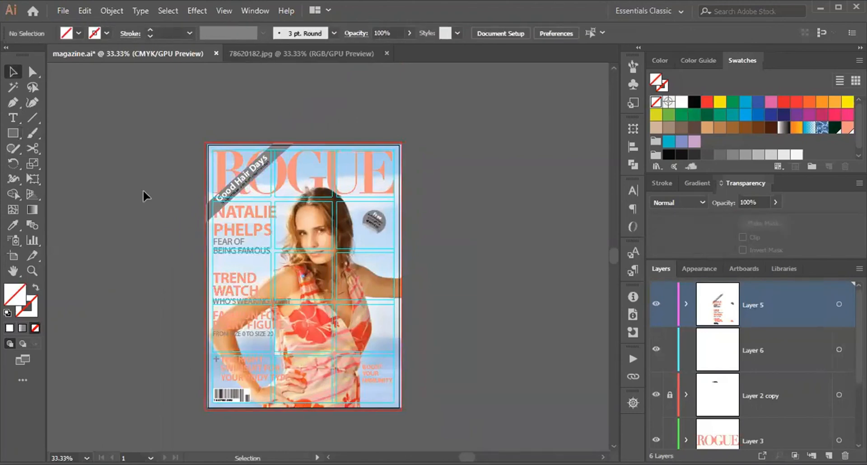
Preview the cover in Trim View with the guides hidden and the whole artboard fitted to the window.
key("ctrl+h")
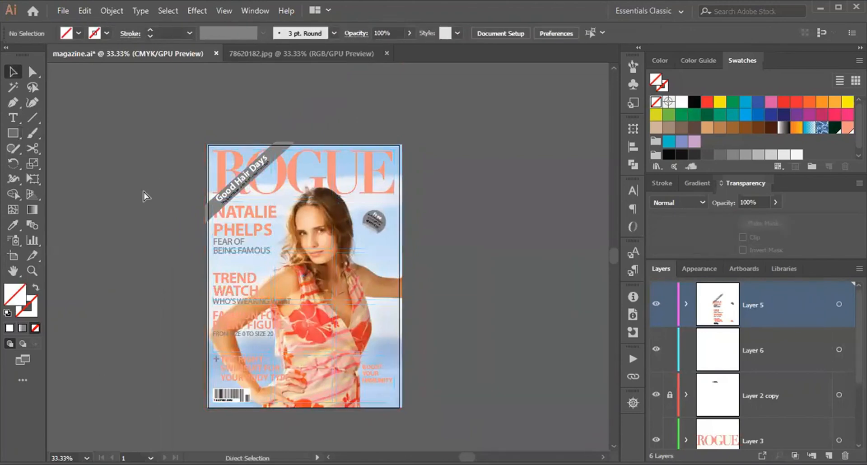
key("ctrl+0")
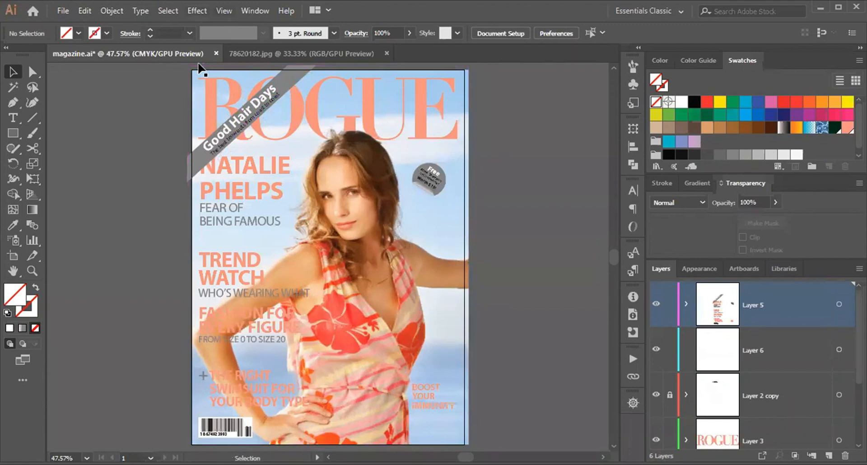
left_click(224, 11)
left_click(256, 78)
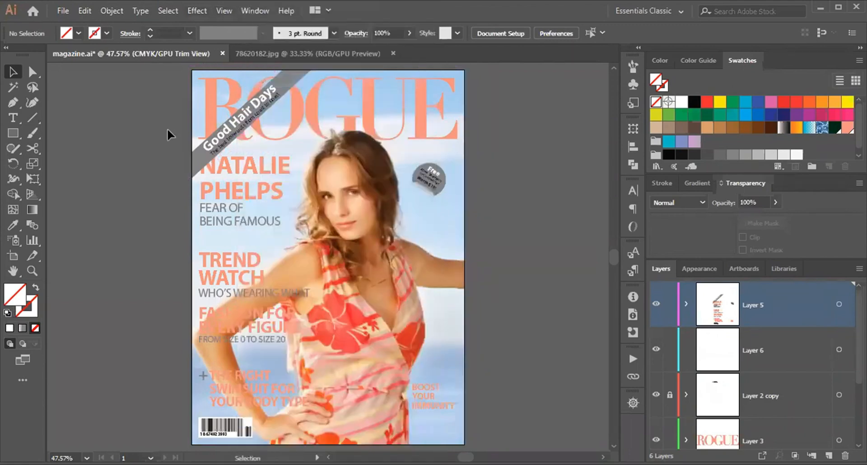
Turn off Trim View to return the cover to the normal preview with guides and bleed edges.
key("ctrl+minus")
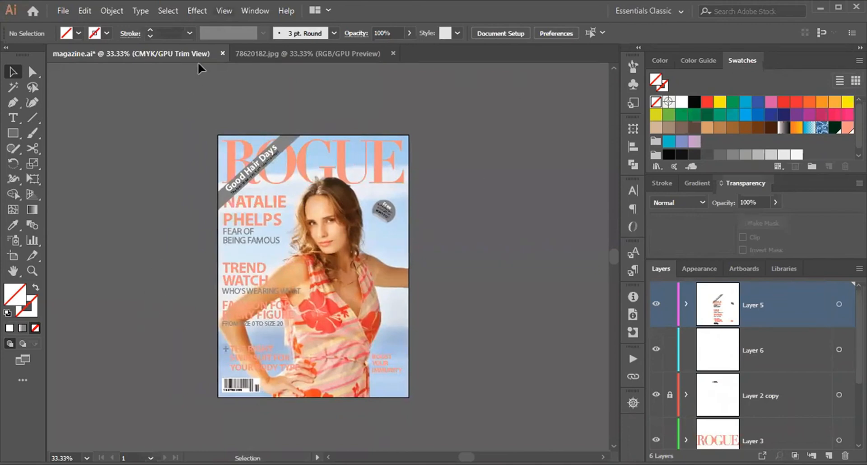
left_click(224, 10)
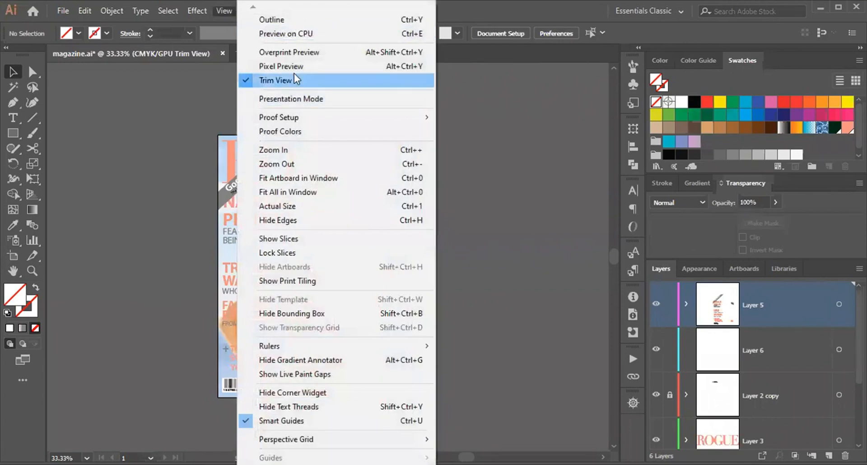
left_click(289, 68)
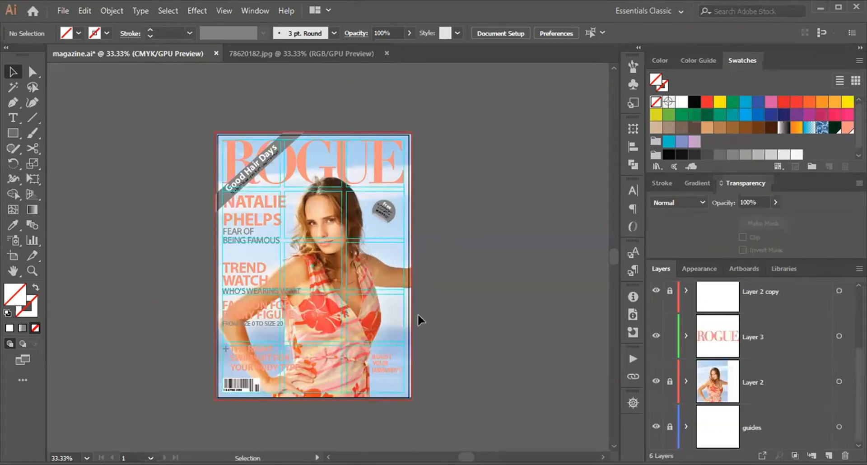
Save the cover as an Adobe PDF named "magazine illustrator" in the 1x folder, without replacing the existing magazine PDF.
left_click(58, 10)
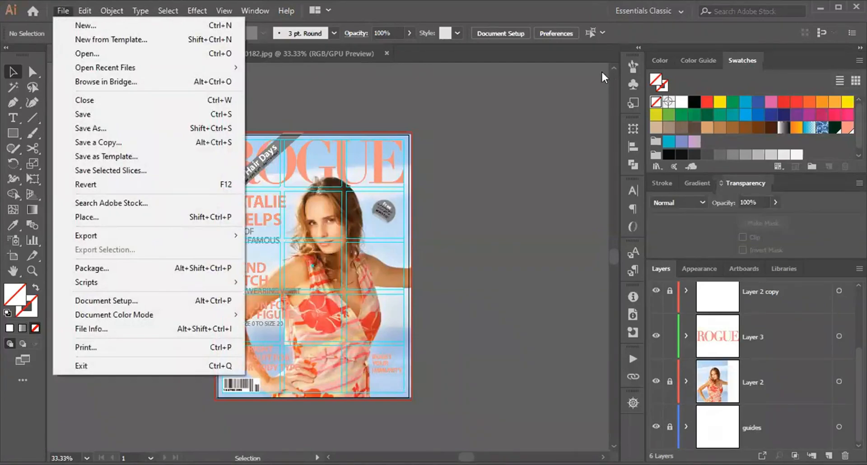
key("Right")
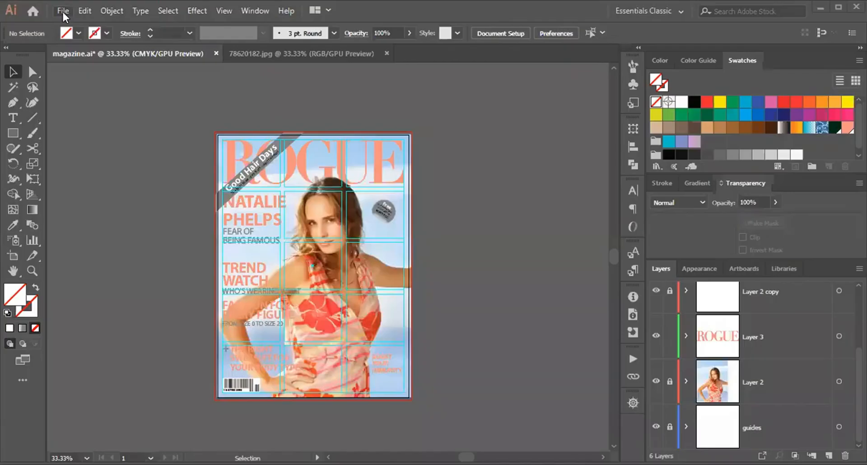
left_click(62, 10)
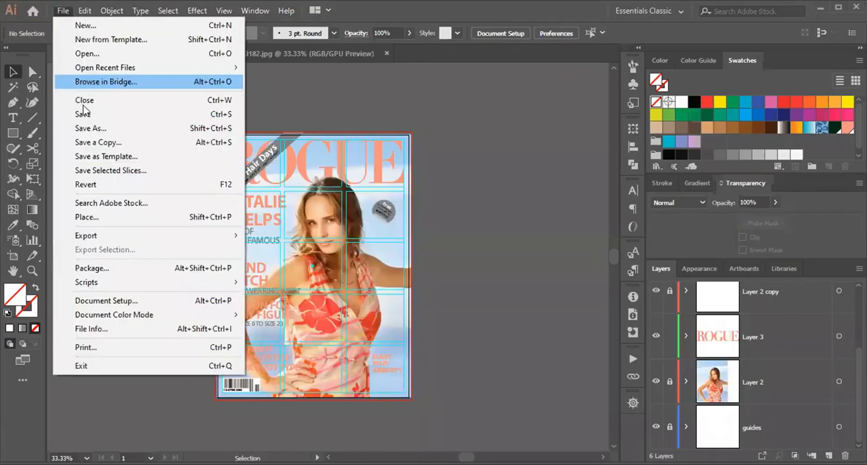
left_click(87, 129)
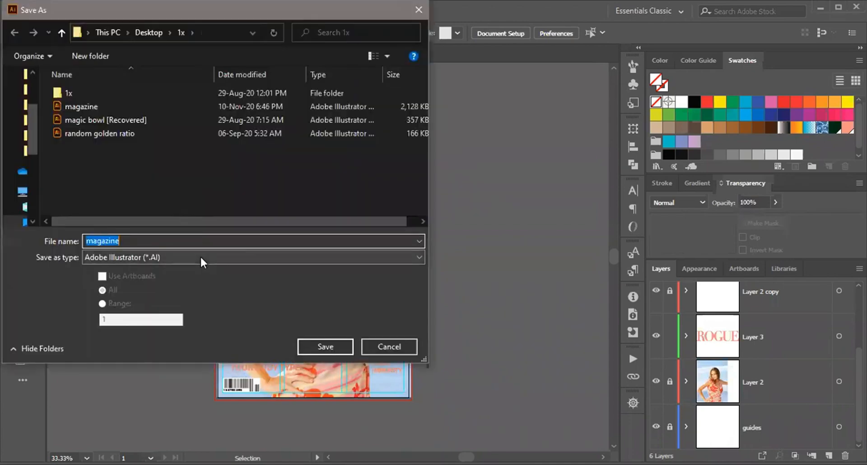
left_click(201, 257)
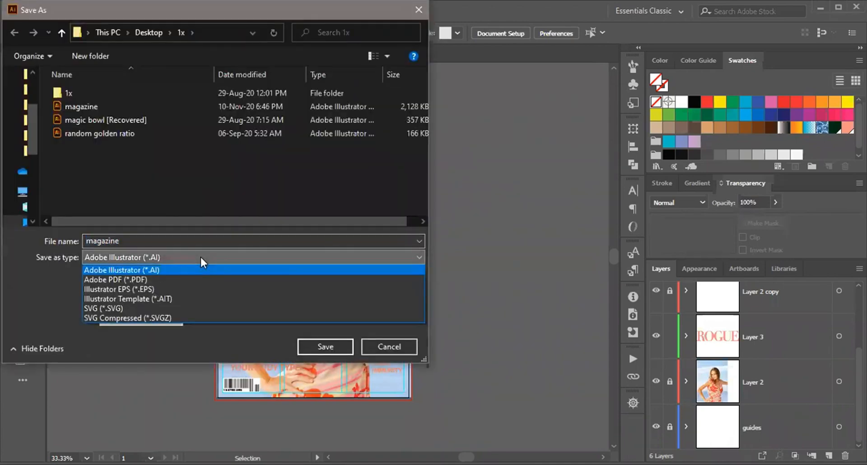
left_click(183, 278)
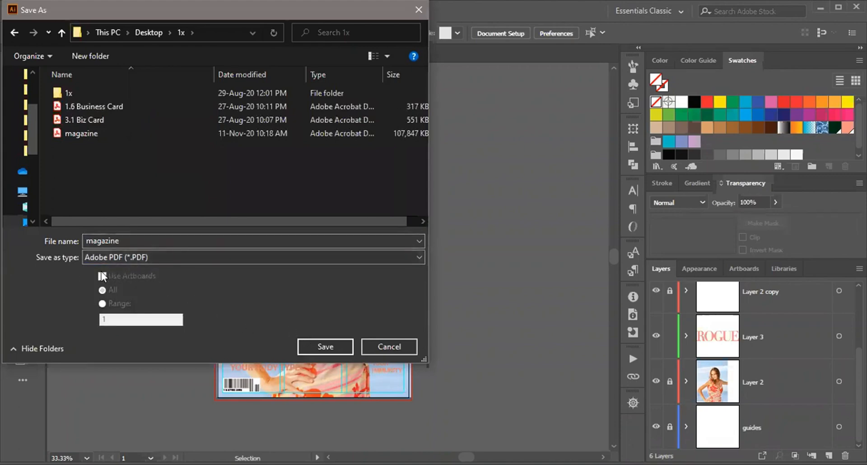
left_click(315, 344)
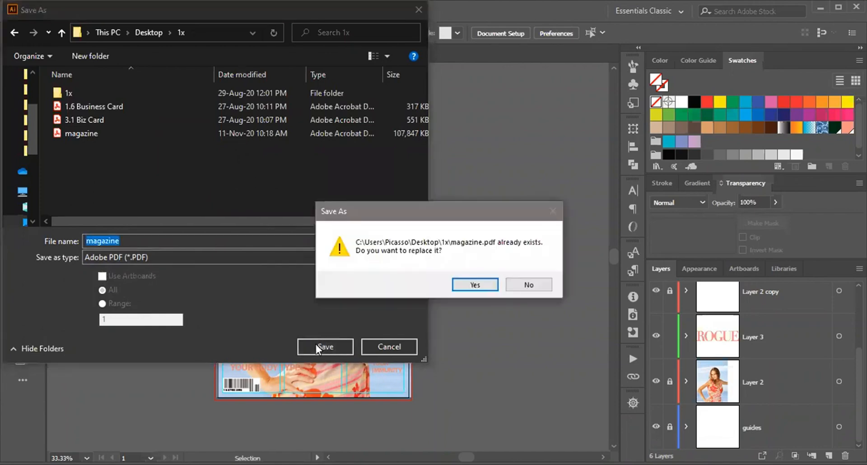
left_click(539, 283)
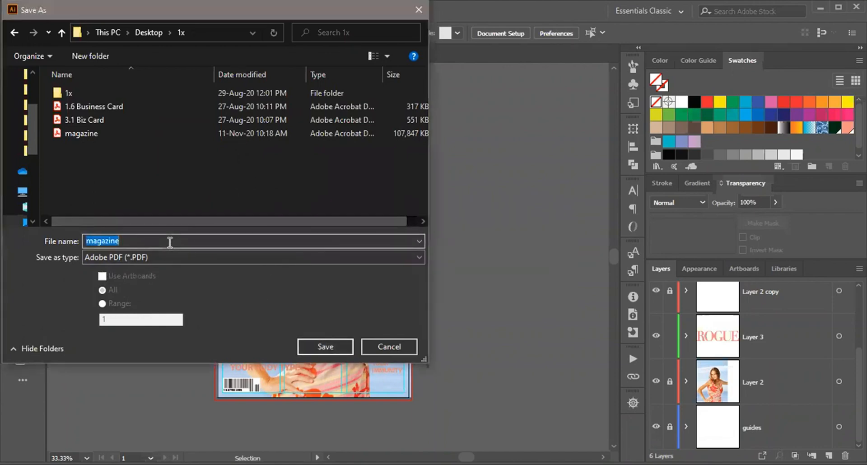
left_click(169, 243)
type("illustrator")
left_click(316, 345)
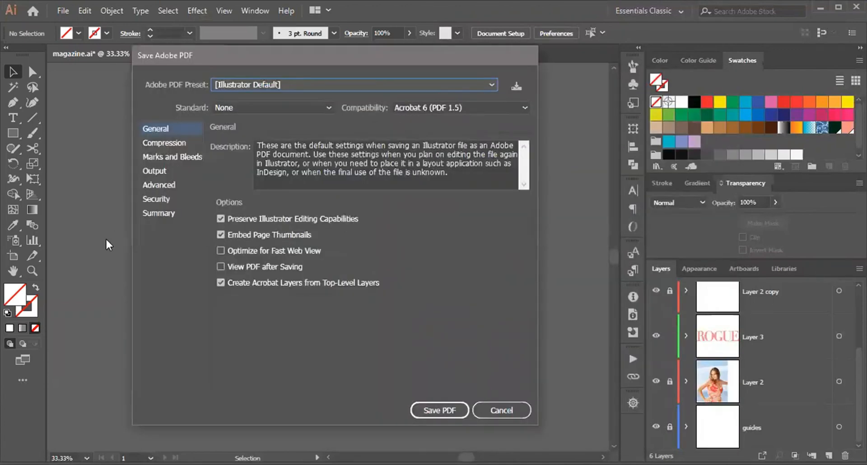
Choose the PDF/X-1a:2001 preset and enable viewing the PDF after saving.
left_click(239, 85)
left_click(249, 140)
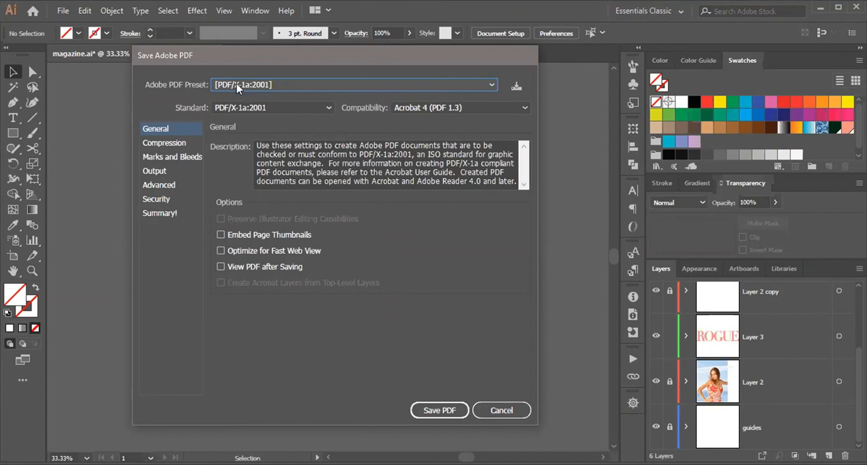
left_click(261, 265)
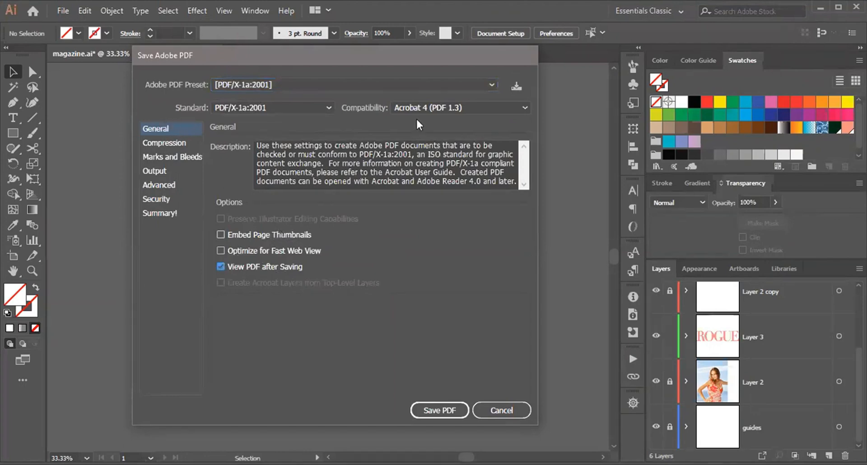
Review the compression settings, and include all printer's marks and the document bleed settings in the PDF.
left_click(164, 143)
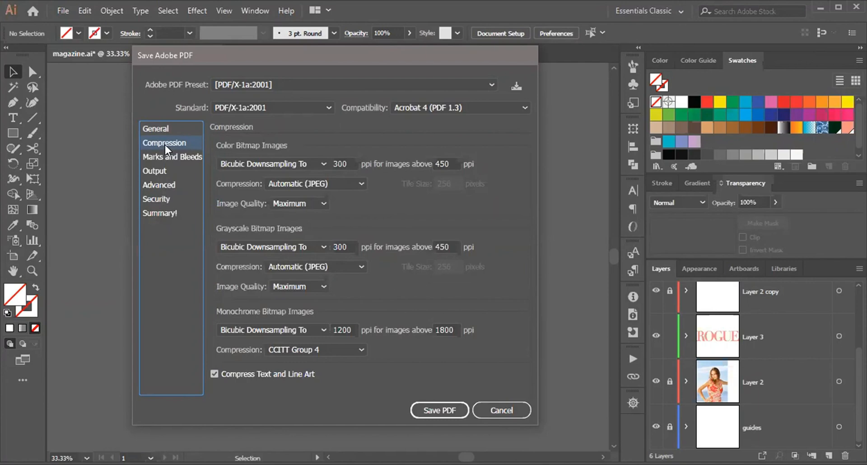
left_click(169, 157)
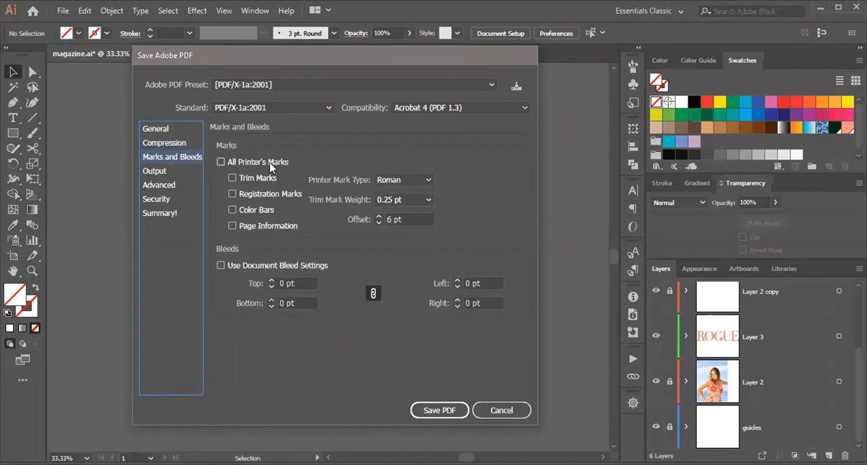
left_click(221, 161)
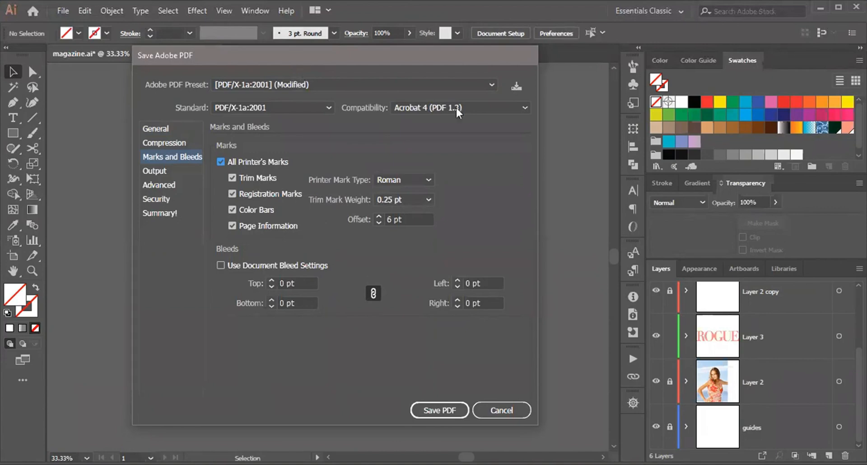
left_click(221, 267)
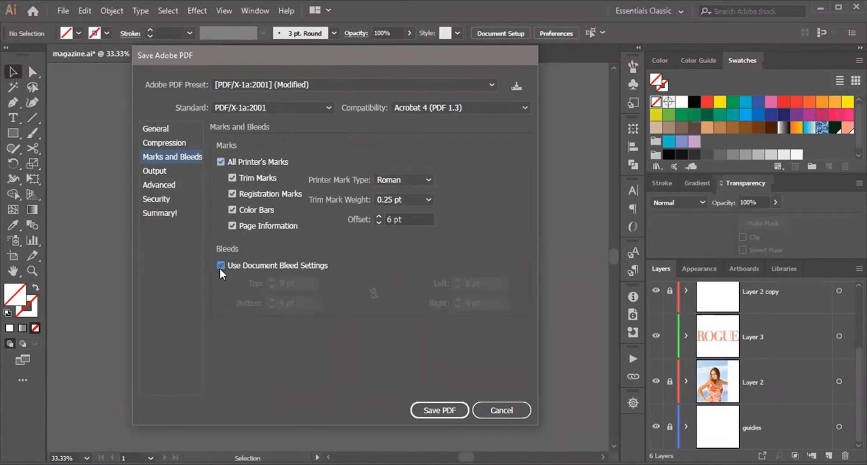
Select the High Resolution transparency flattener preset and save the PDF, accepting the PDF/X editing limitations.
left_click(159, 171)
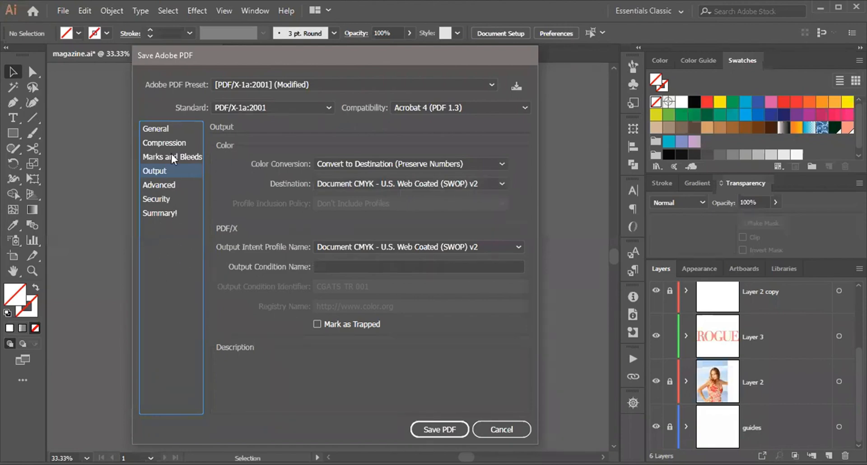
left_click(162, 186)
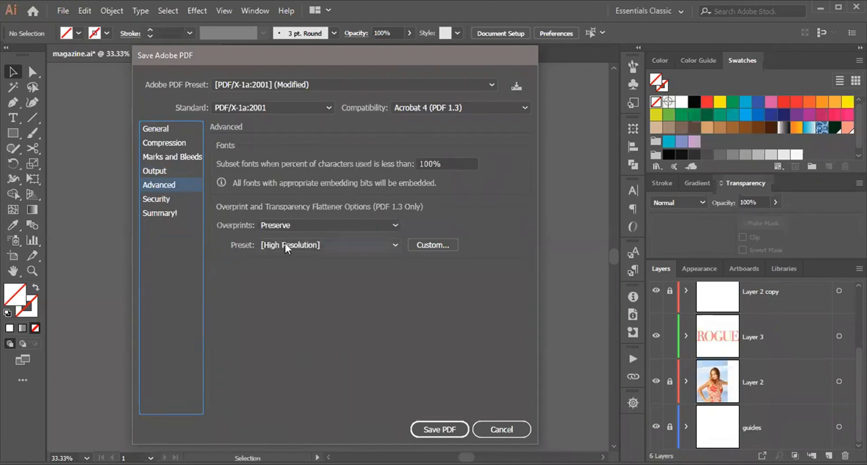
left_click(305, 246)
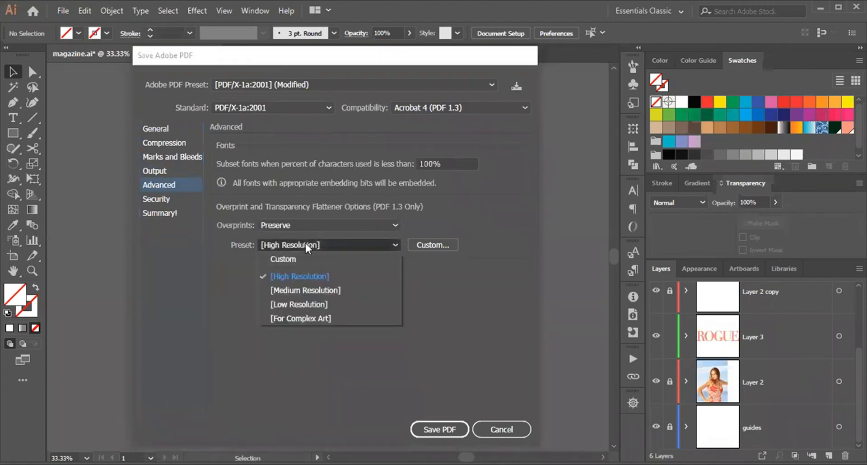
left_click(297, 276)
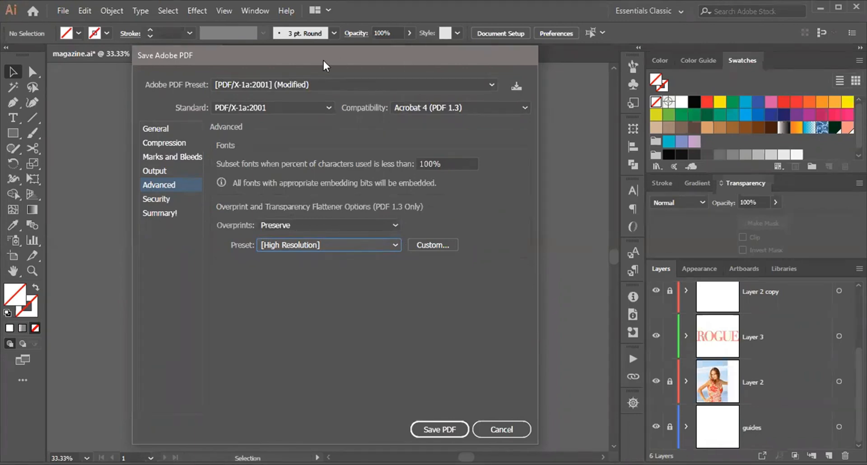
left_click_drag(323, 61, 343, 72)
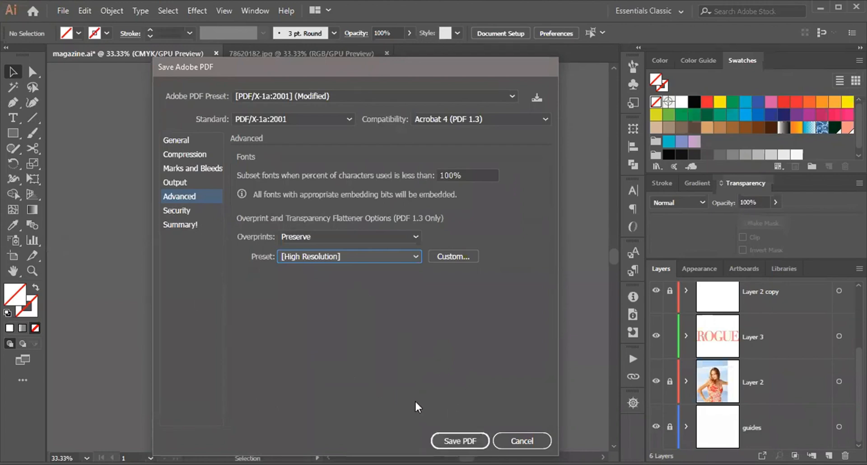
left_click(453, 441)
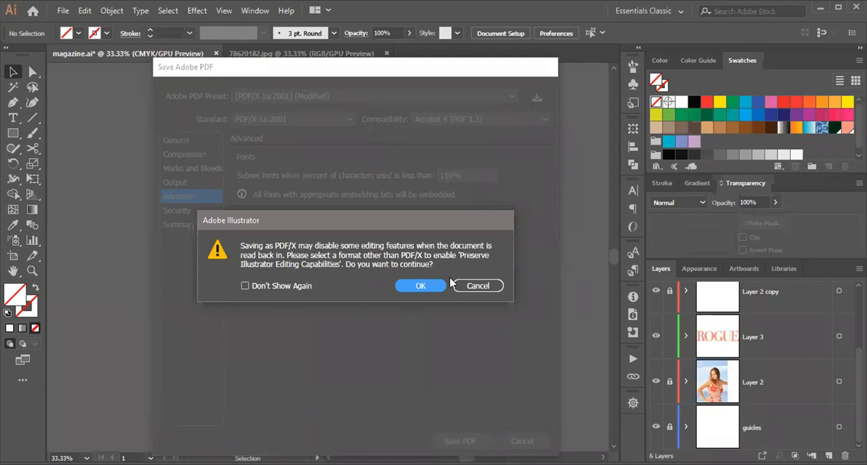
left_click(418, 284)
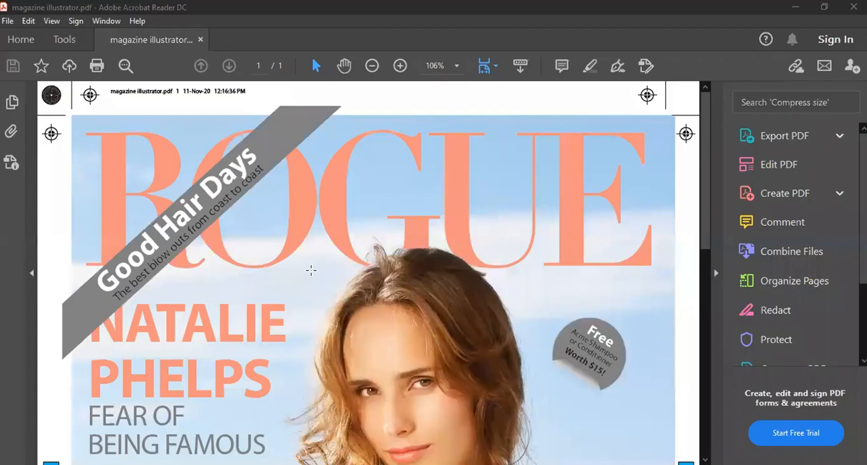
View the whole page of the exported PDF, including its printer's marks, in Acrobat Reader.
left_click(322, 244)
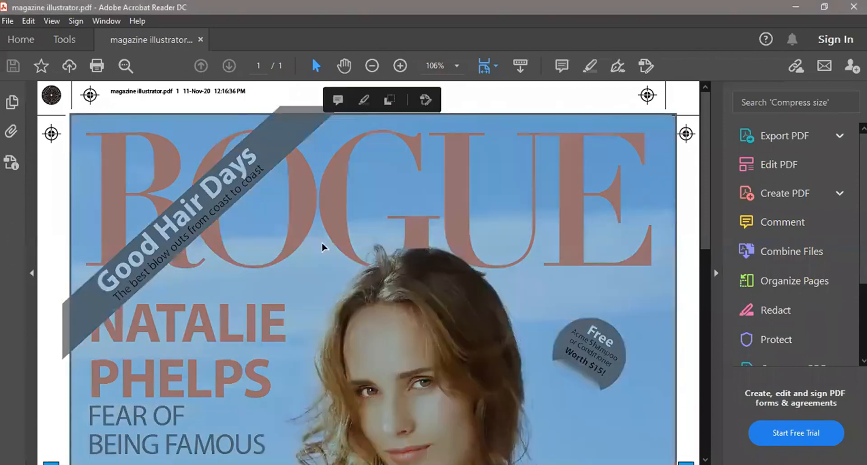
left_click(53, 159)
key("ctrl+0")
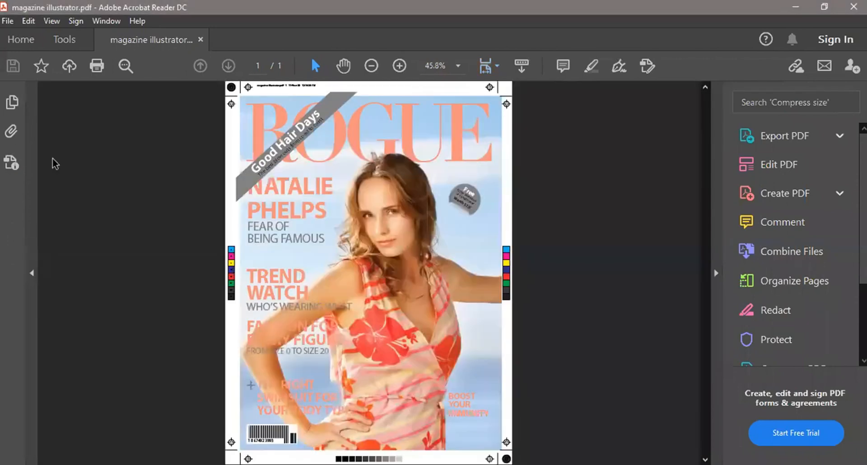